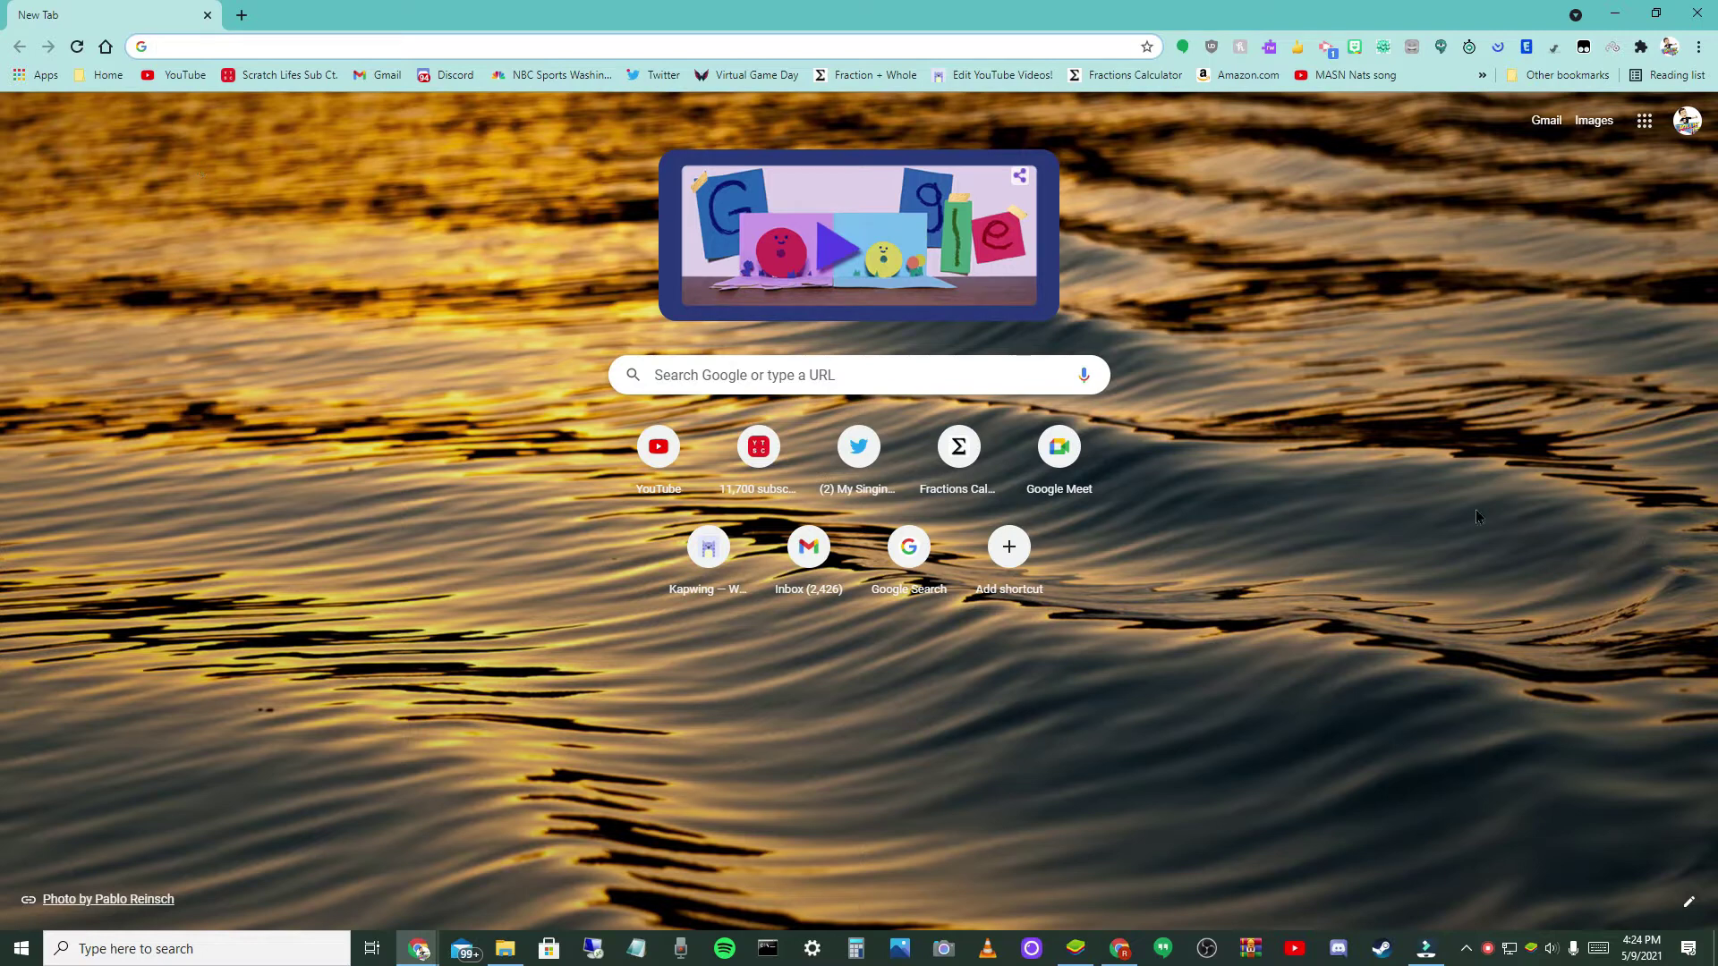
- Bring the BlueStacks app player in front of Chrome so its home screen of installed apps shows
left_click(1075, 948)
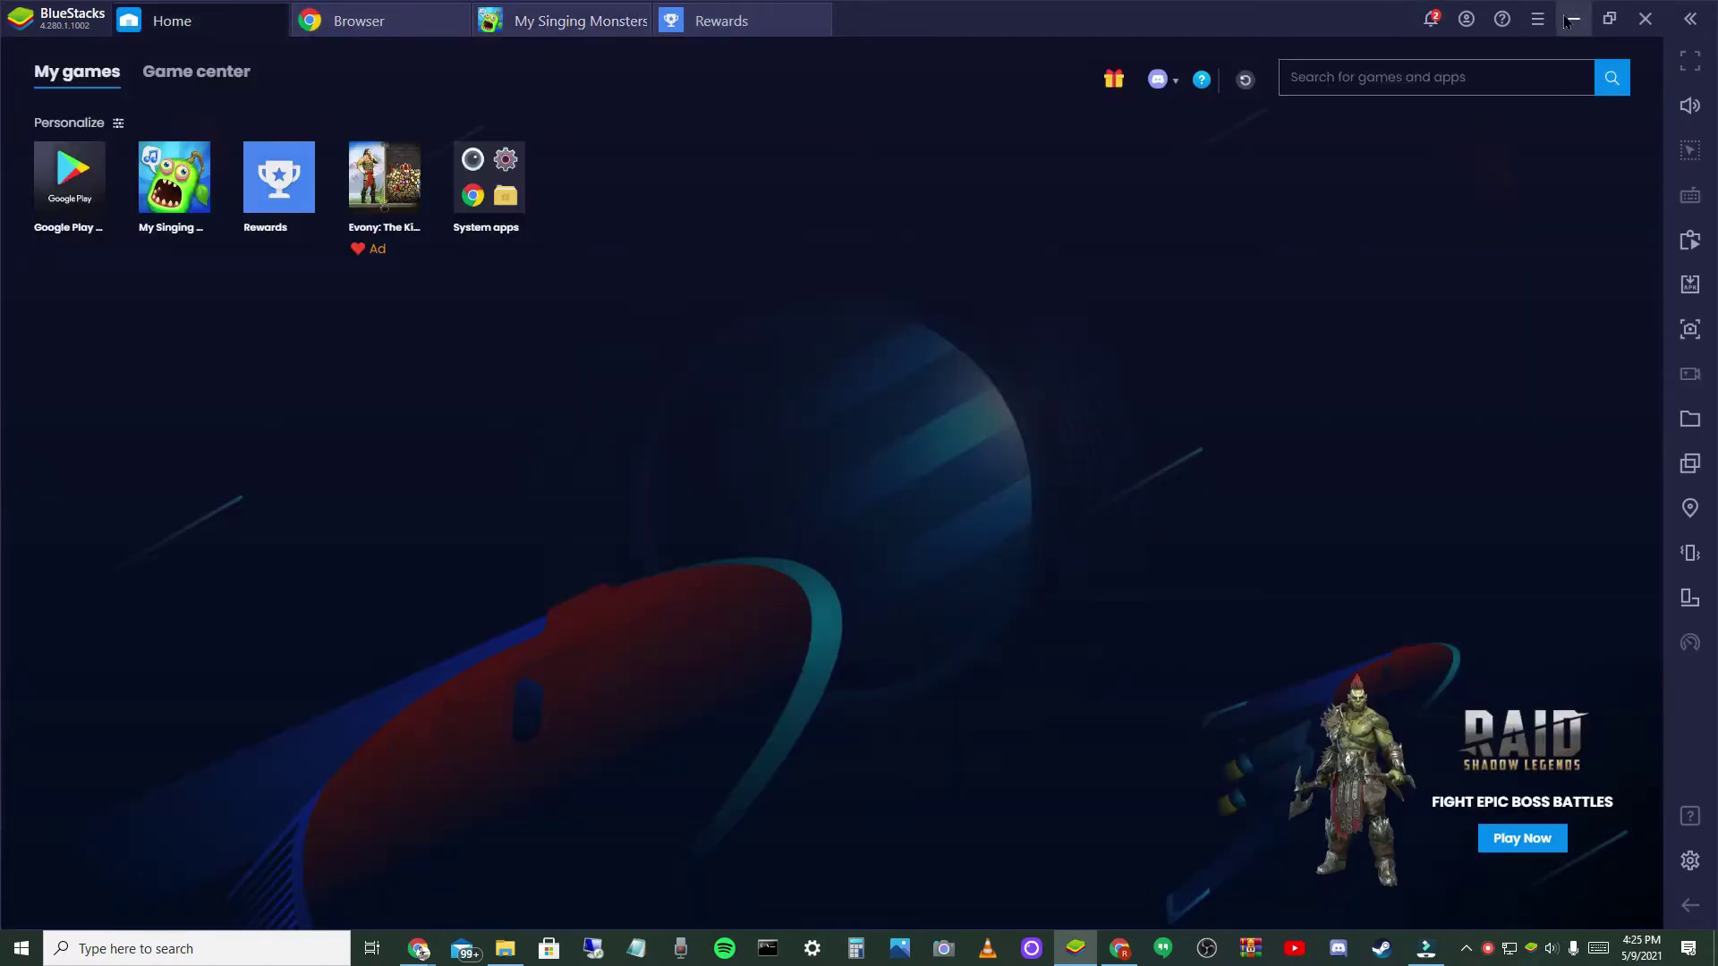
- Minimize BlueStacks and begin uninstalling BlueStacks App Player through Programs and Features
left_click(1571, 20)
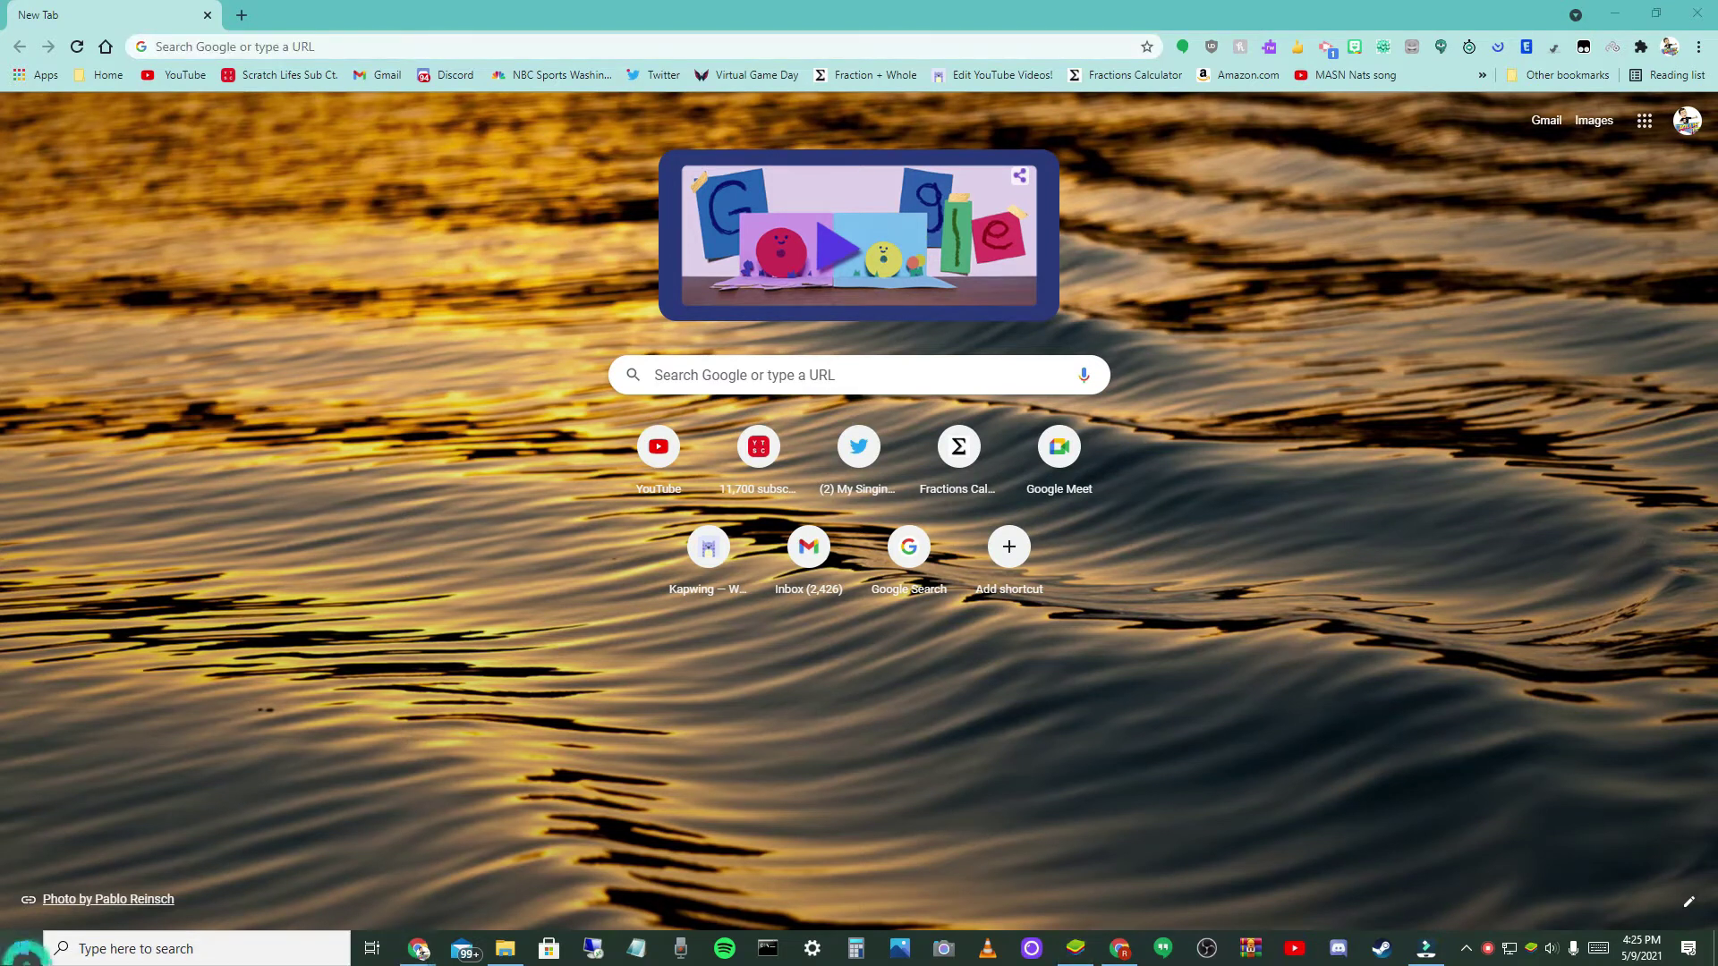
left_click(21, 950)
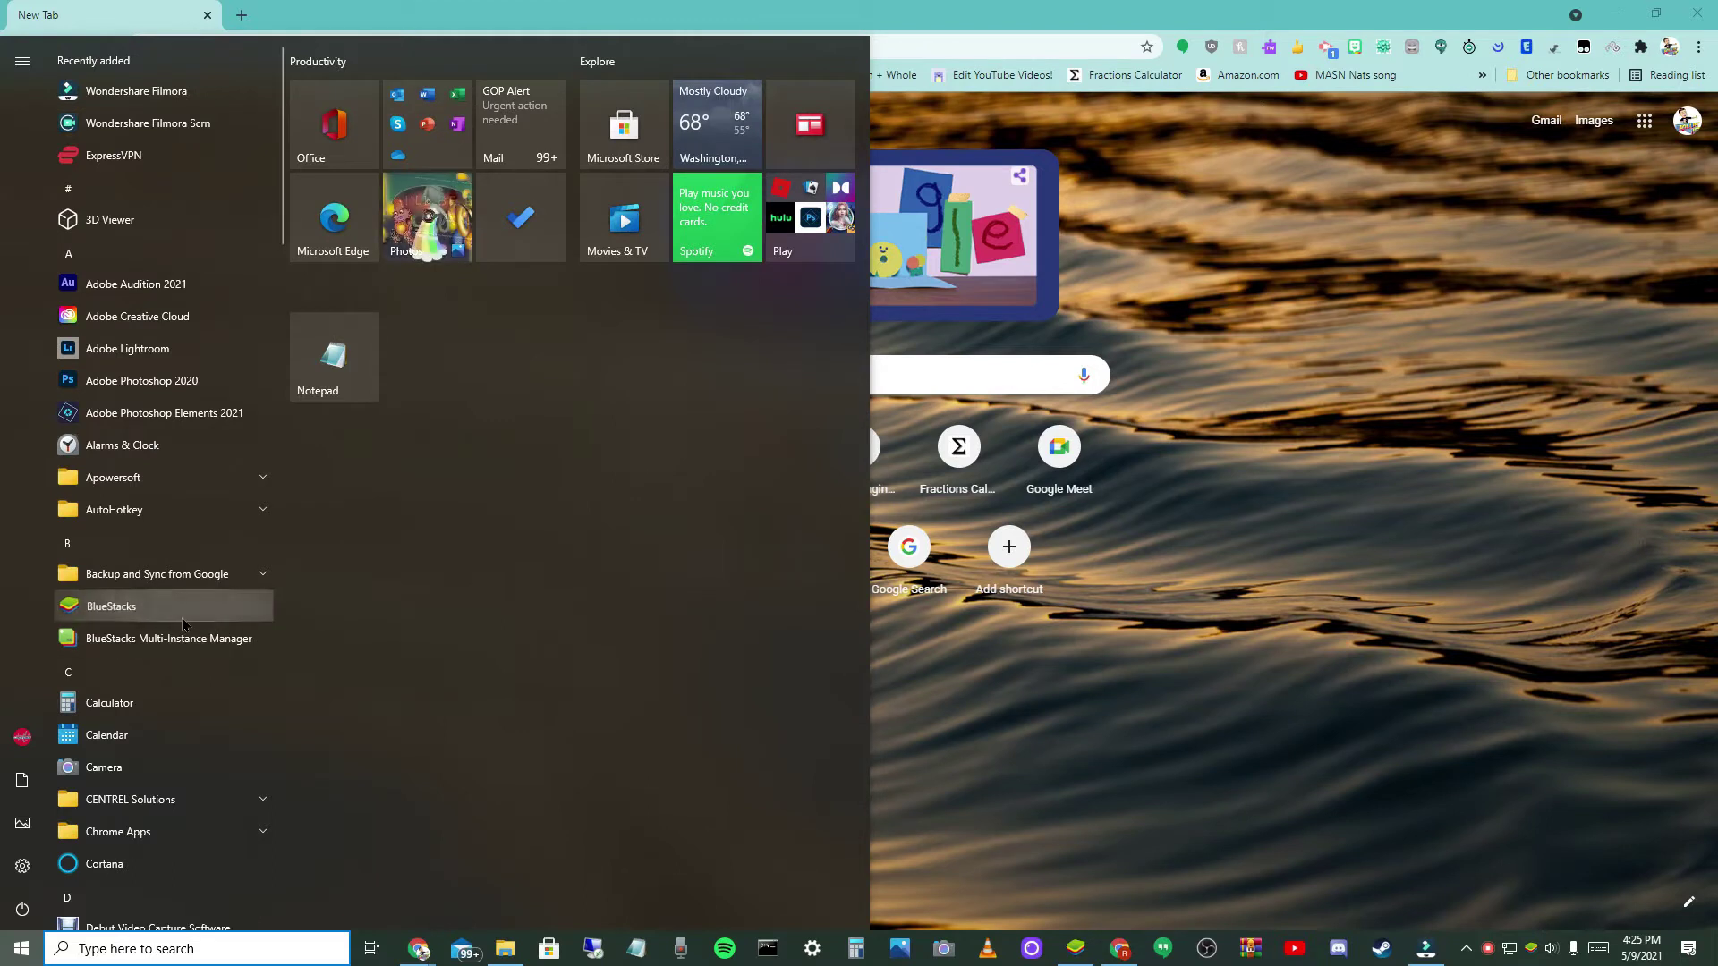
right_click(183, 617)
left_click(287, 696)
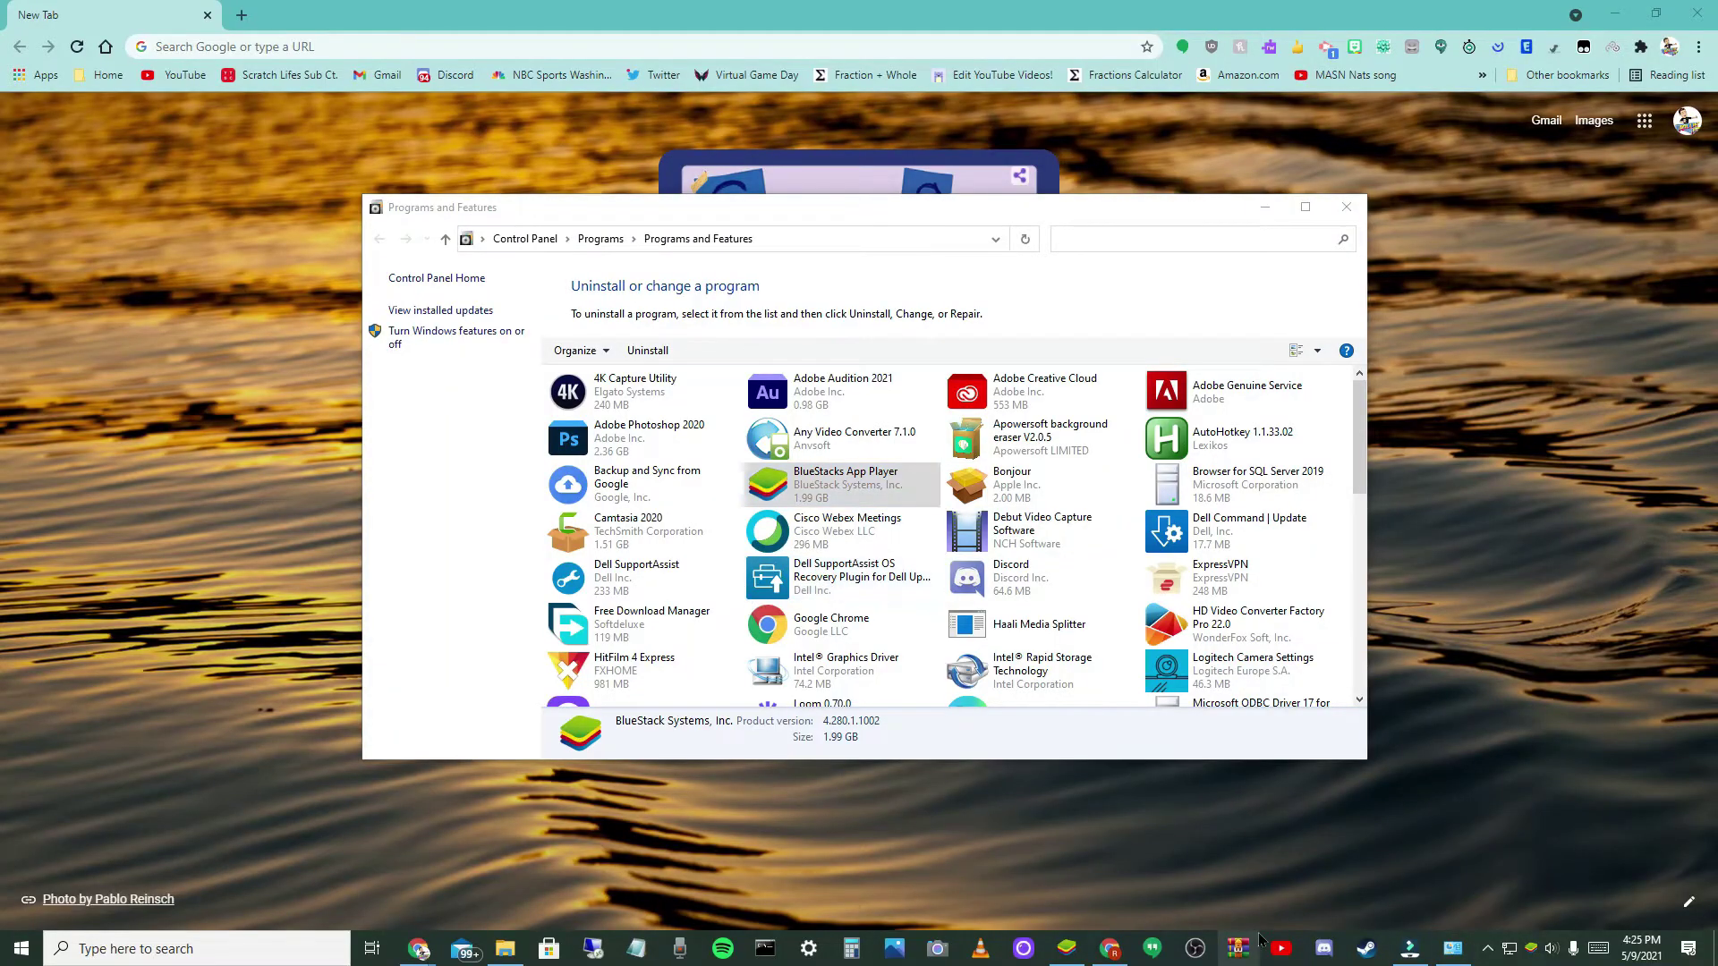
left_click(915, 630)
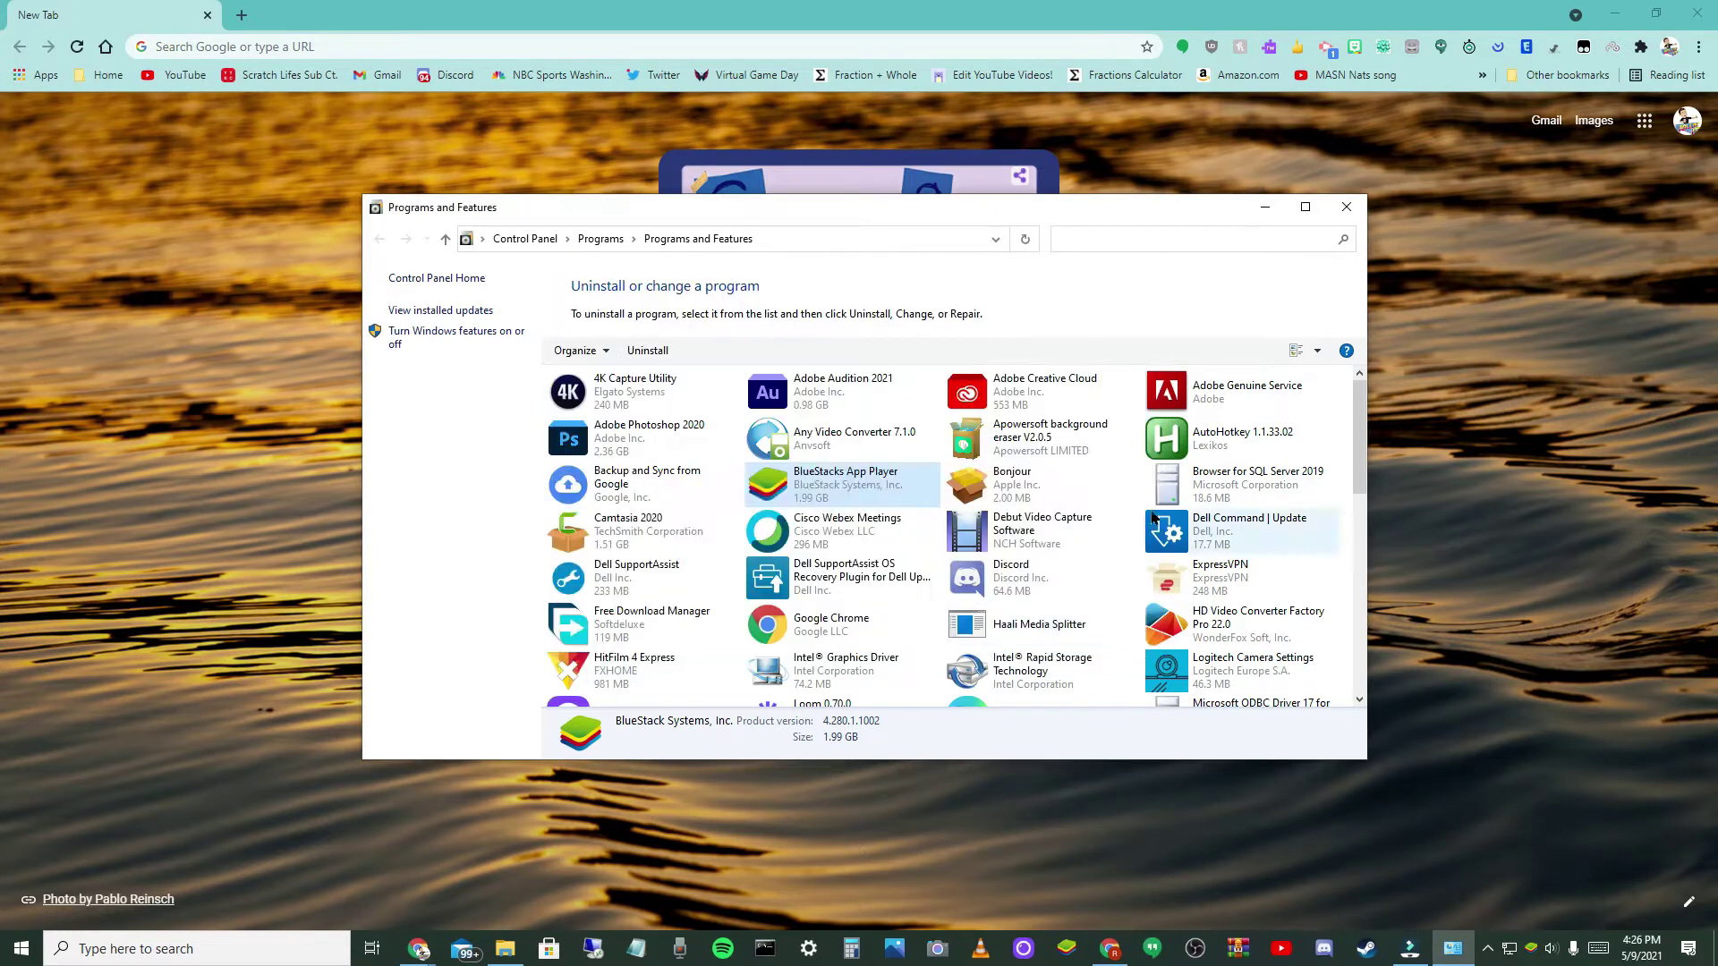
- Close Programs and Features and search Google for 'Bluestacks 4'
left_click(1347, 207)
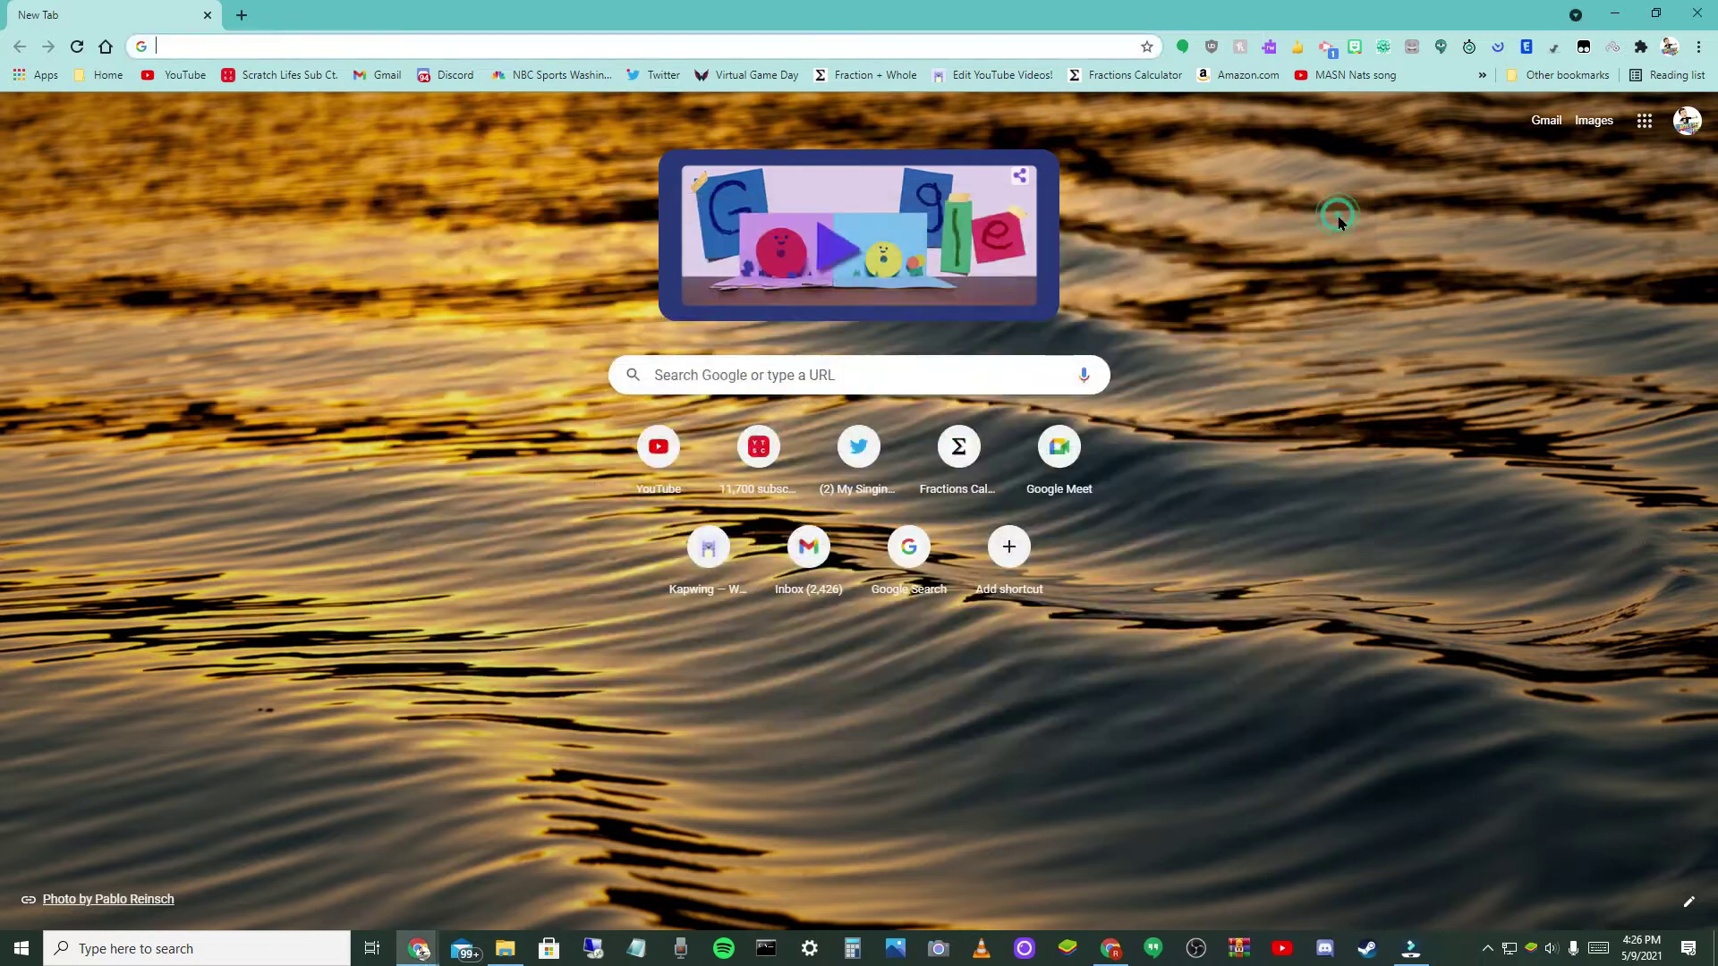
left_click(732, 364)
left_click(480, 276)
left_click(697, 364)
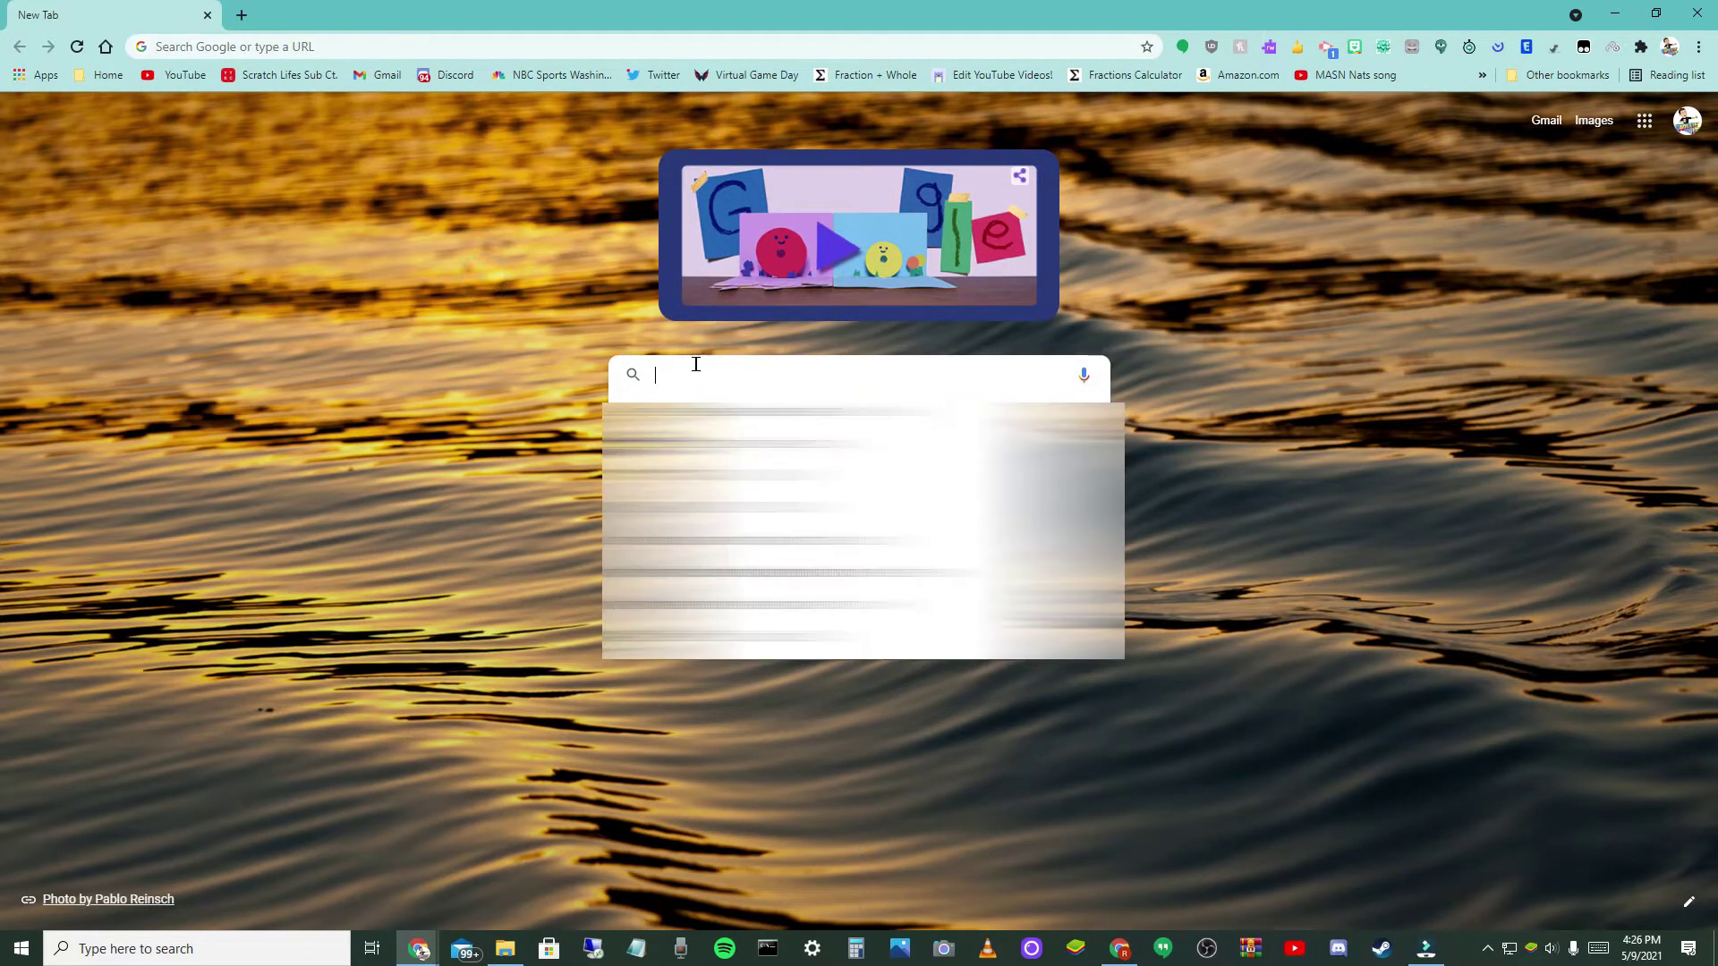
type("Bl")
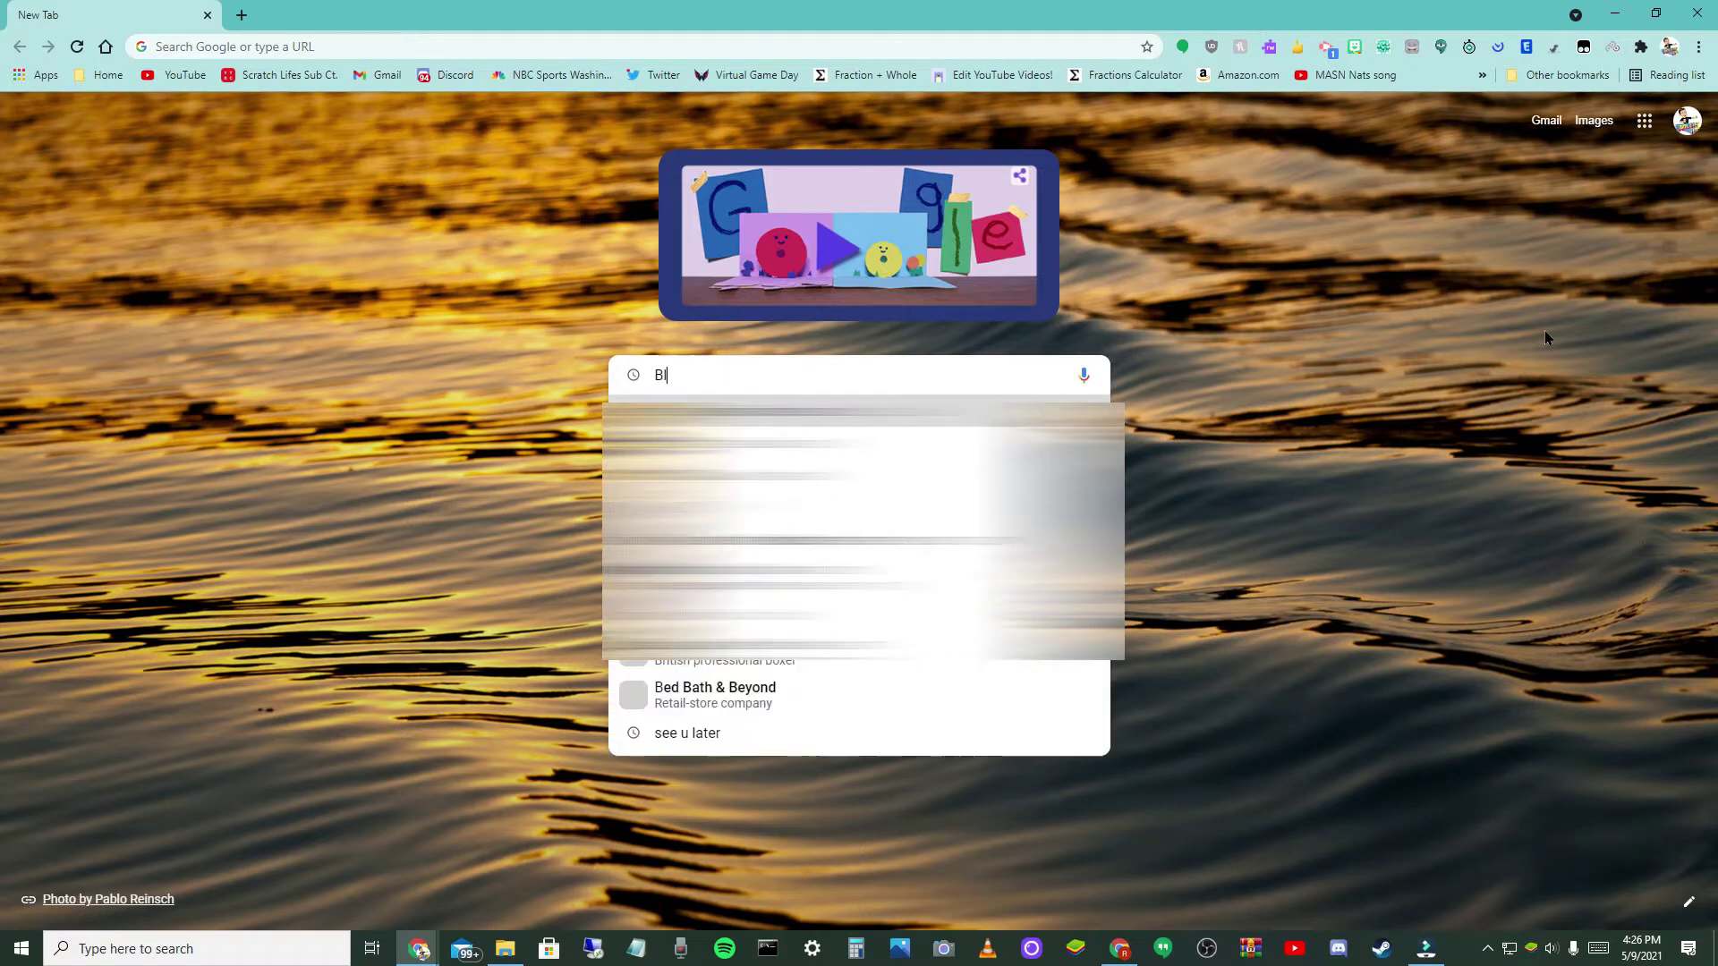
type("uestac")
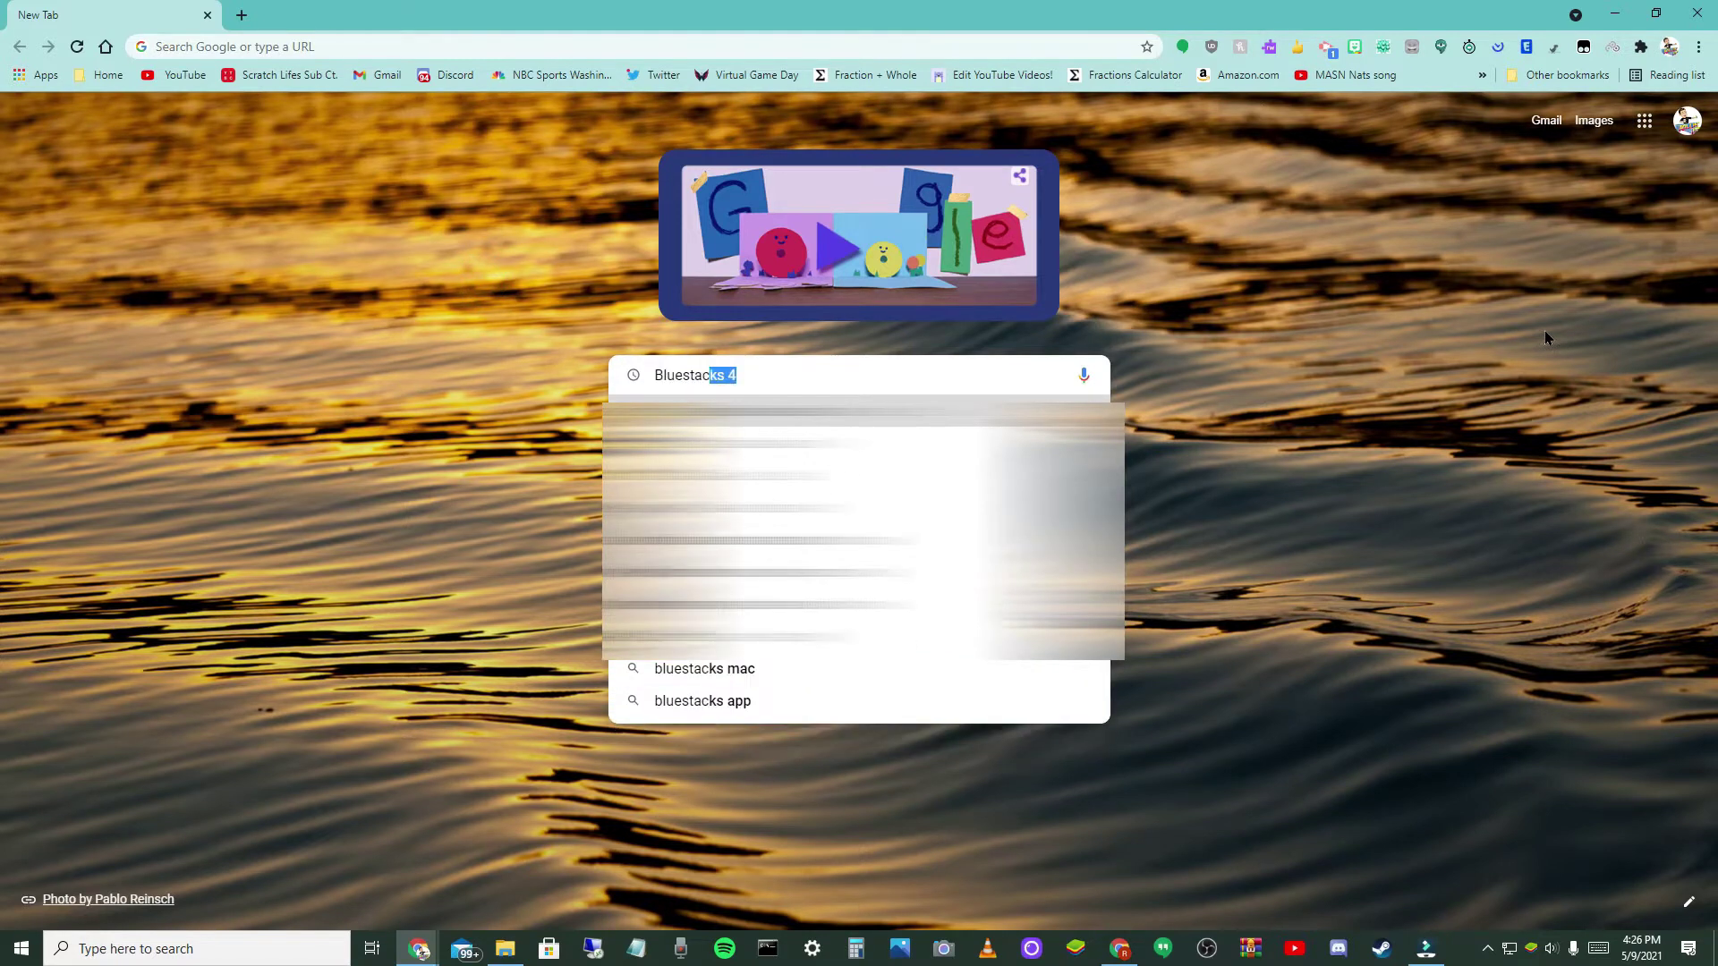
type("ks 4")
key("Return")
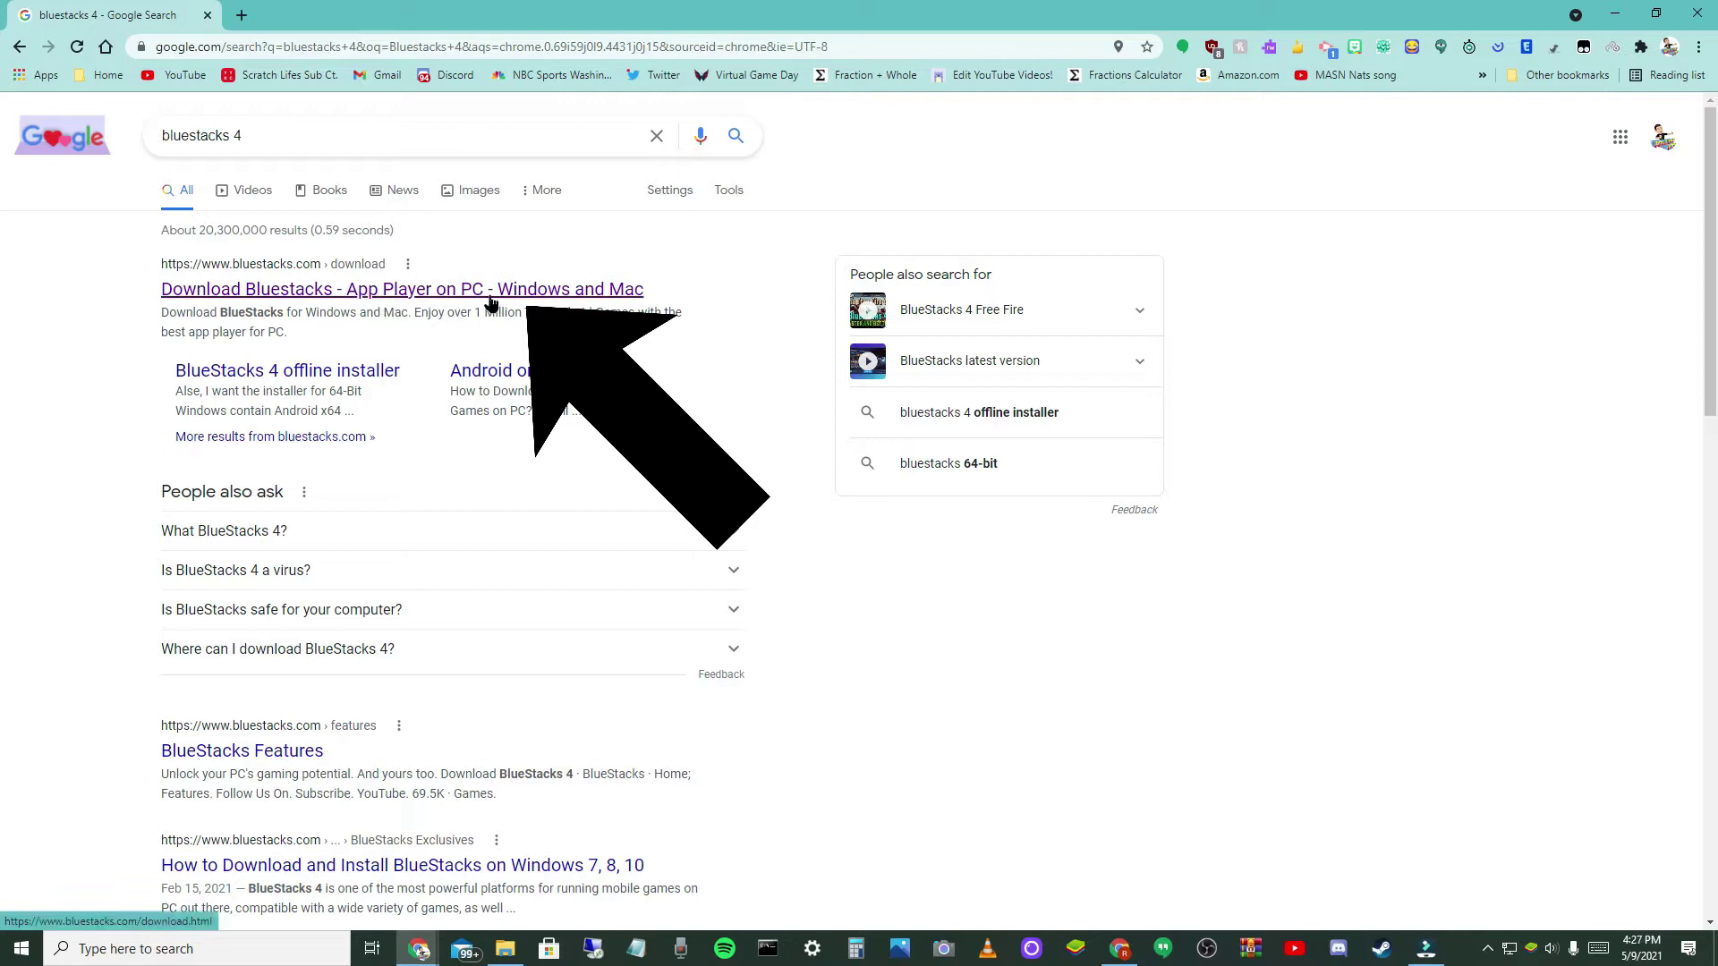
- Open the BlueStacks download page and try the Mac version choices, then reset them to Select
left_click(545, 293)
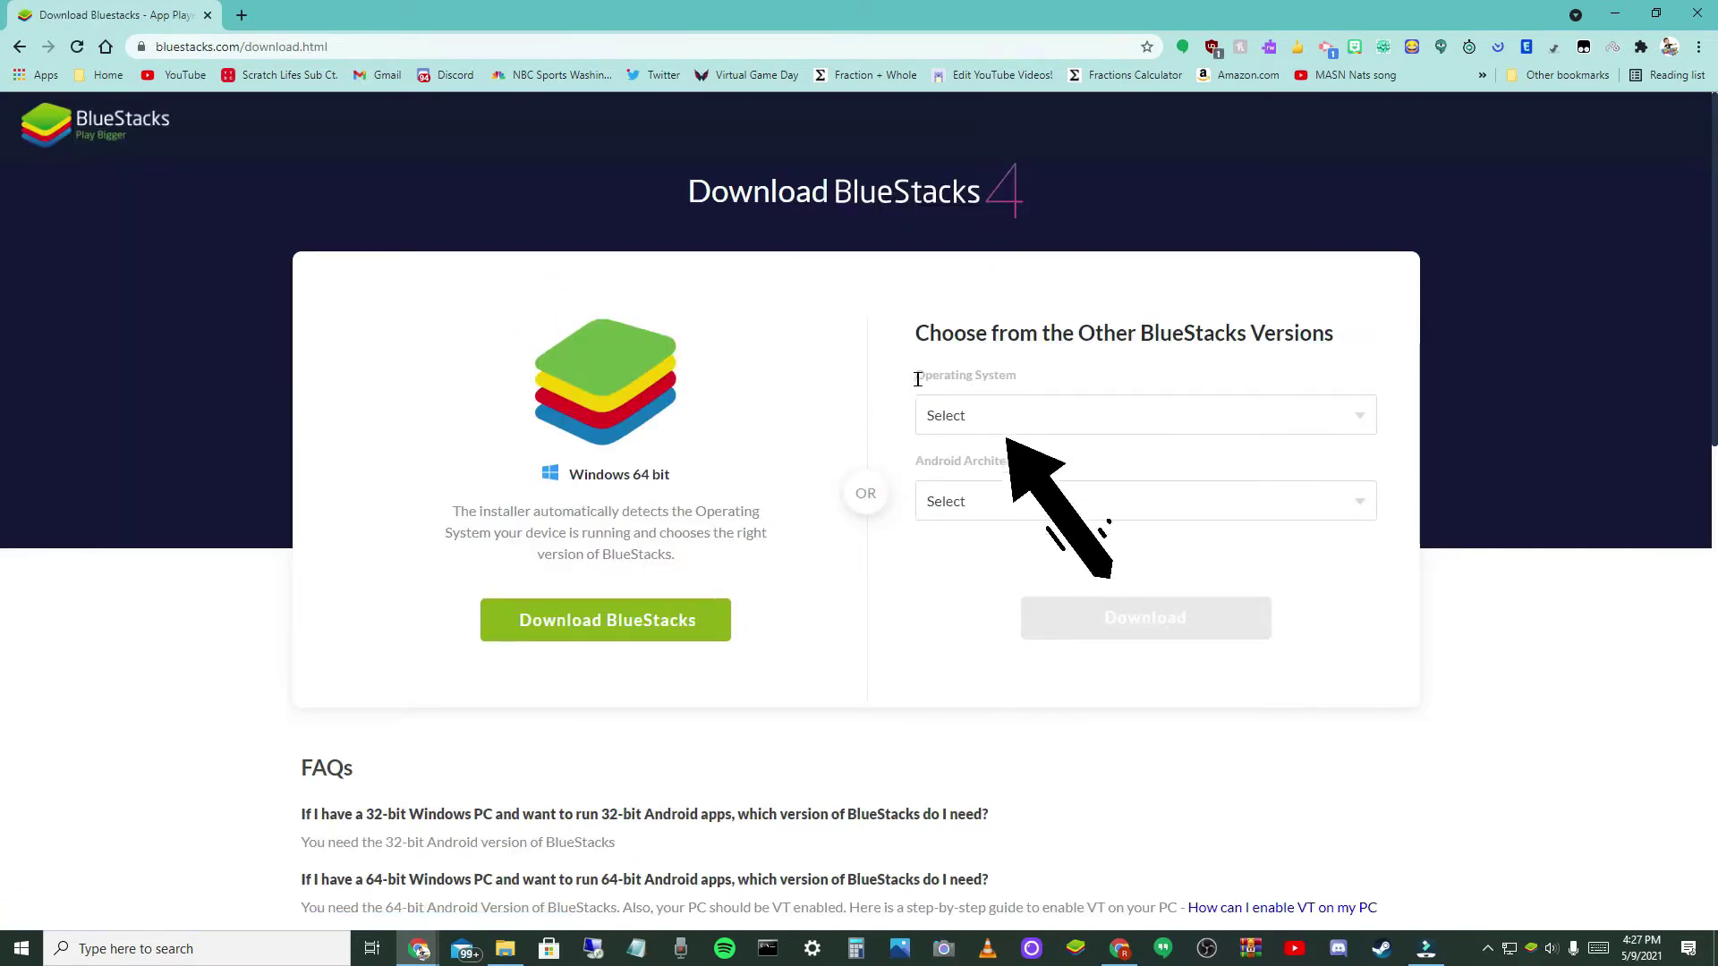
left_click(1038, 414)
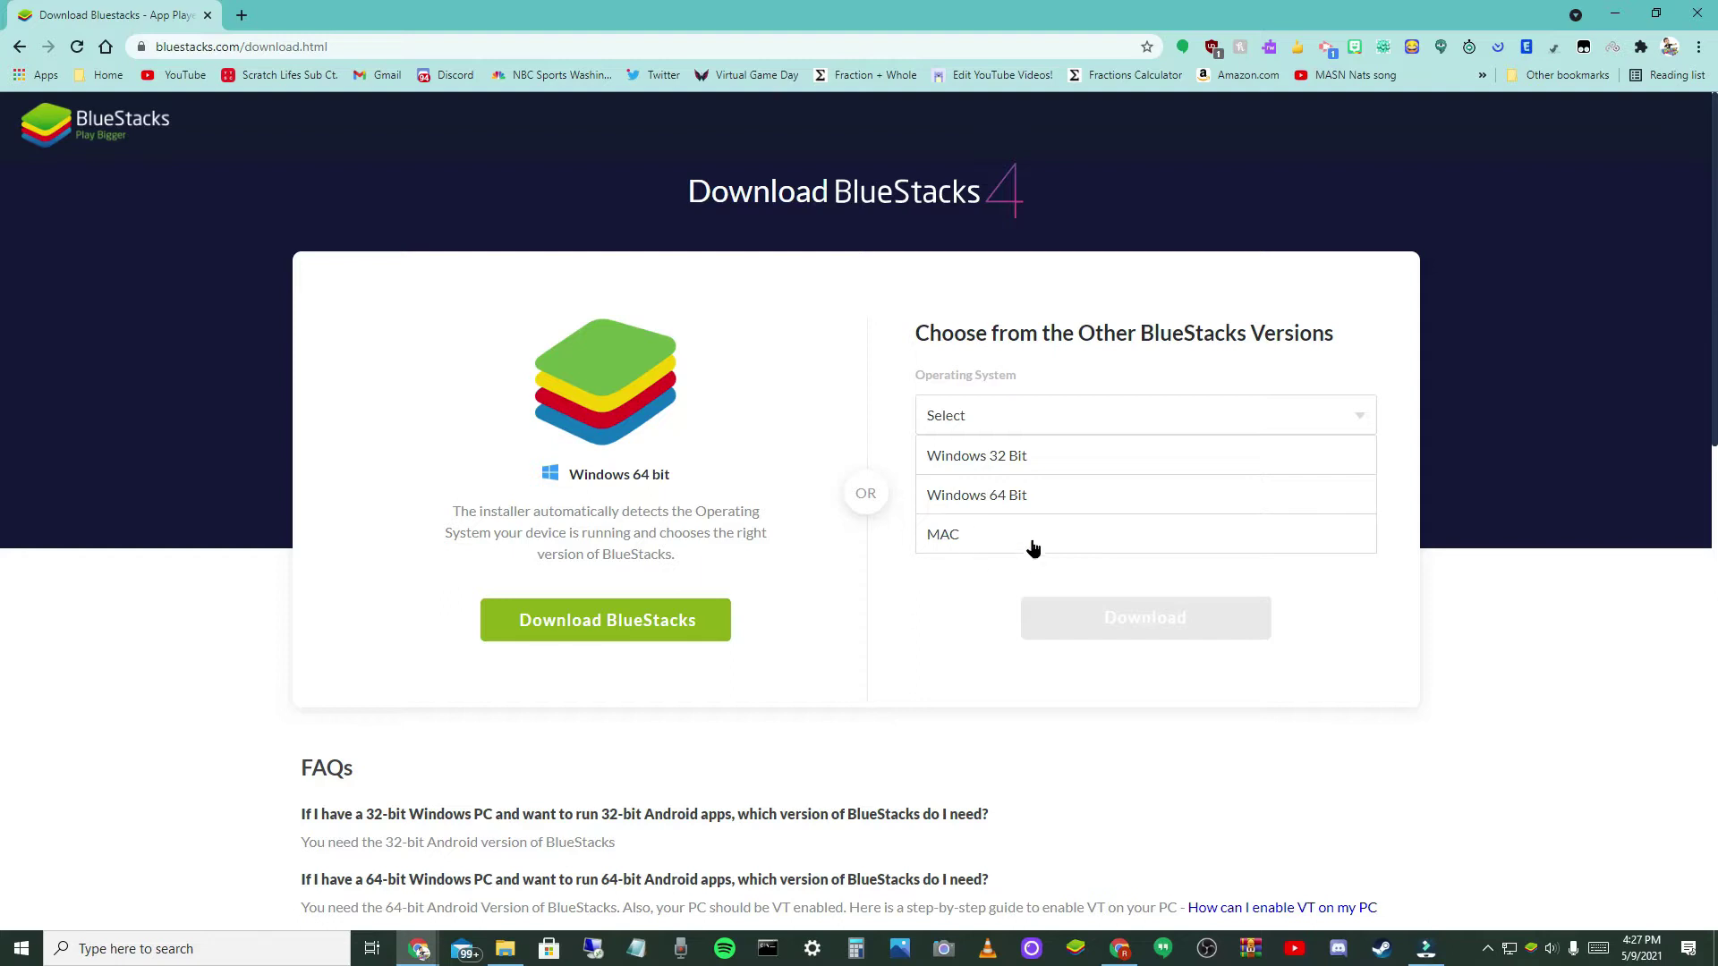
left_click(1029, 495)
left_click(1029, 499)
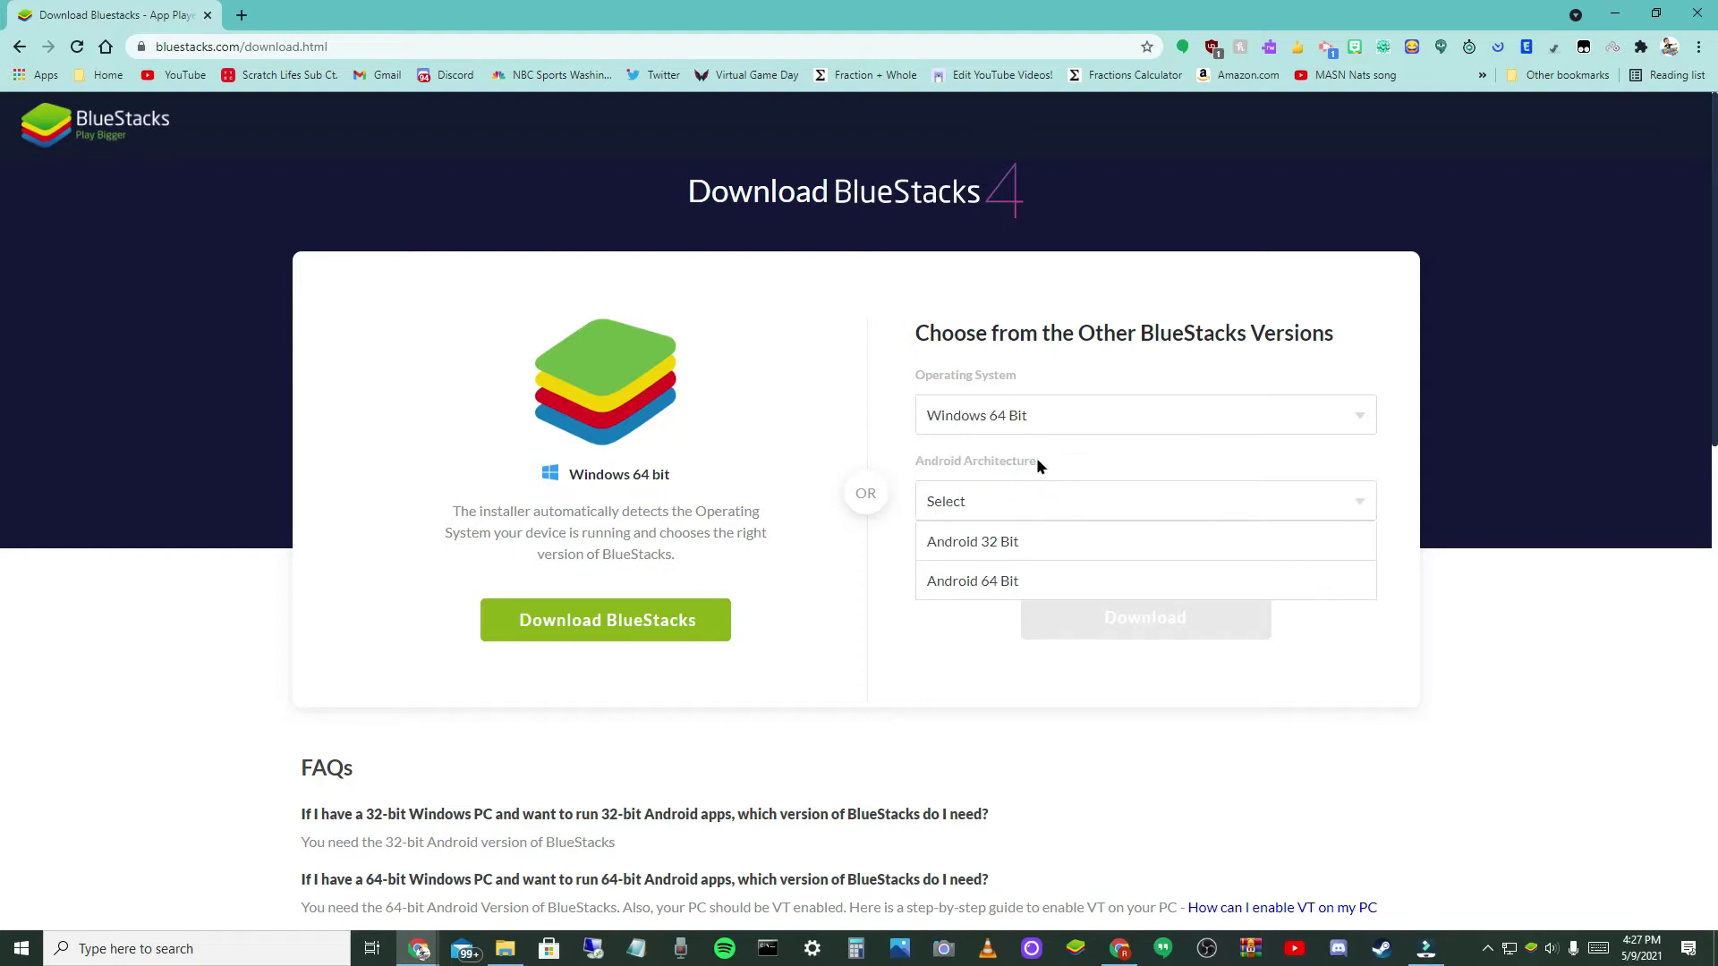
left_click(1028, 413)
left_click(1028, 546)
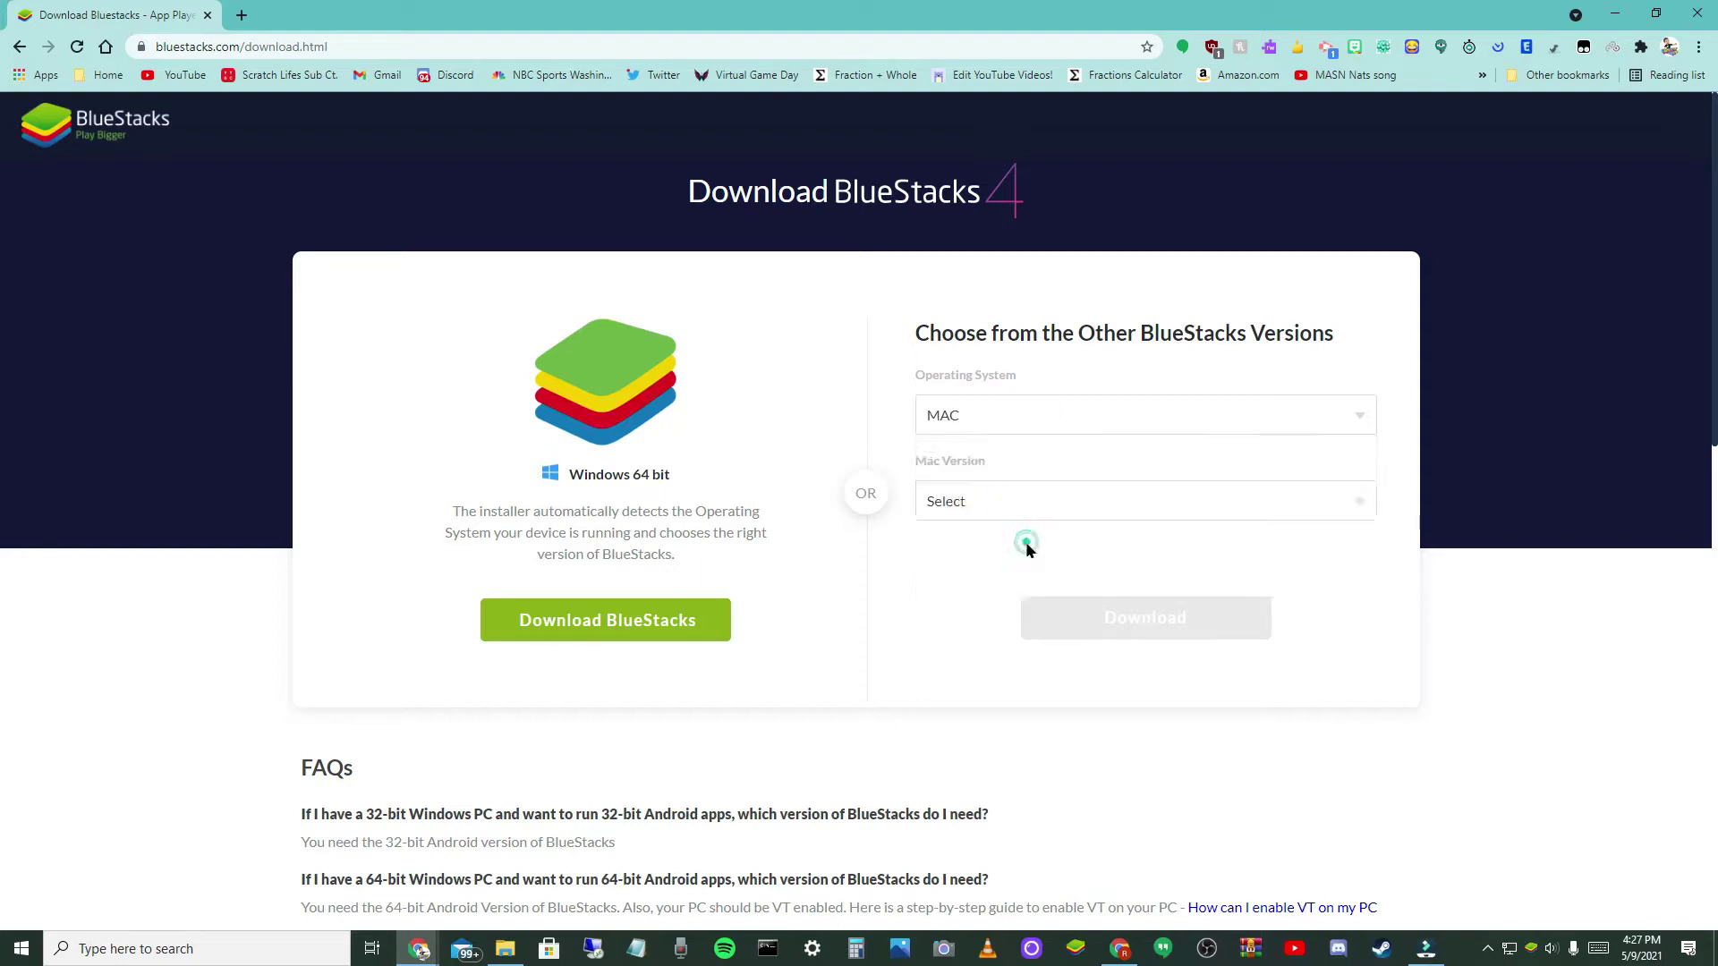
left_click(1033, 504)
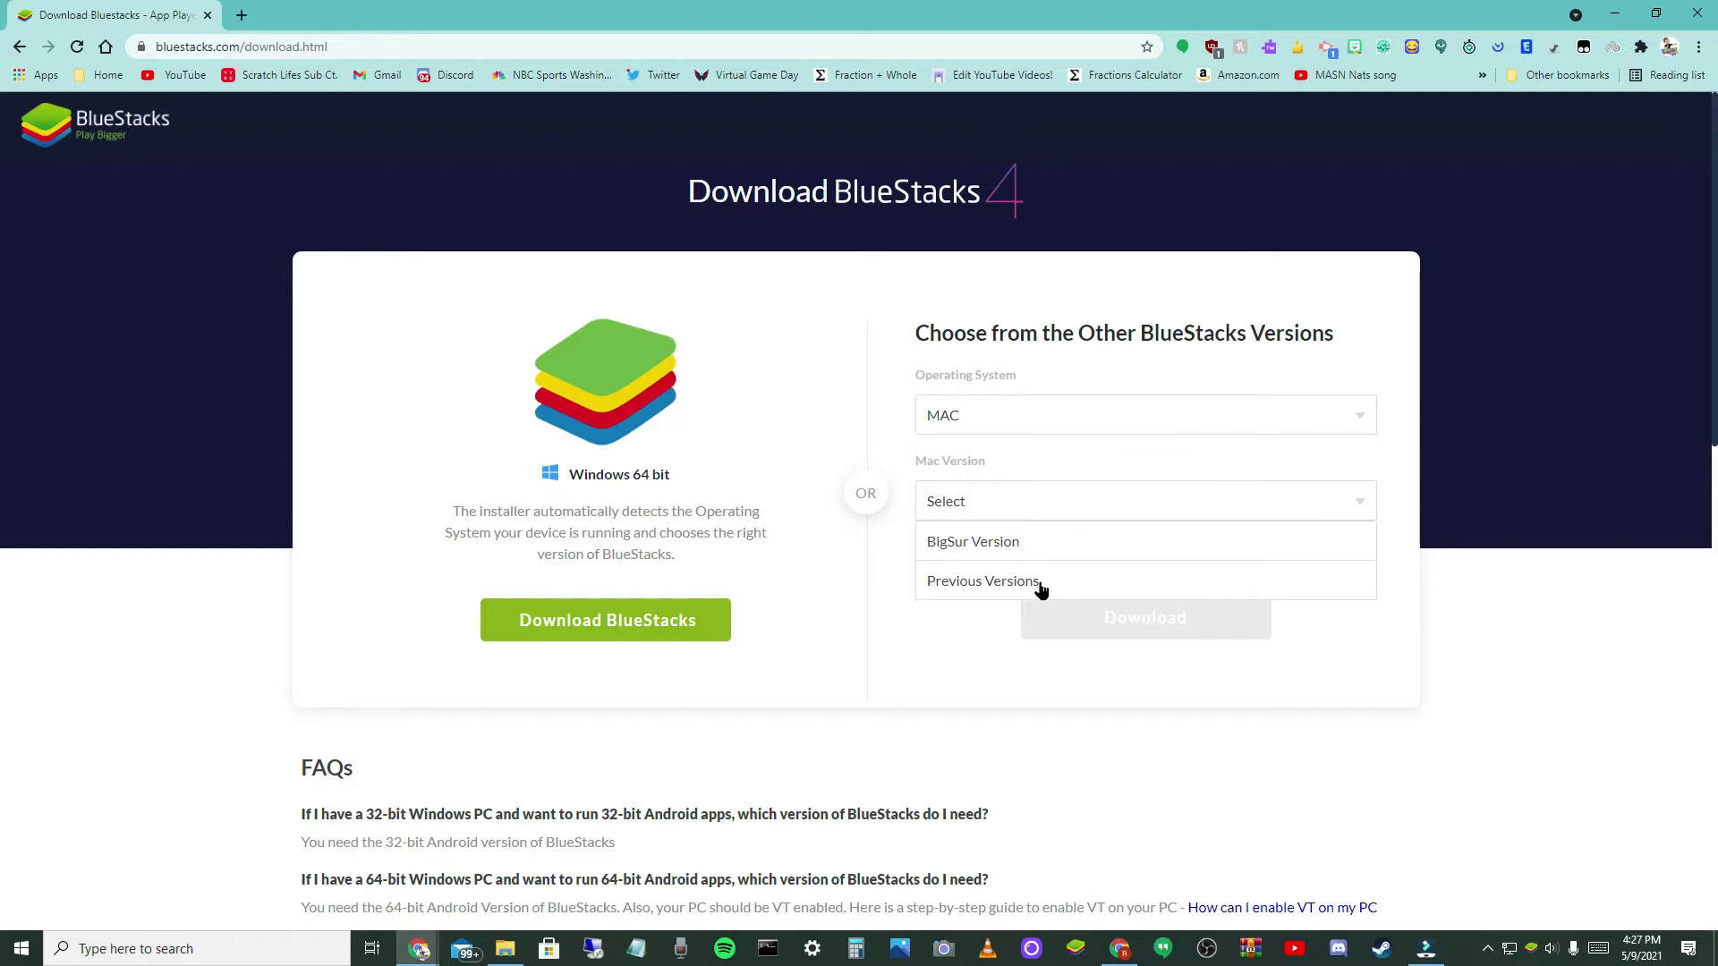
left_click(1019, 541)
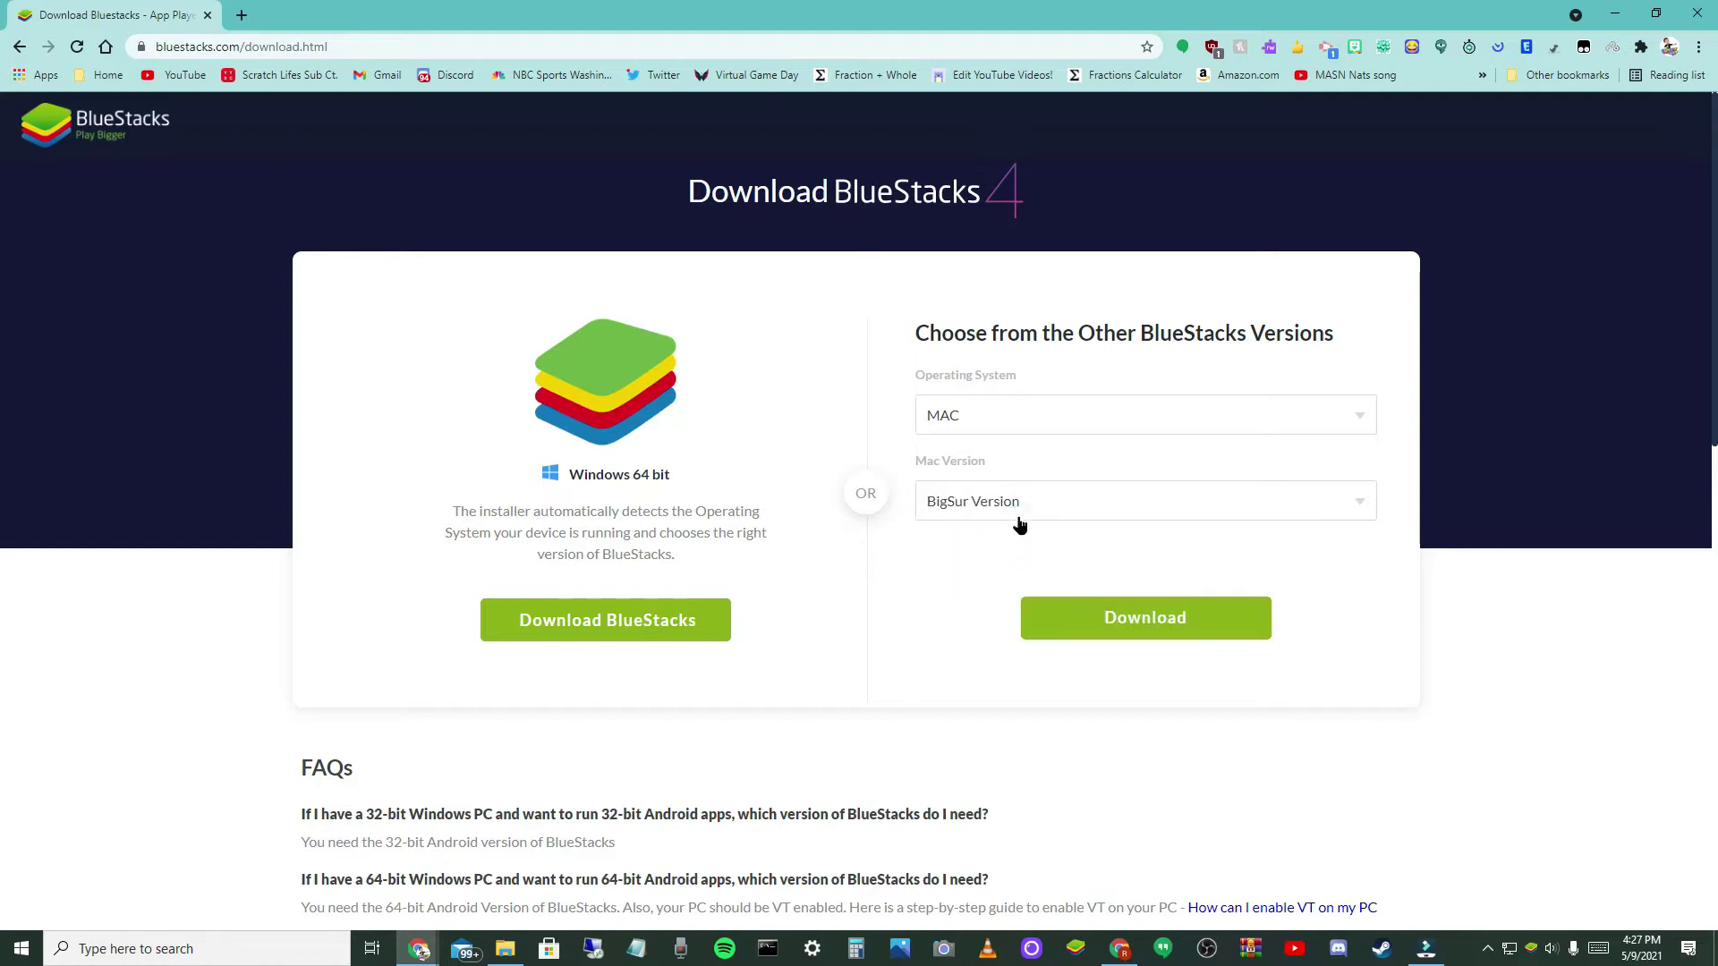
left_click(1025, 503)
left_click(1026, 578)
left_click(1027, 501)
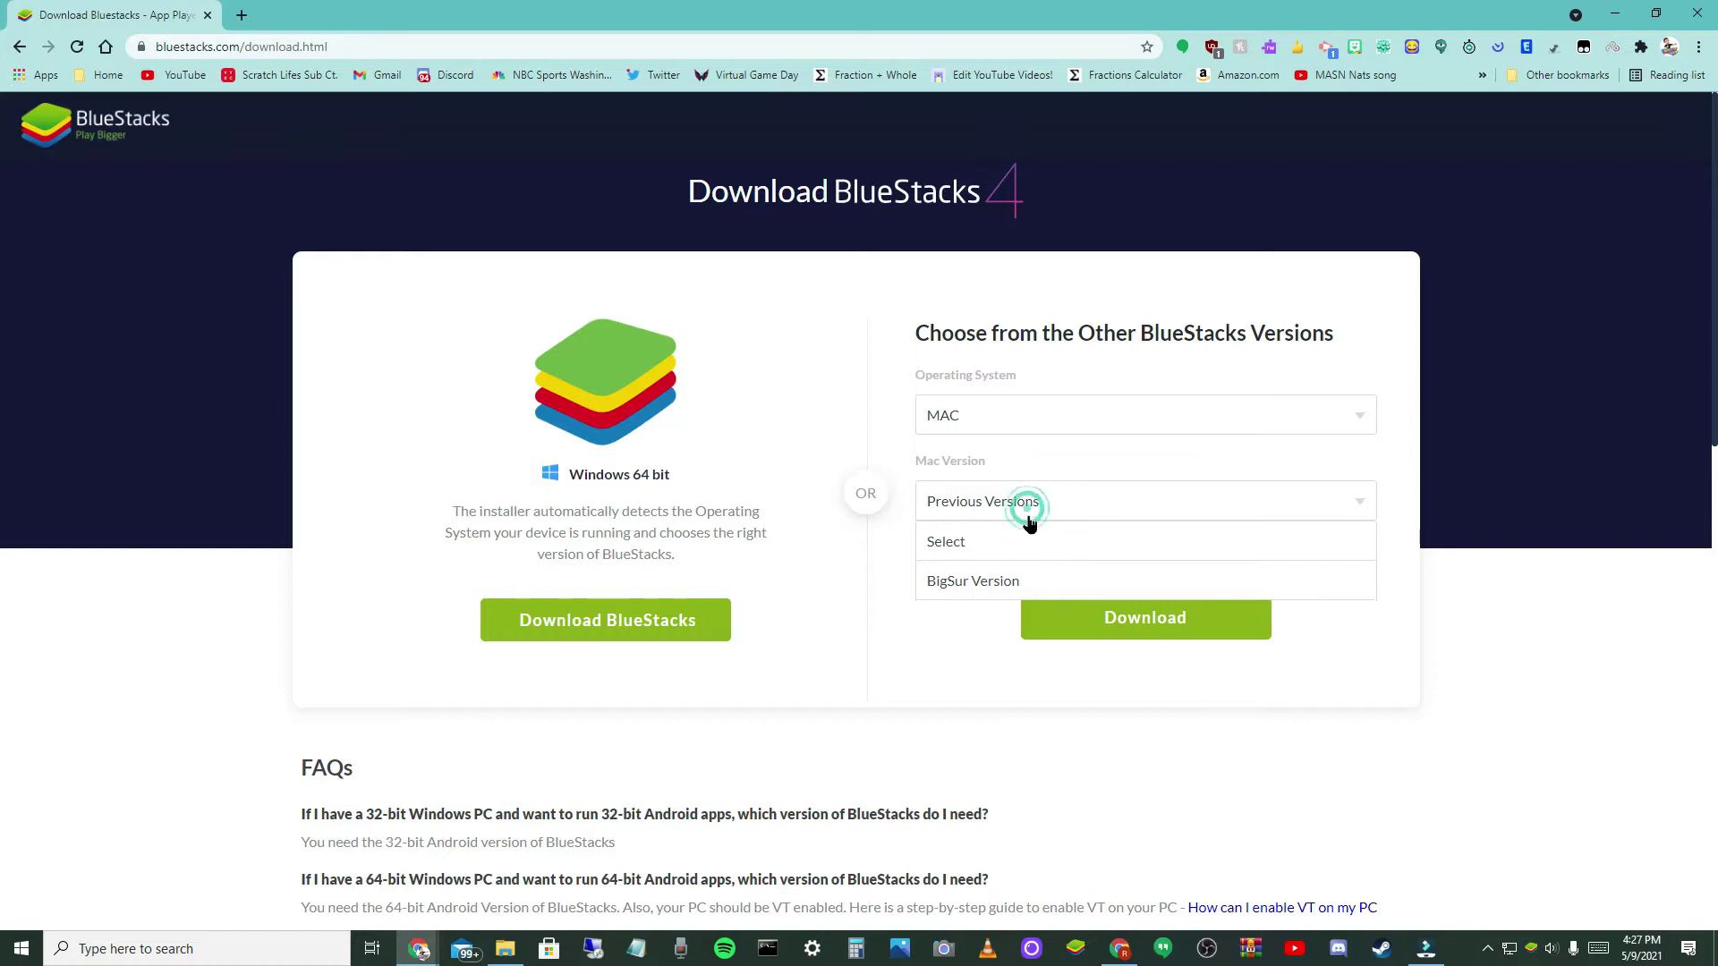
left_click(1031, 536)
- Pick Windows 64 Bit as the operating system and Android 64 Bit as the architecture
left_click(1026, 419)
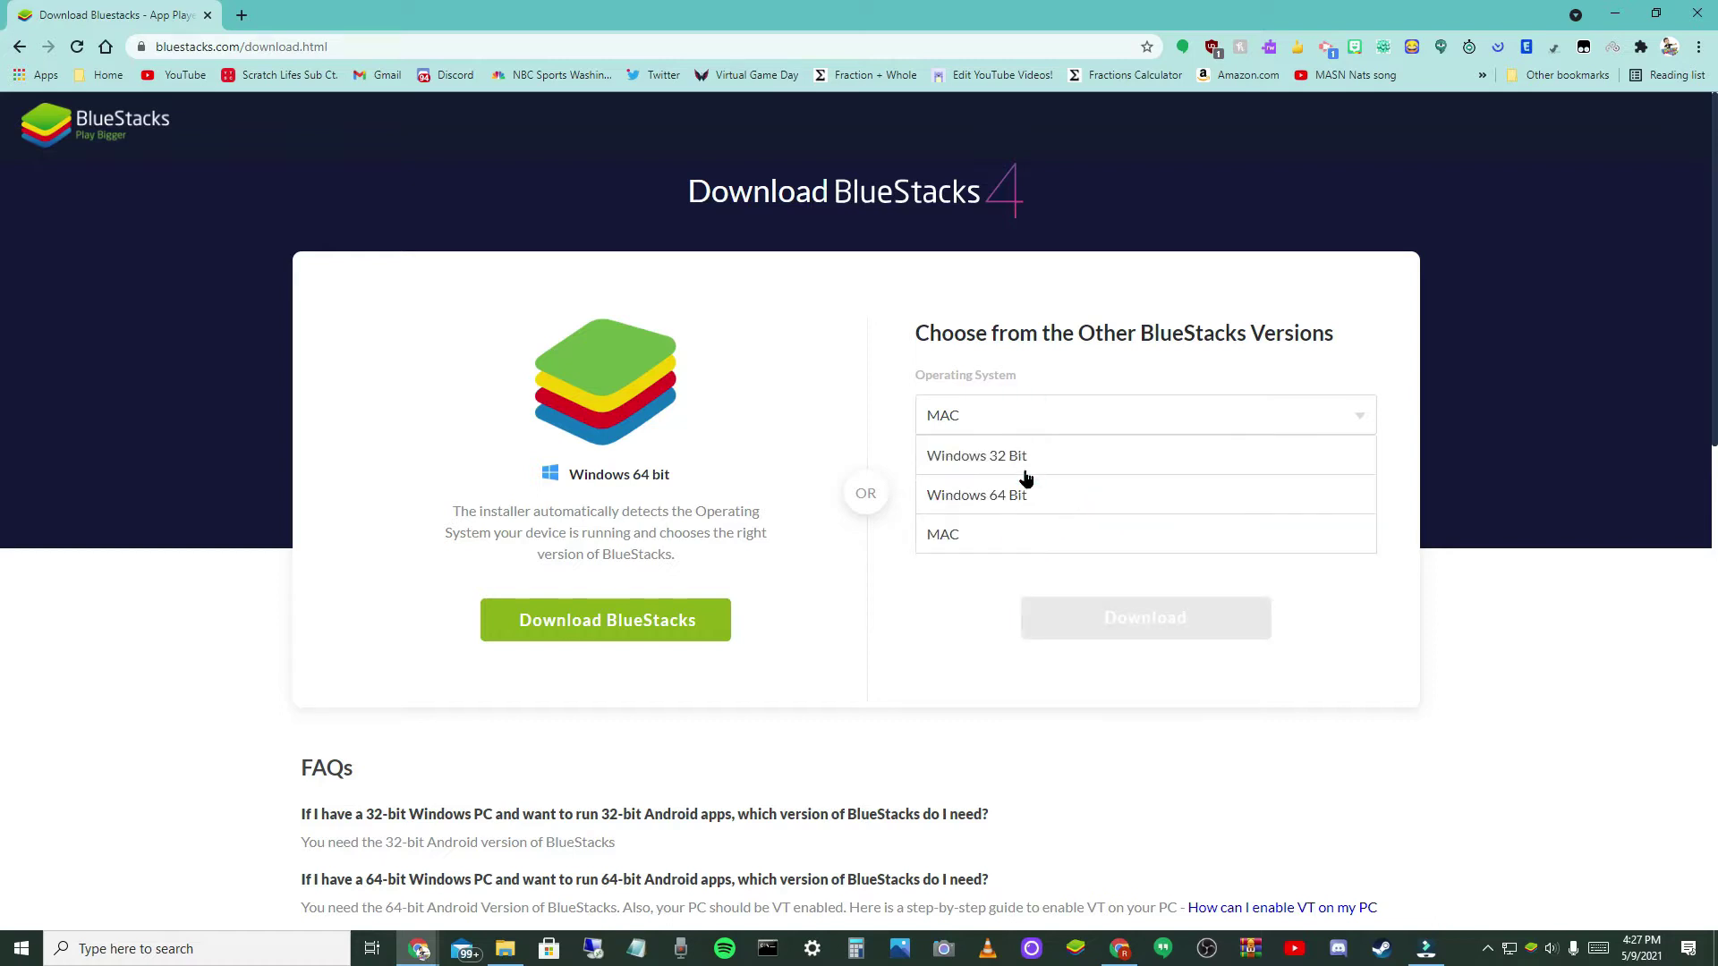
left_click(1025, 458)
left_click(1033, 505)
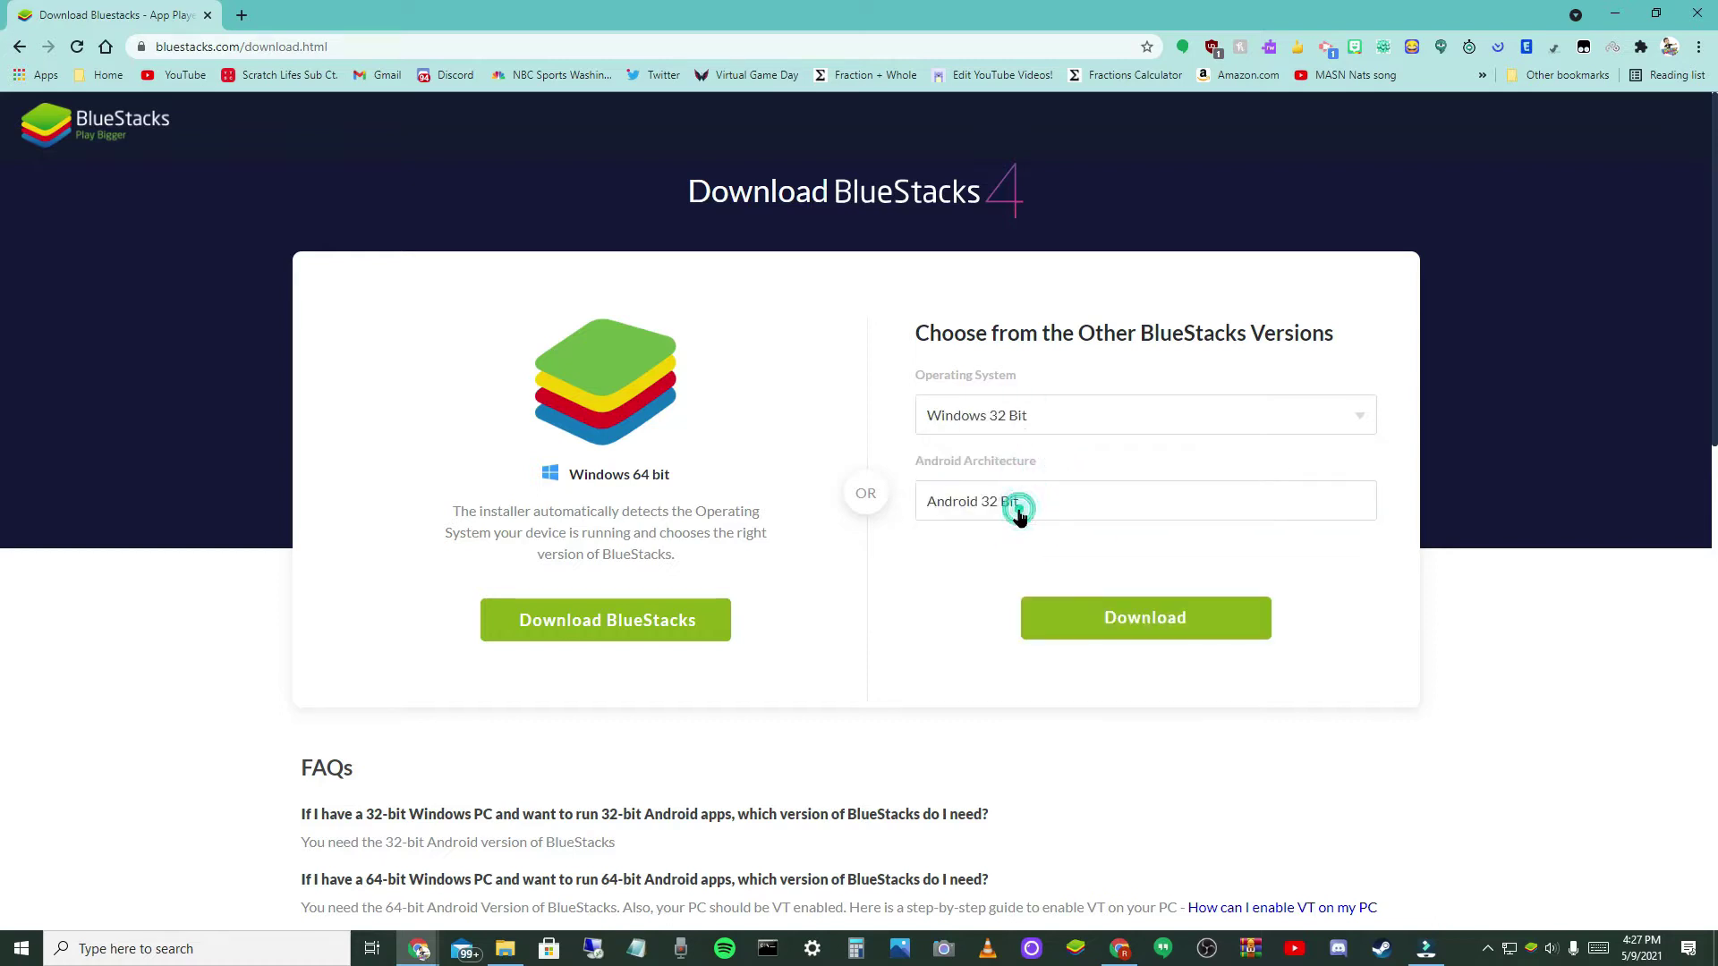
left_click(1020, 417)
left_click(1034, 496)
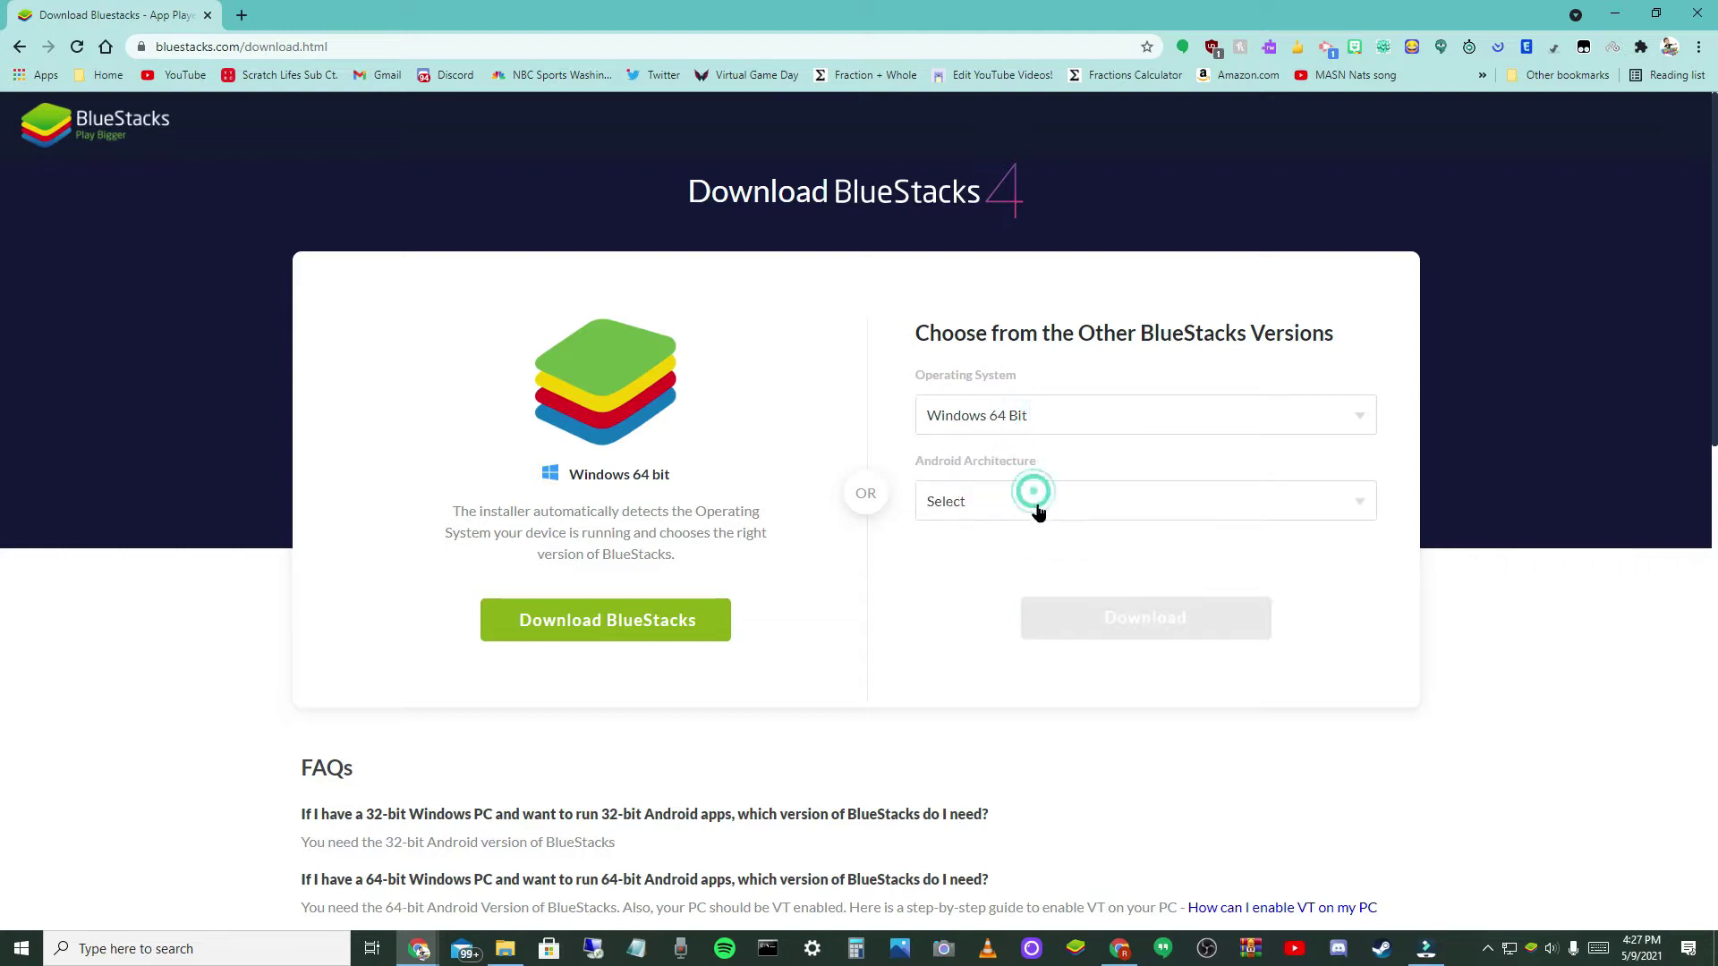
left_click(1038, 501)
left_click(1043, 584)
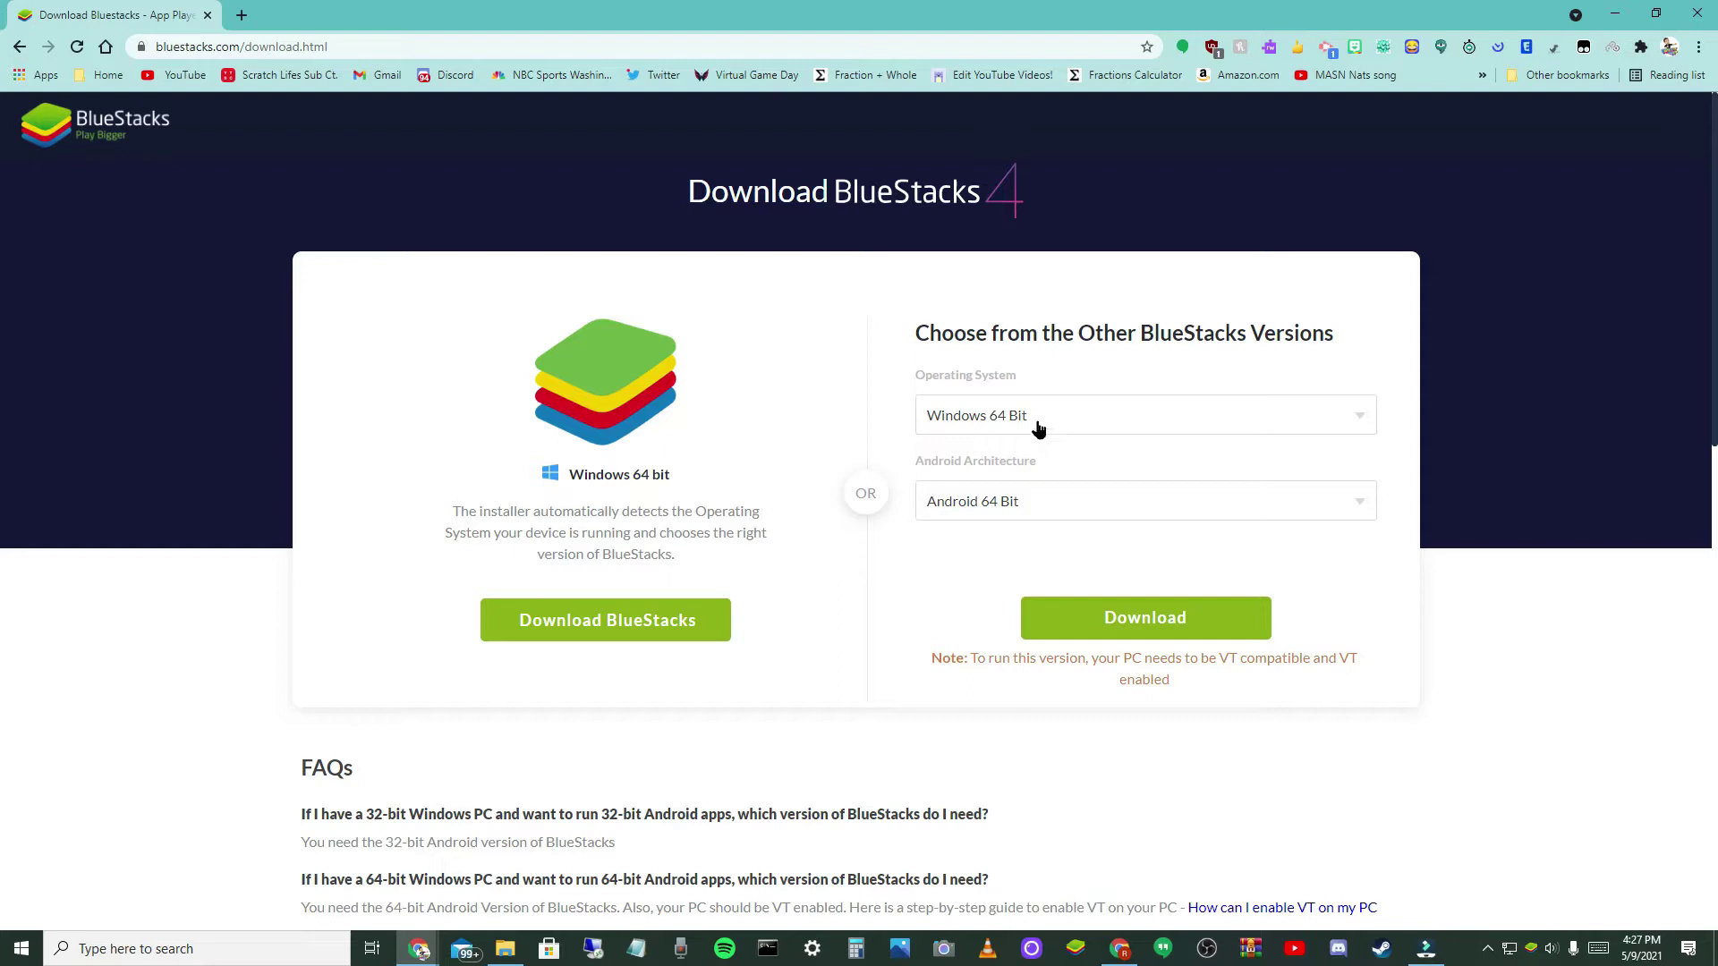
- Download the default BlueStacks installer and reveal it in the Downloads folder
left_click(1074, 627)
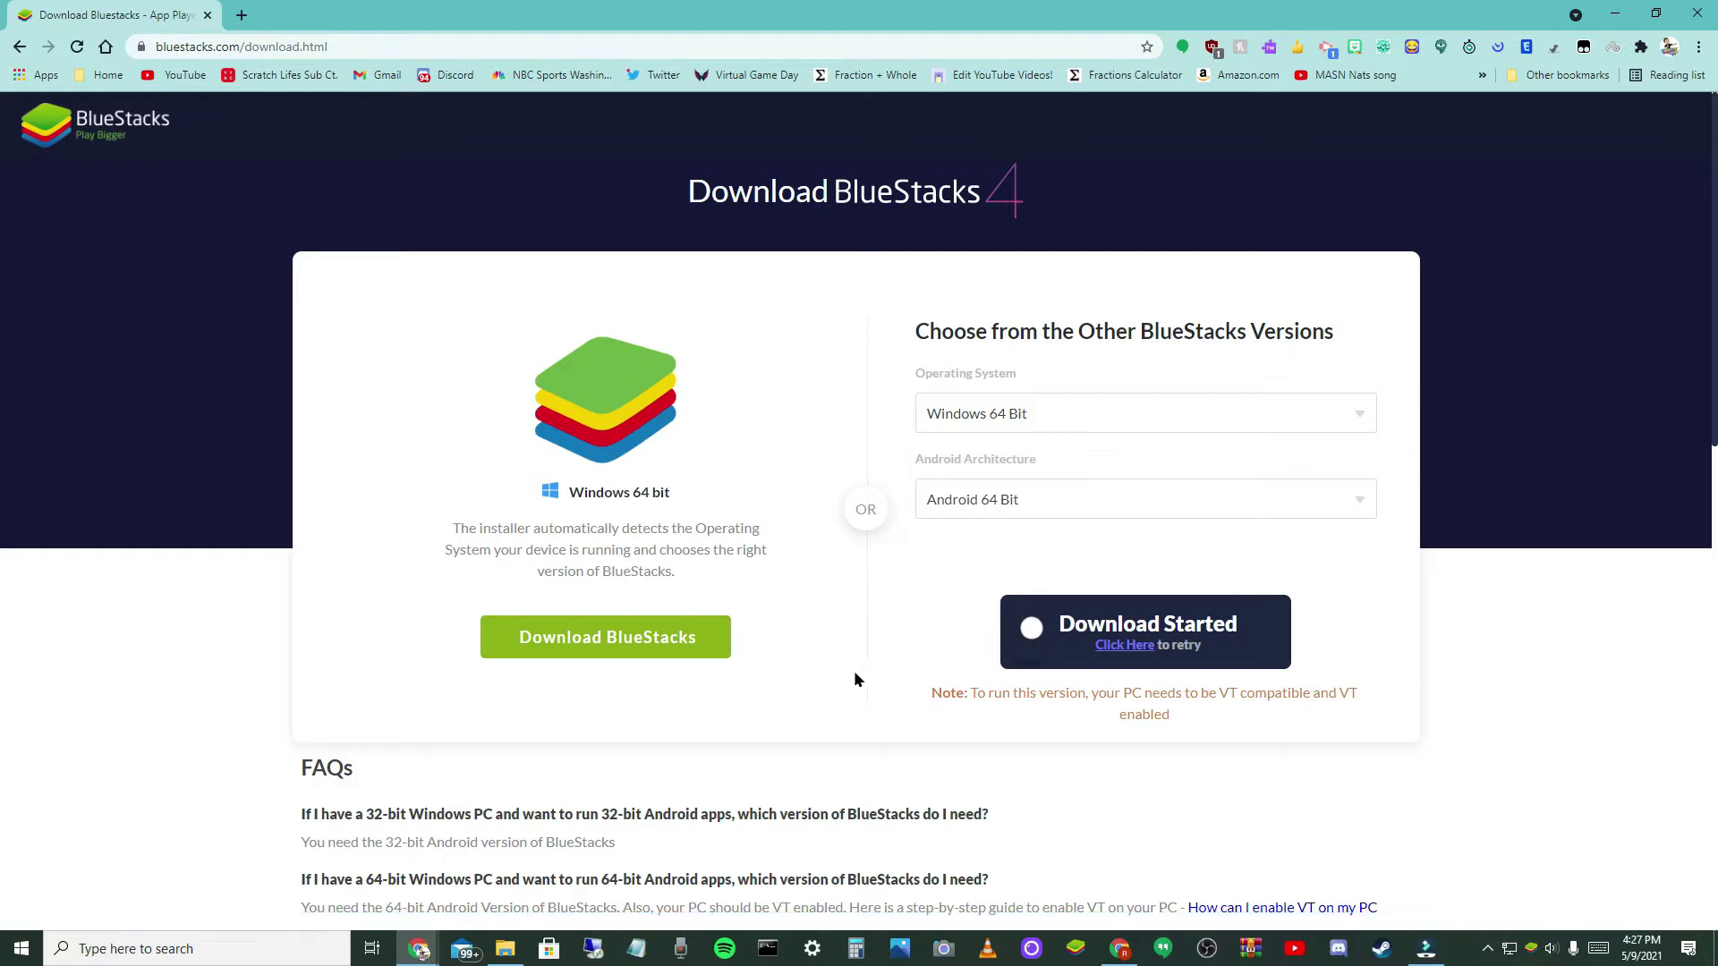
left_click(579, 647)
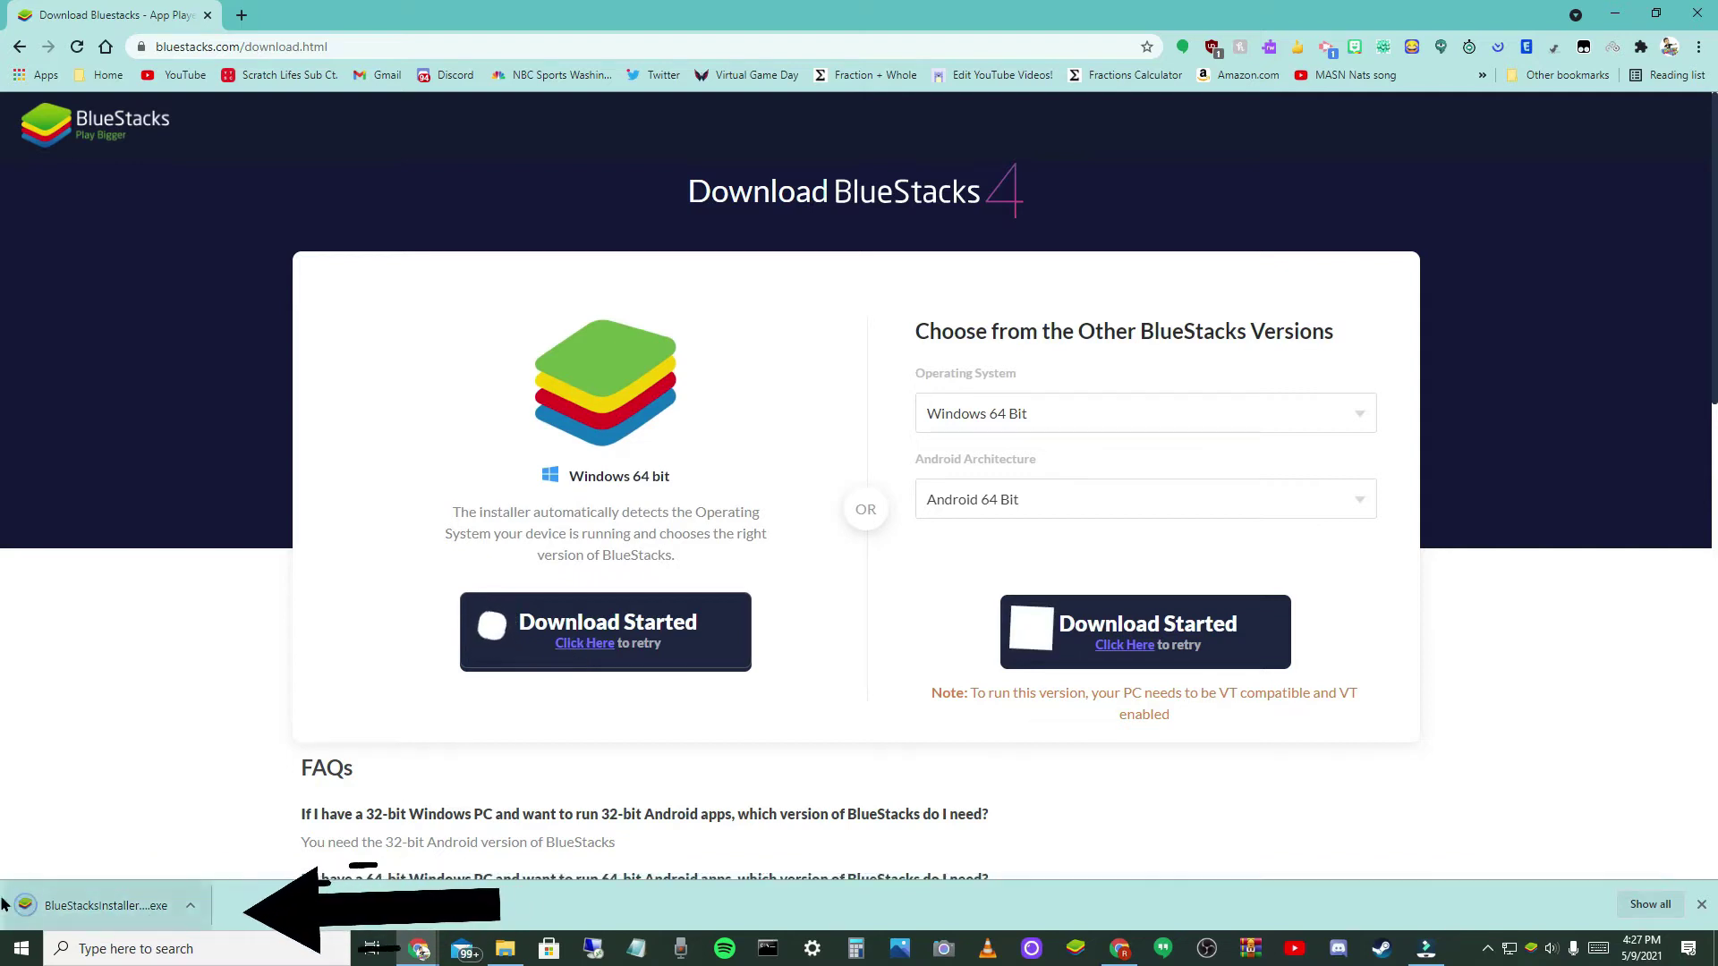
left_click(190, 905)
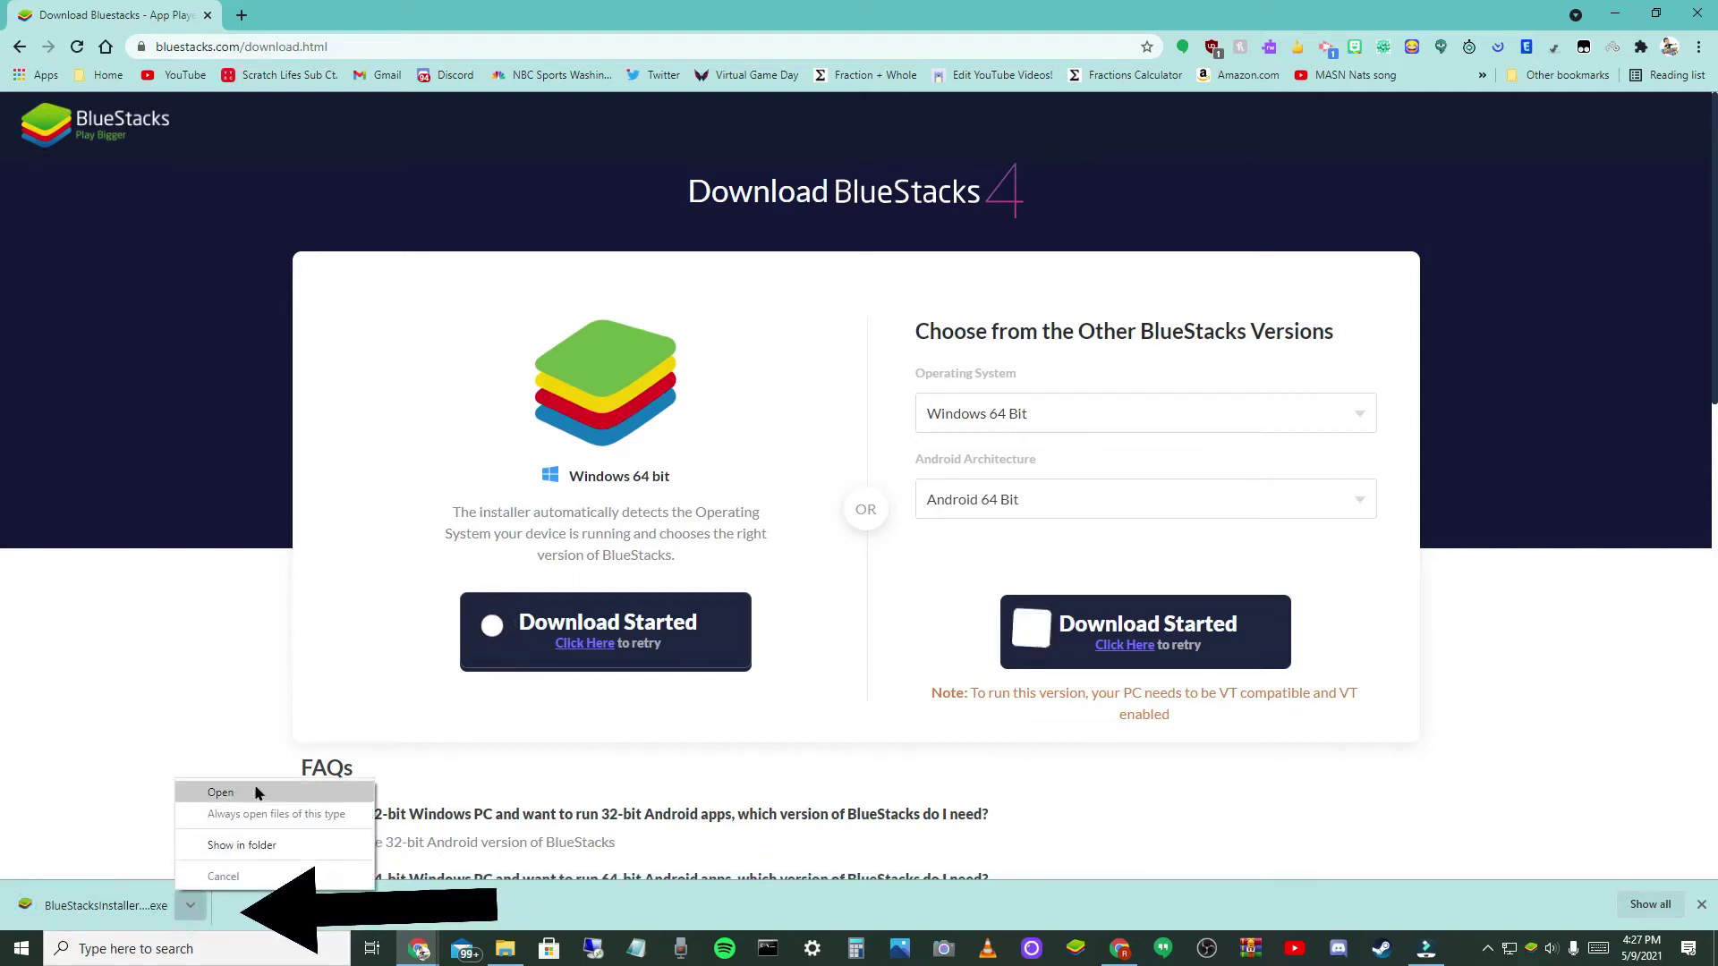
left_click(267, 846)
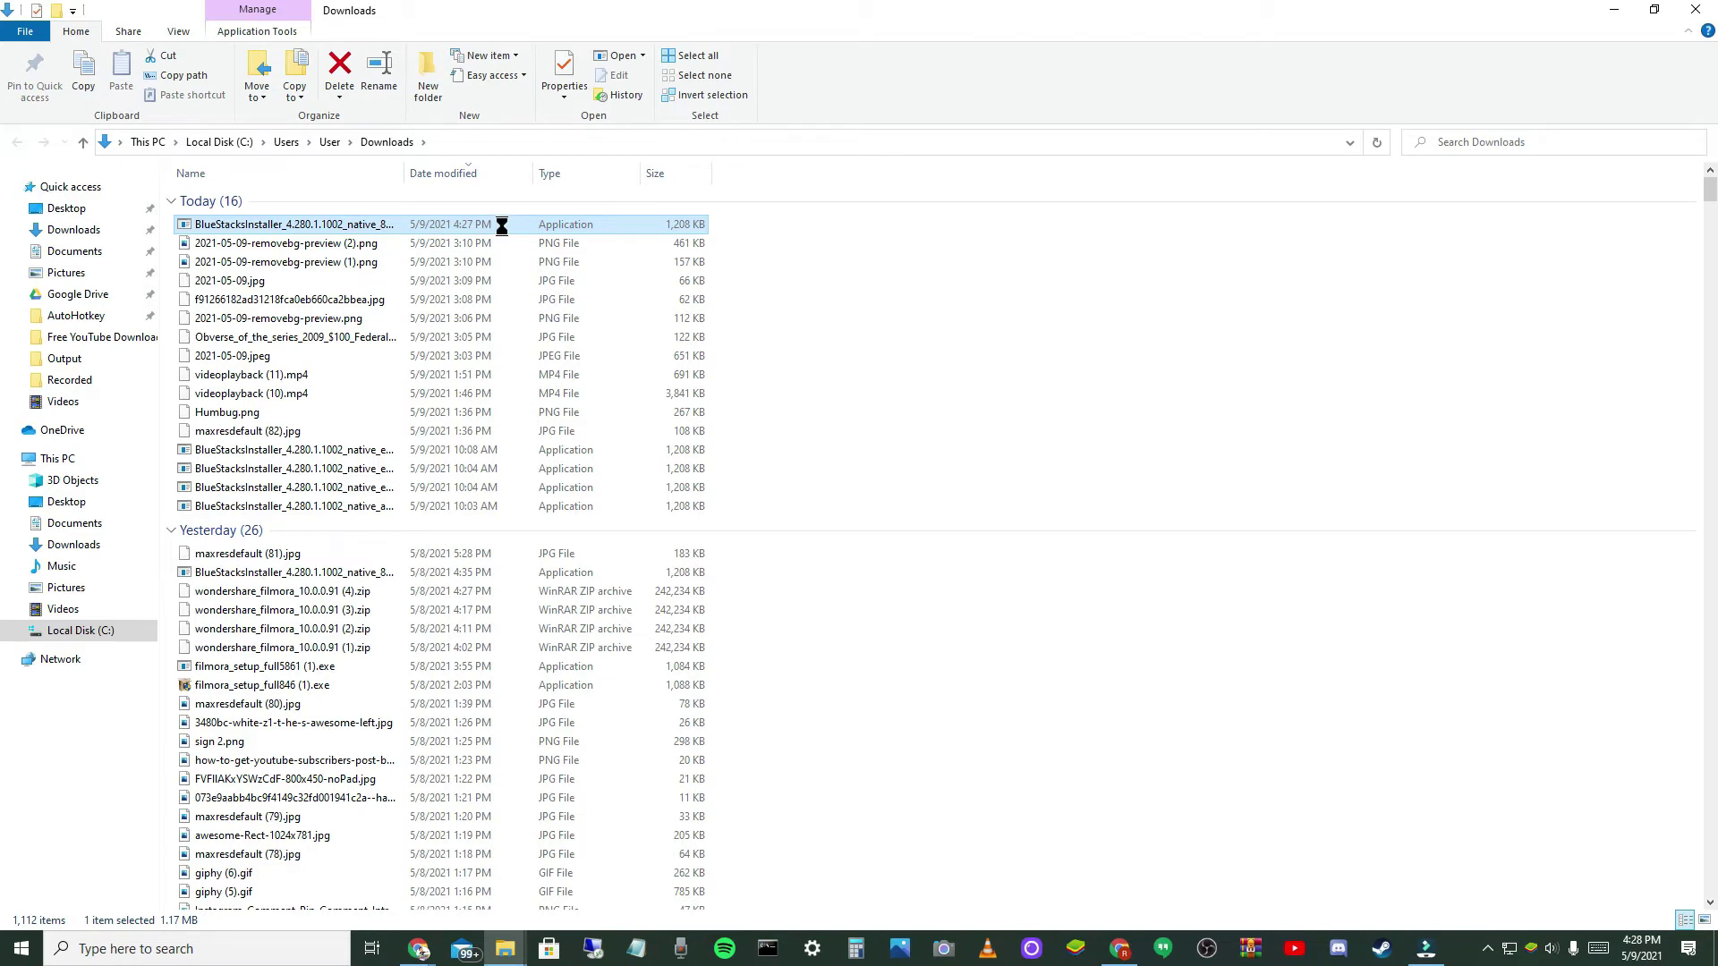
- Open the installer's properties and look through its General, Compatibility and Security tabs
right_click(502, 226)
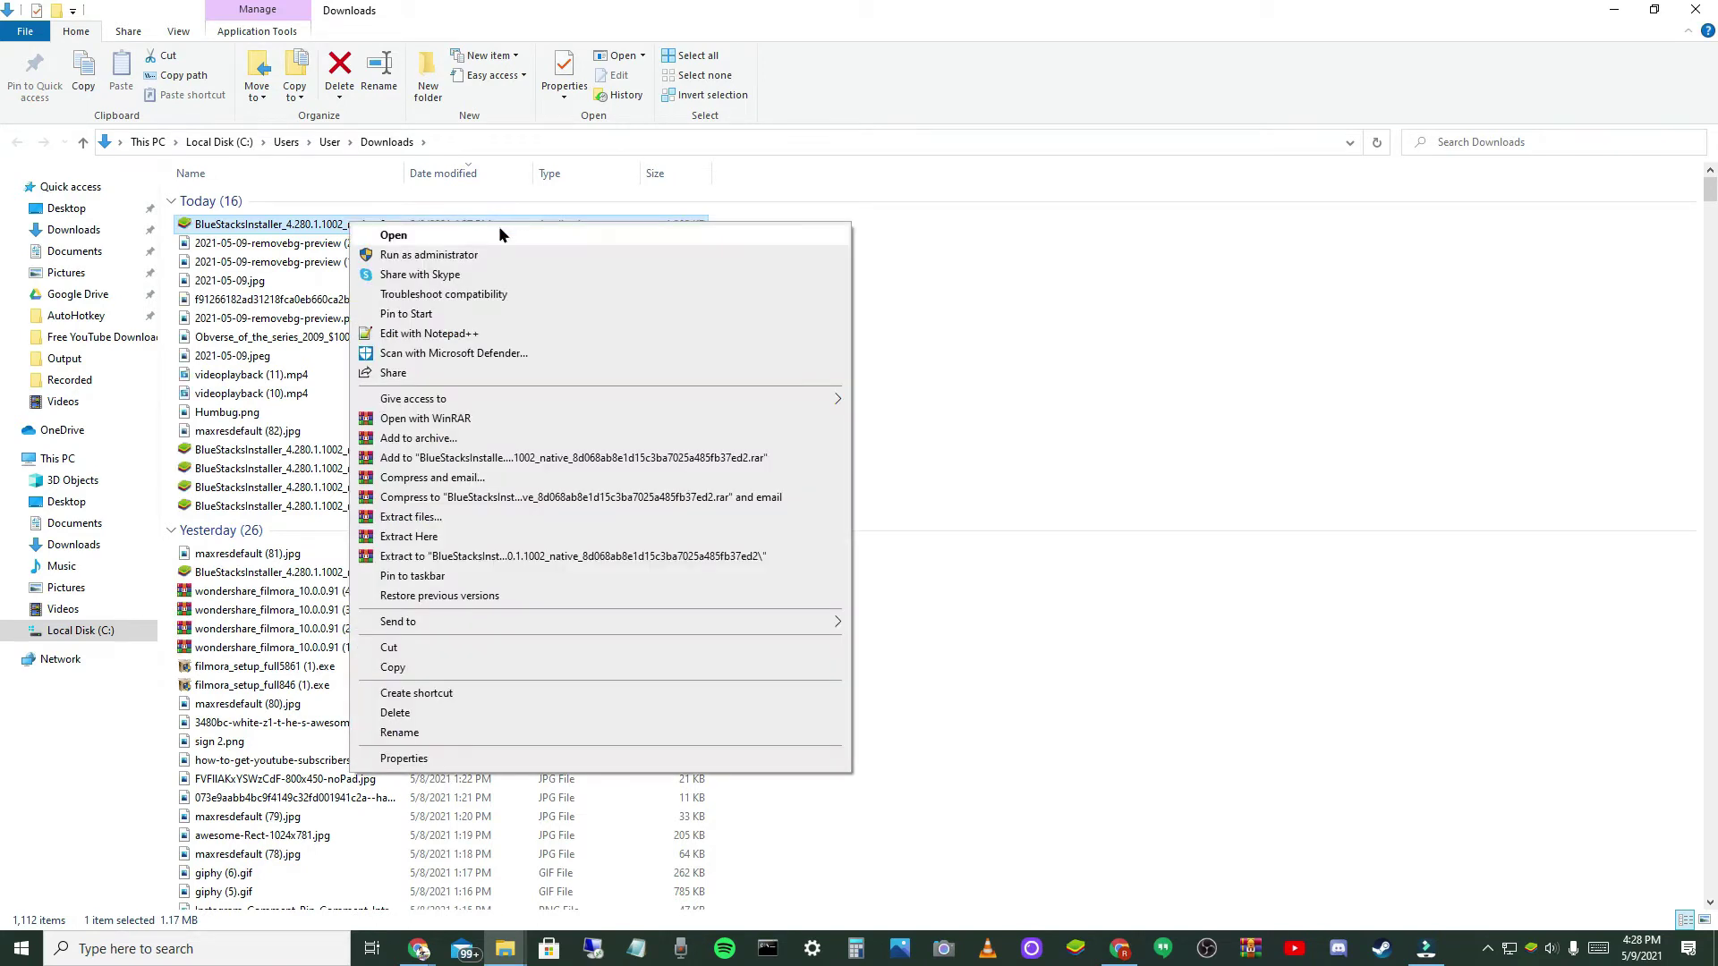
mouse_move(454, 405)
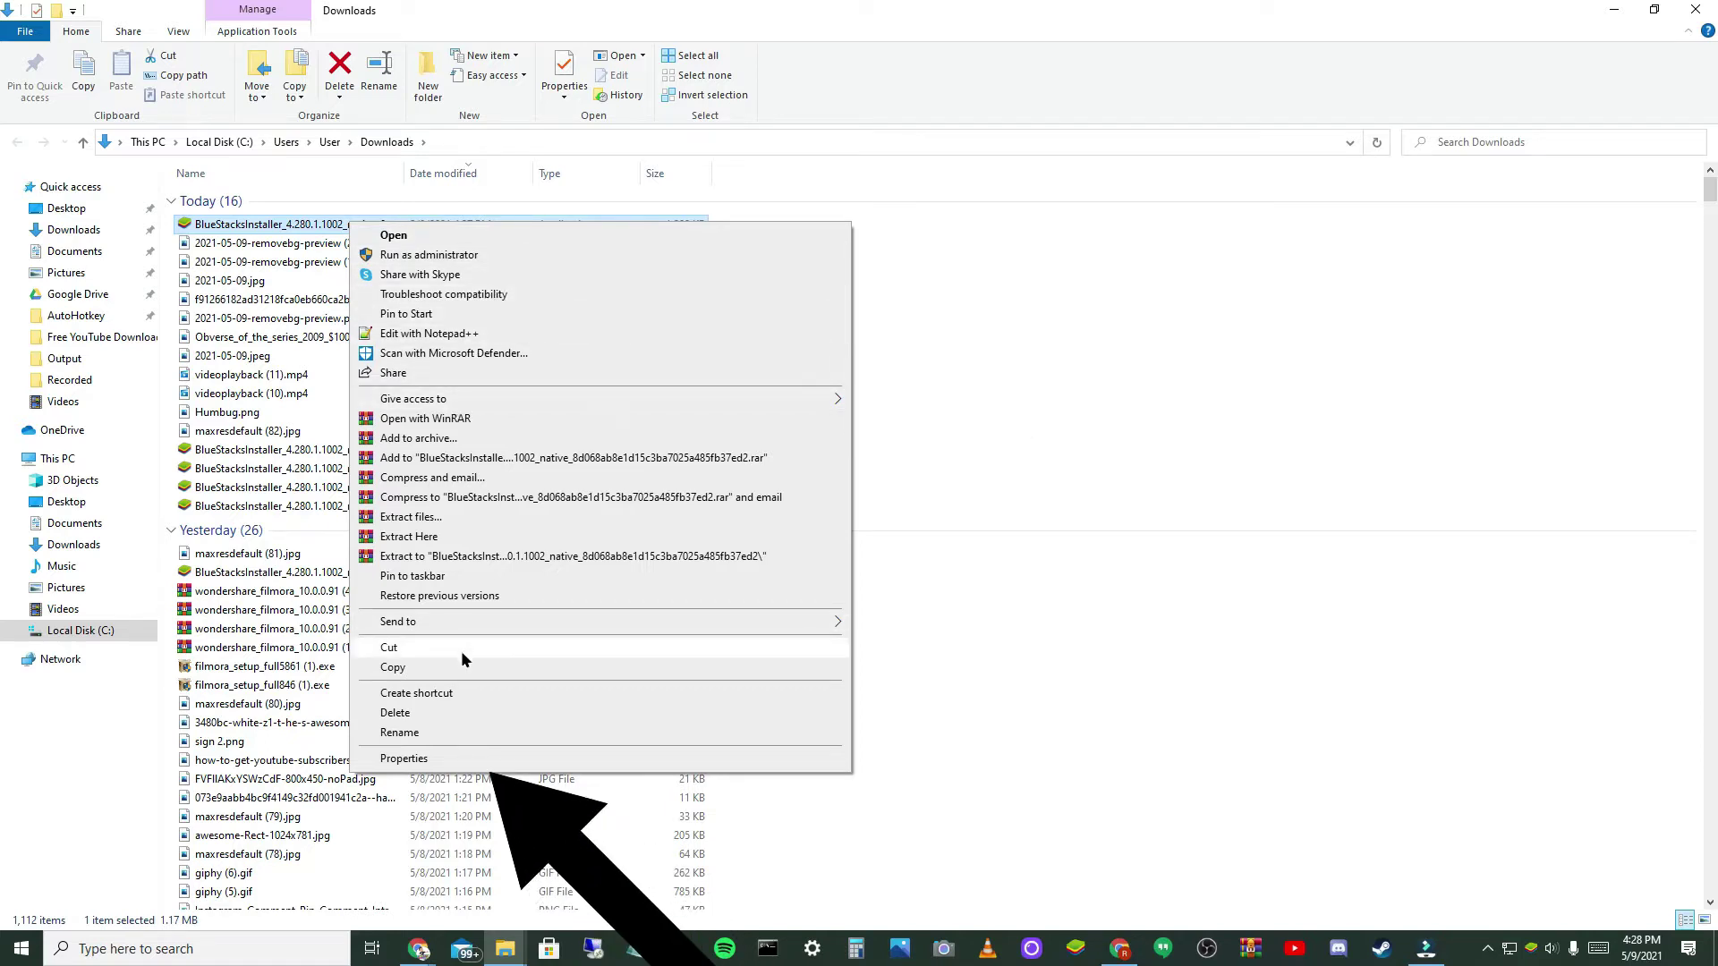
left_click(452, 757)
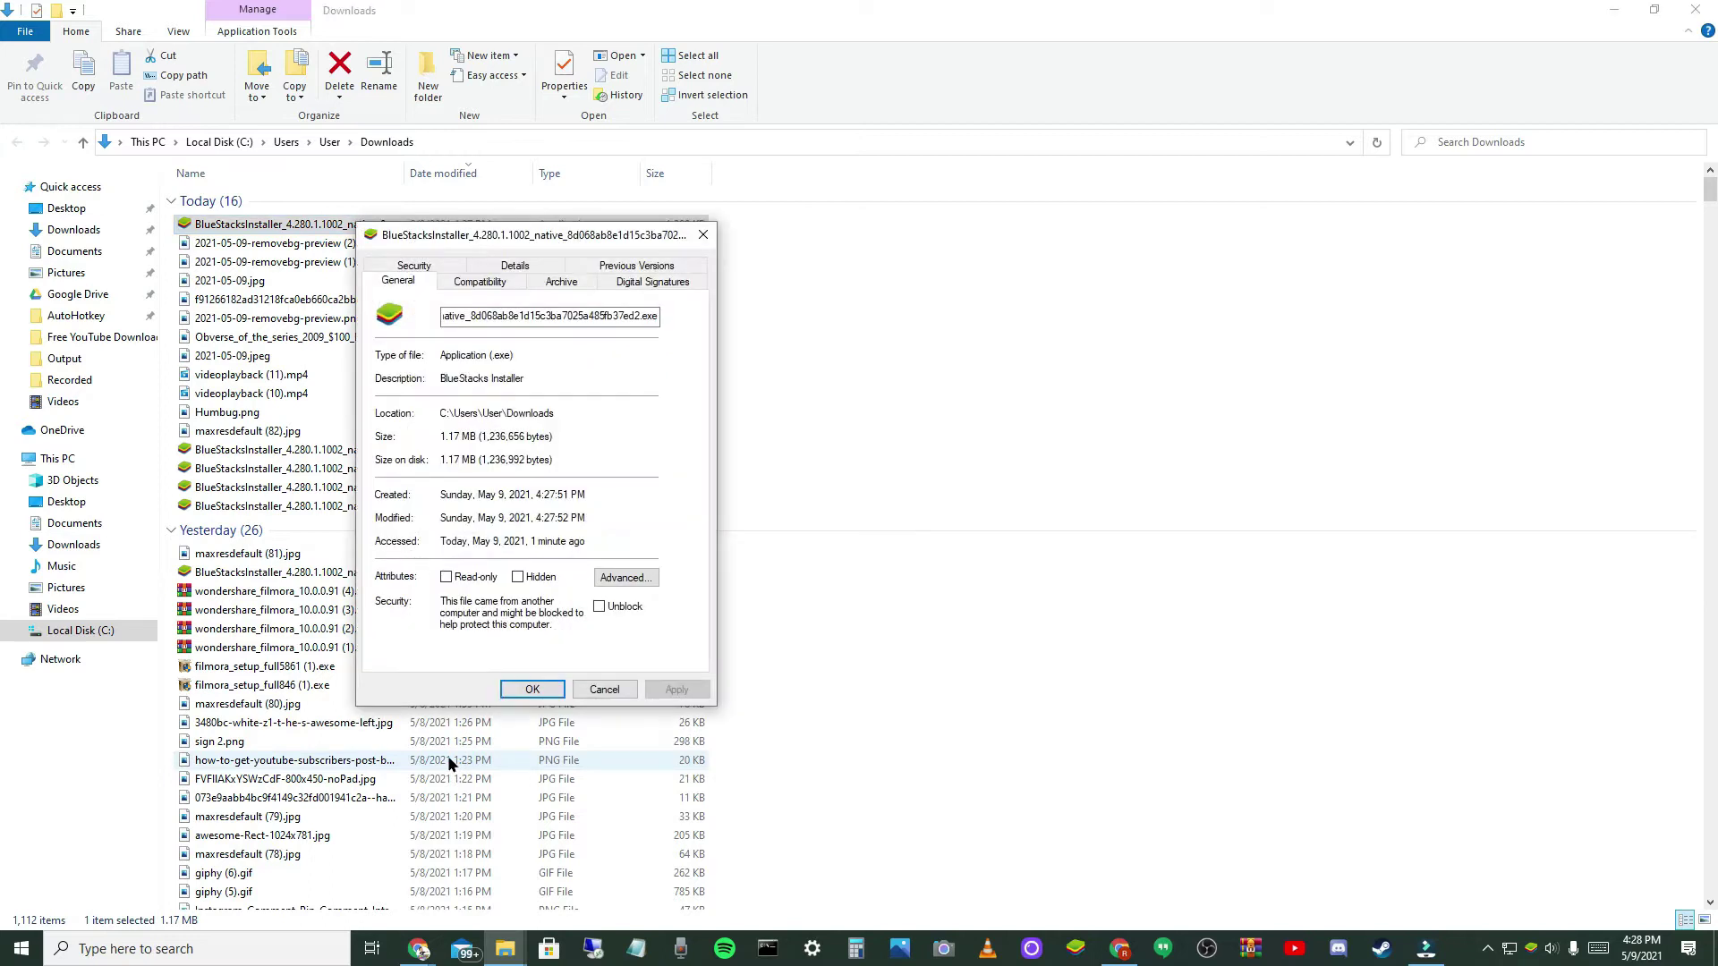
left_click(506, 322)
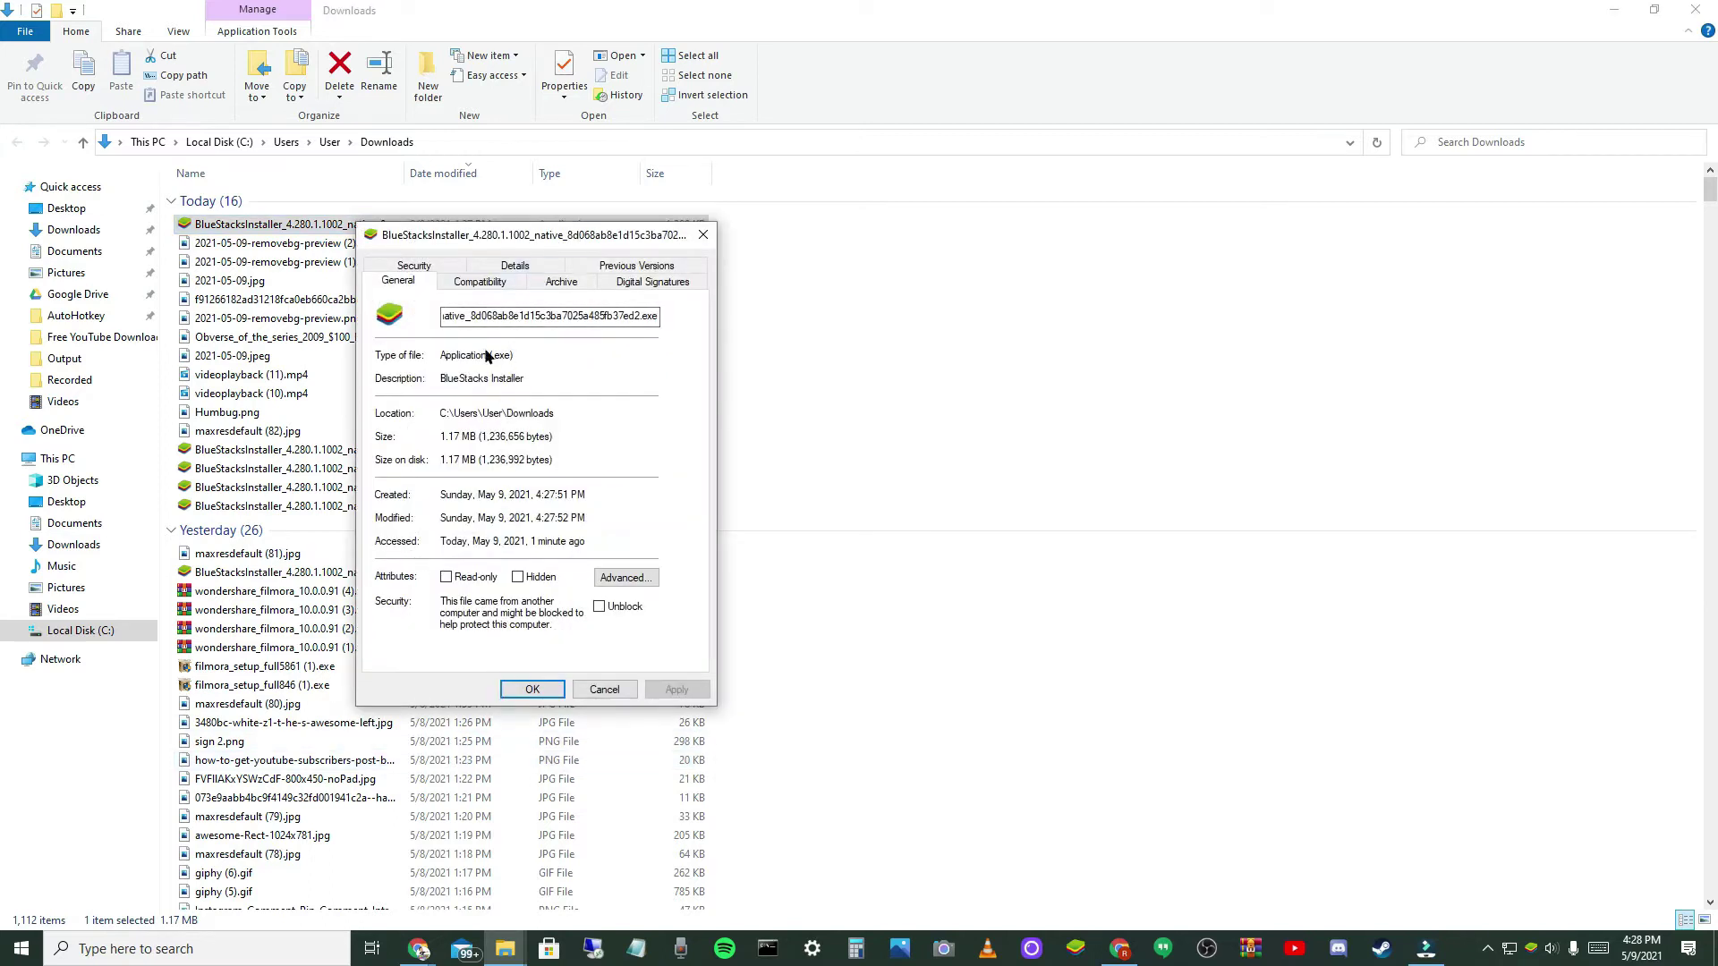
left_click(479, 282)
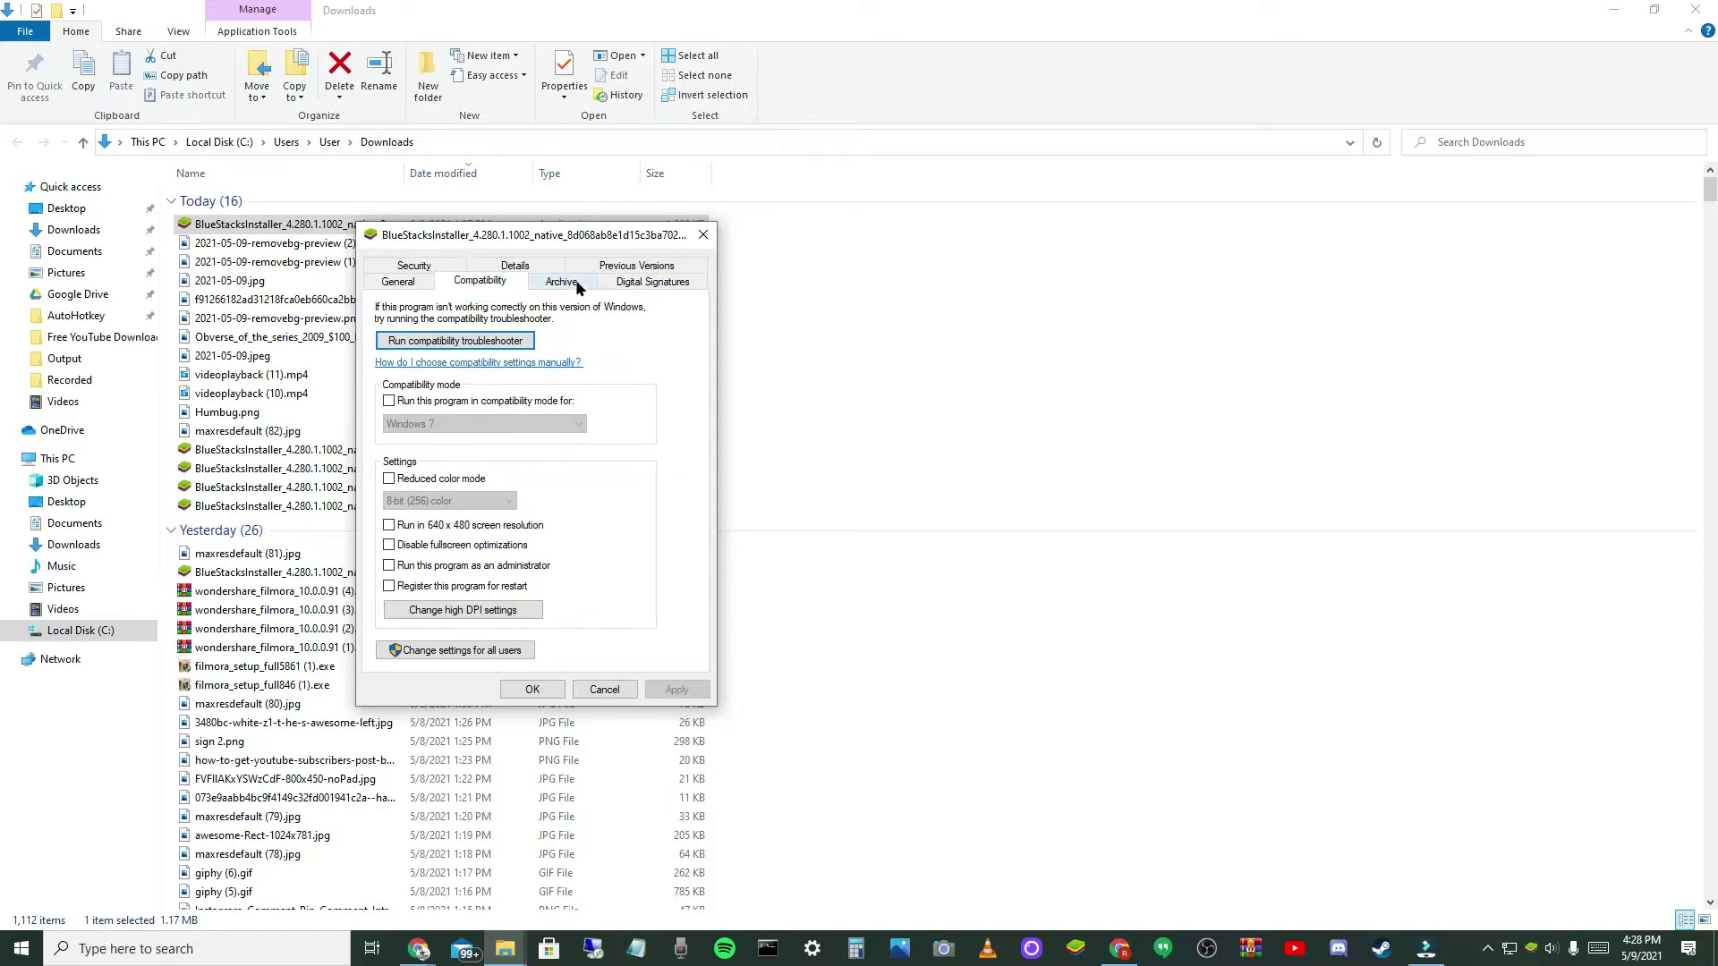
left_click(429, 267)
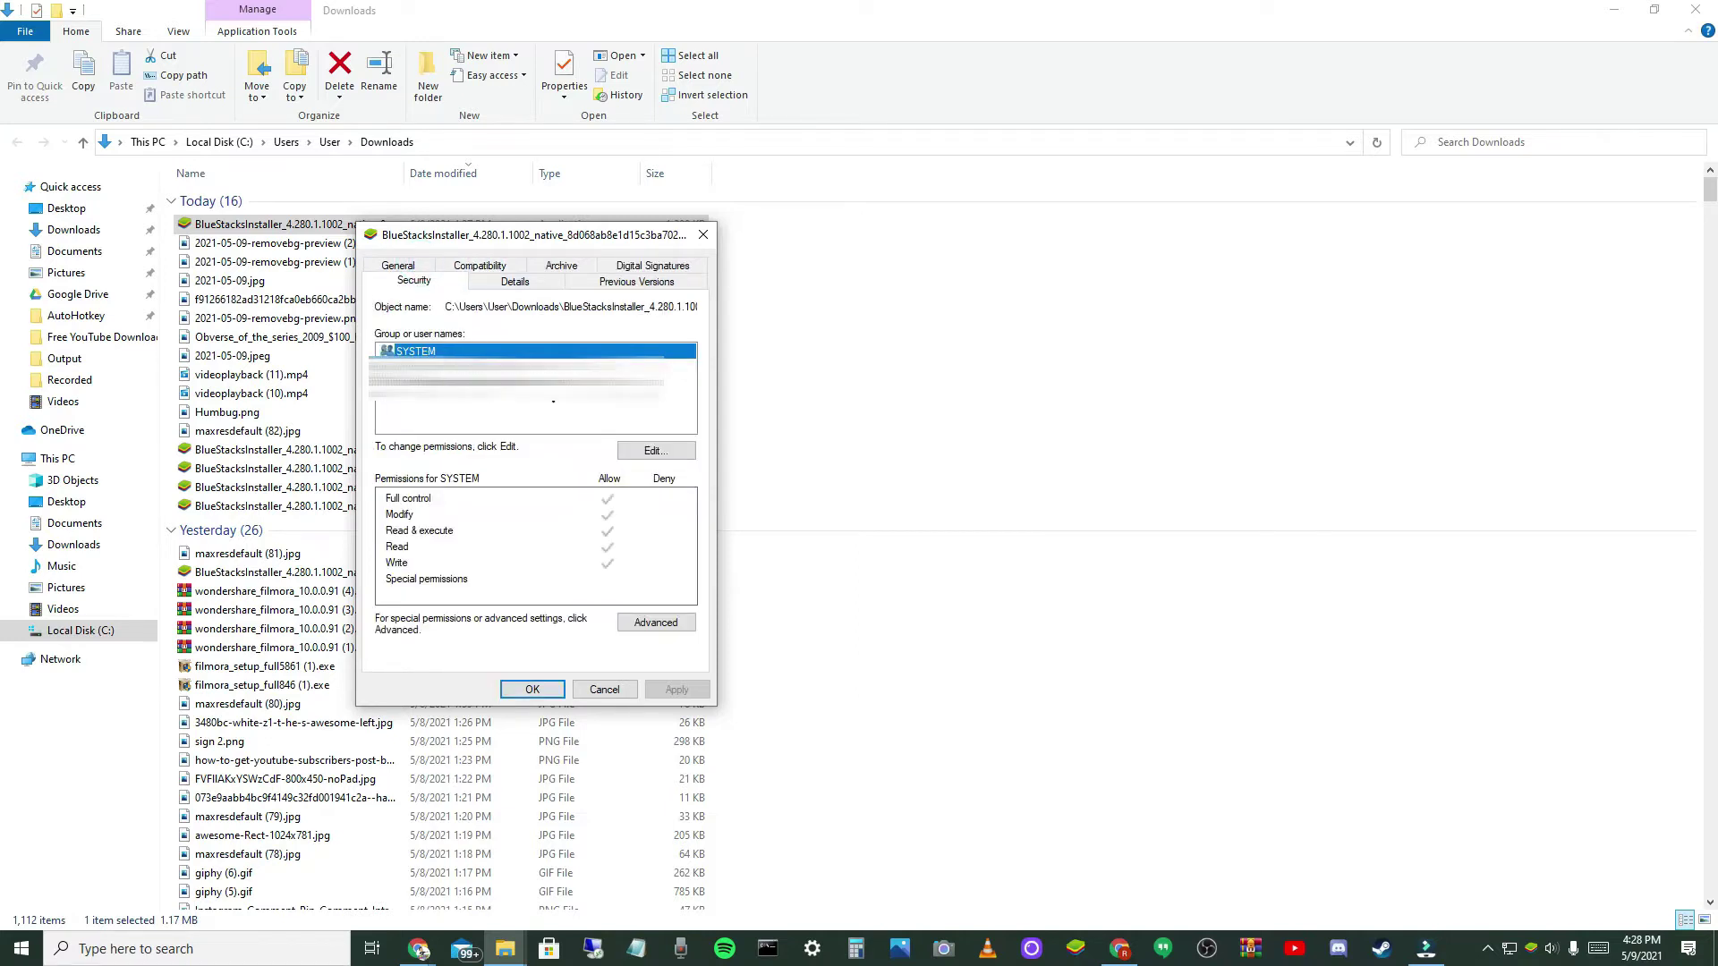
- Toggle Deny Write on and off in the permission editor, then close it and Properties unchanged
left_click(631, 449)
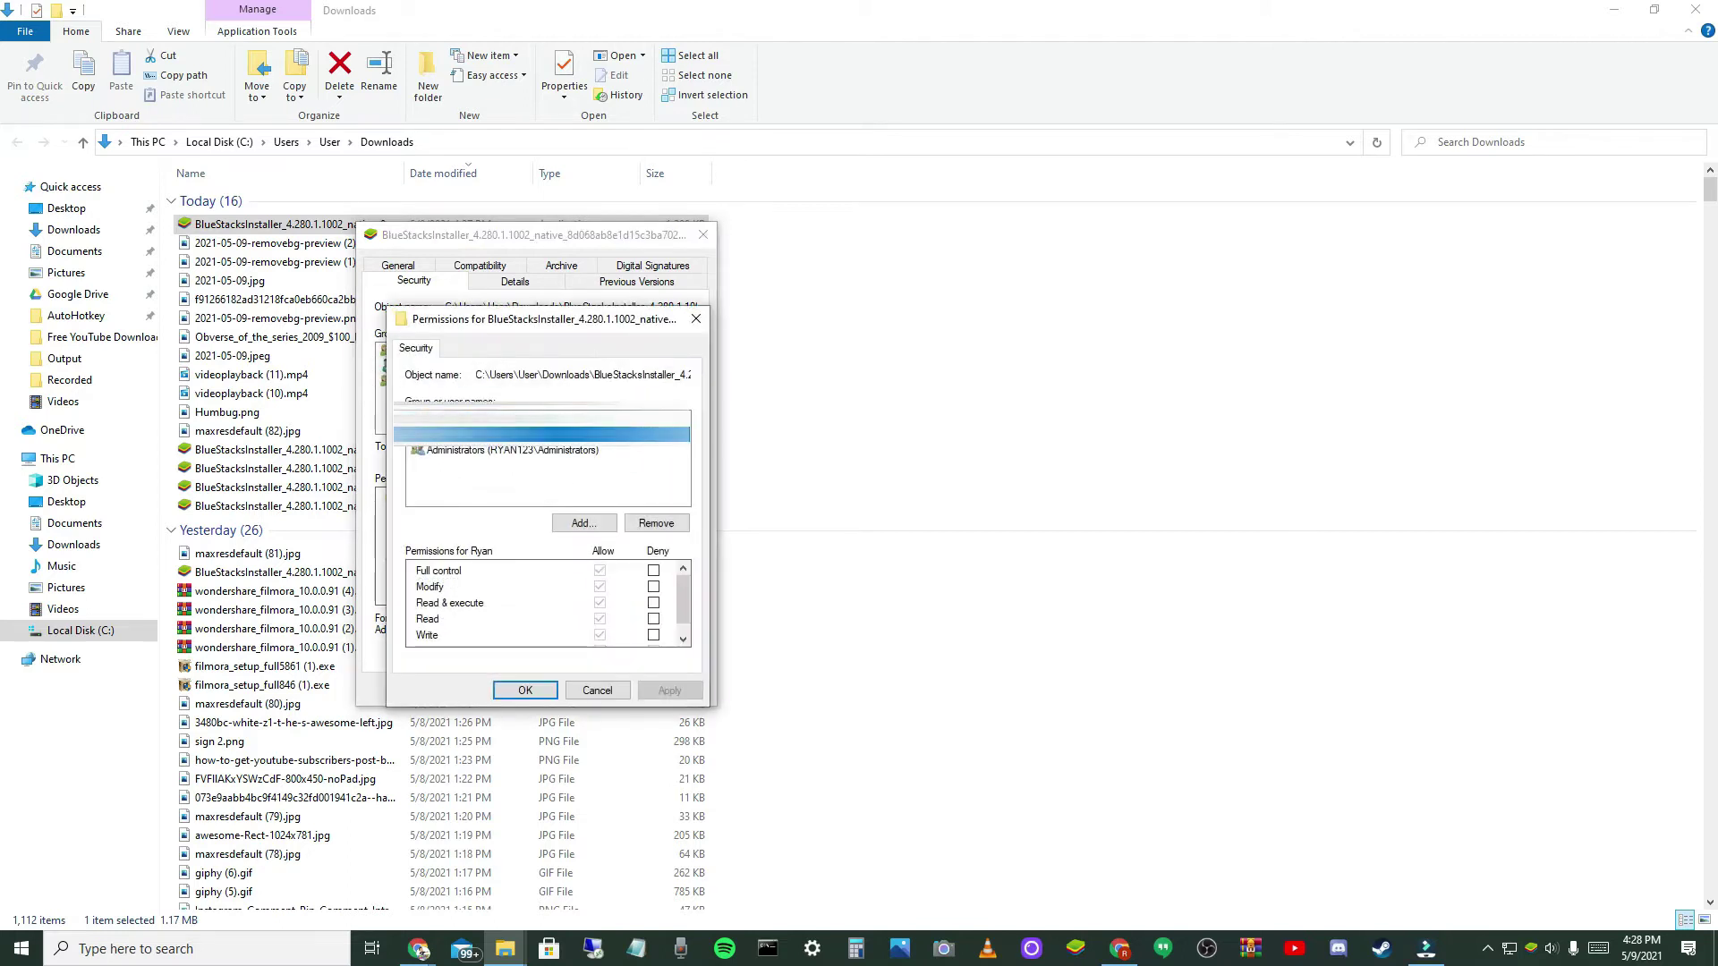
scroll(607, 572, "down", 1)
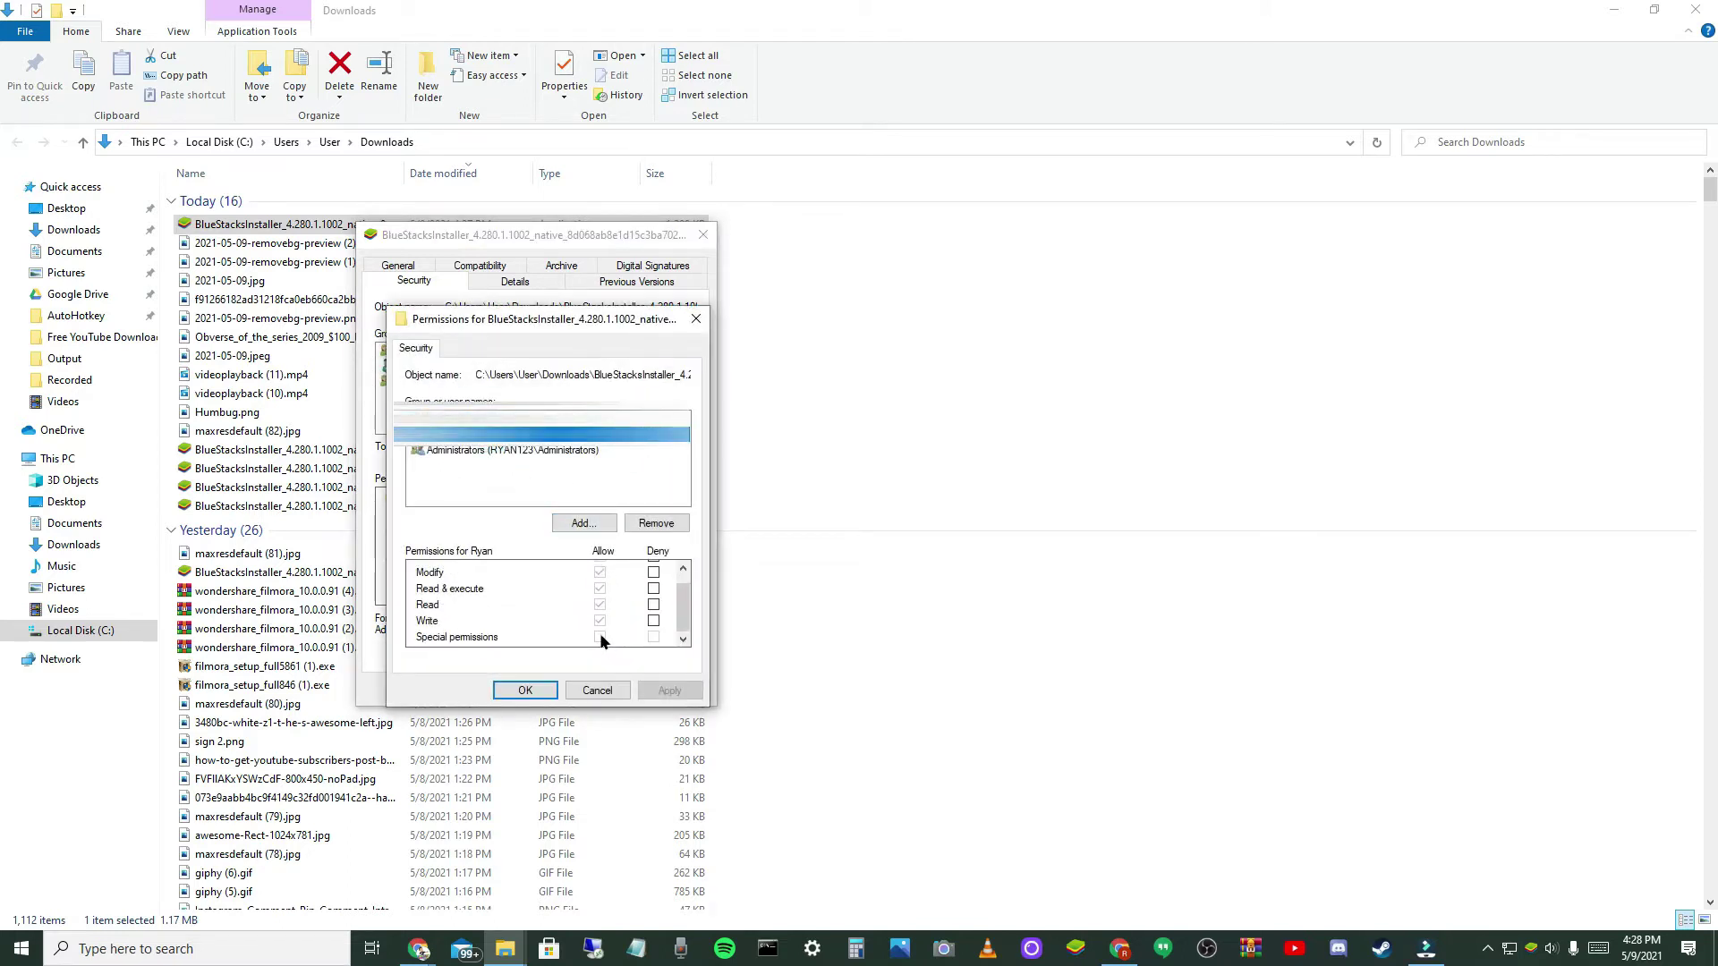
scroll(605, 626, "up", 1)
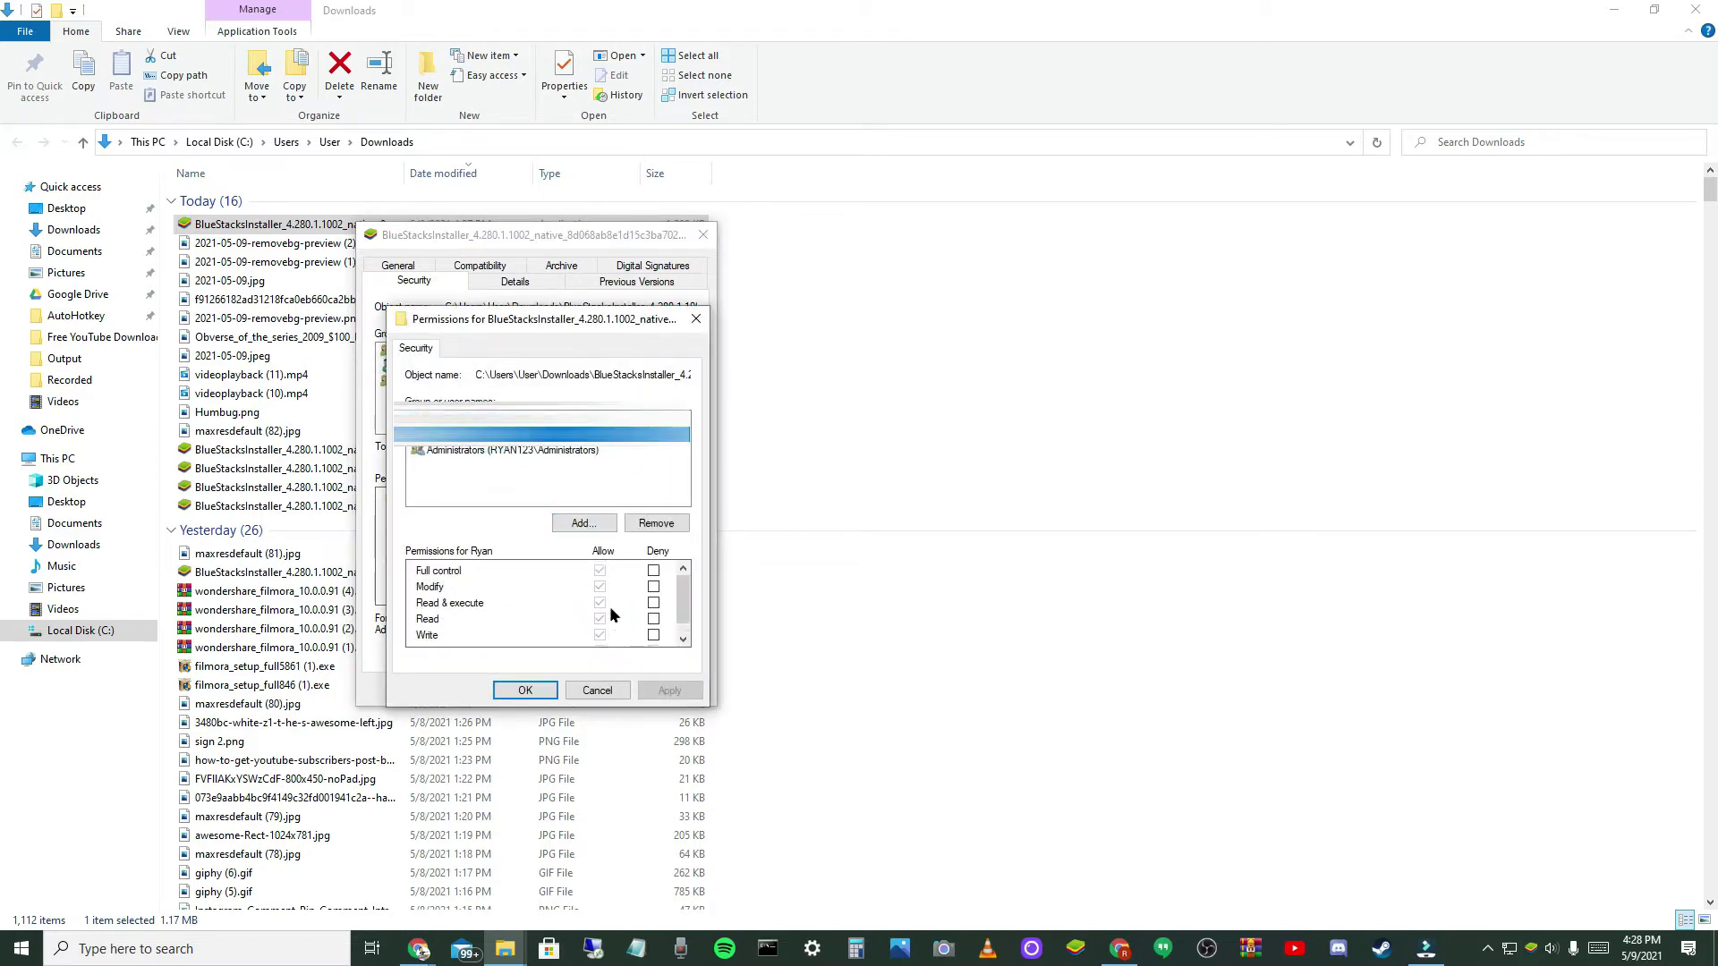
left_click(652, 636)
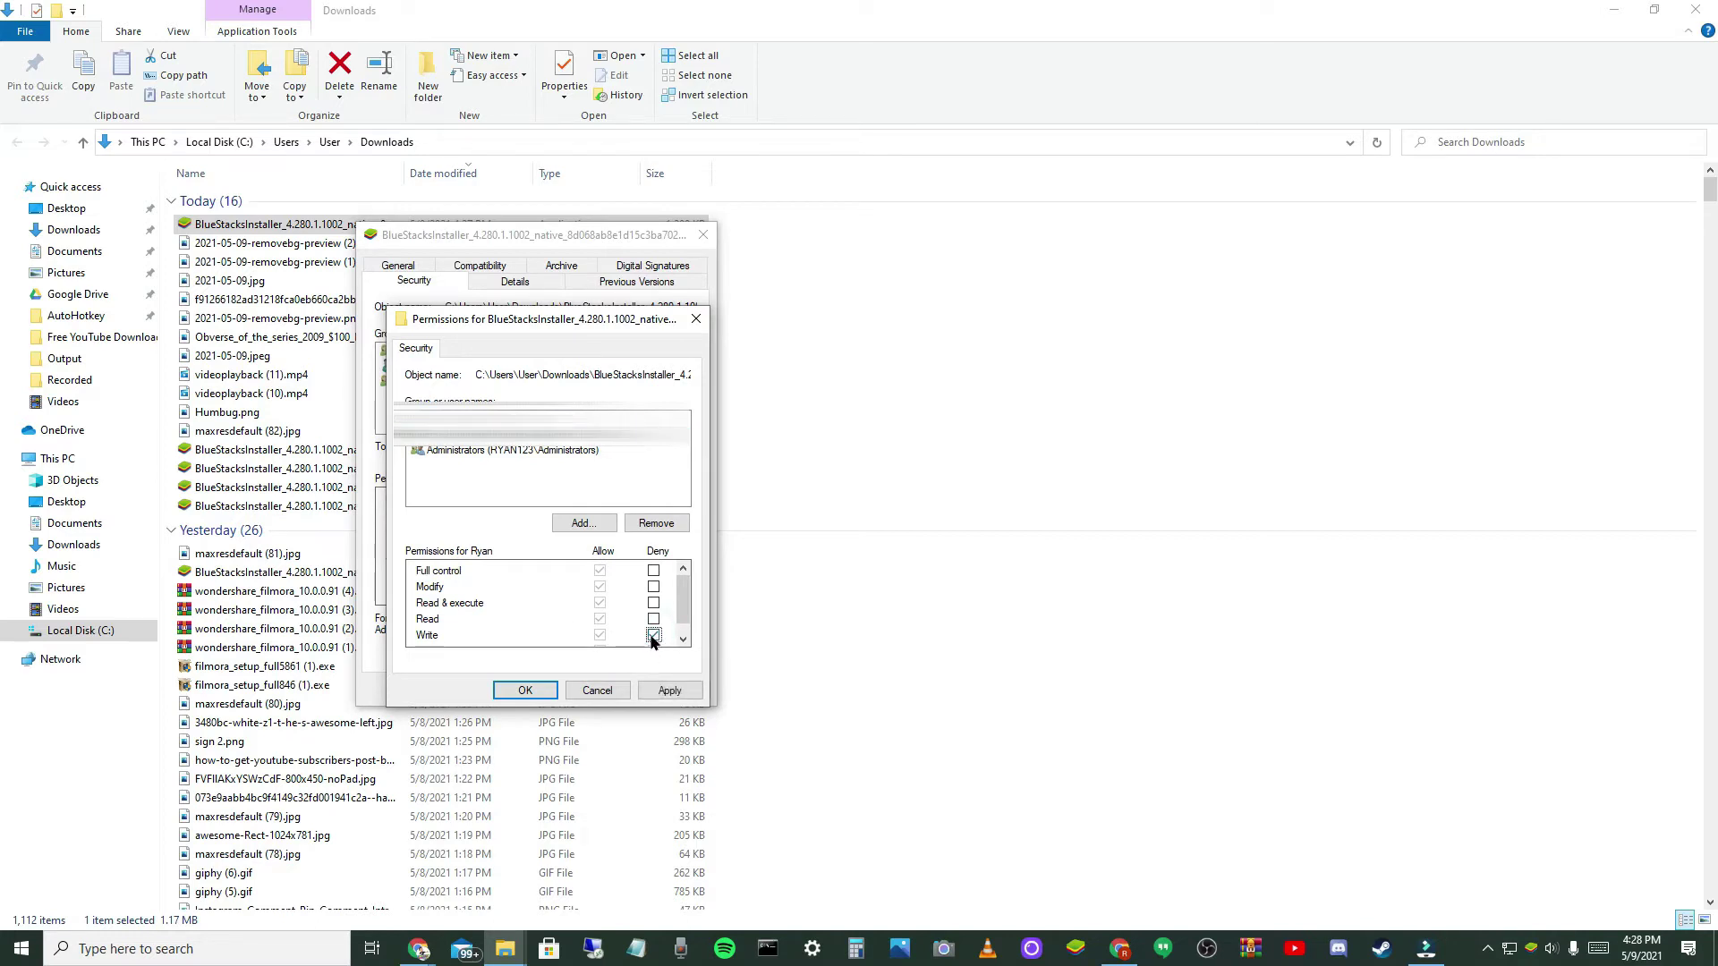
left_click(653, 637)
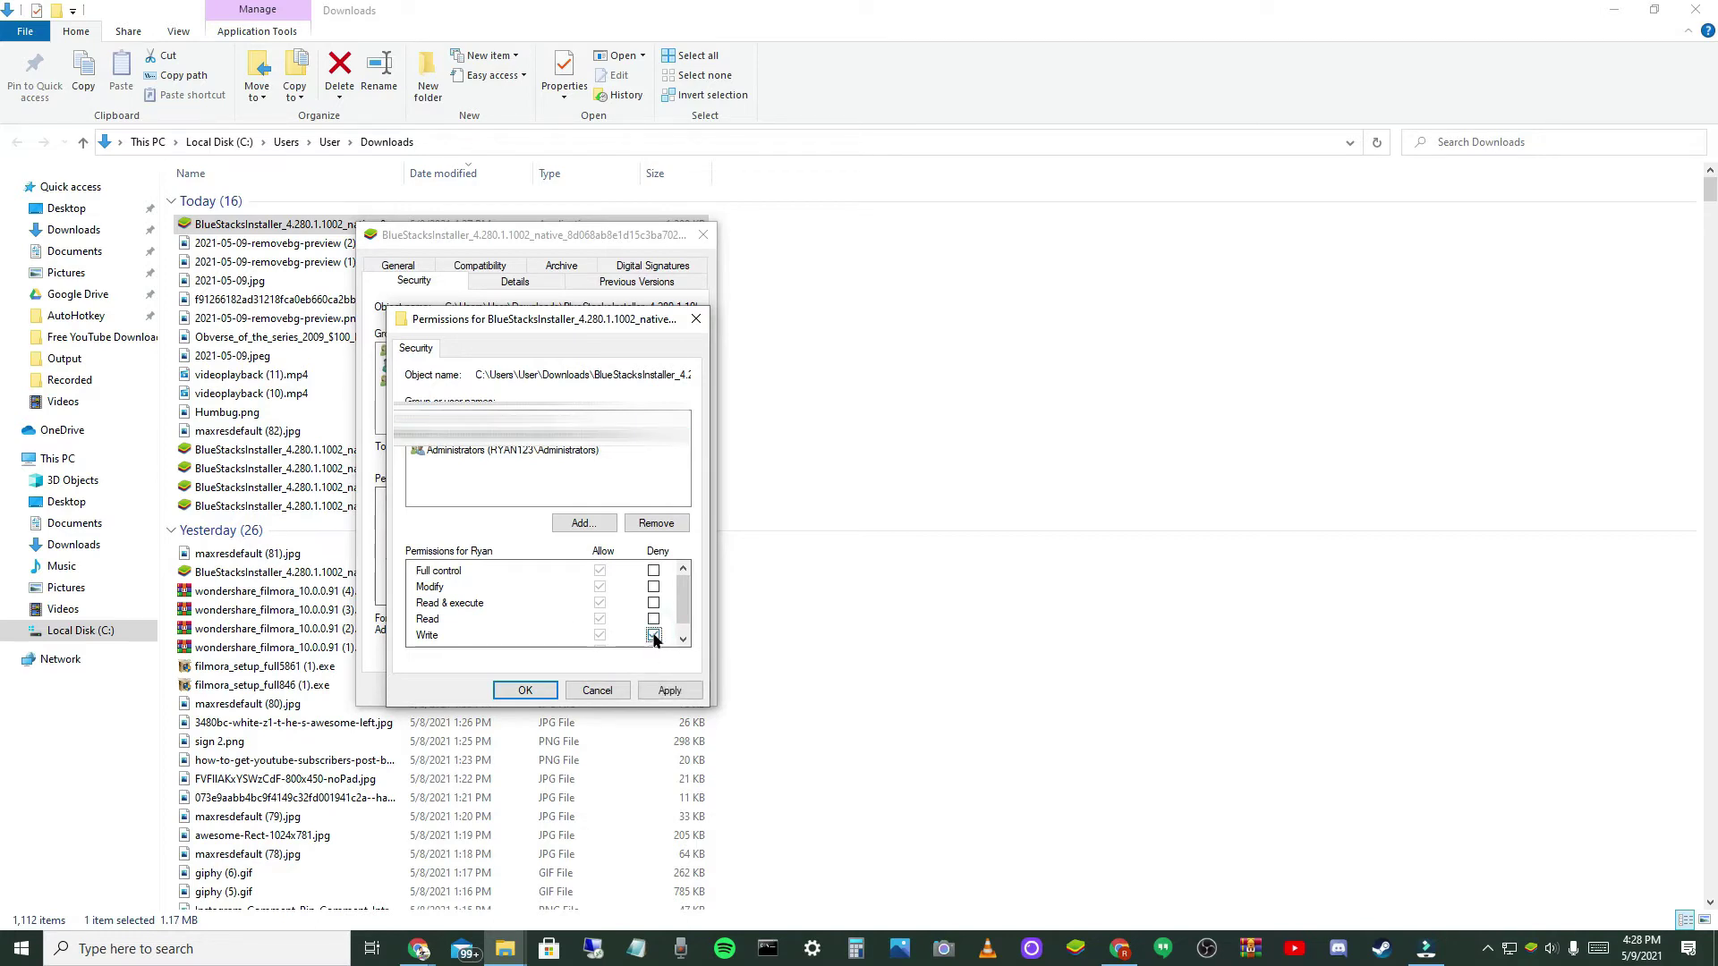
left_click(533, 691)
left_click(534, 690)
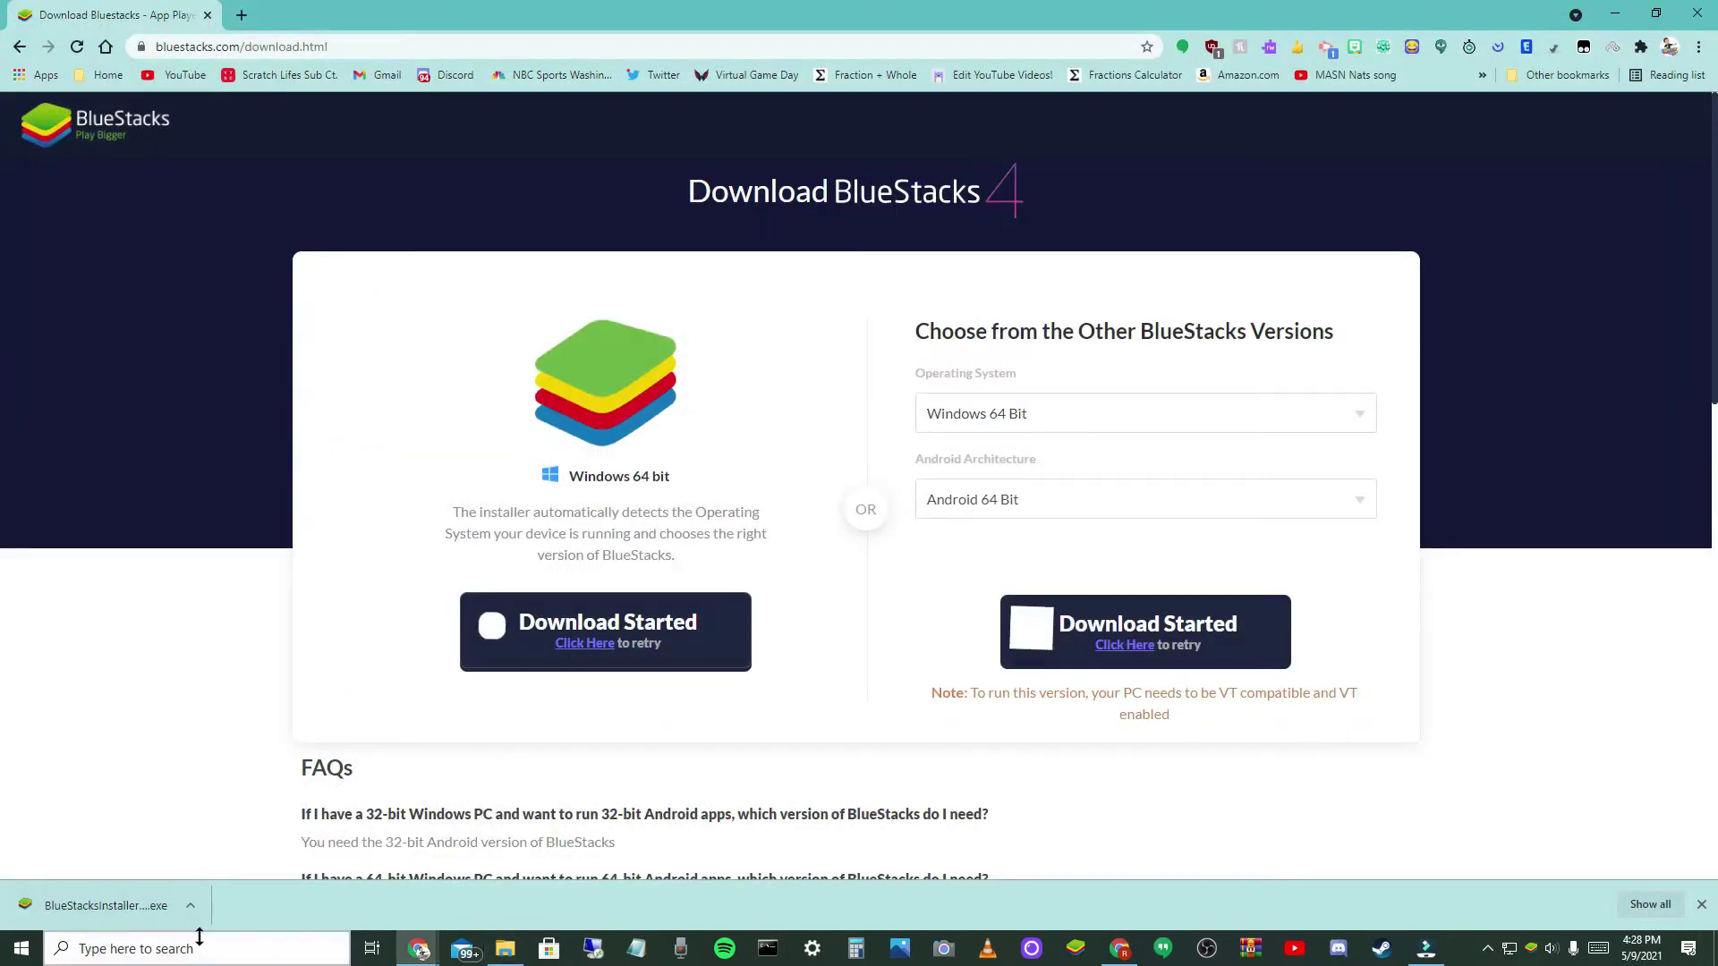
- Run the downloaded BlueStacks installer and install it with the default data location
left_click(191, 905)
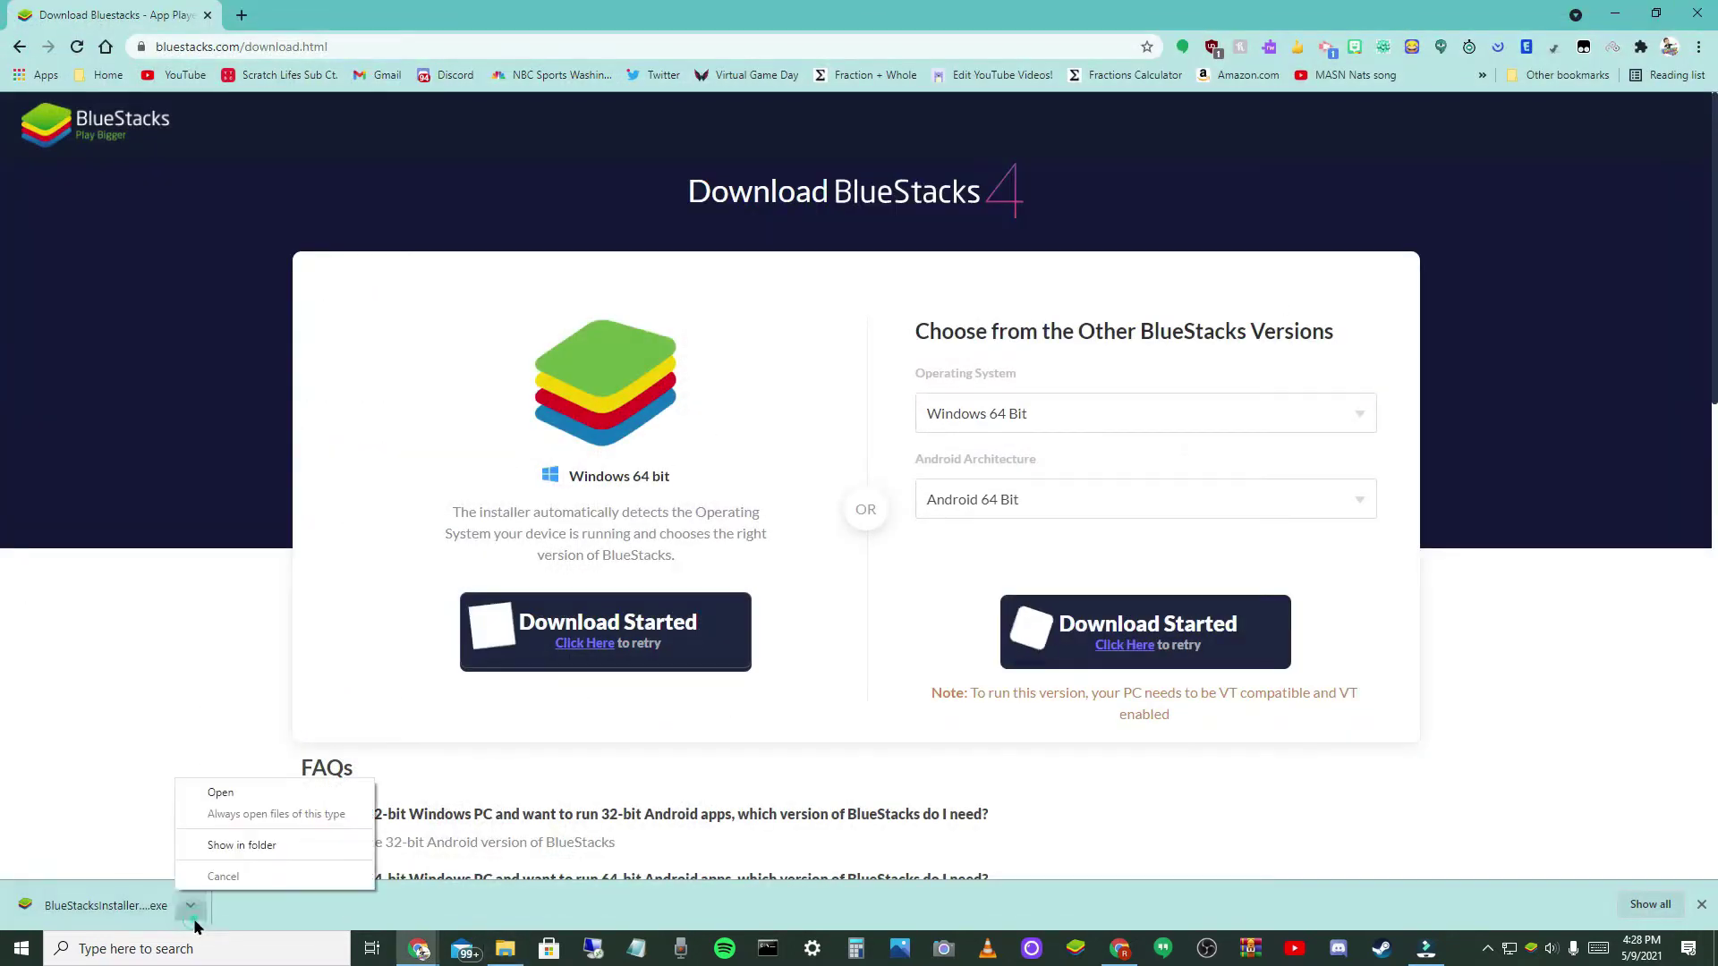
left_click(232, 789)
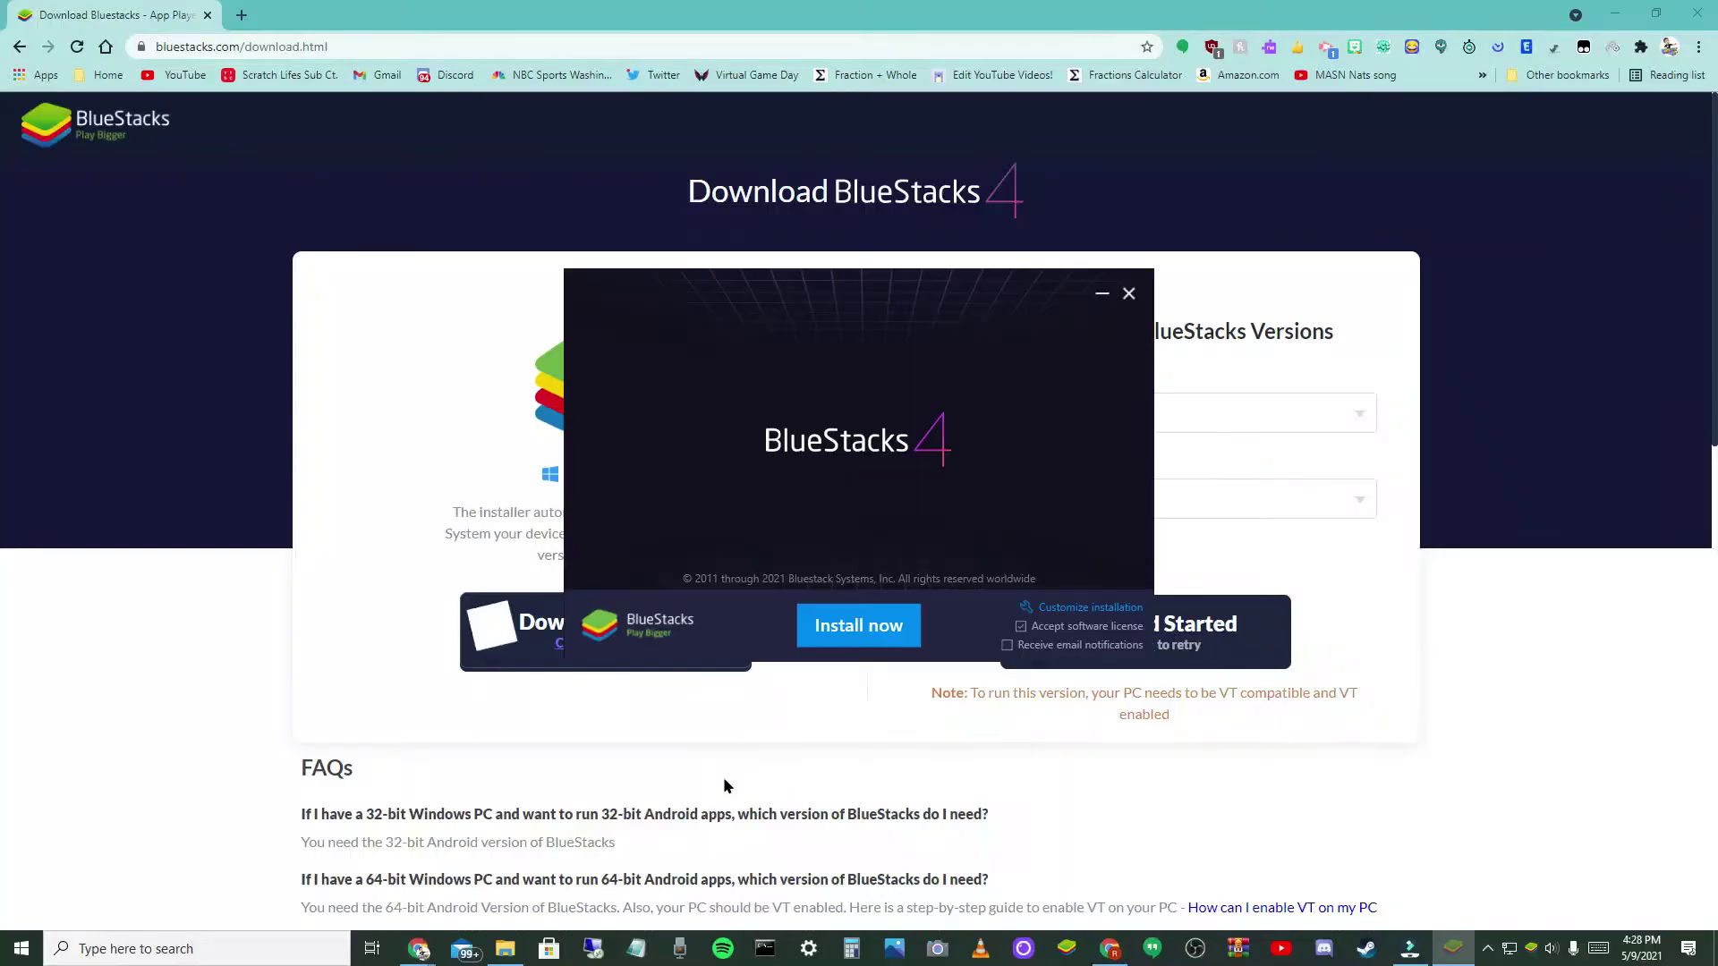
left_click(1119, 609)
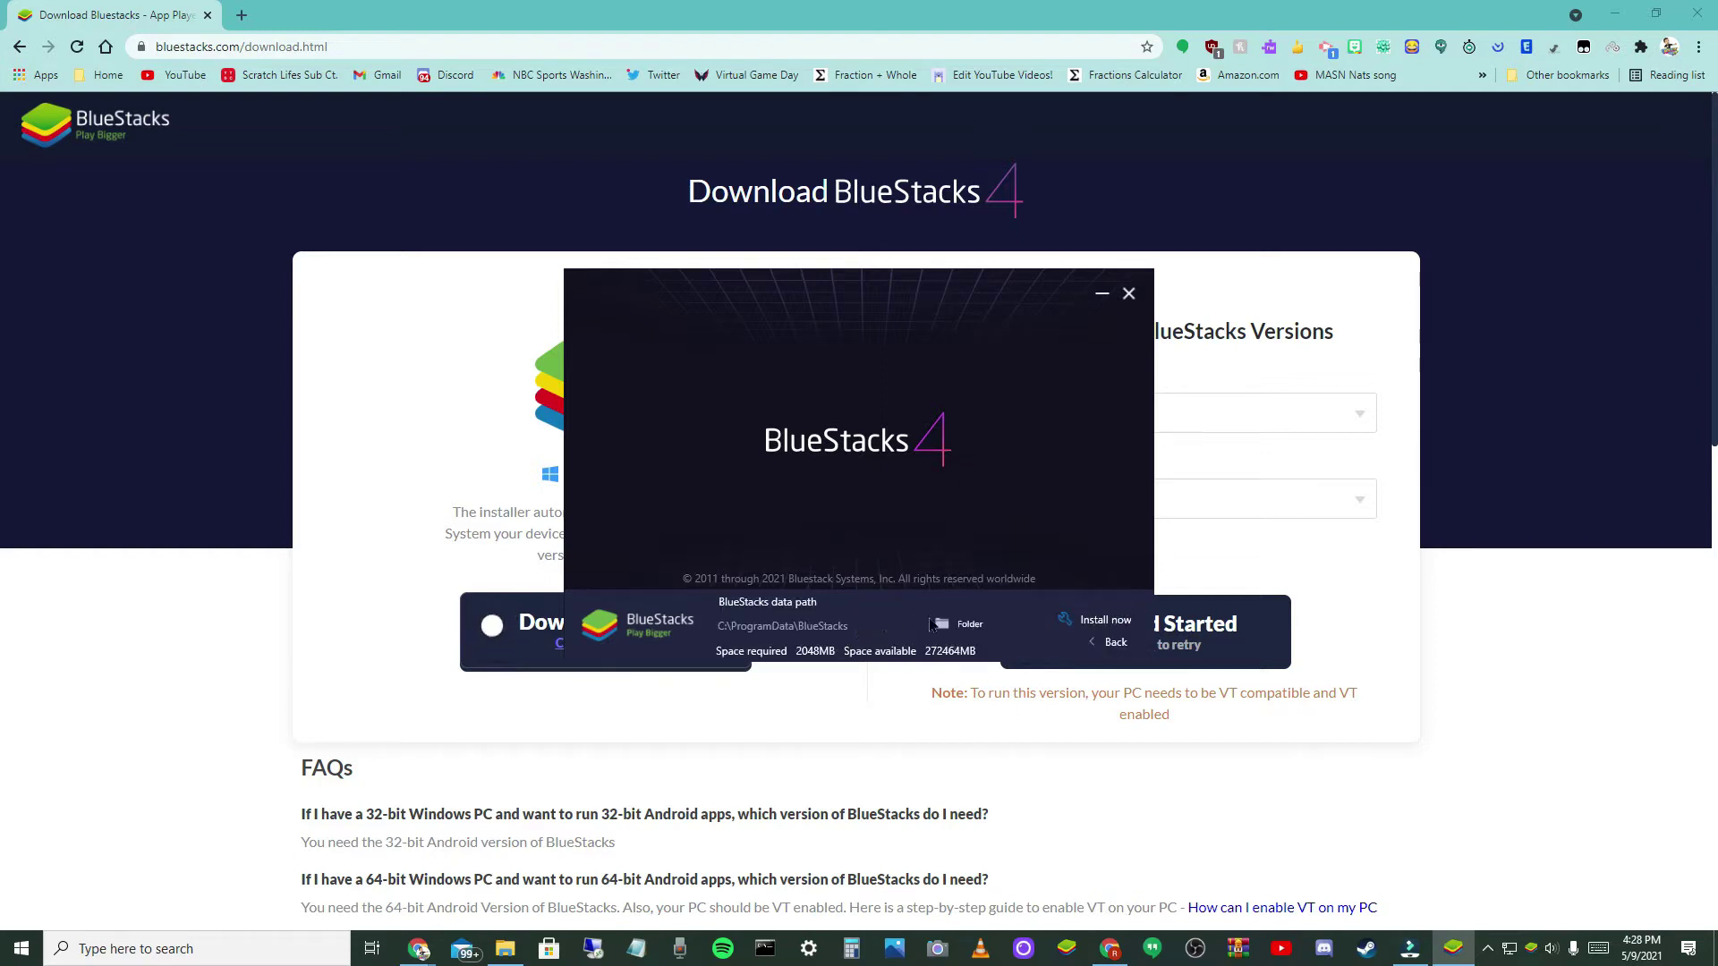
left_click(1114, 641)
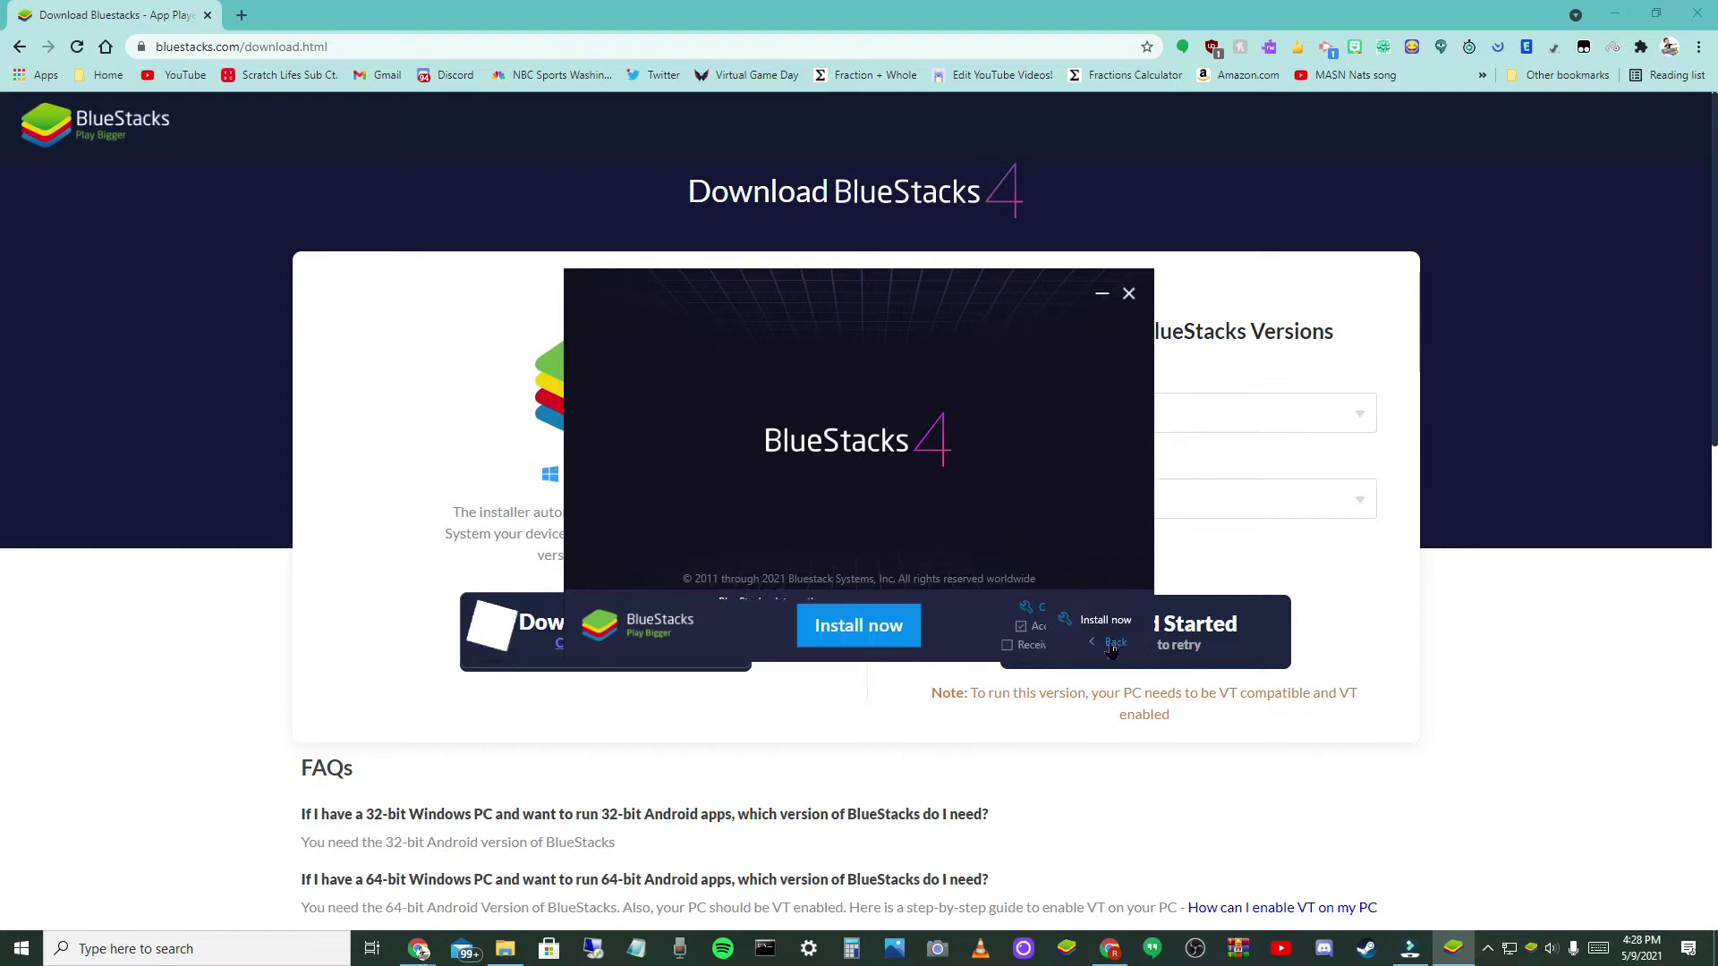
left_click(882, 632)
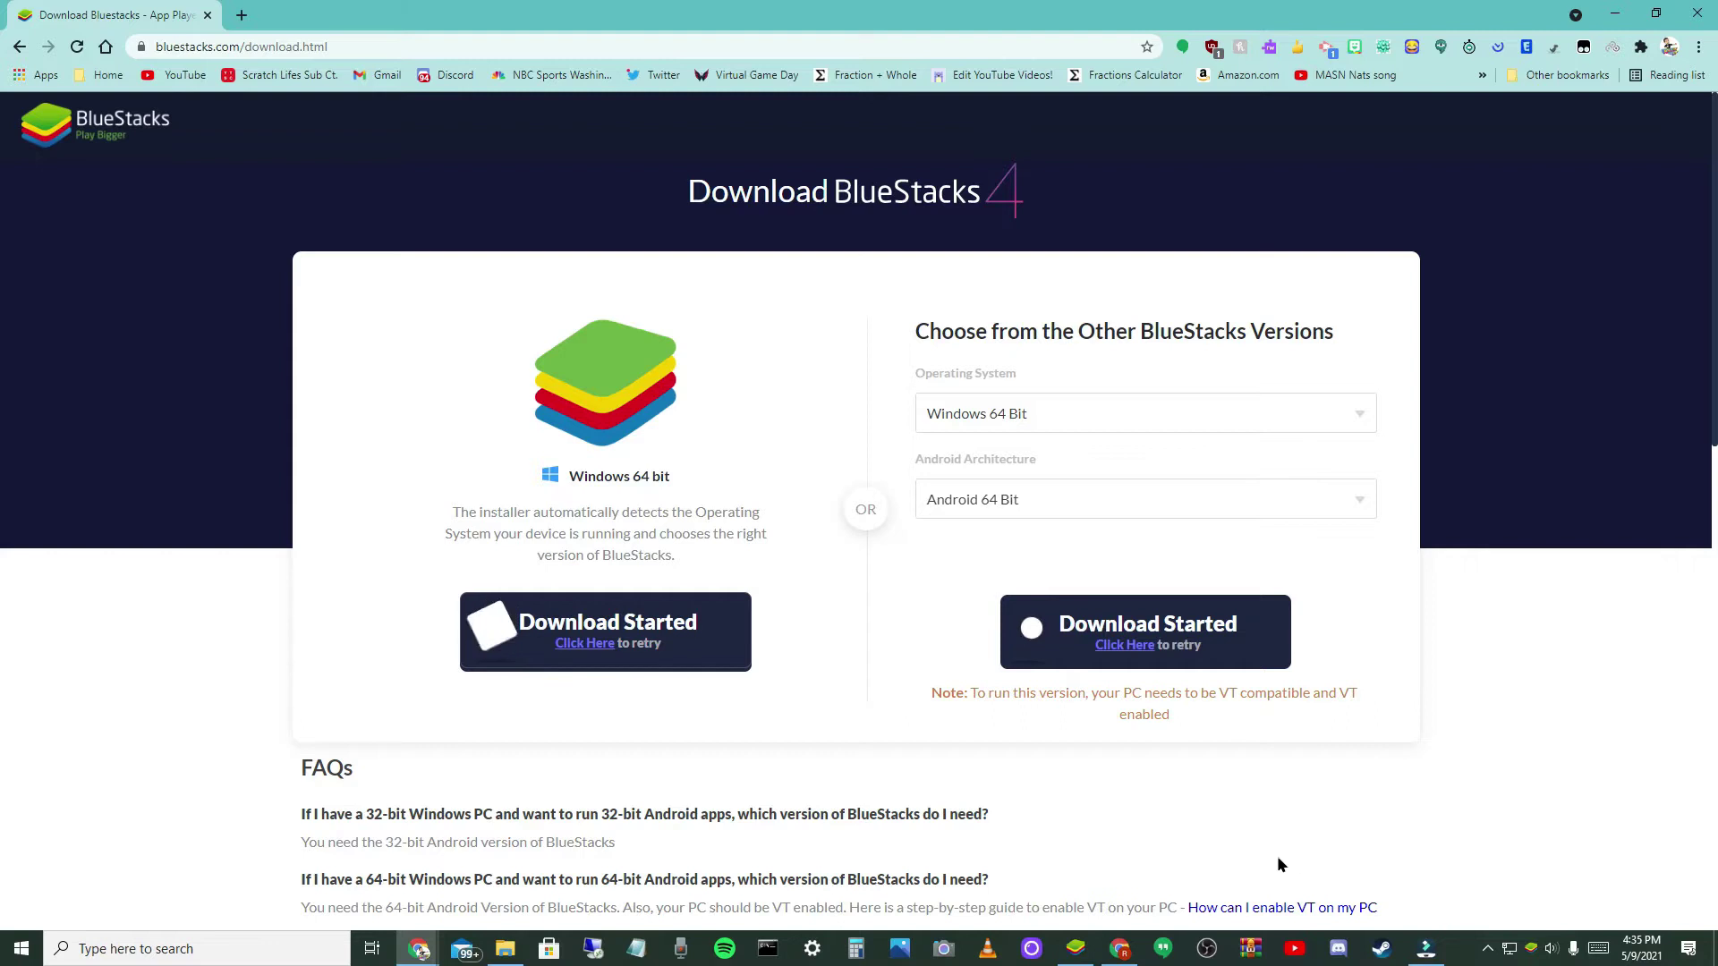
- Bring up the starting BlueStacks window, move it, and maximize it to full screen
left_click(1073, 950)
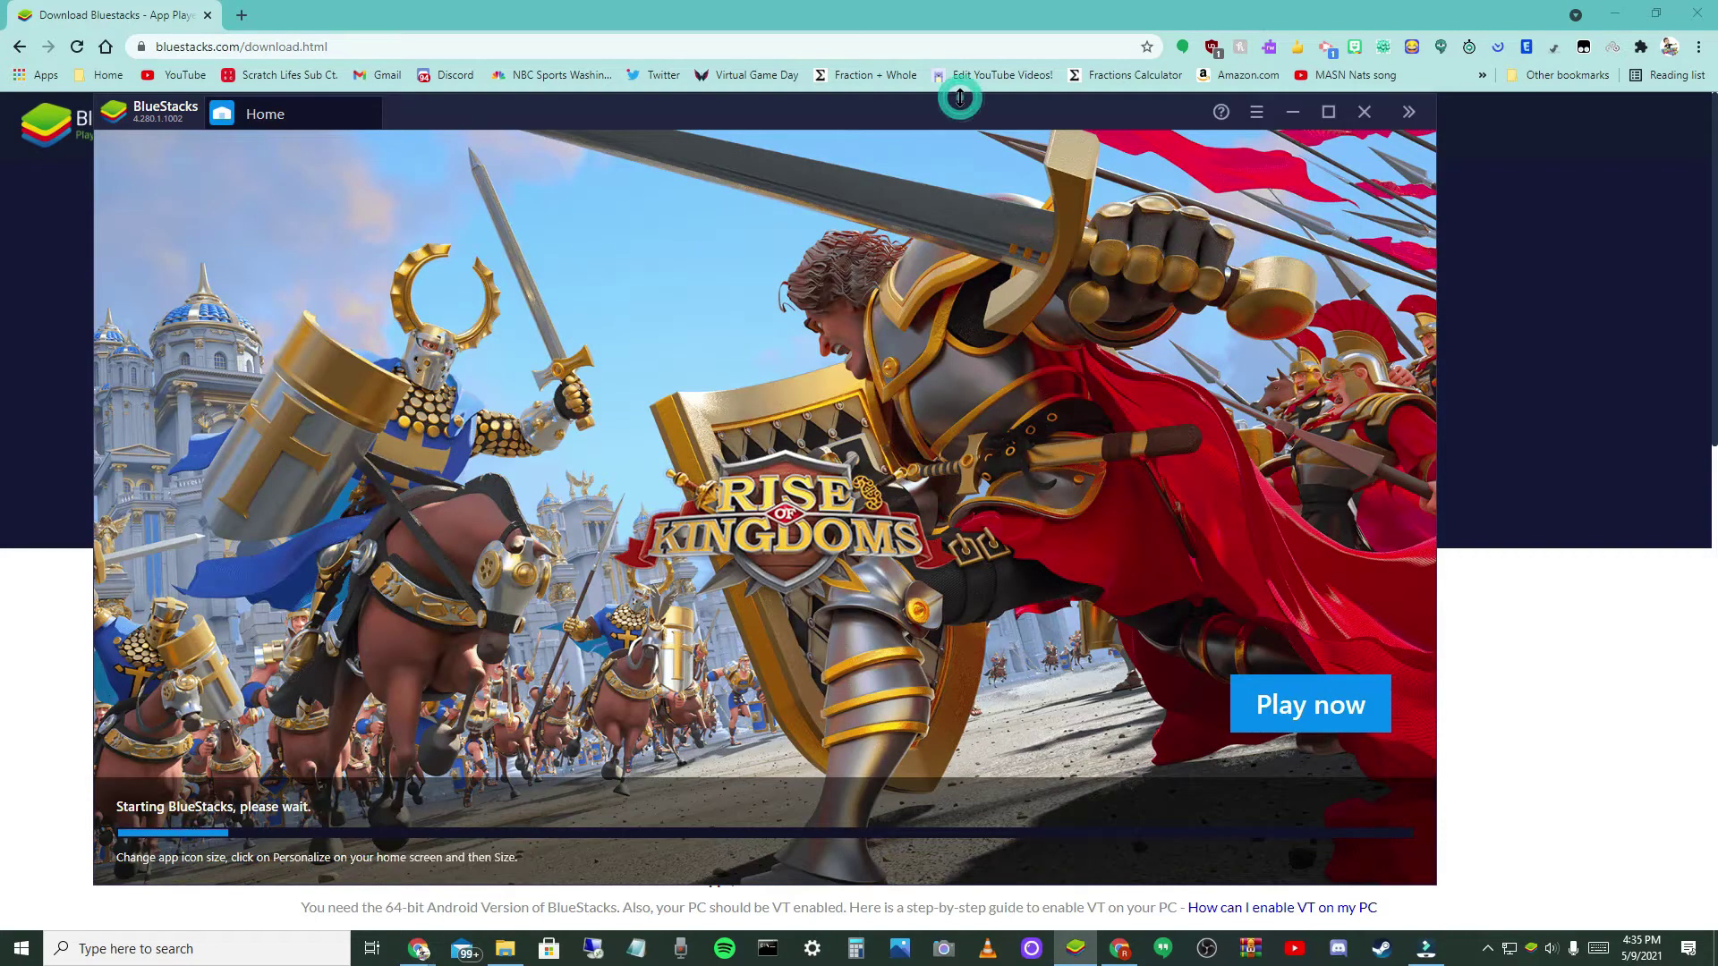
left_click_drag(952, 122, 1056, 103)
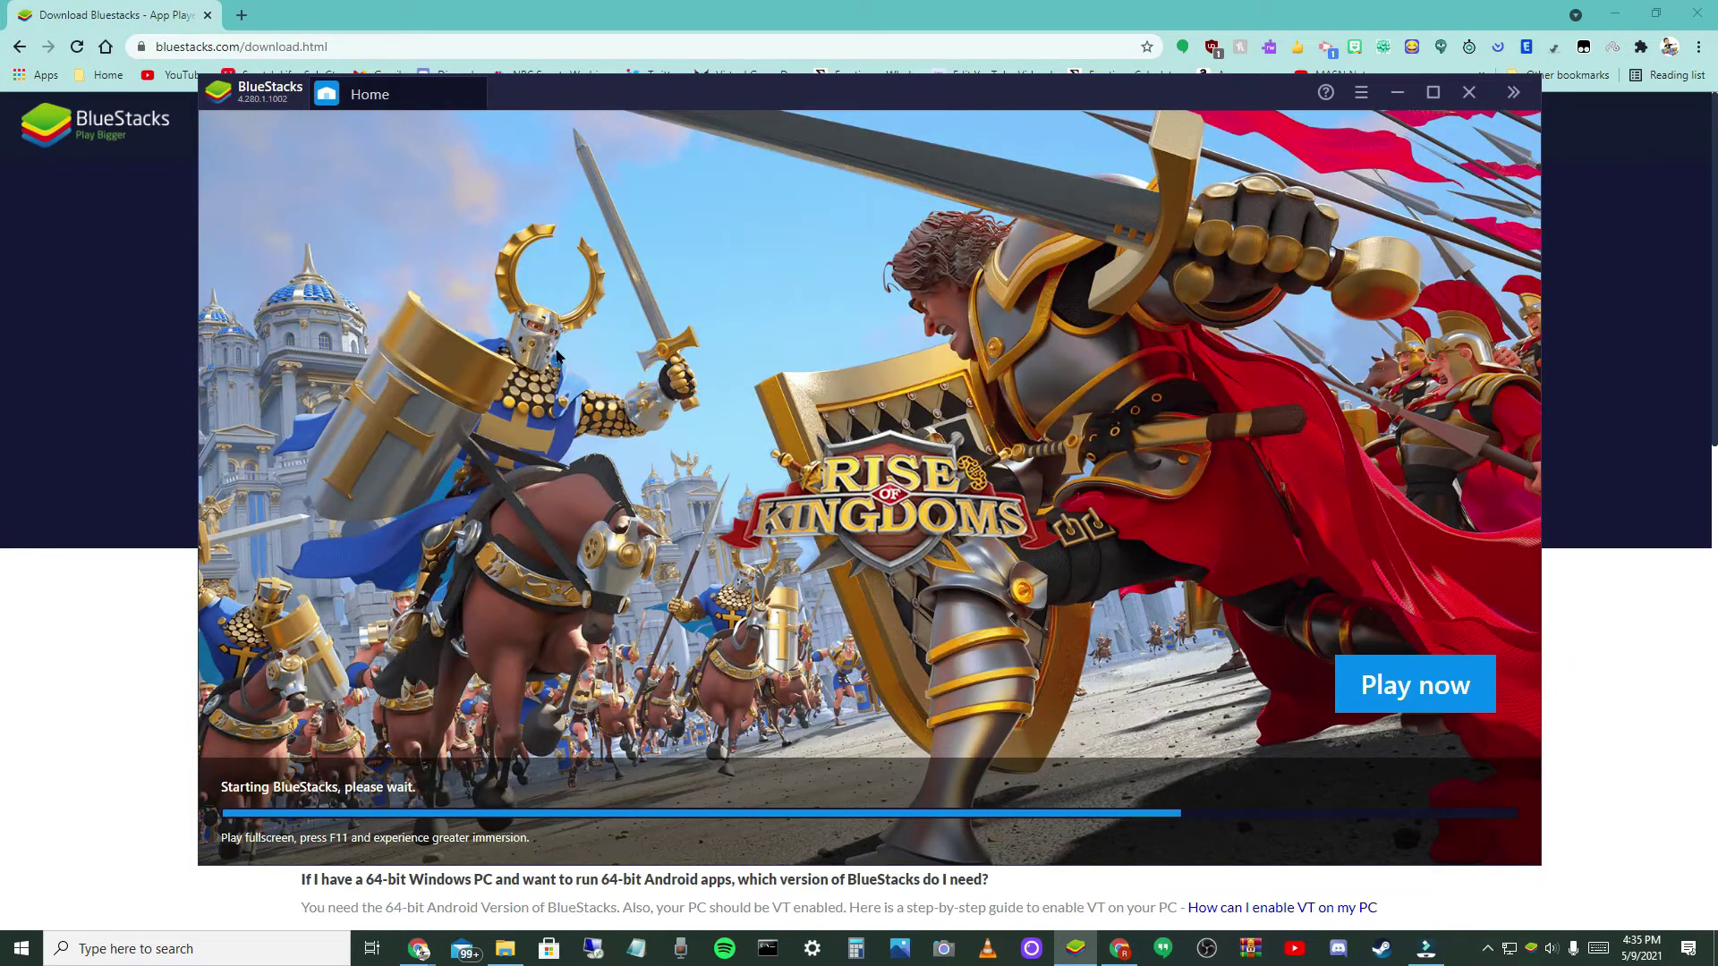
left_click(1433, 93)
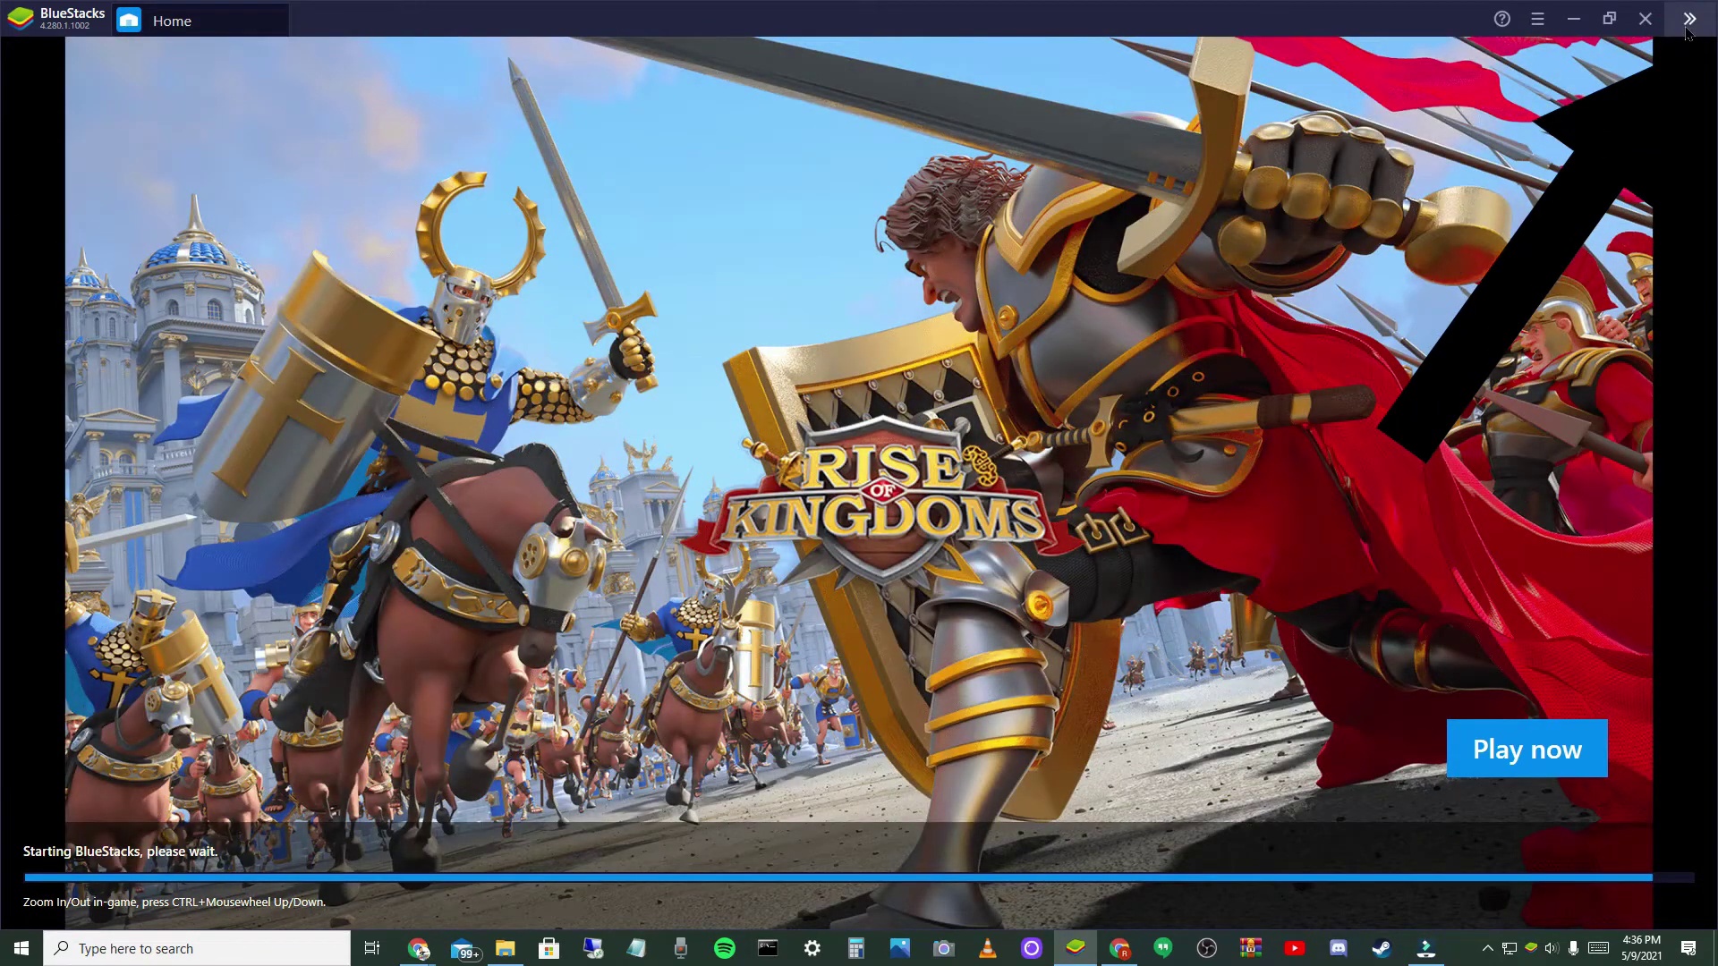
- Expand the BlueStacks side toolbar and rotate the emulator screen to portrait and back
left_click(1689, 19)
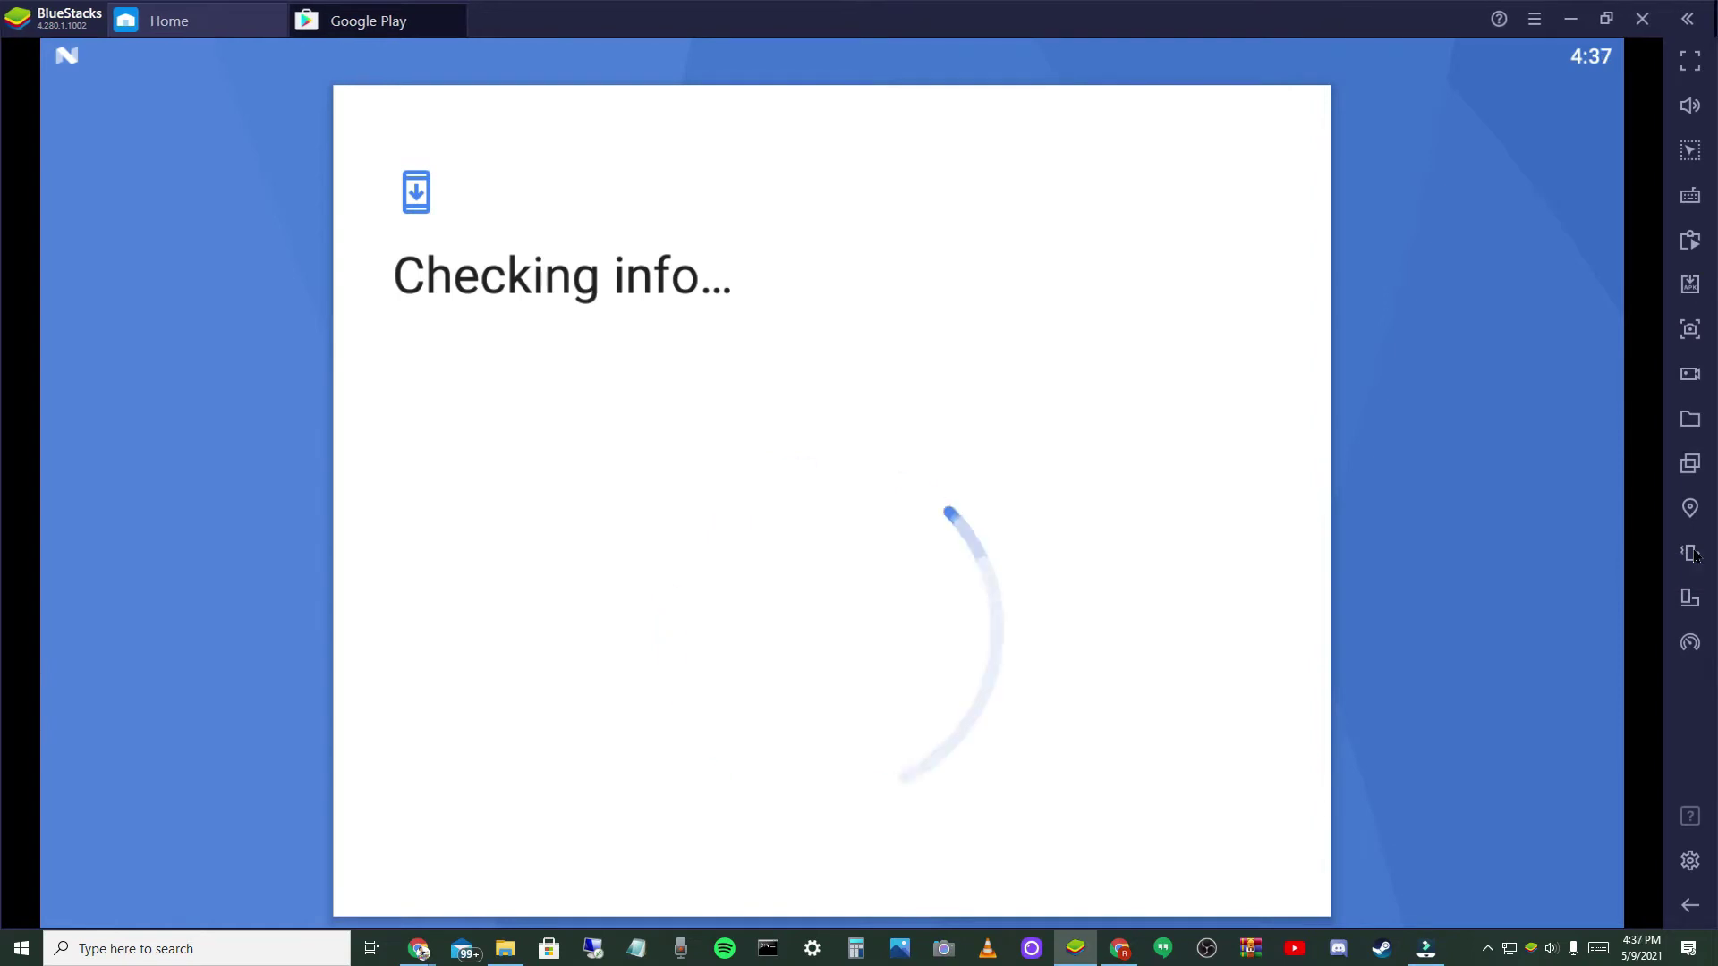
left_click(1692, 602)
left_click(1692, 601)
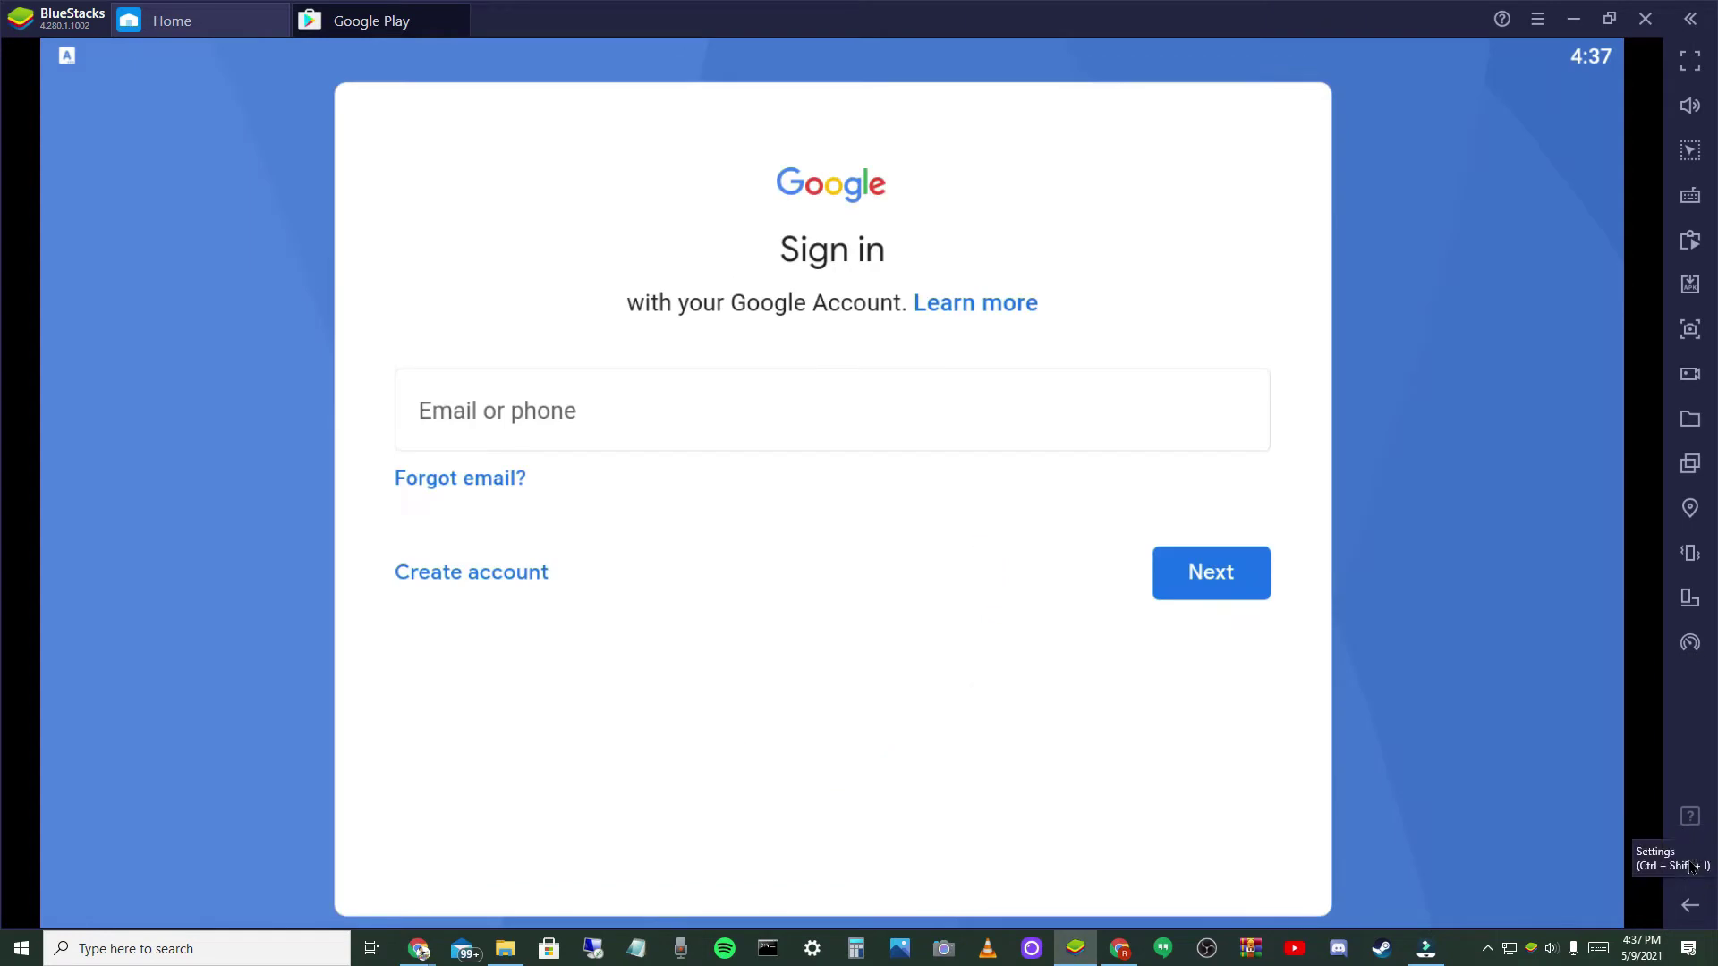
- Sign in to Google Play with the account's email address and password
left_click(824, 428)
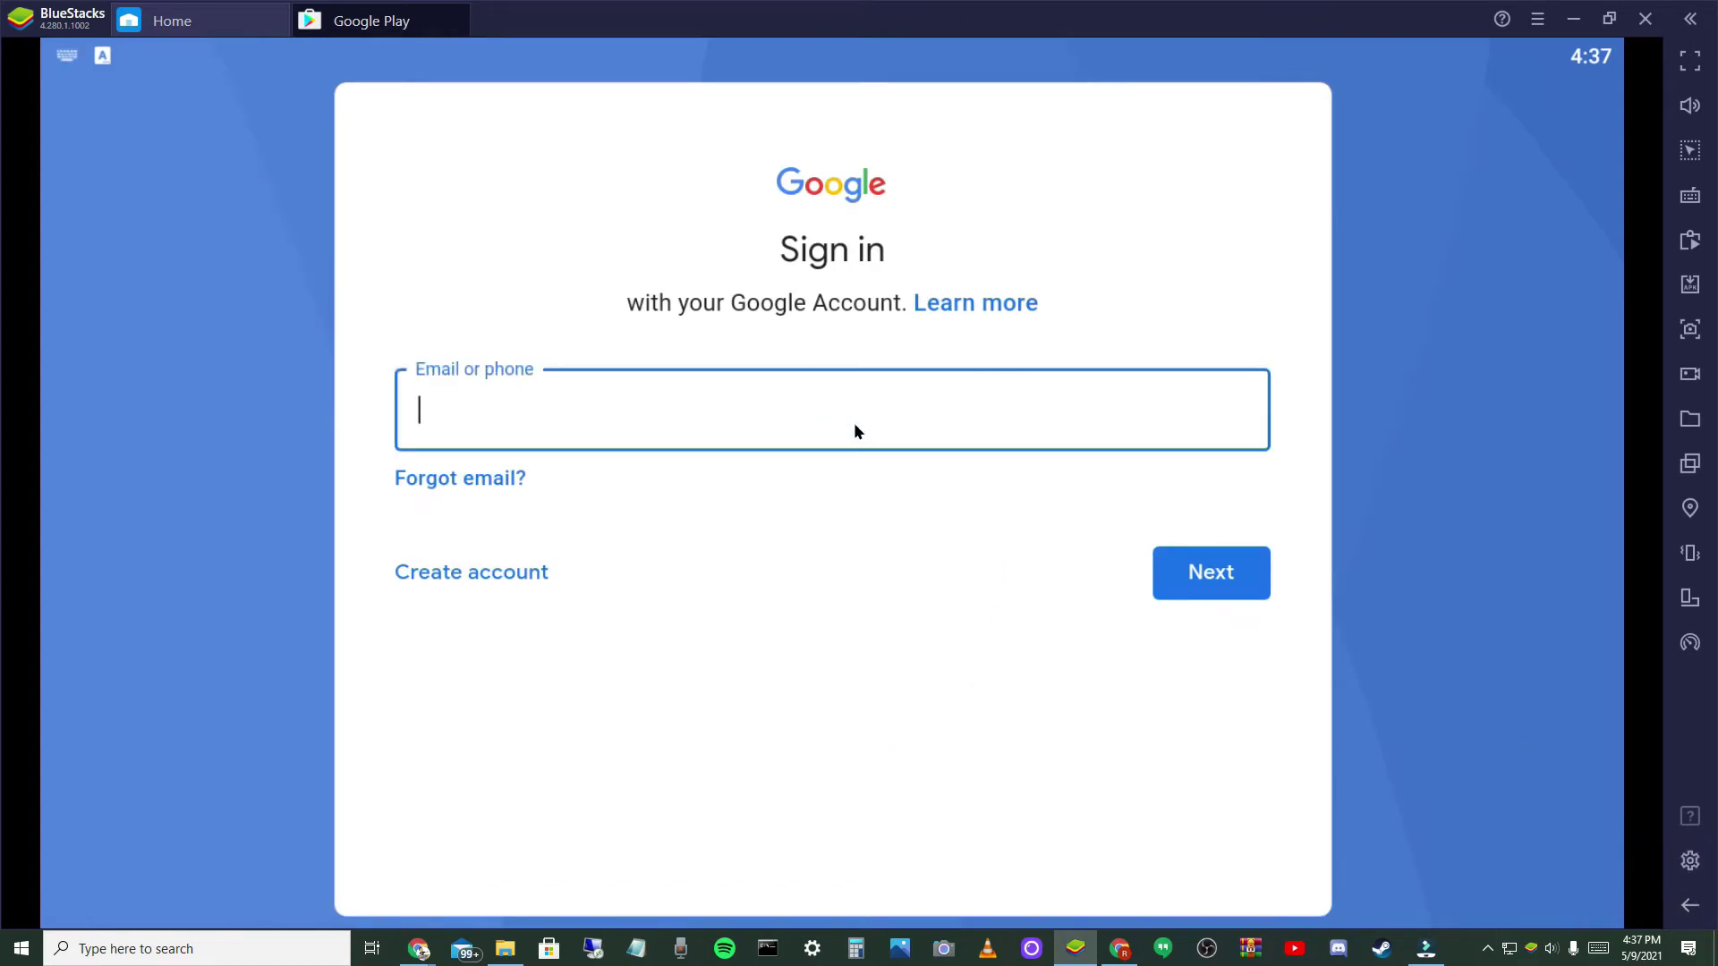
key("ctrl+v")
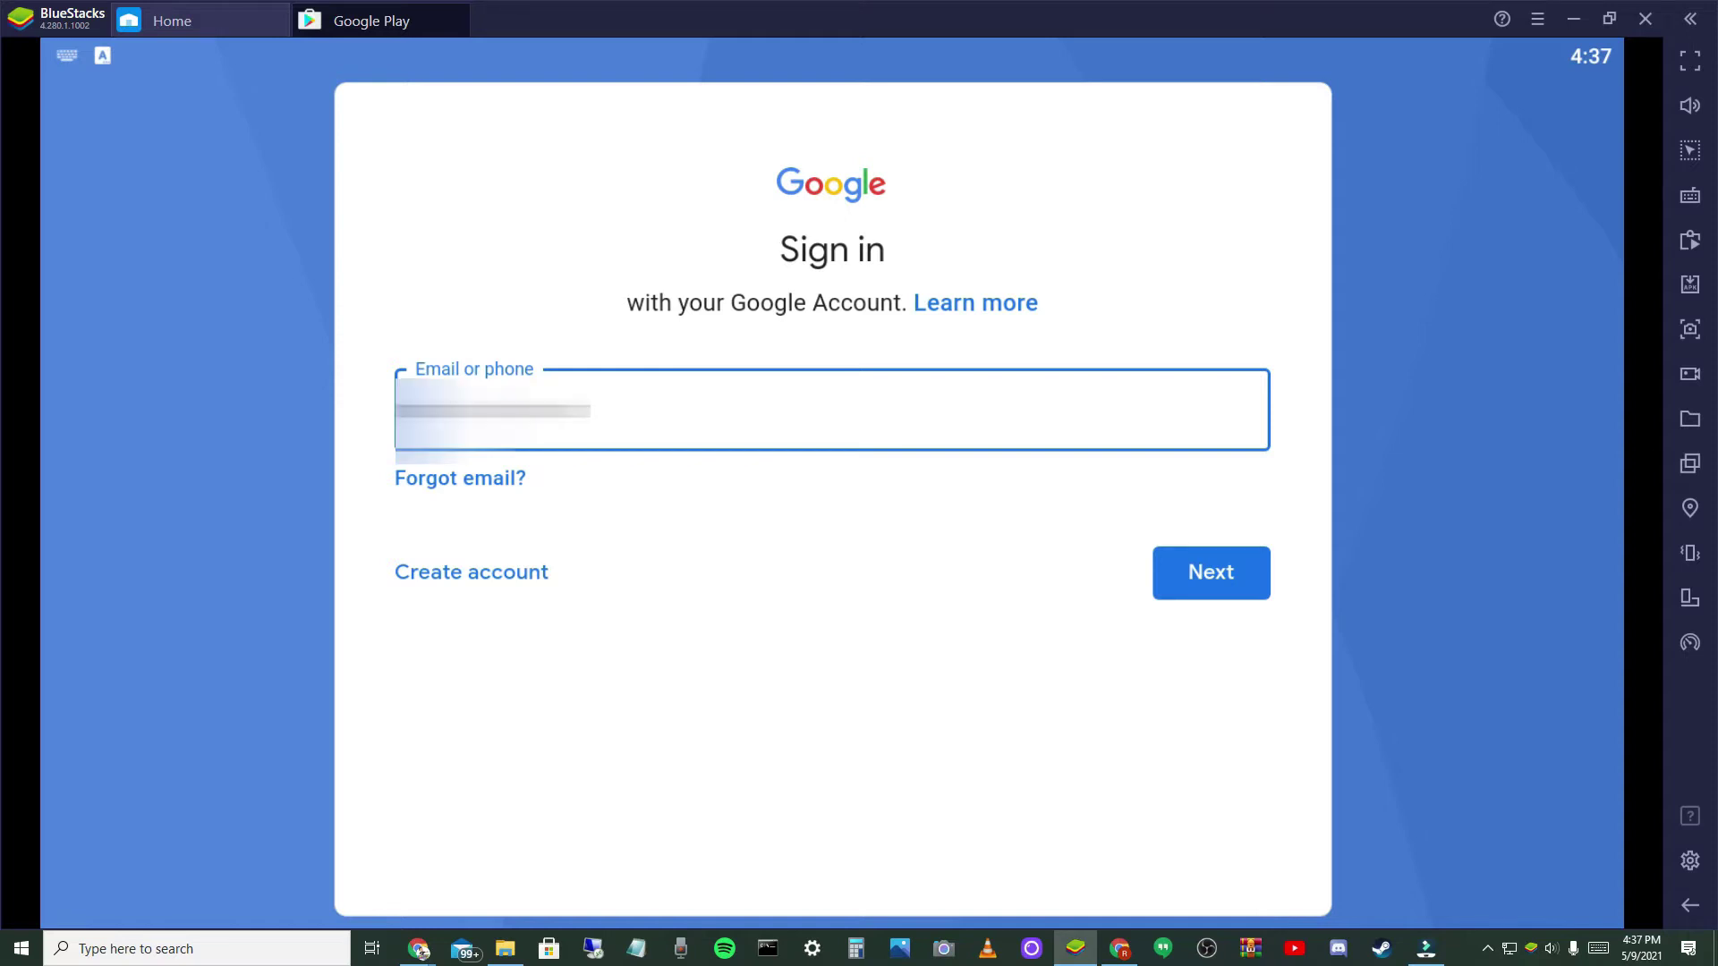
type("m")
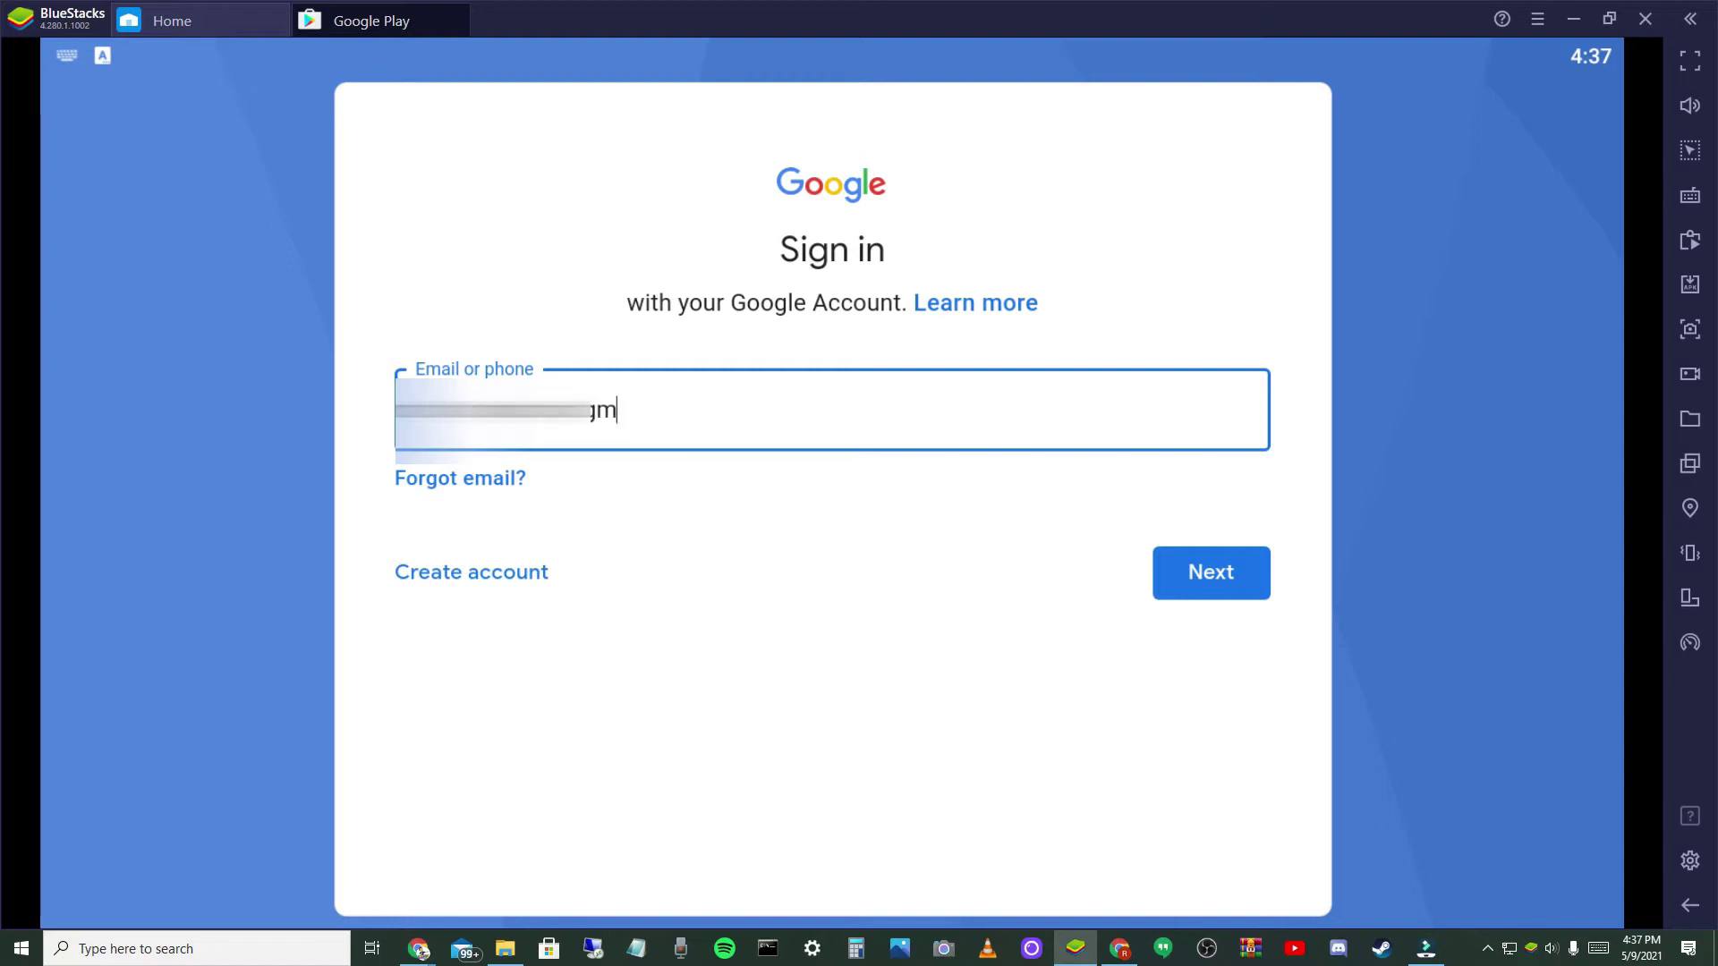
type("ail.com")
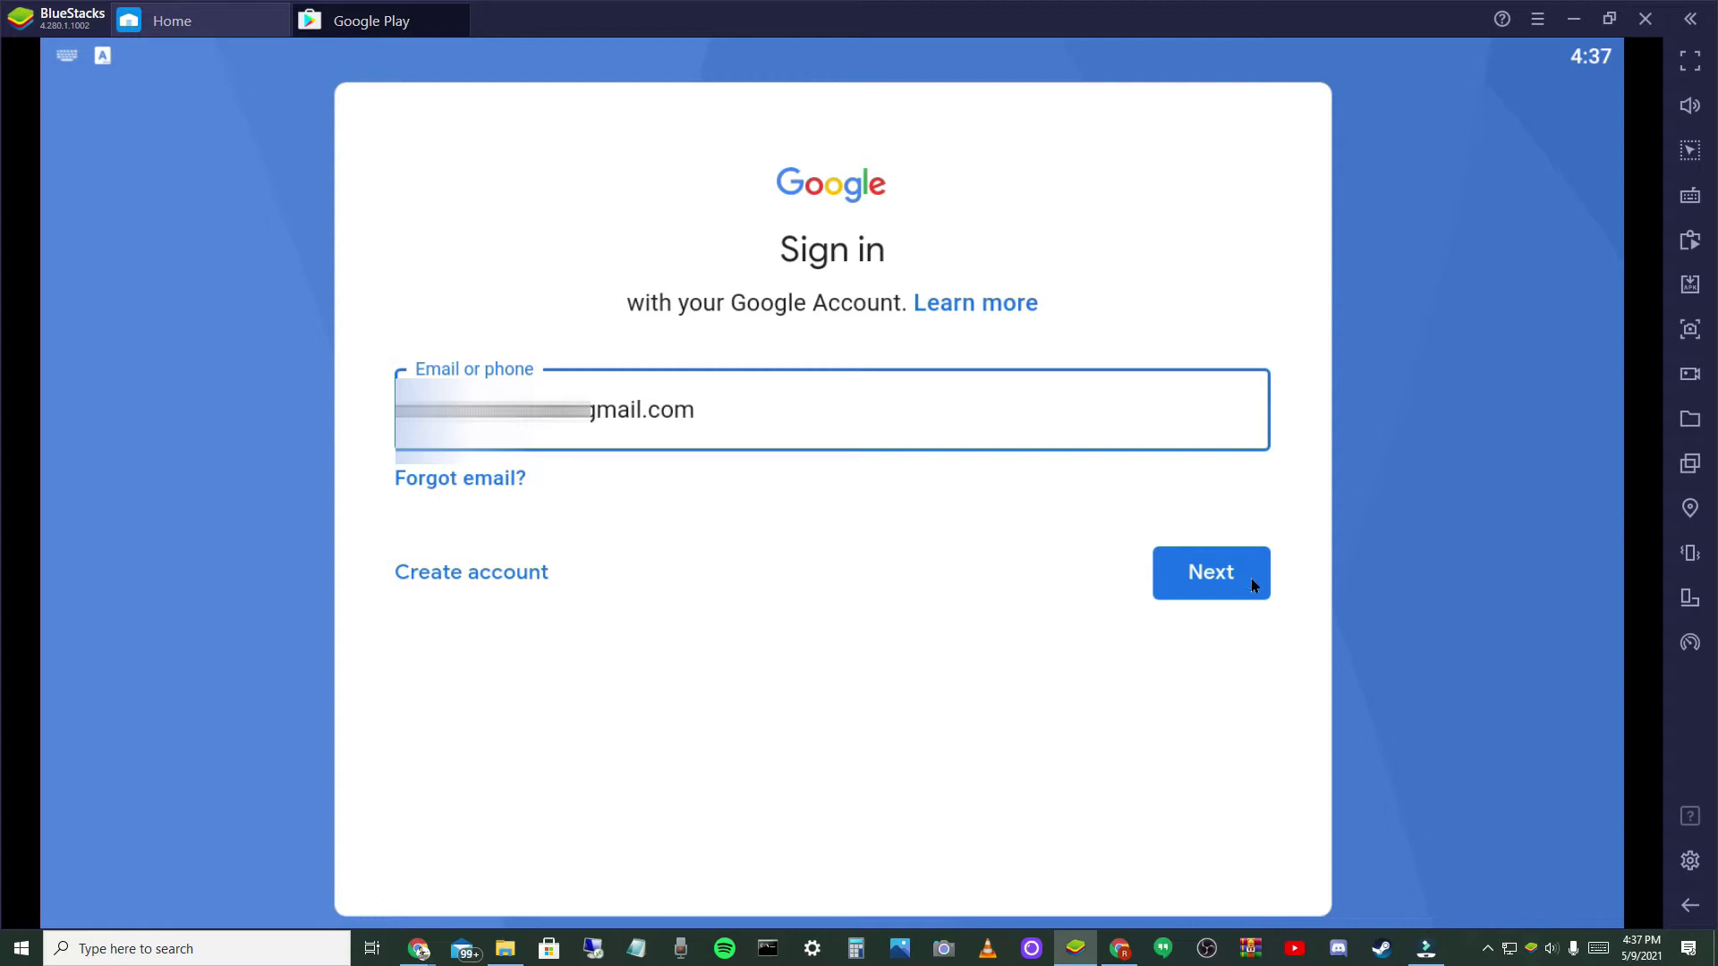
left_click(1252, 578)
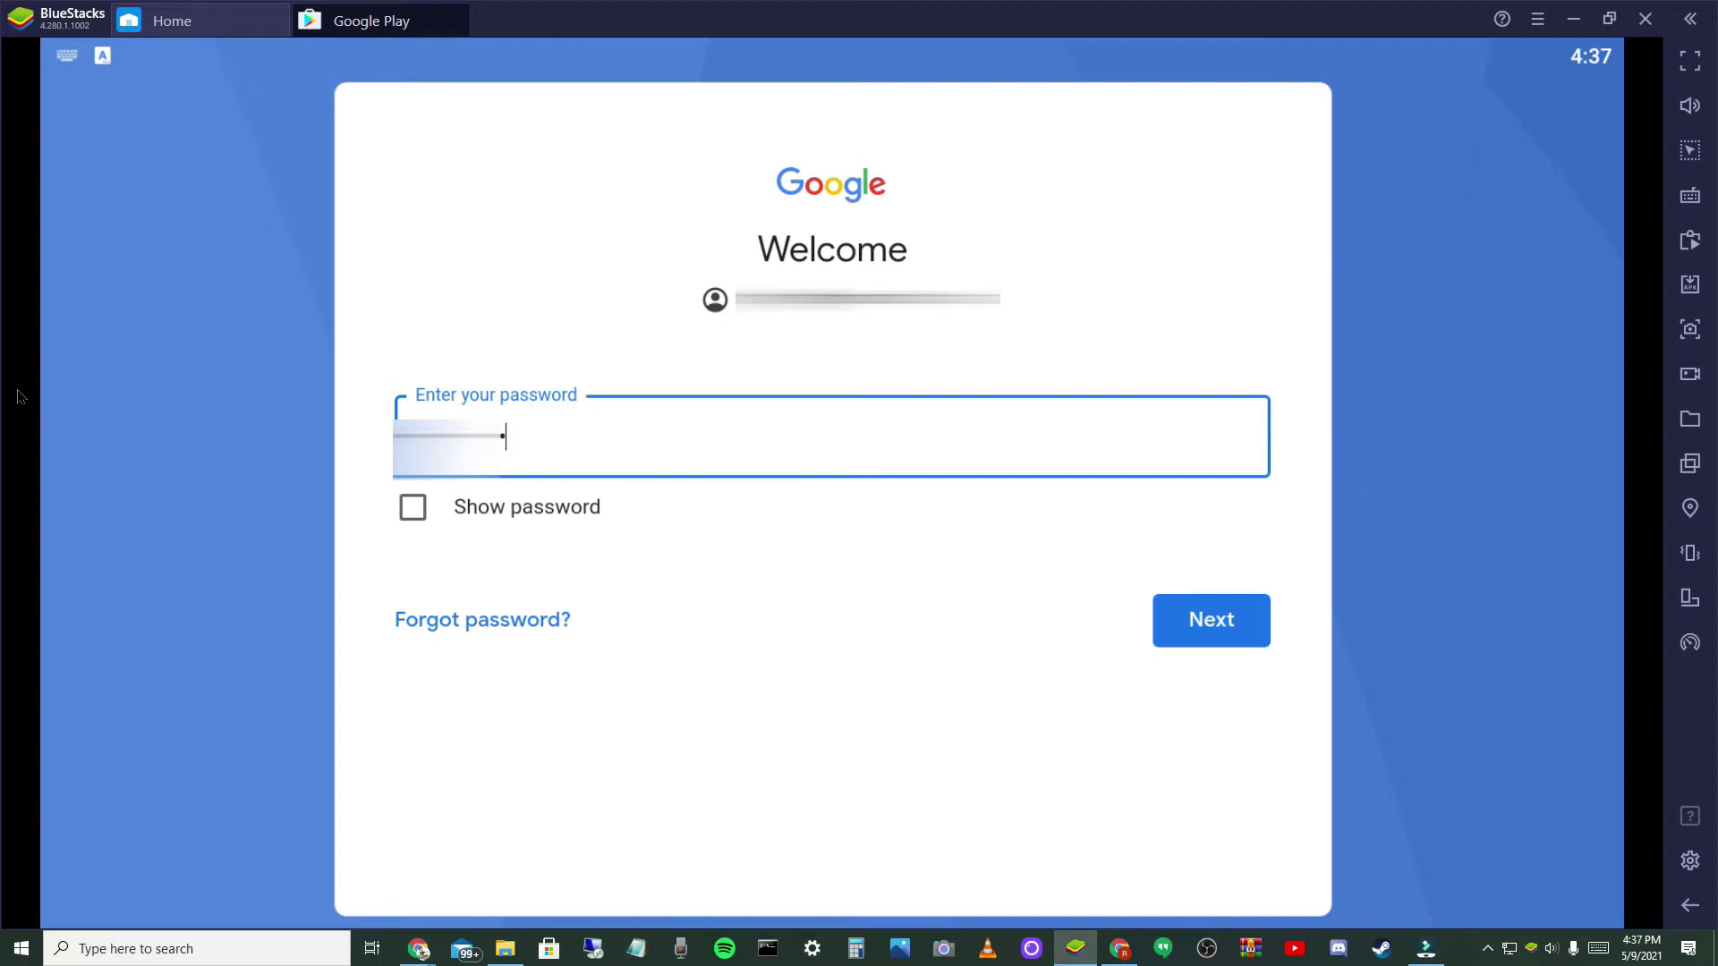
left_click(1251, 616)
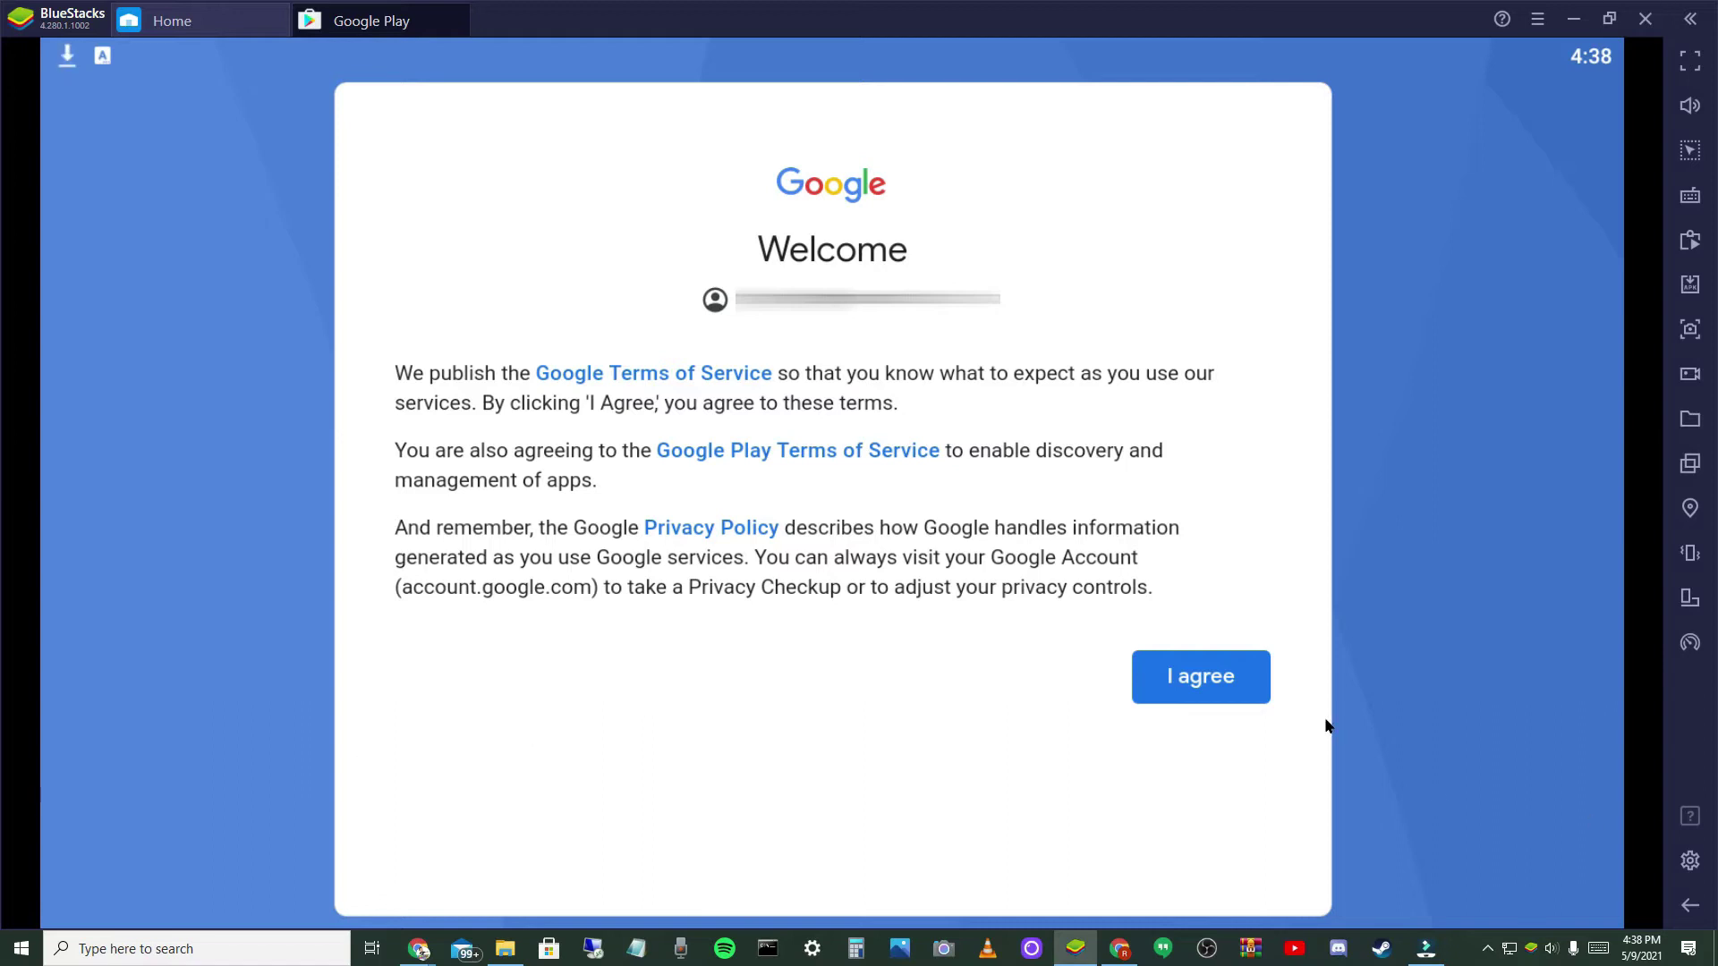
- Agree to Google's terms of service and accept the Google services settings
left_click(1200, 695)
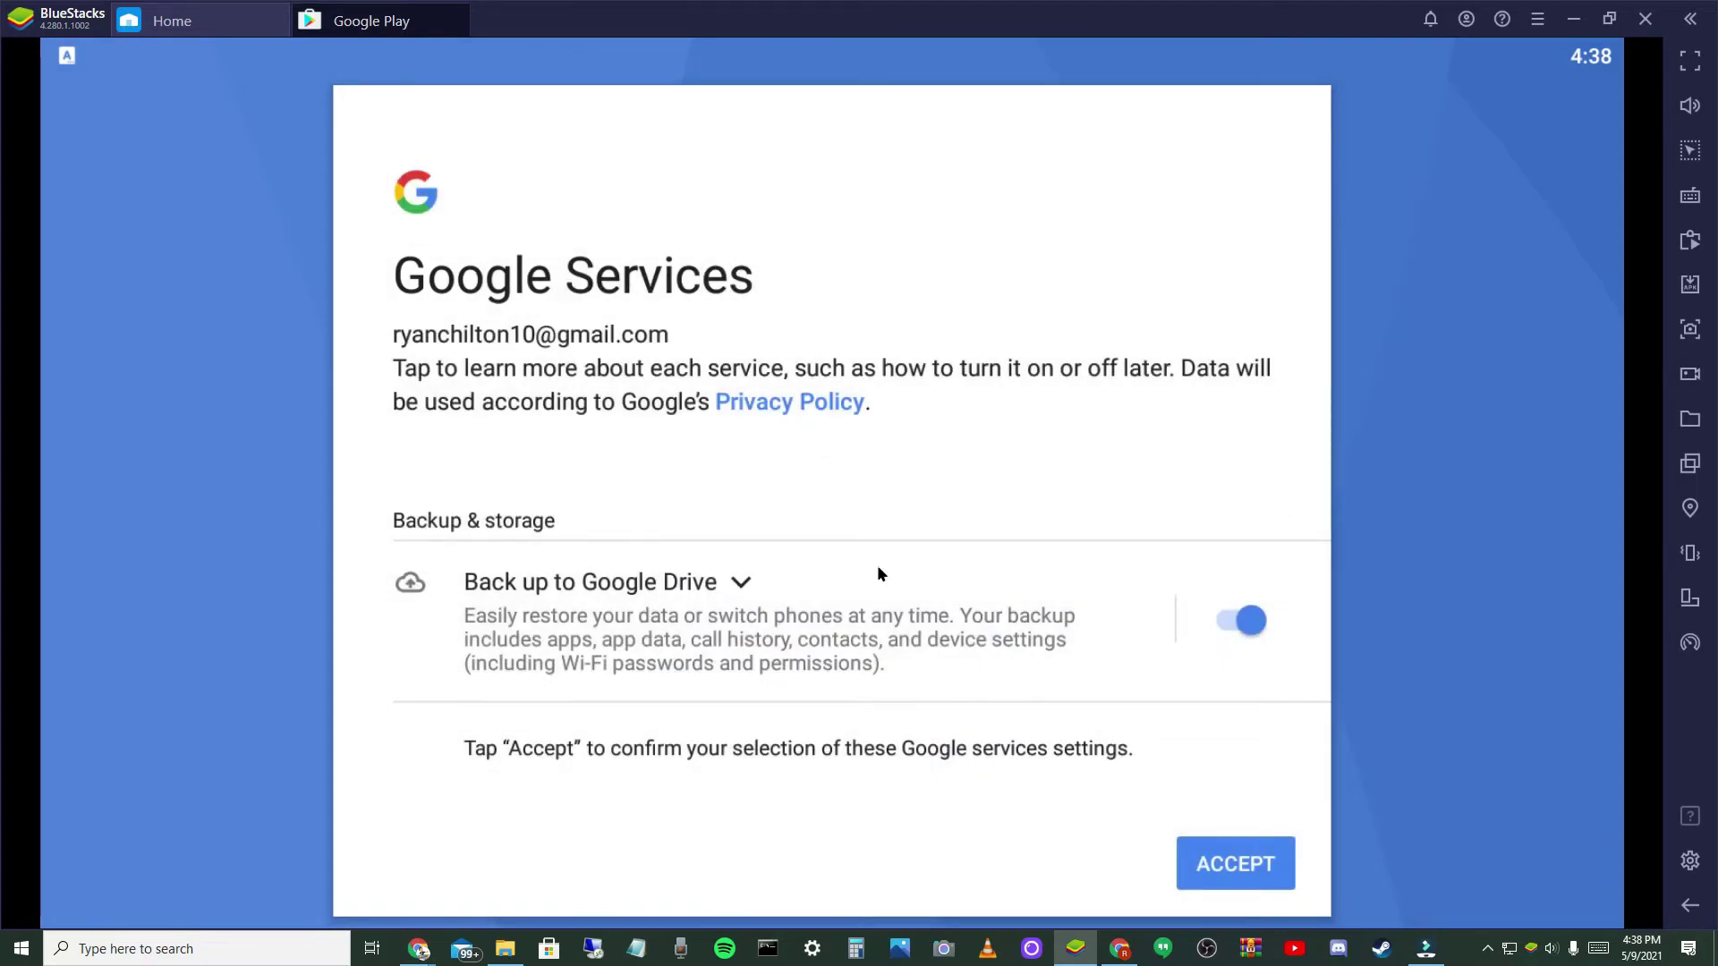
scroll(1074, 698, "down", 2)
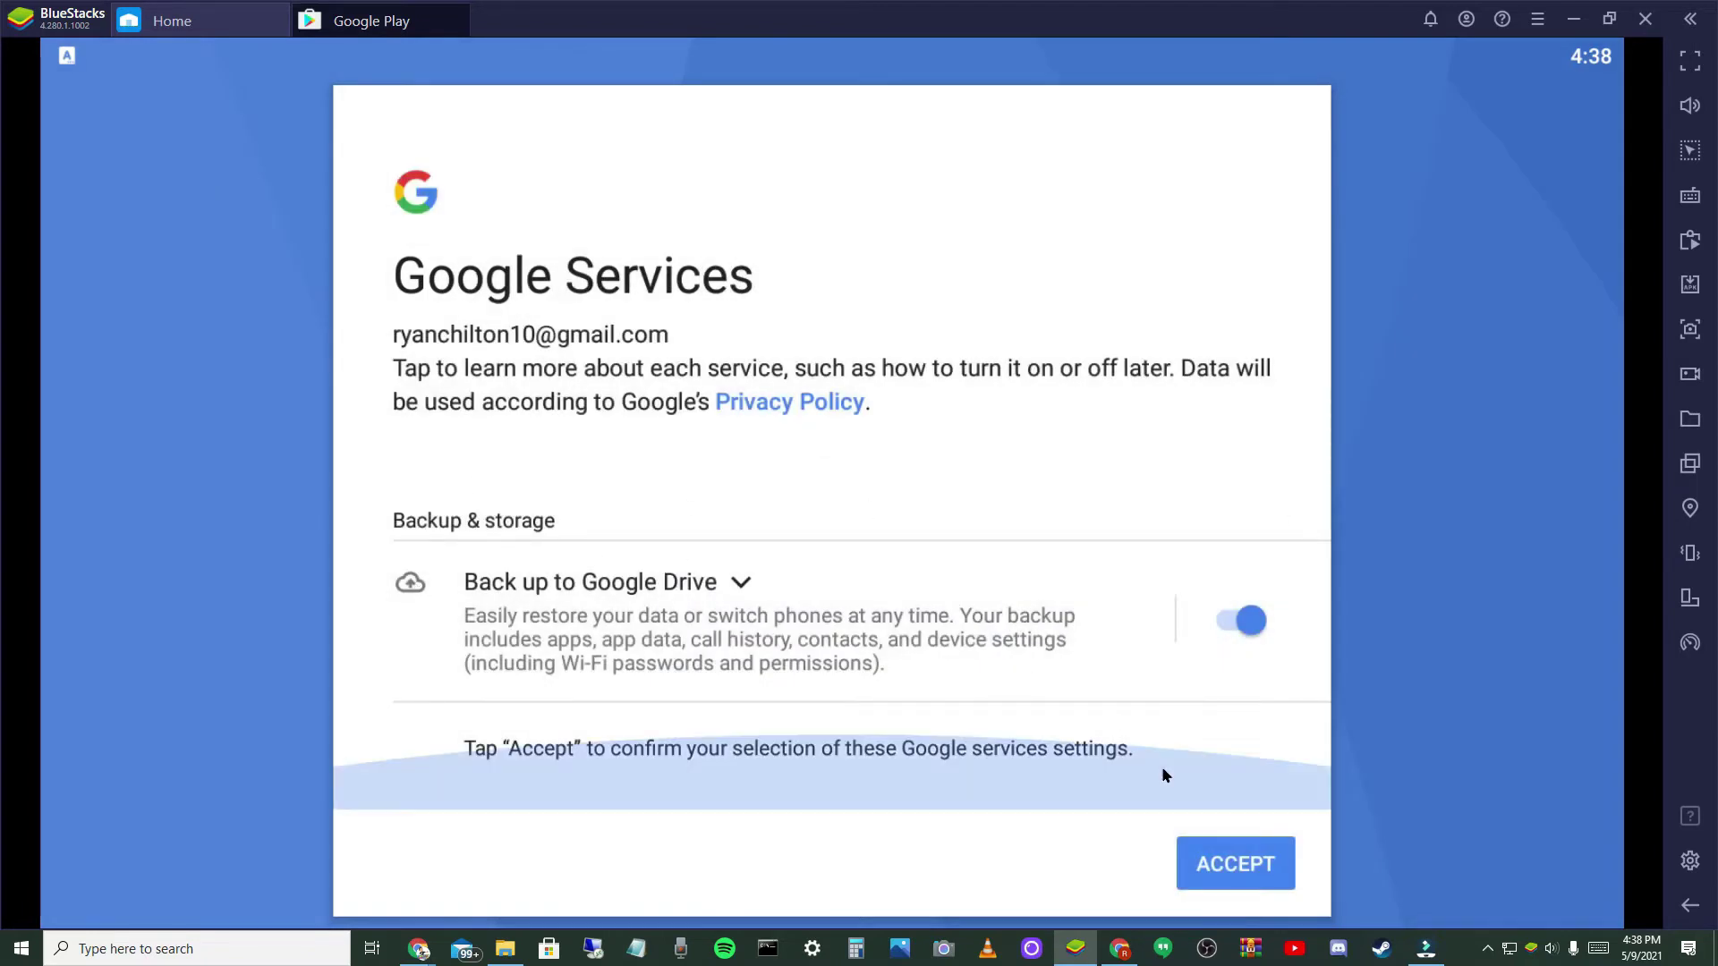
left_click(1216, 865)
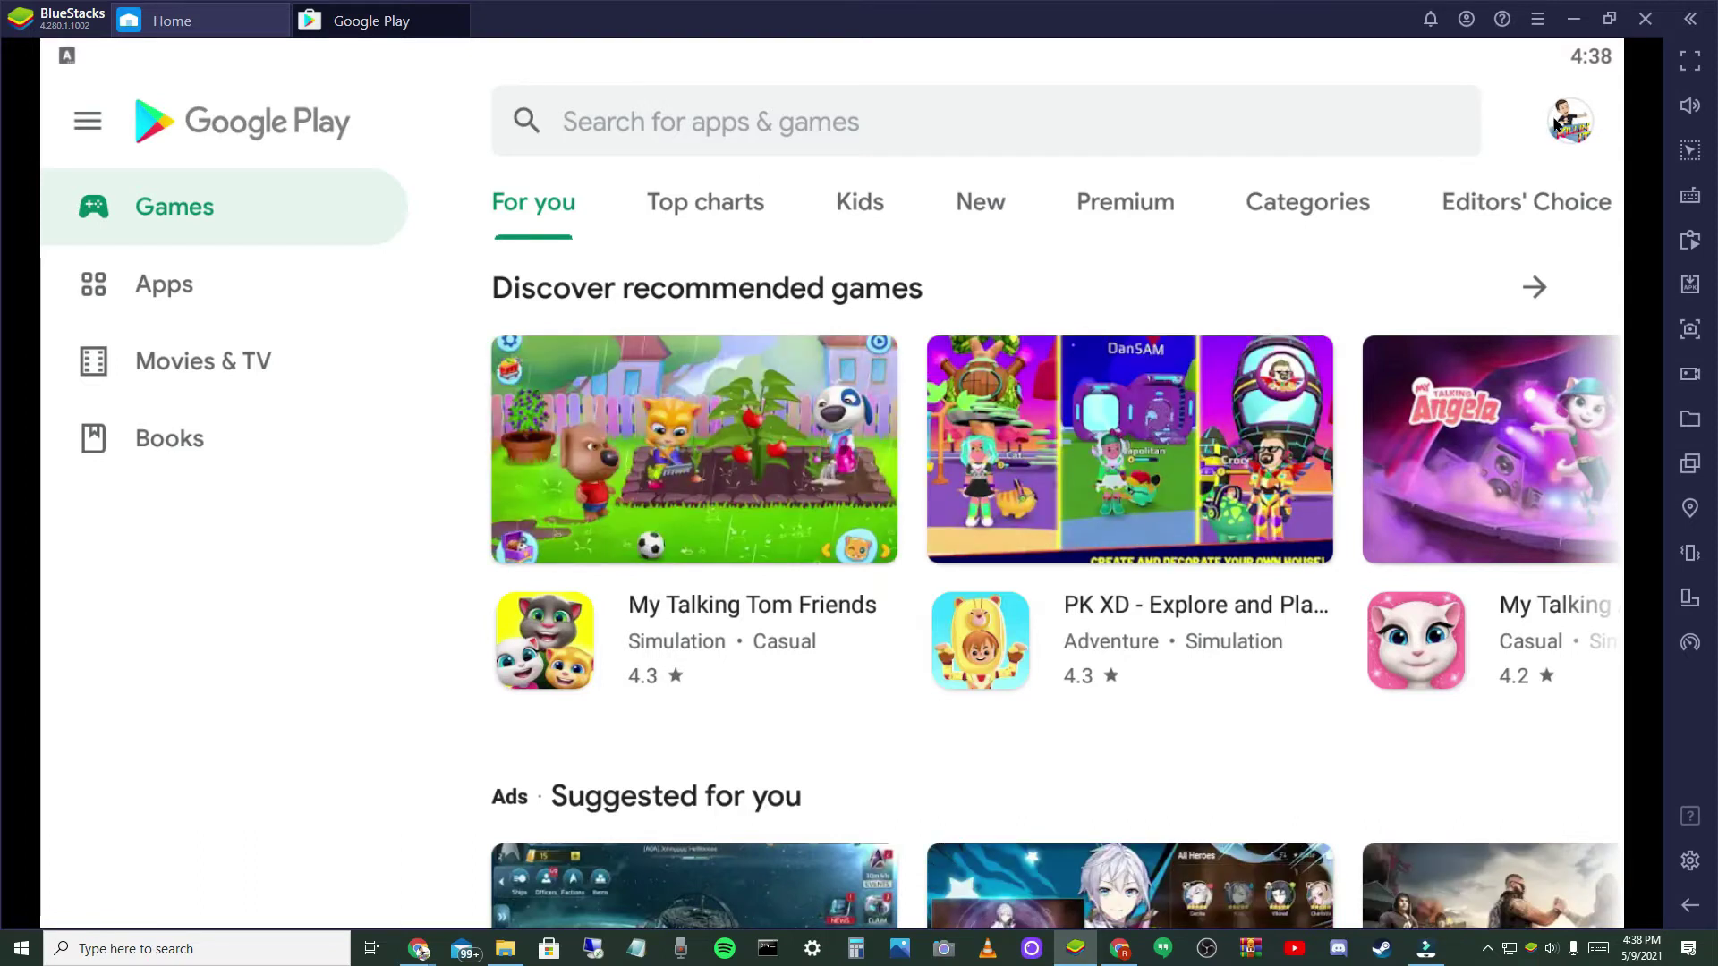
- View and close the account details, then go to Payment methods from the Play Store menu
left_click(1560, 123)
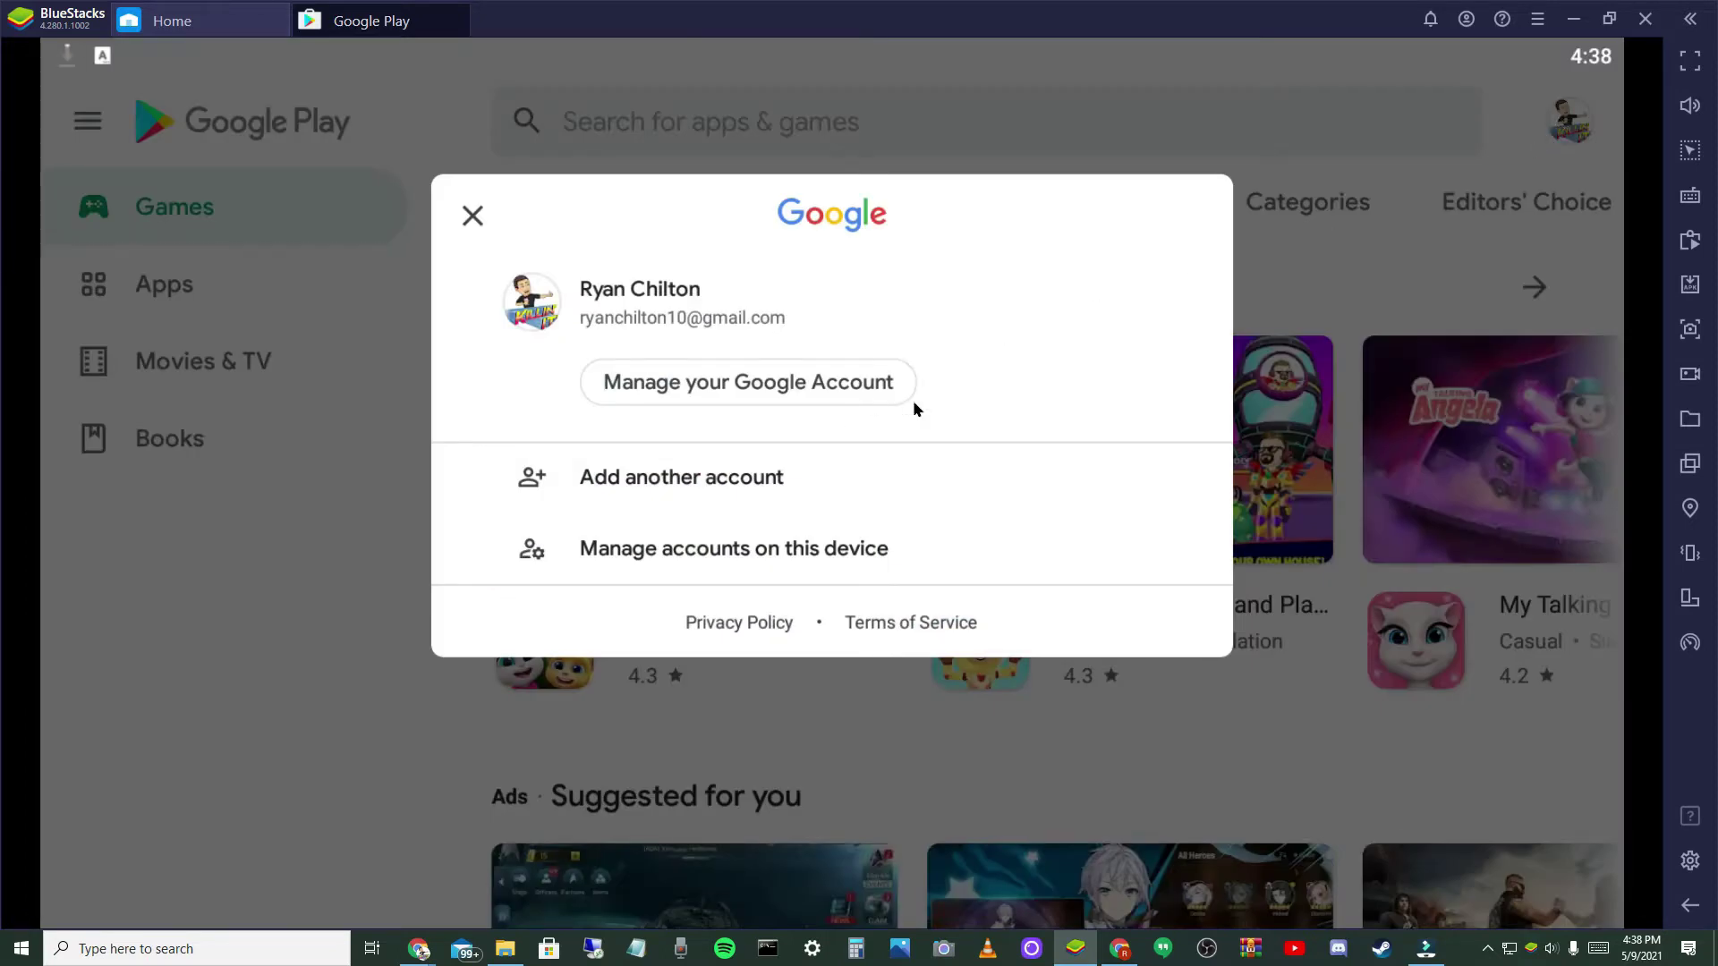
left_click(1403, 275)
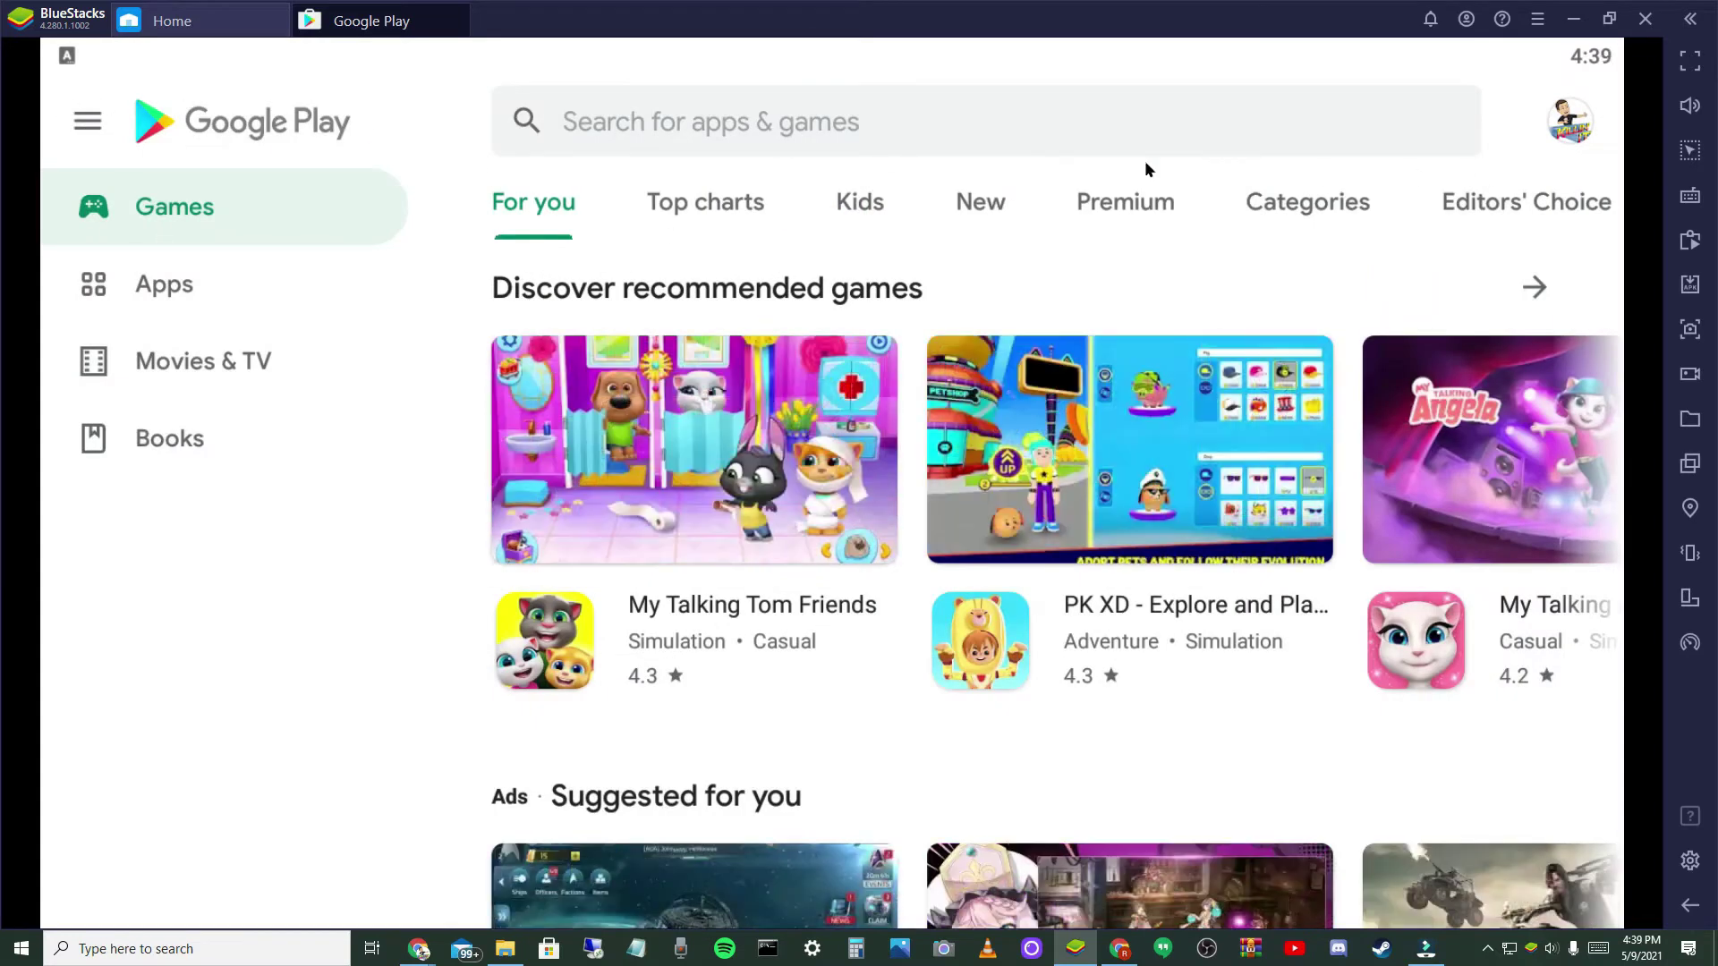
left_click(88, 122)
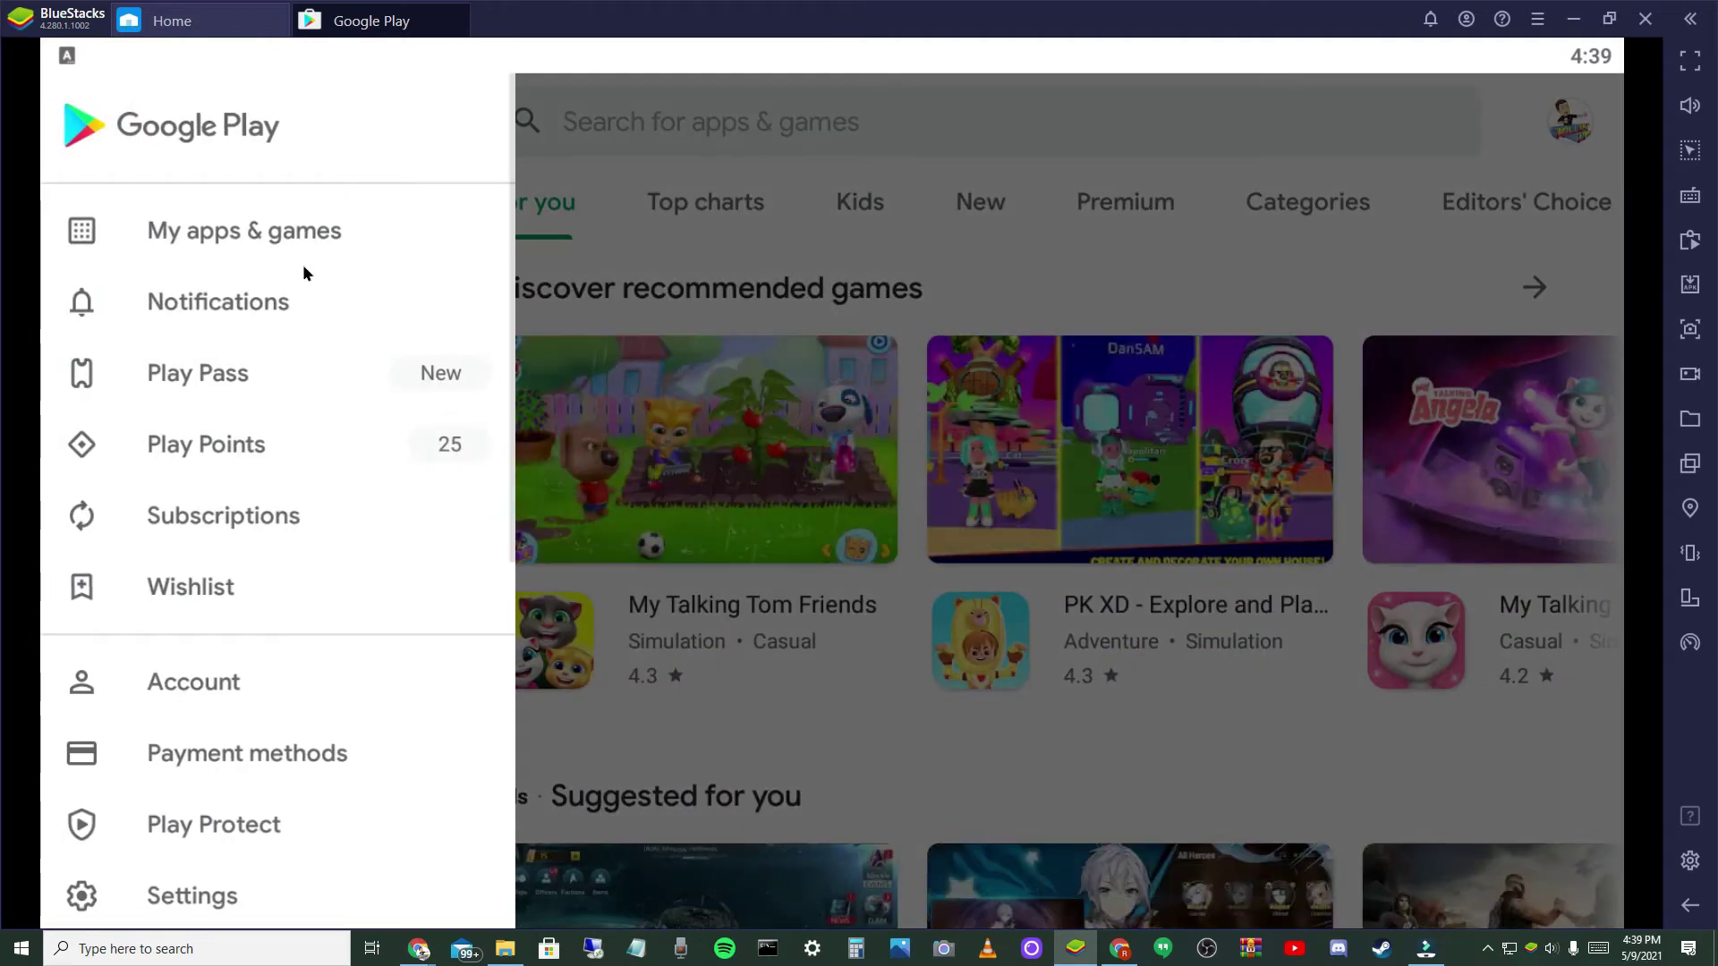
left_click(238, 758)
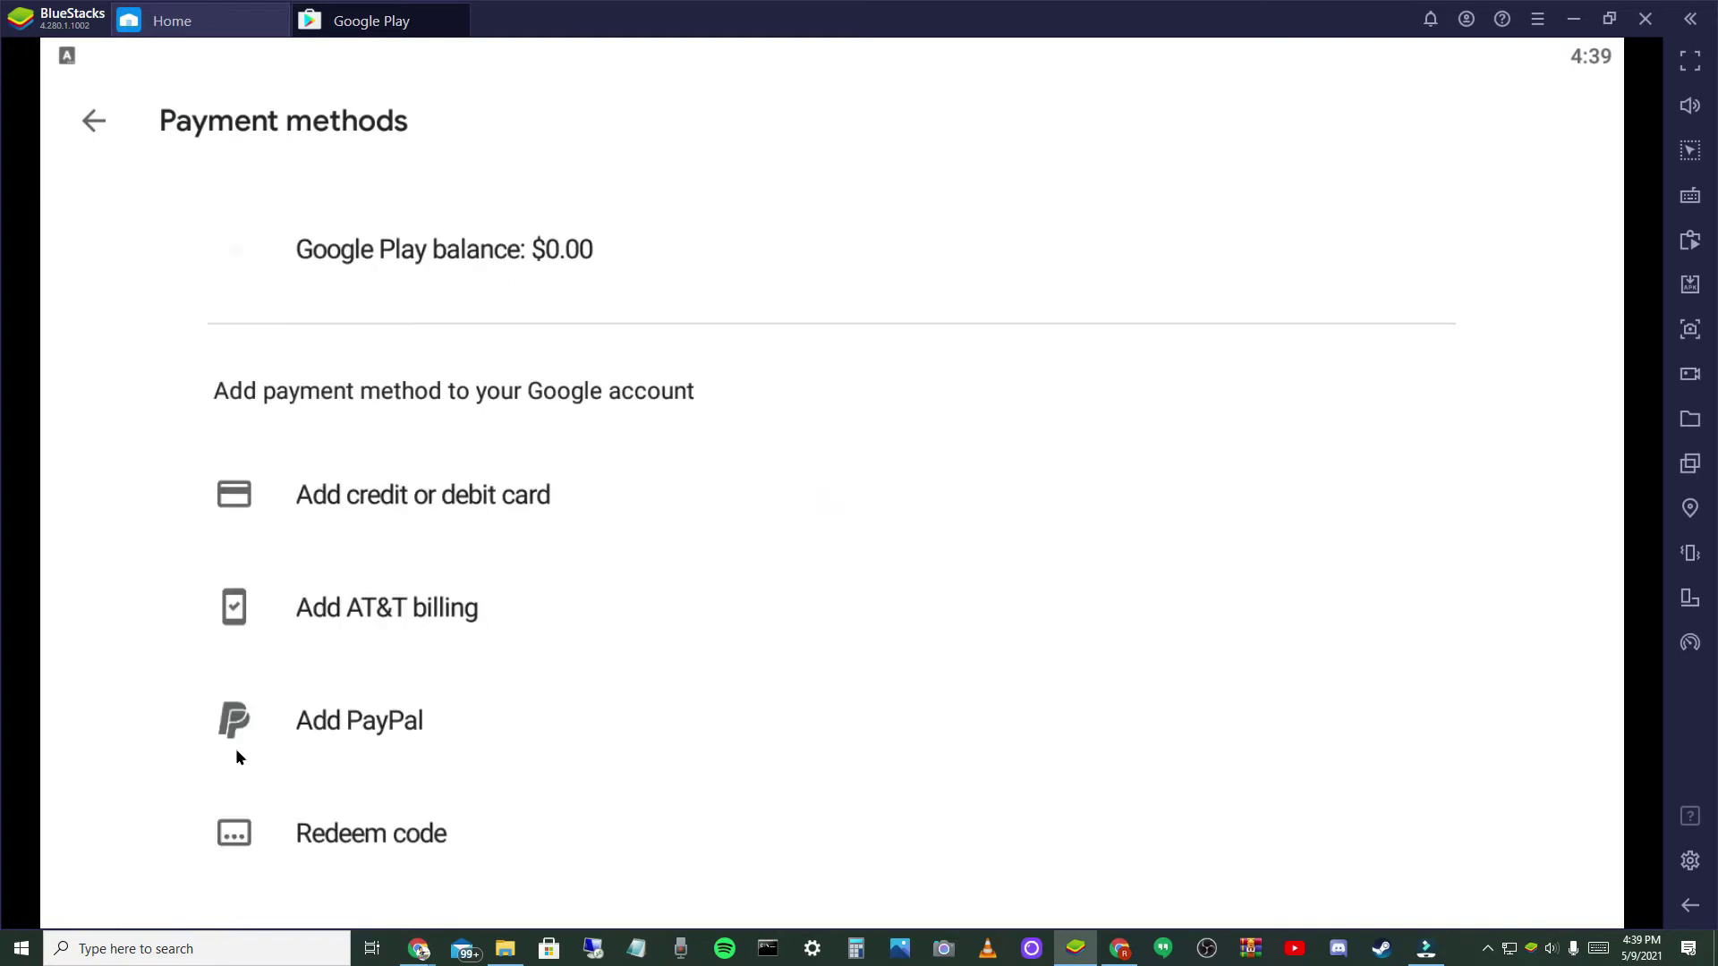
- Start adding PayPal, entering the account e-mail and phone number and submitting them
left_click(357, 719)
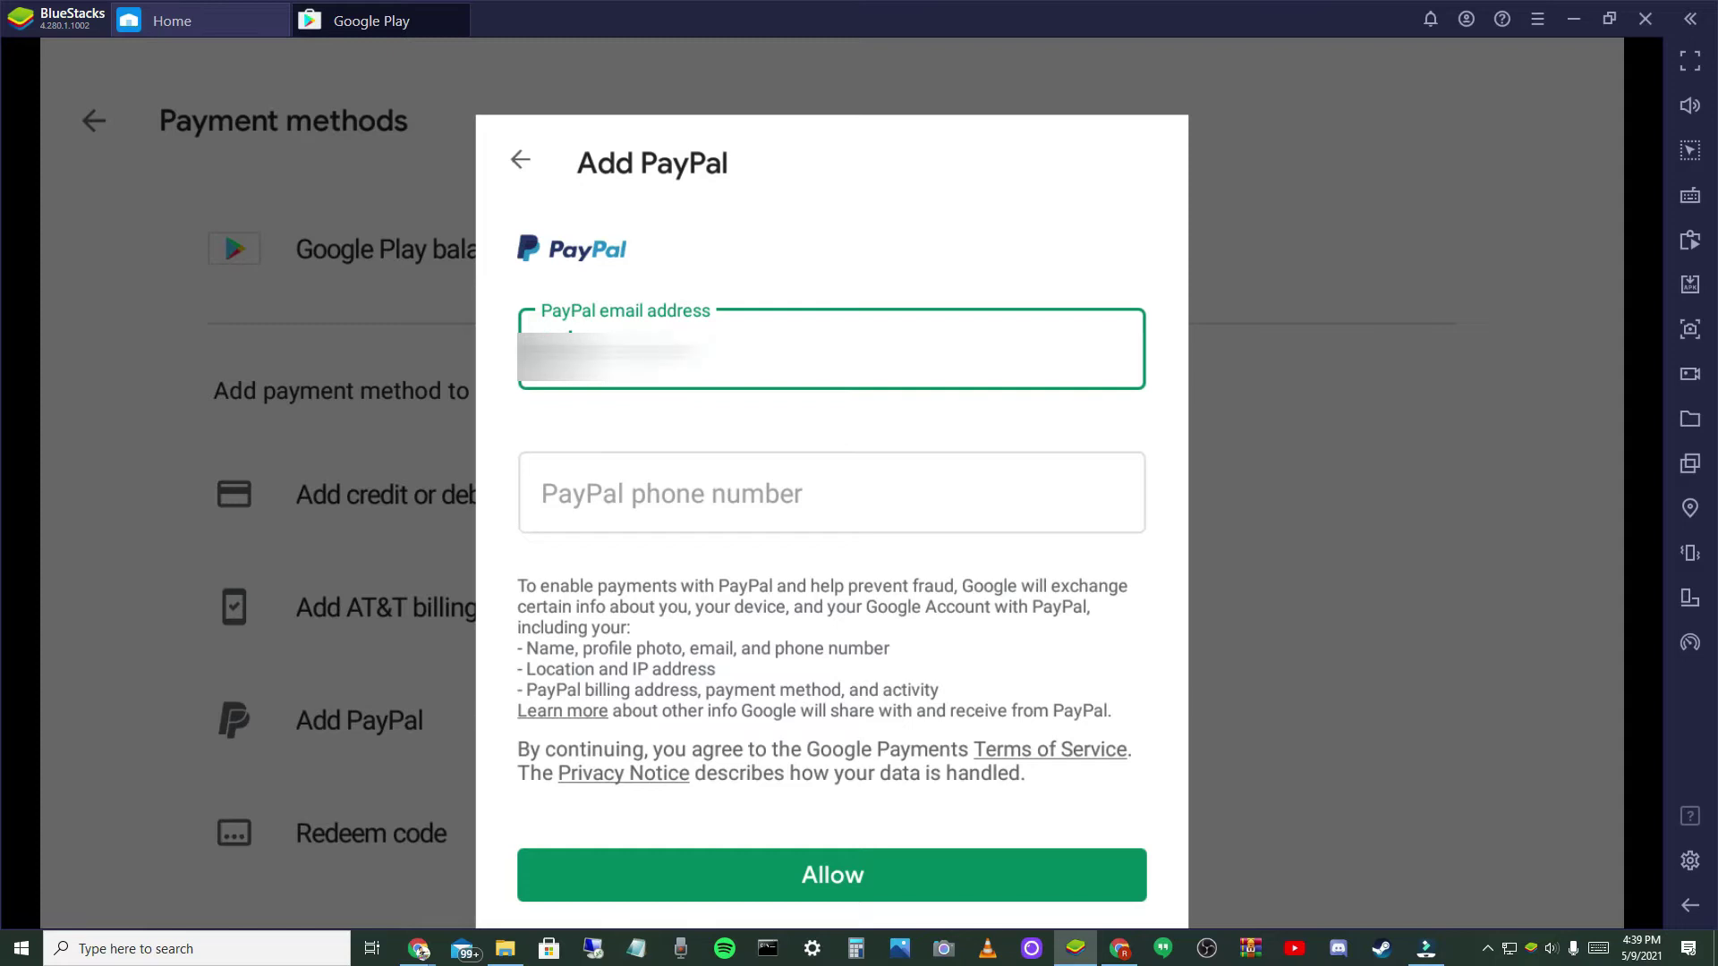
type("ail")
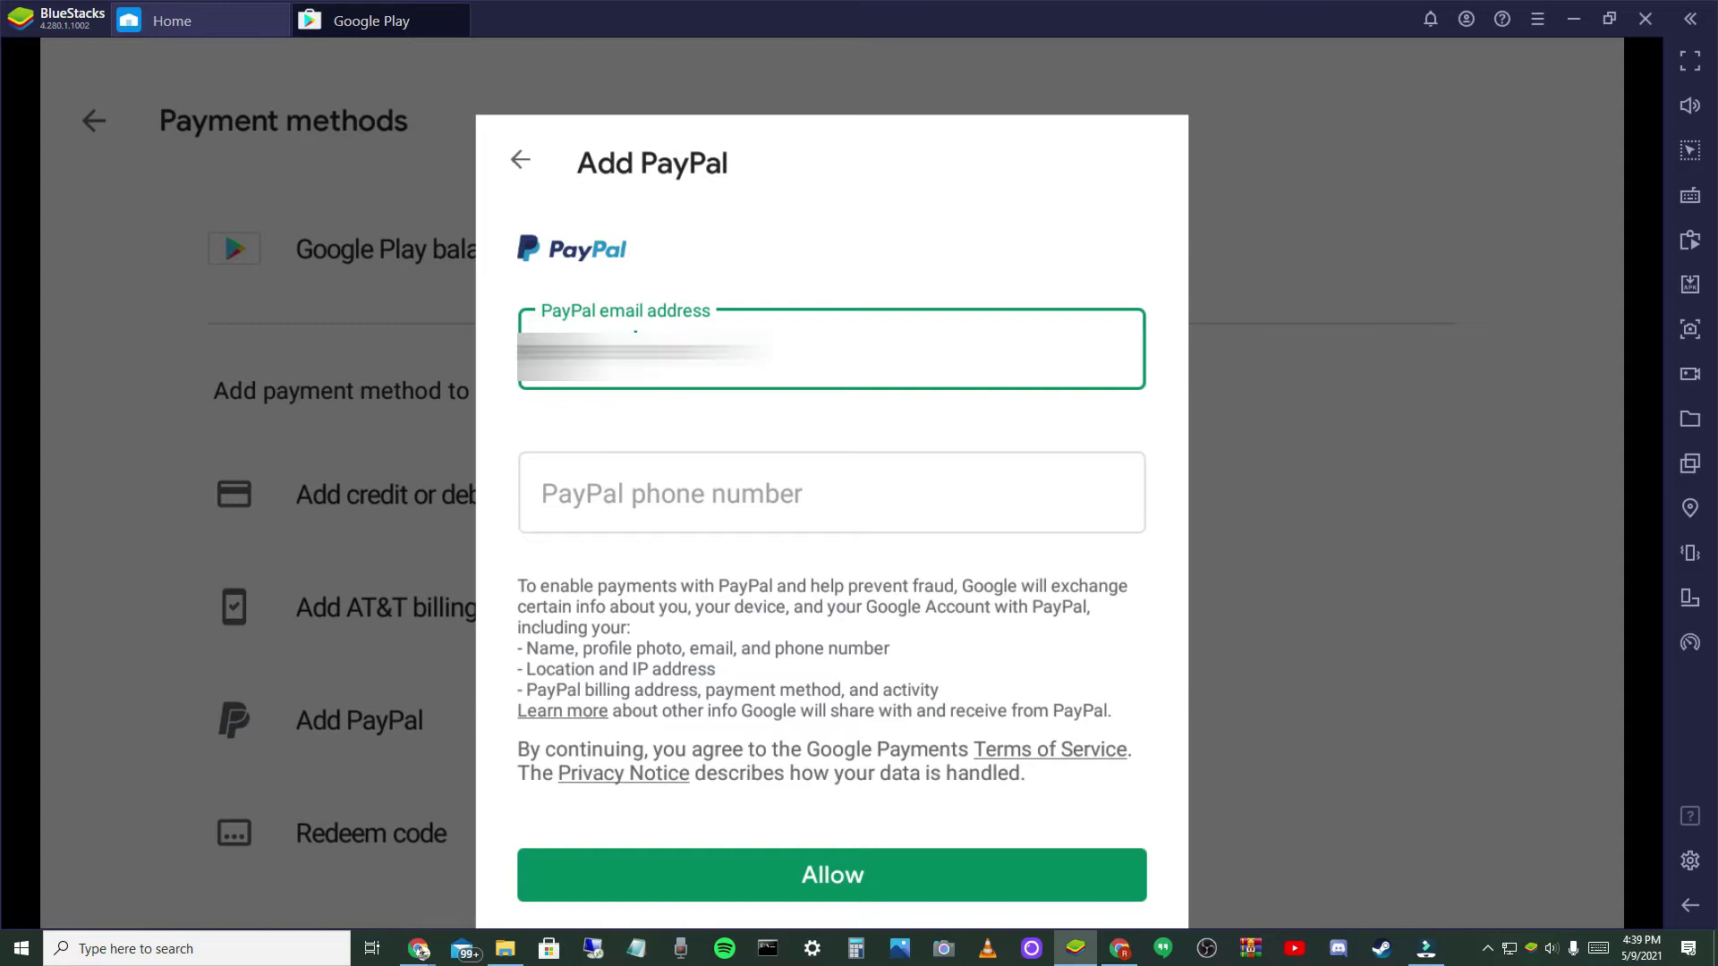
type(".co")
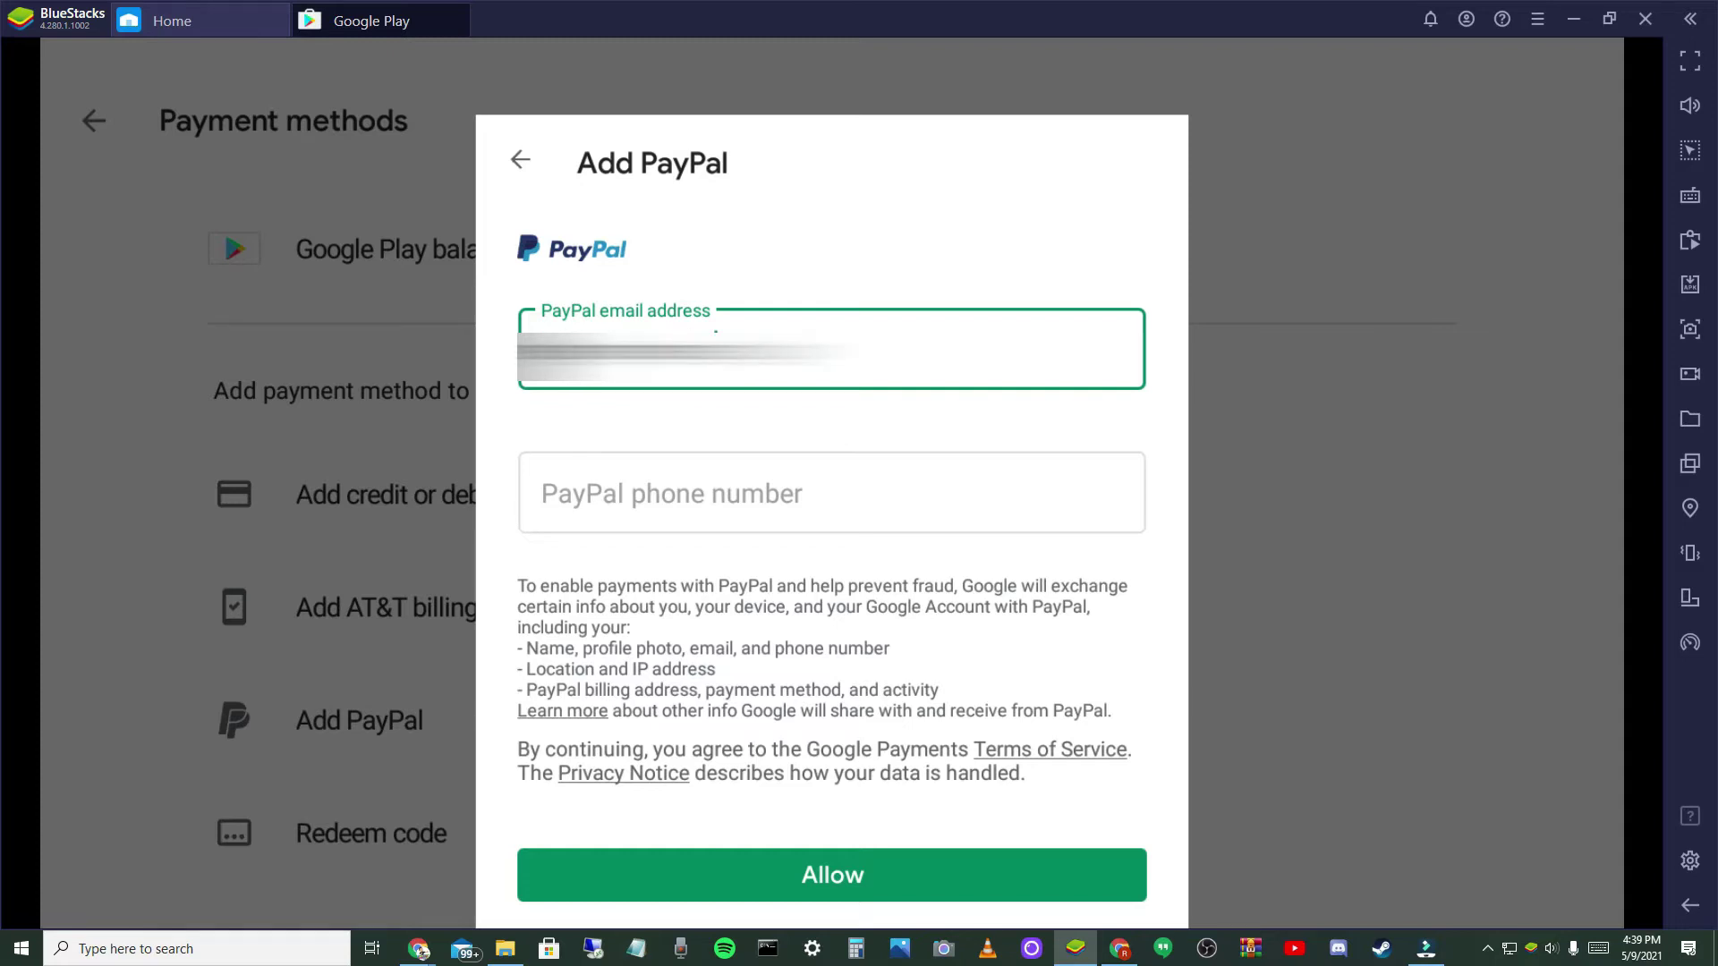
type("m")
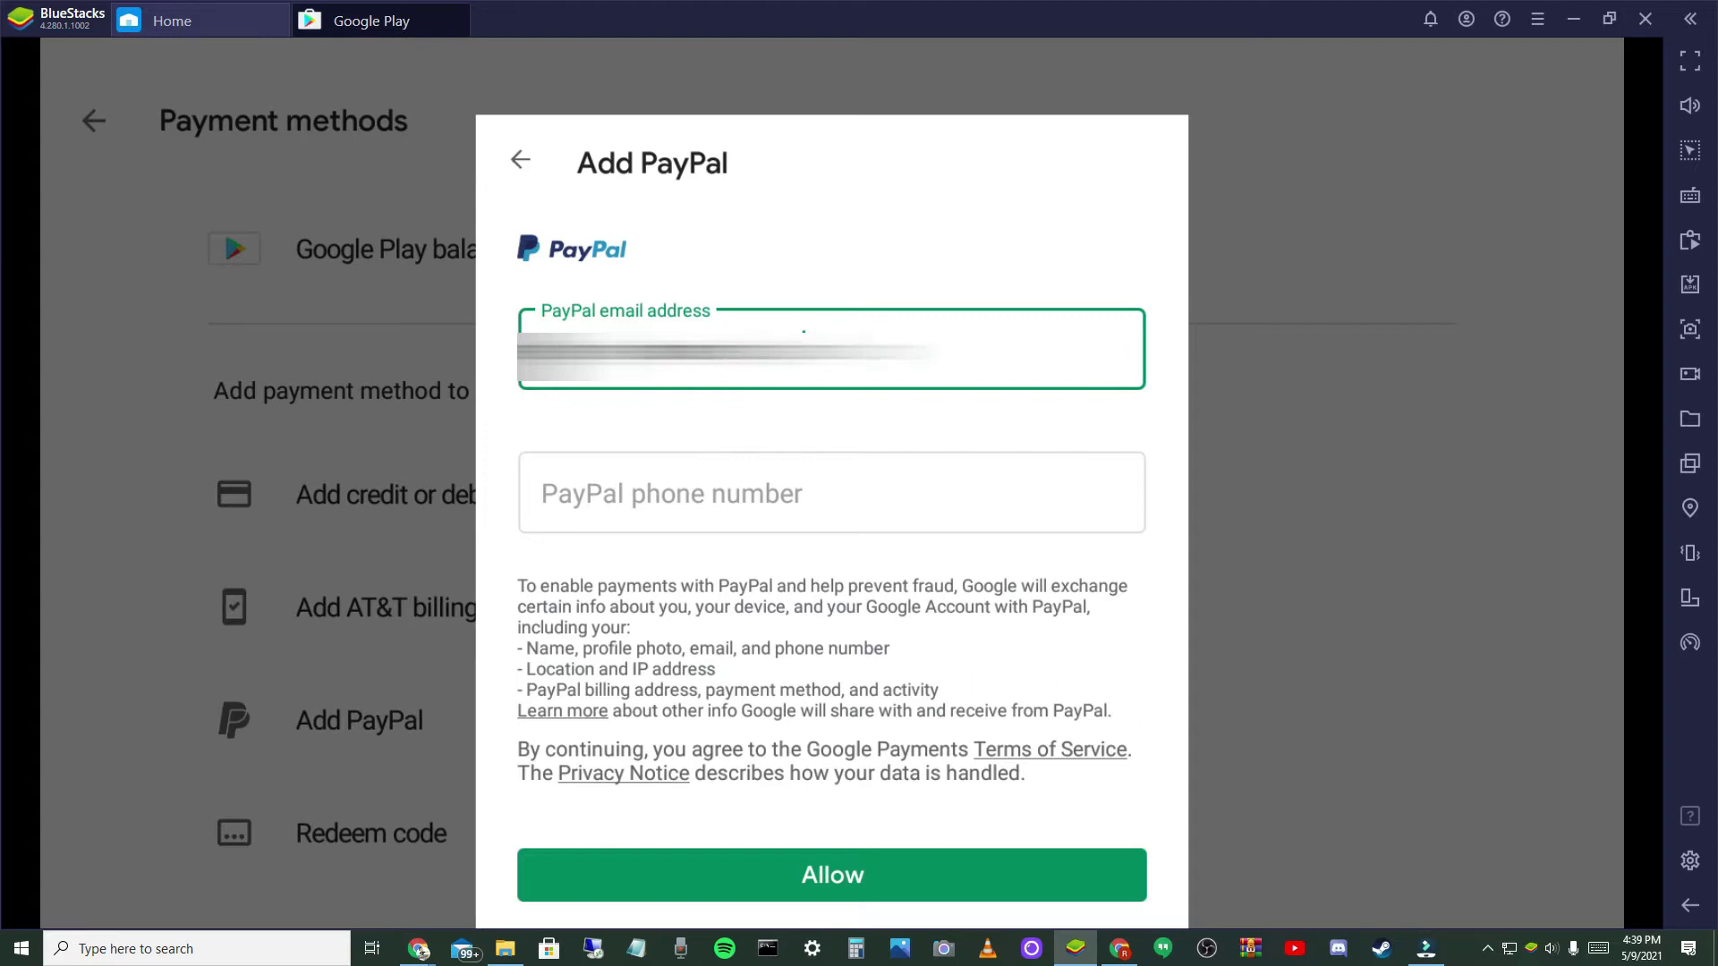
left_click(877, 893)
type("2")
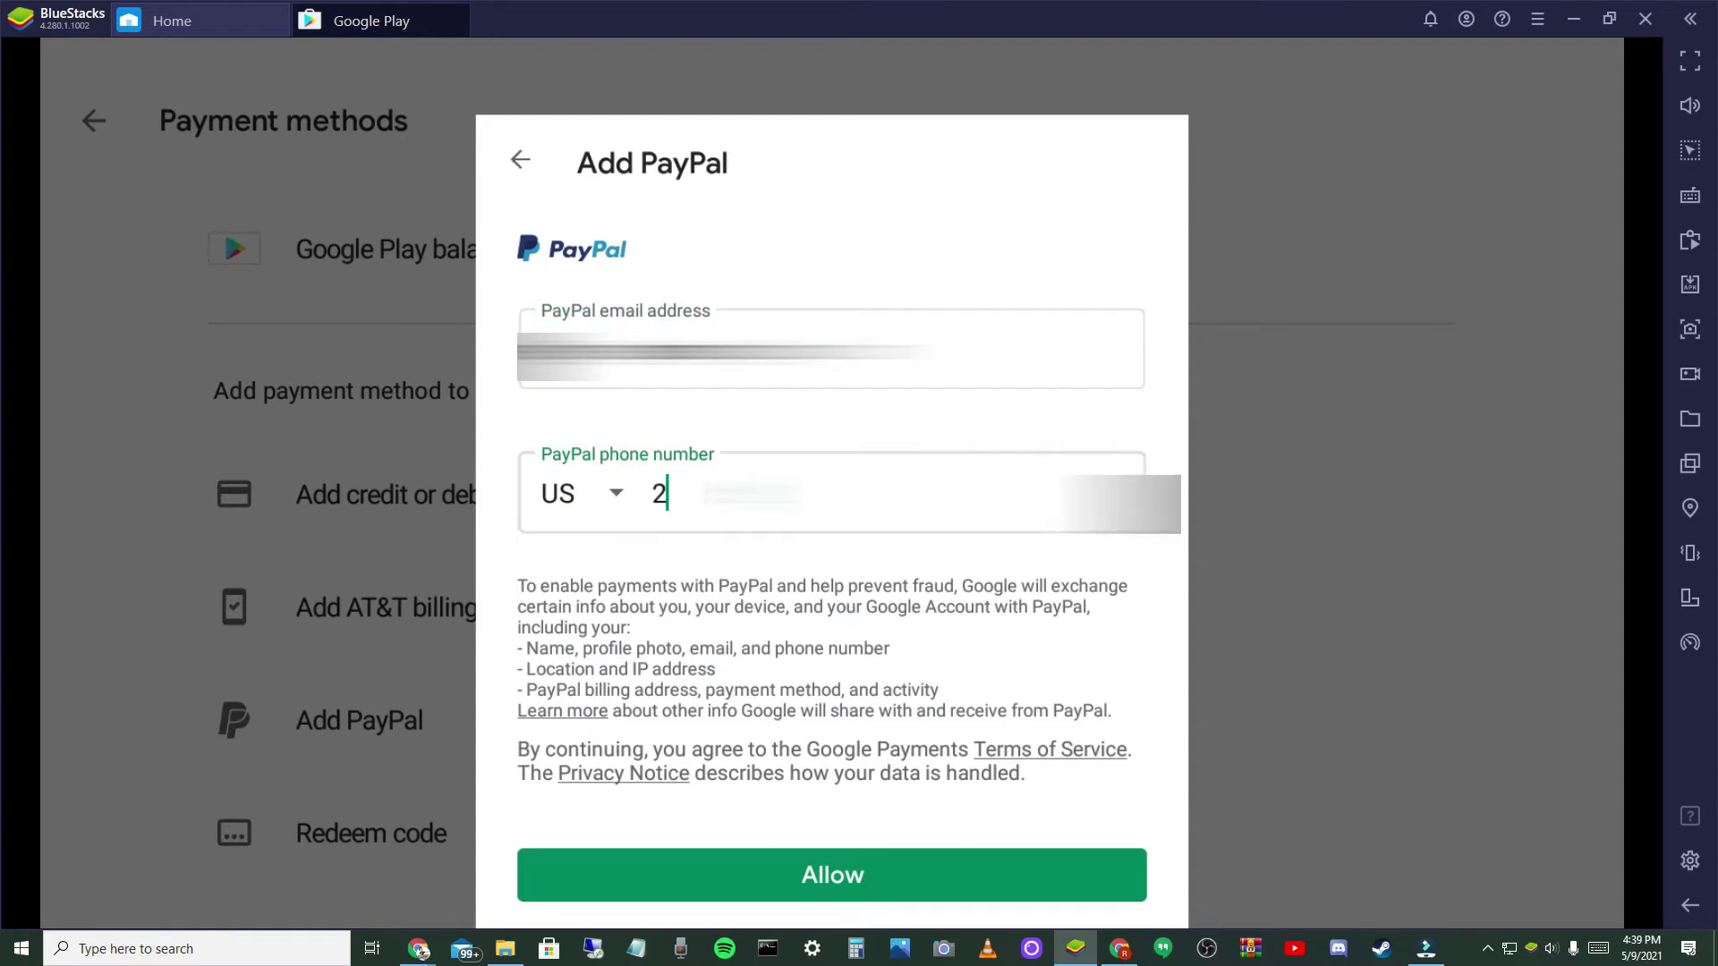
type("403")
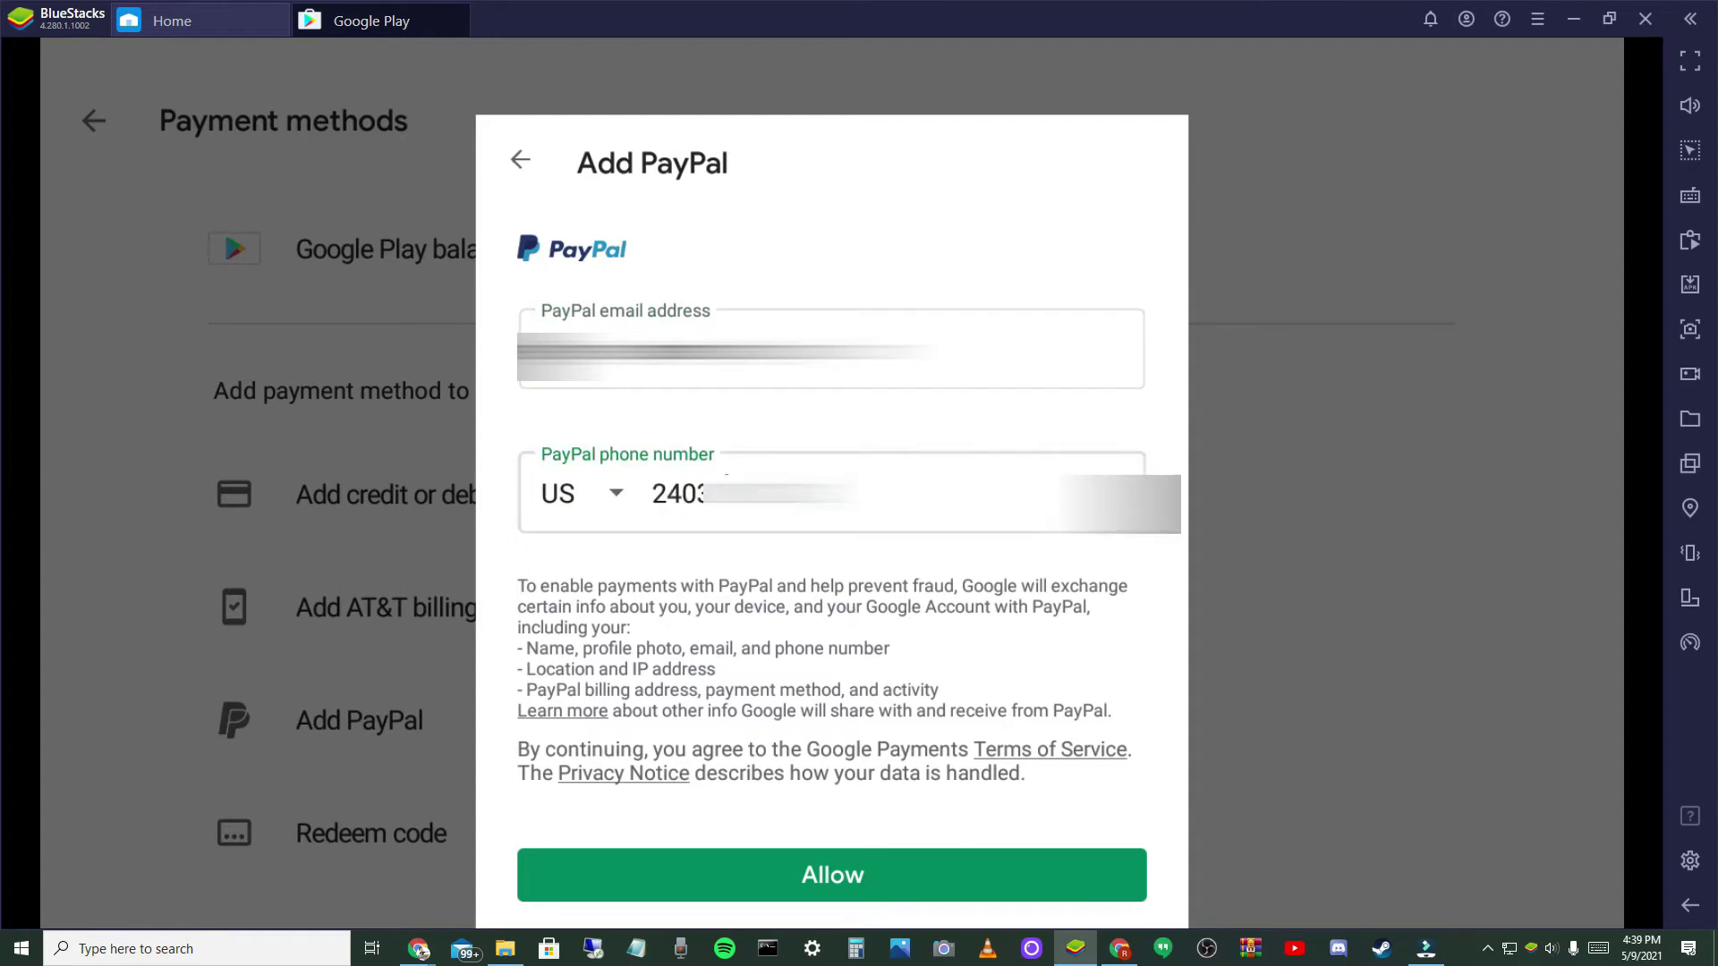
type("55")
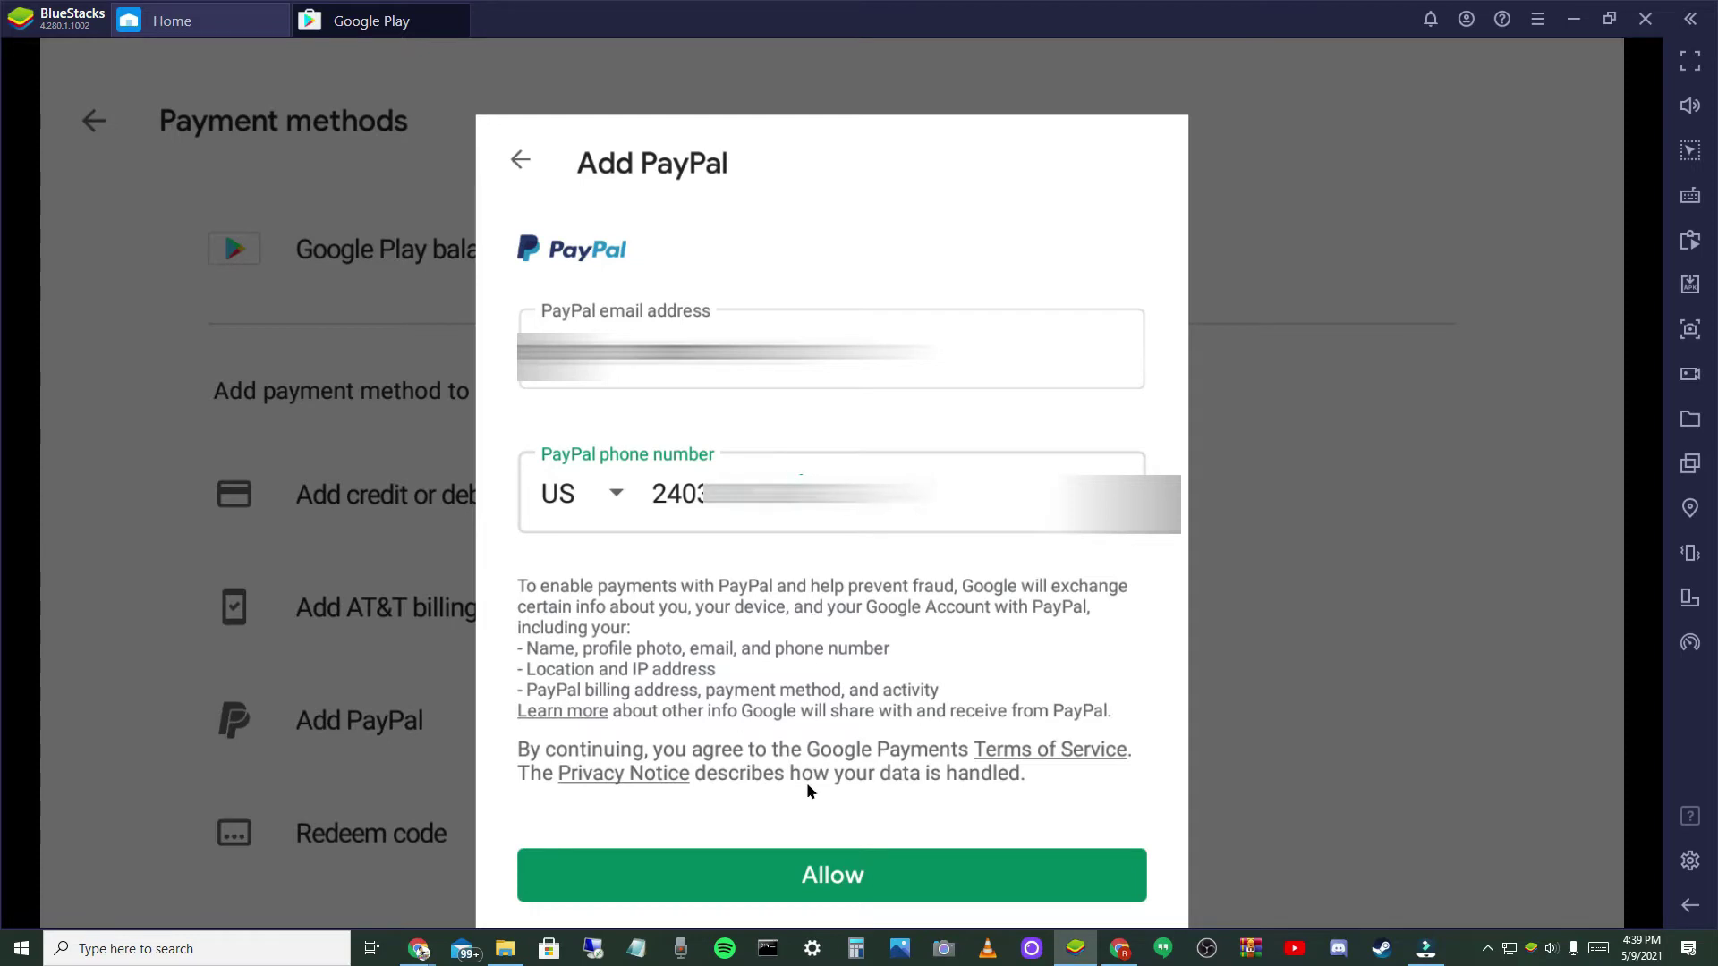
left_click(833, 891)
left_click(900, 851)
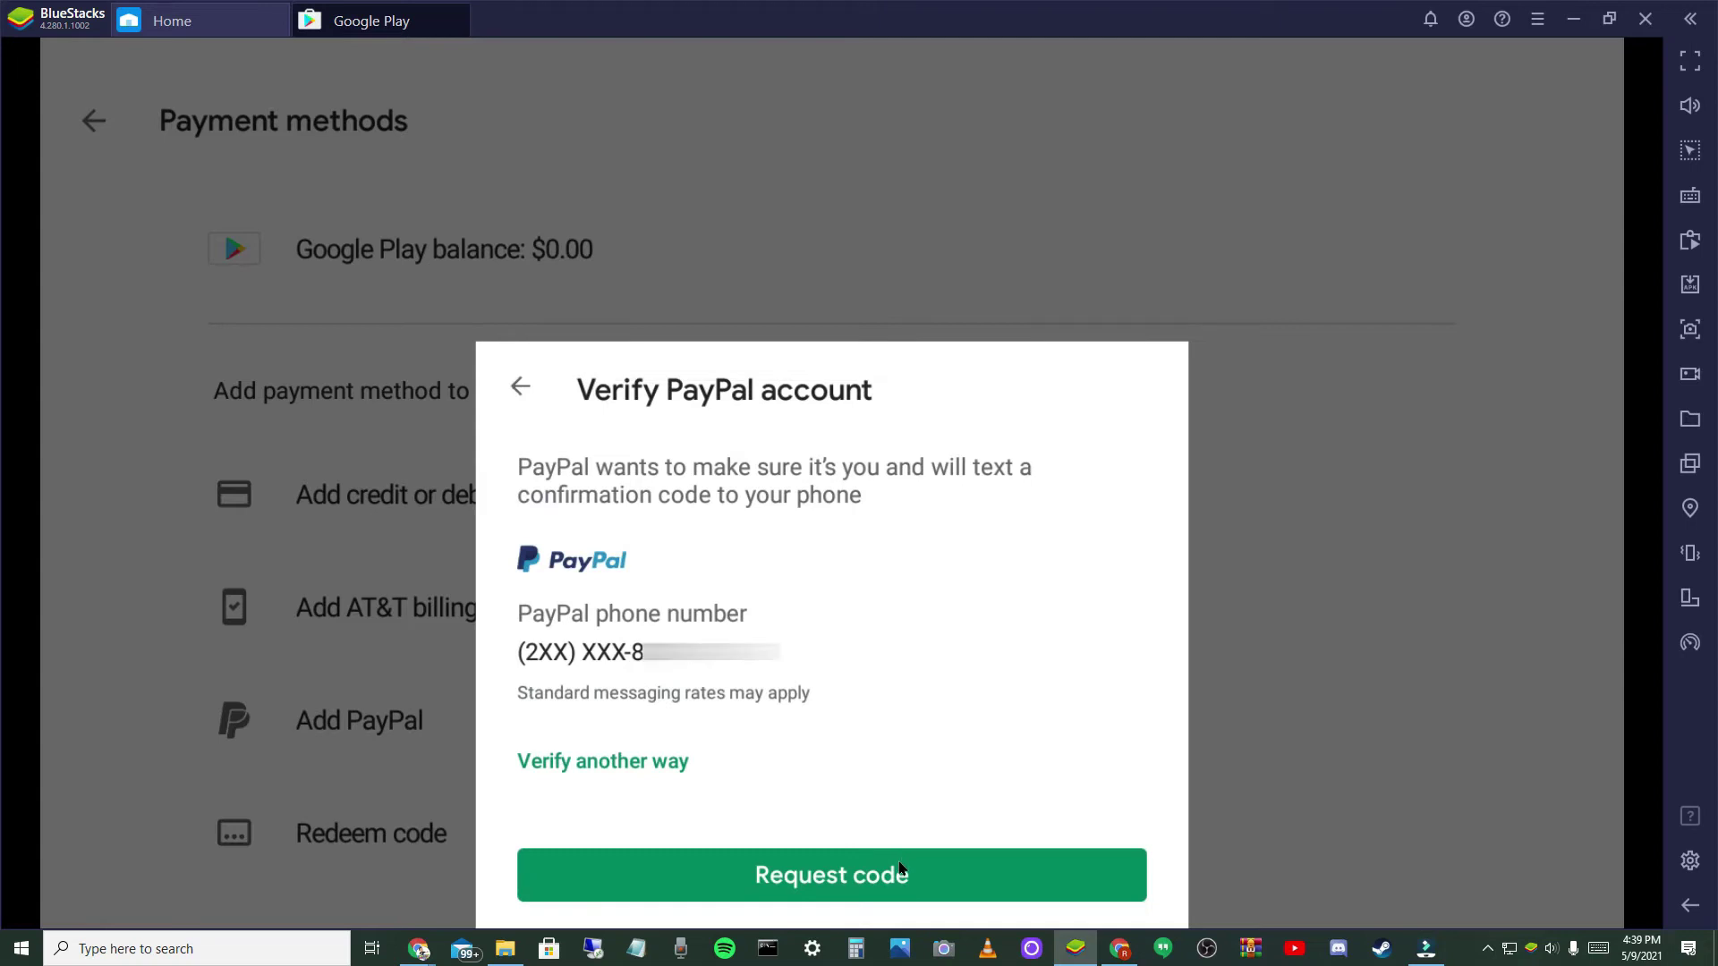
- Choose Verify another way, close the PayPal login prompt, and leave Payment methods
left_click(660, 768)
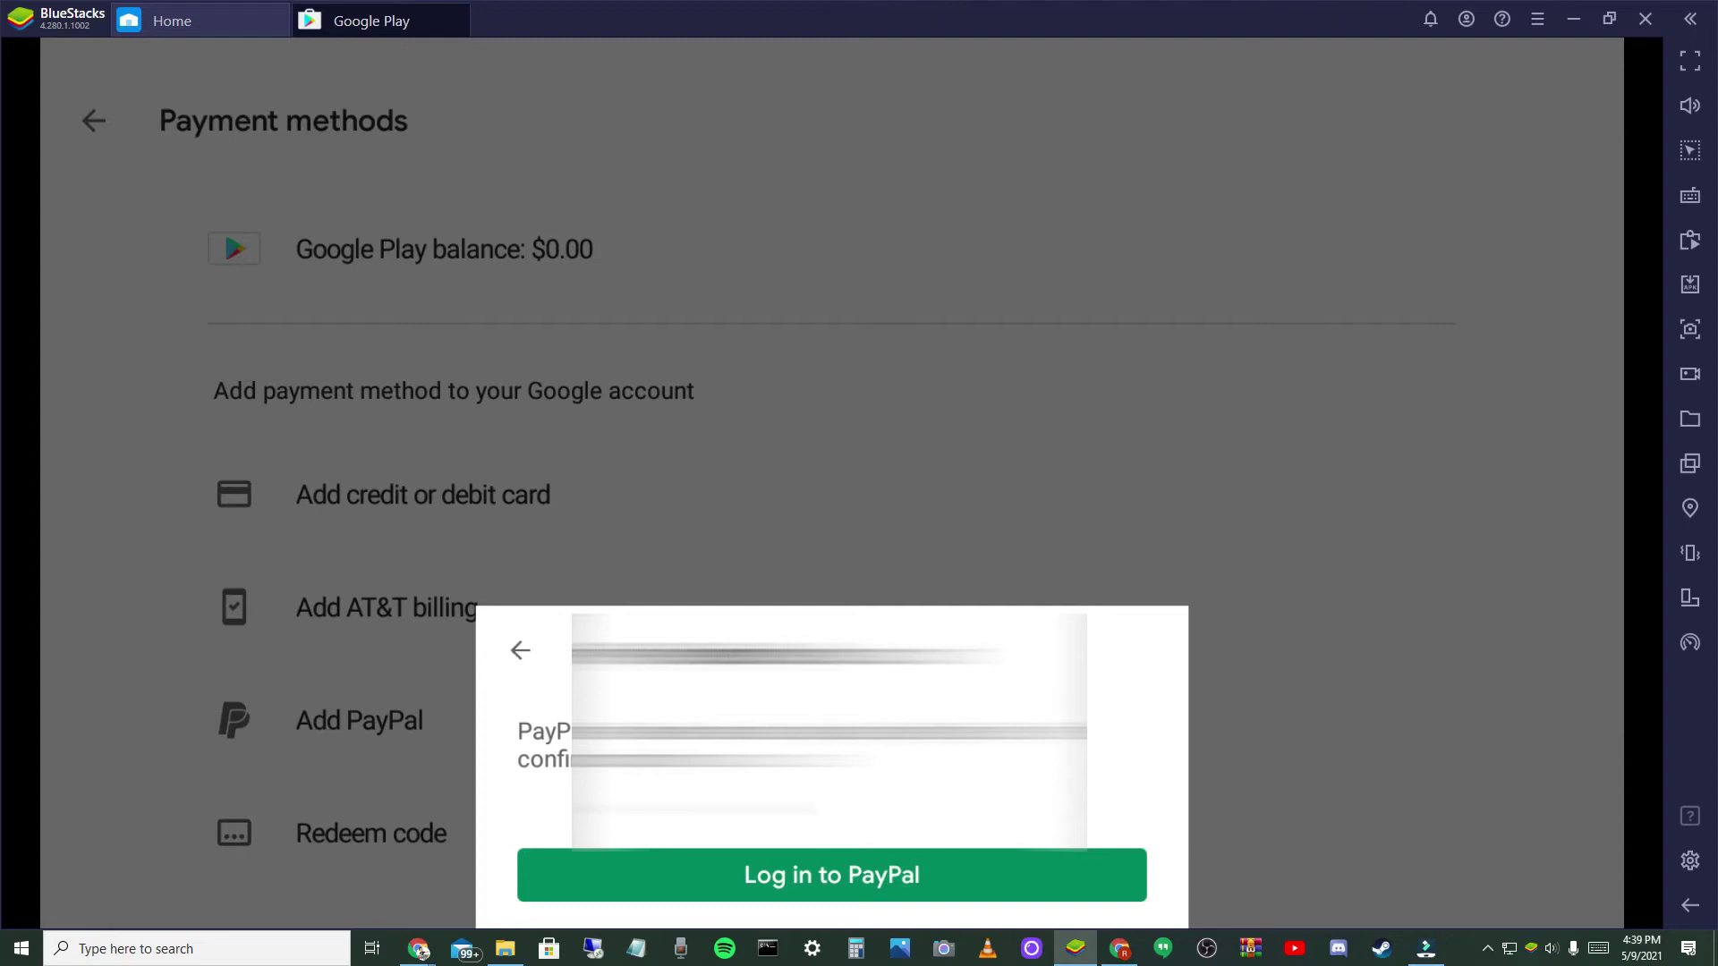
left_click(520, 650)
left_click_drag(591, 556, 587, 616)
scroll(353, 349, "down", 3)
scroll(206, 158, "up", 3)
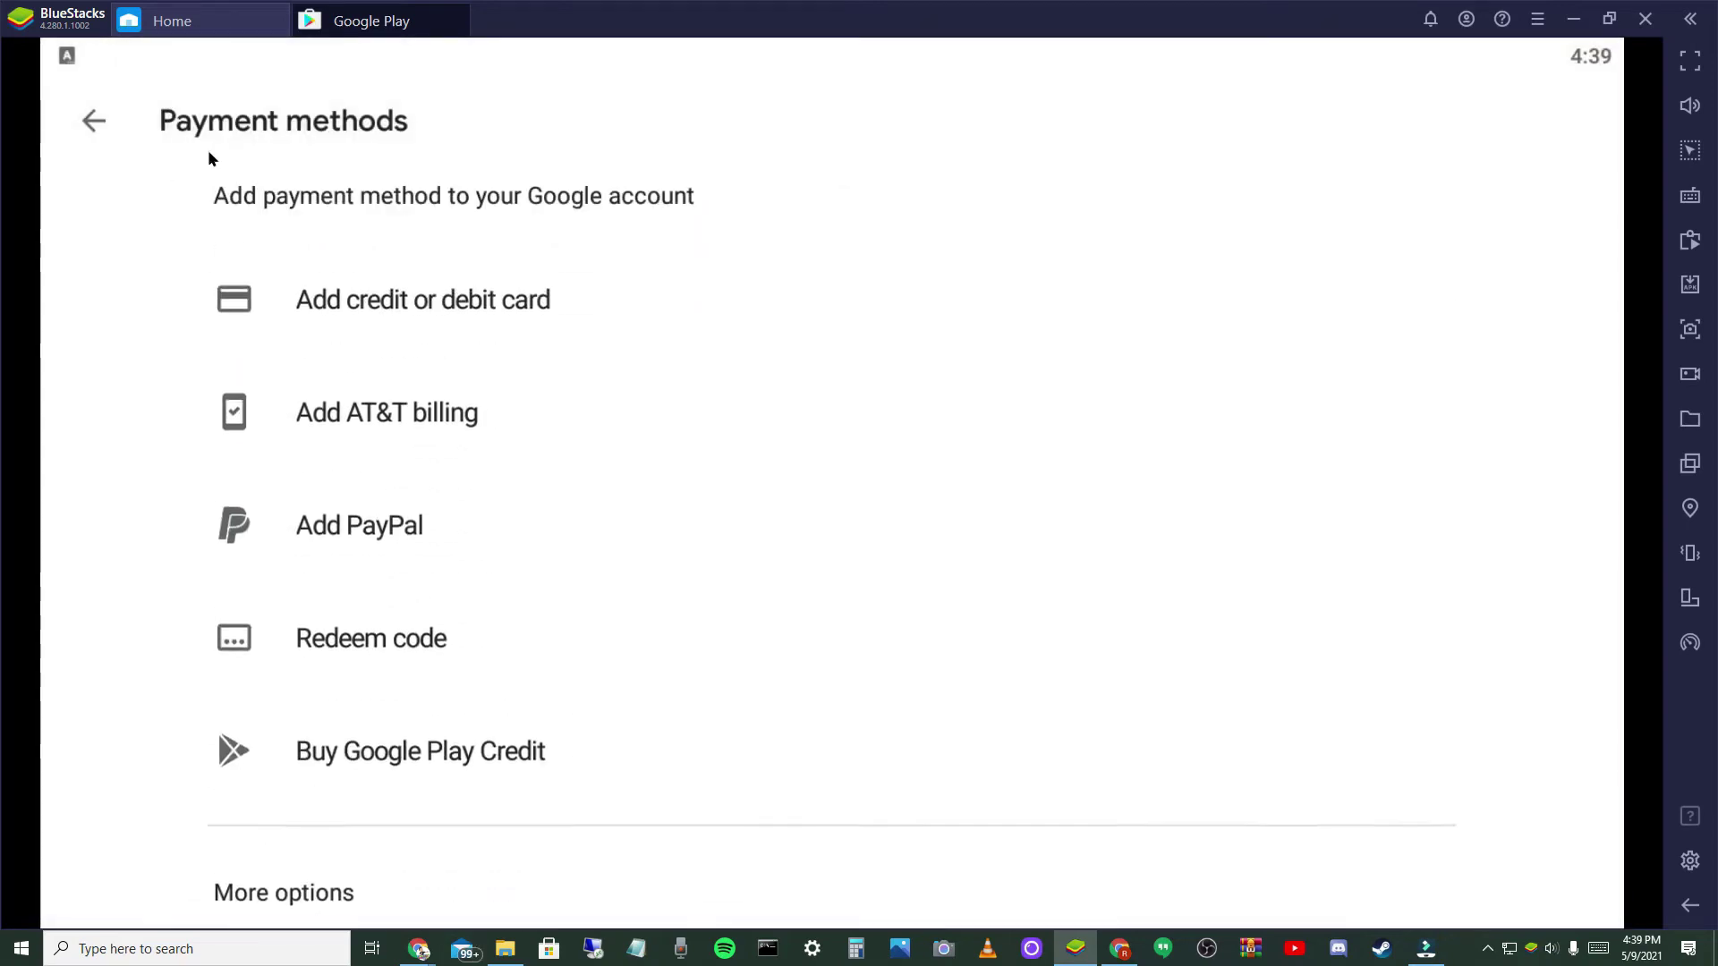
left_click(89, 119)
- Search the Play Store for 'msm', install My Singing Monsters, and dismiss Play Protect
left_click(730, 121)
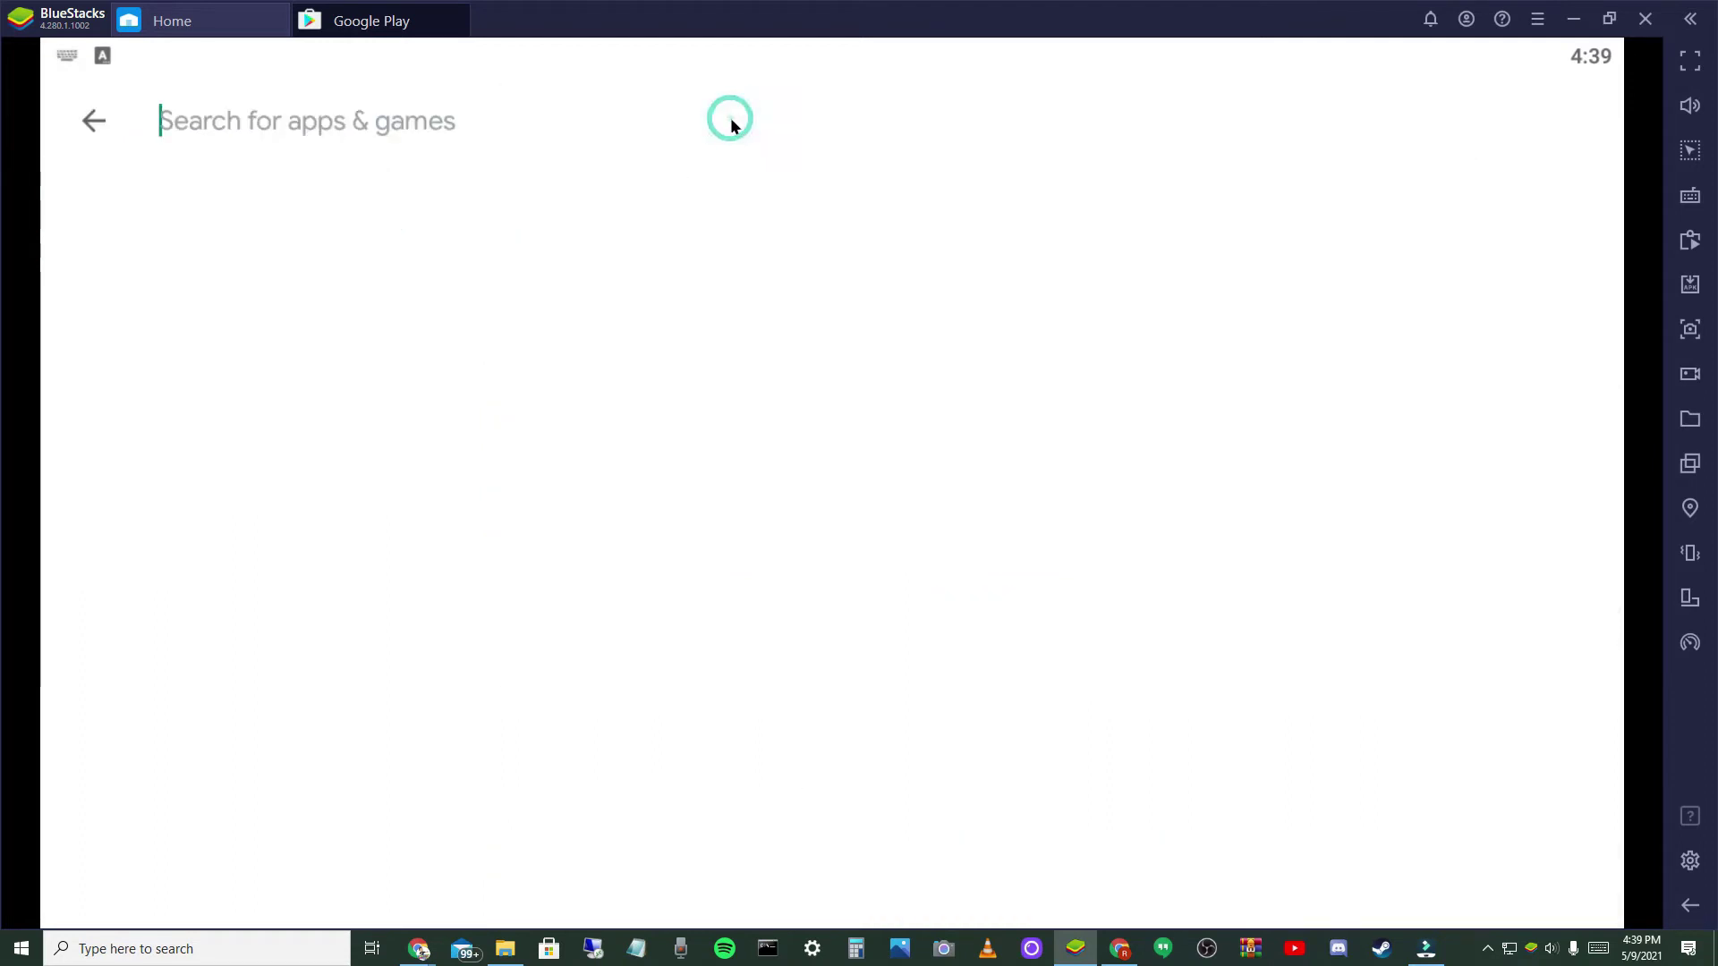
type("msm")
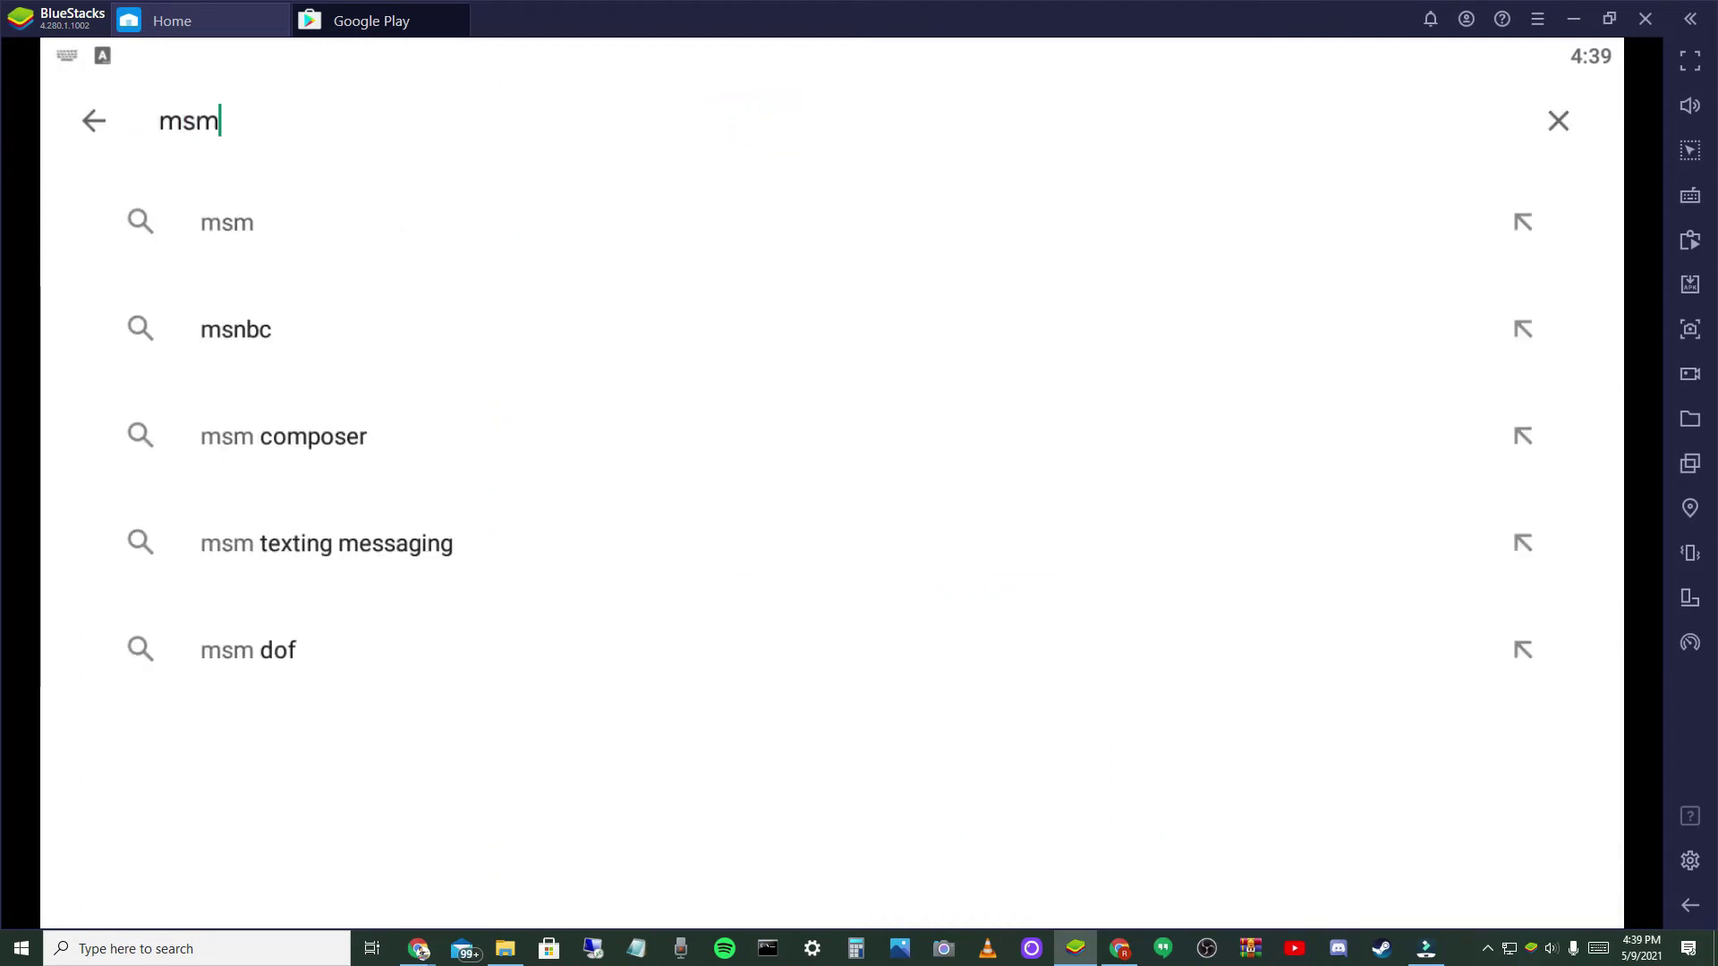
key("Return")
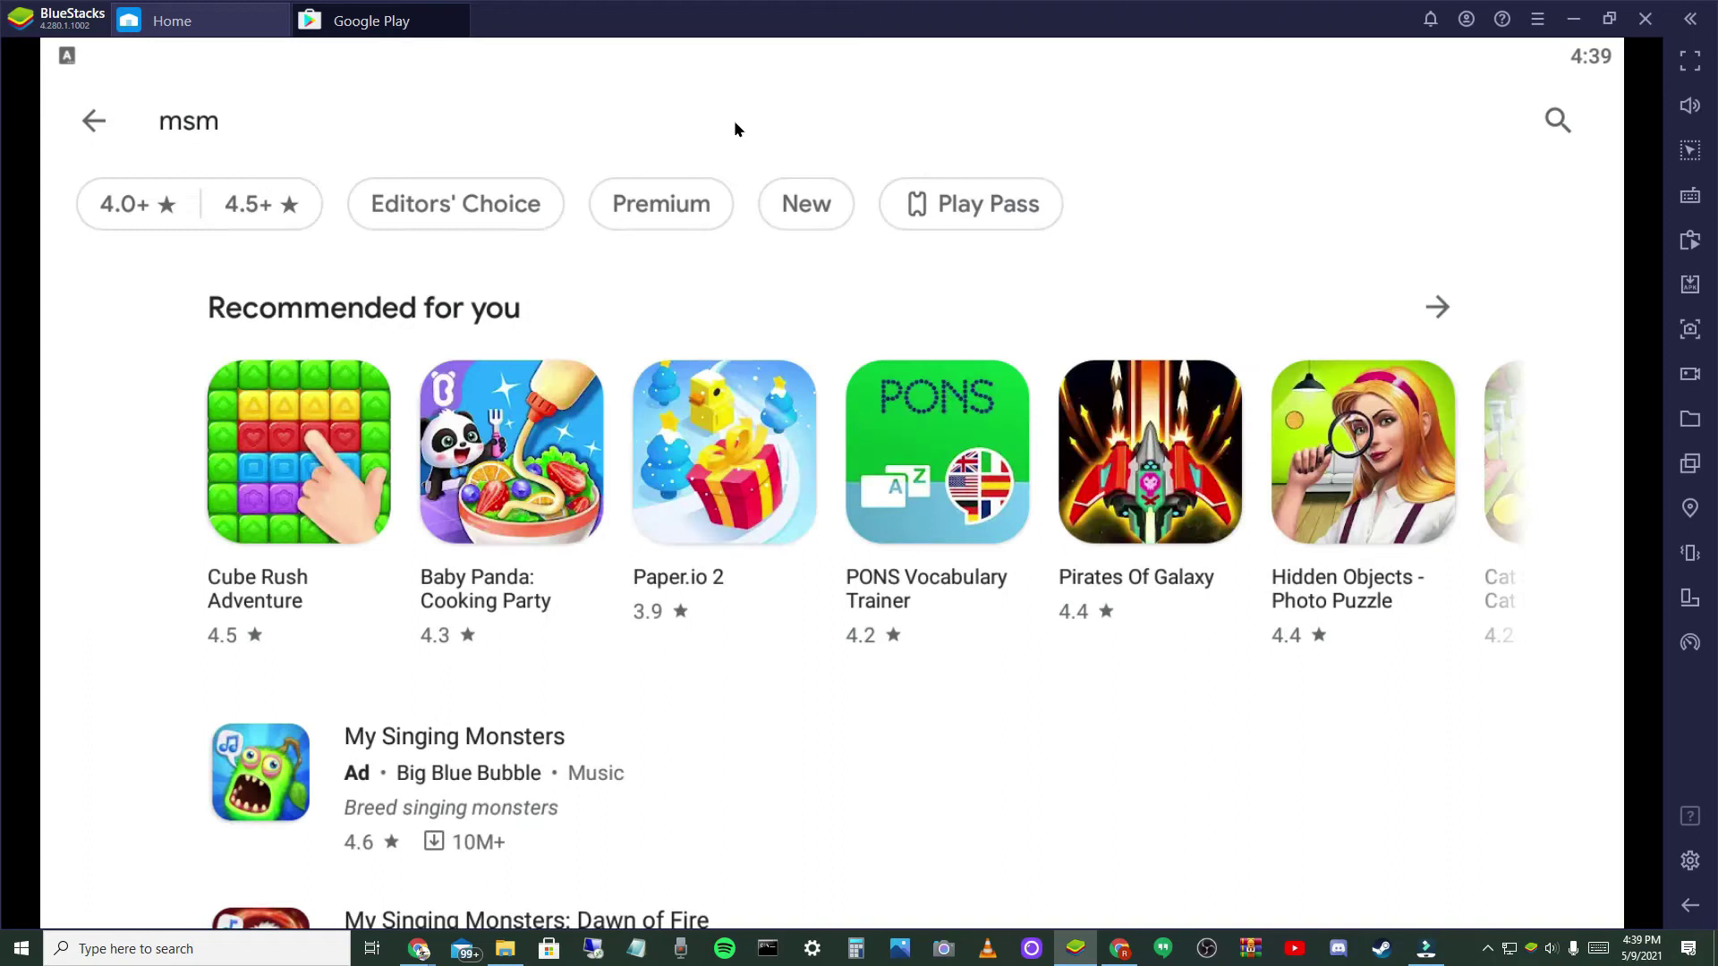
scroll(737, 683, "down", 3)
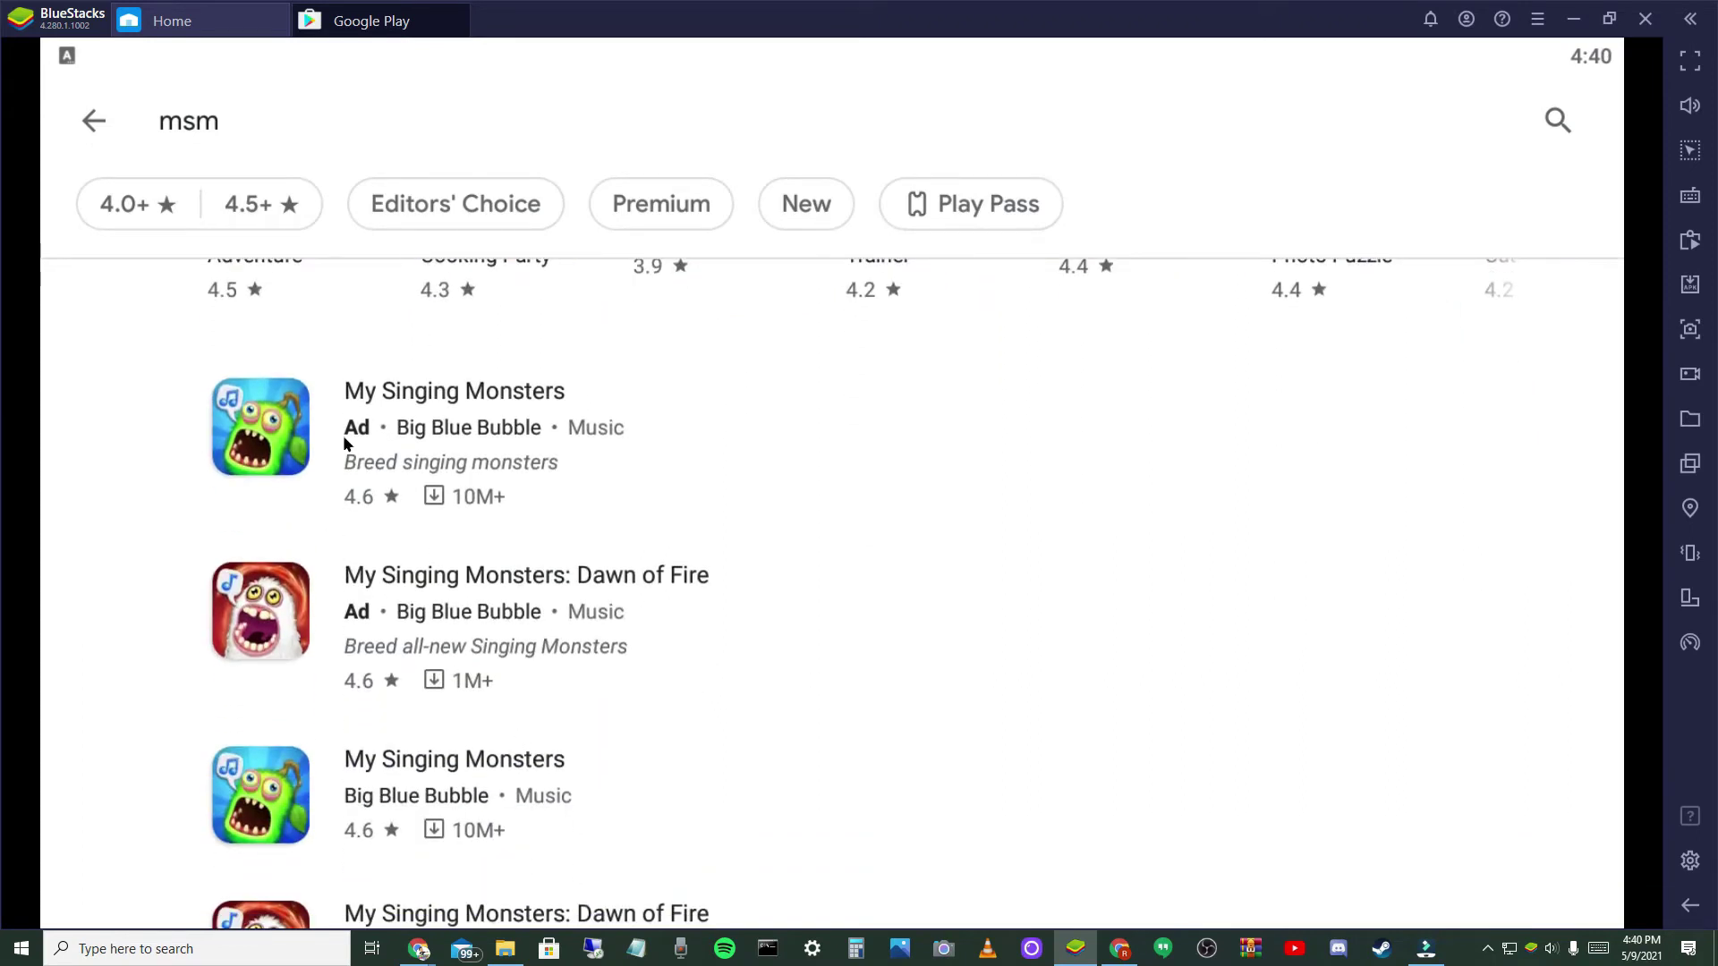
left_click(454, 799)
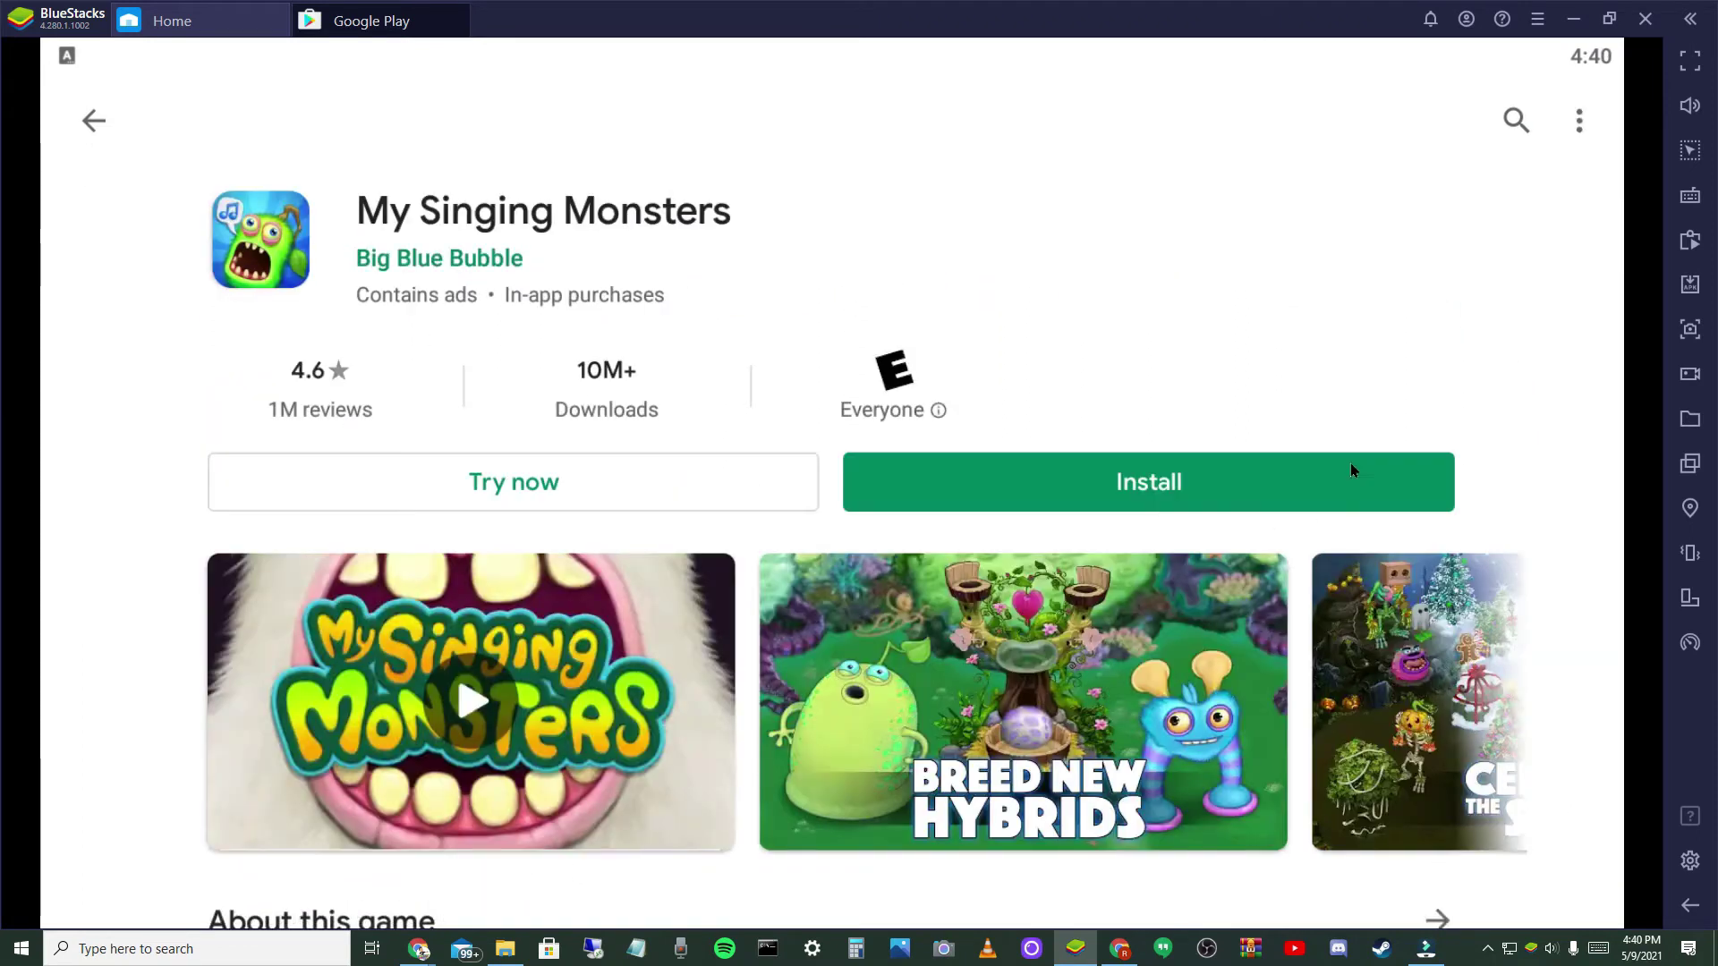
left_click(1304, 496)
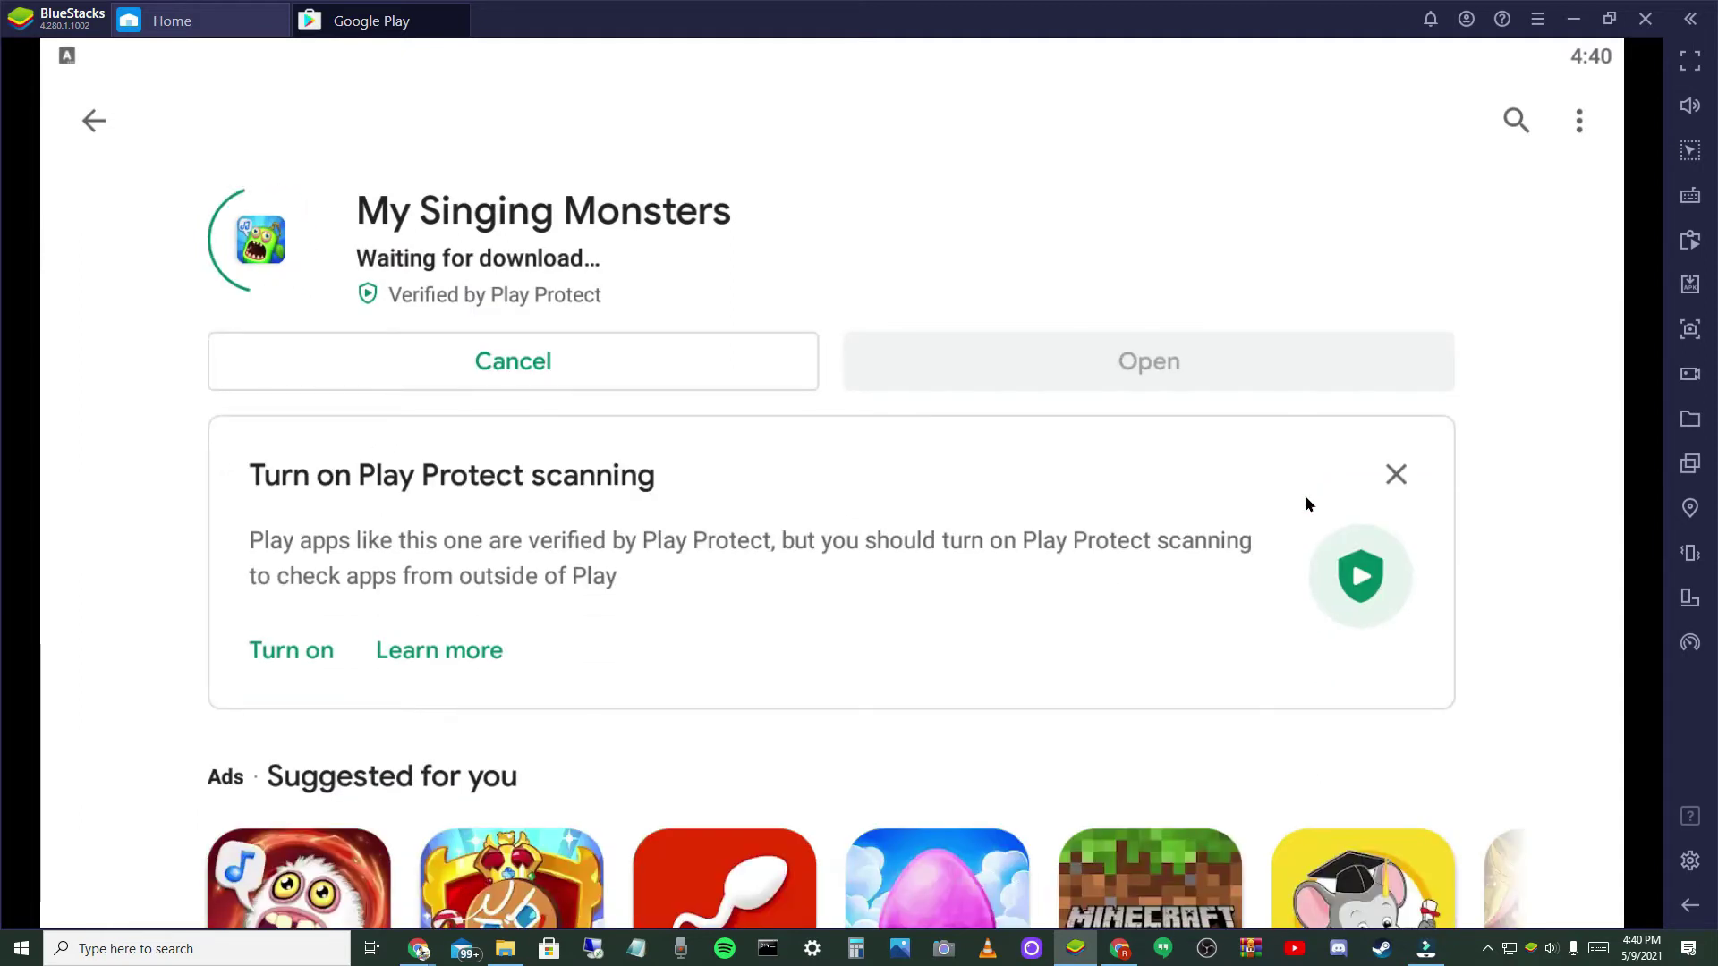
left_click(1396, 474)
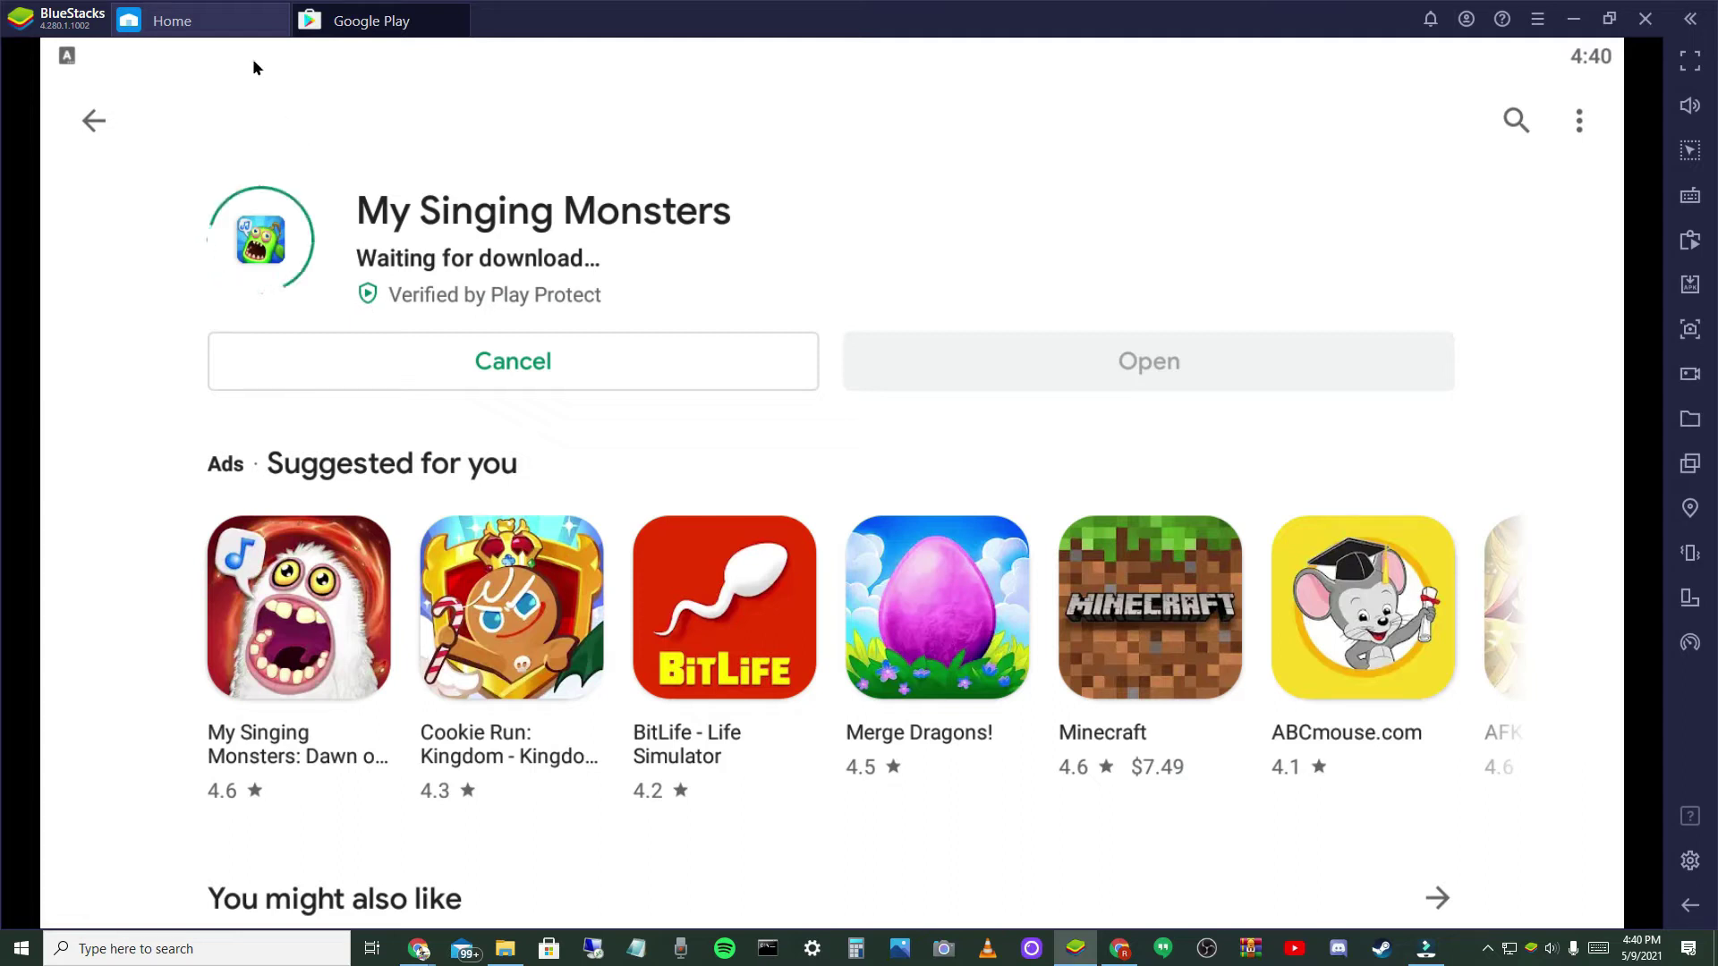
left_click(218, 20)
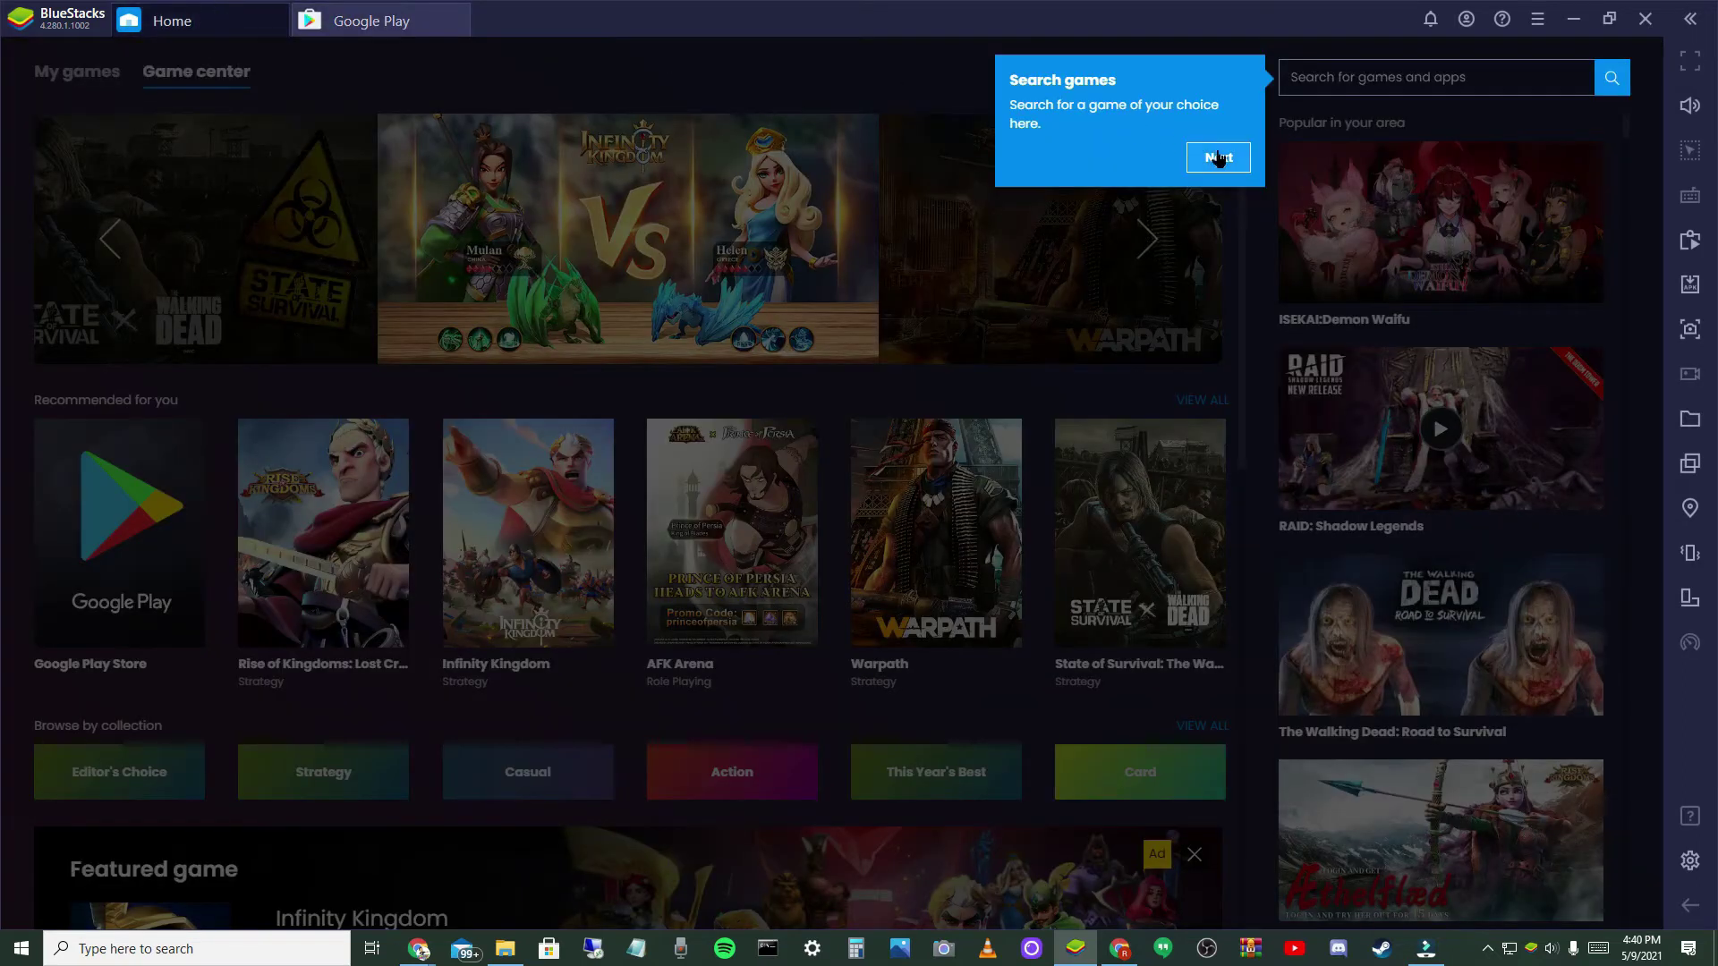
left_click(1163, 217)
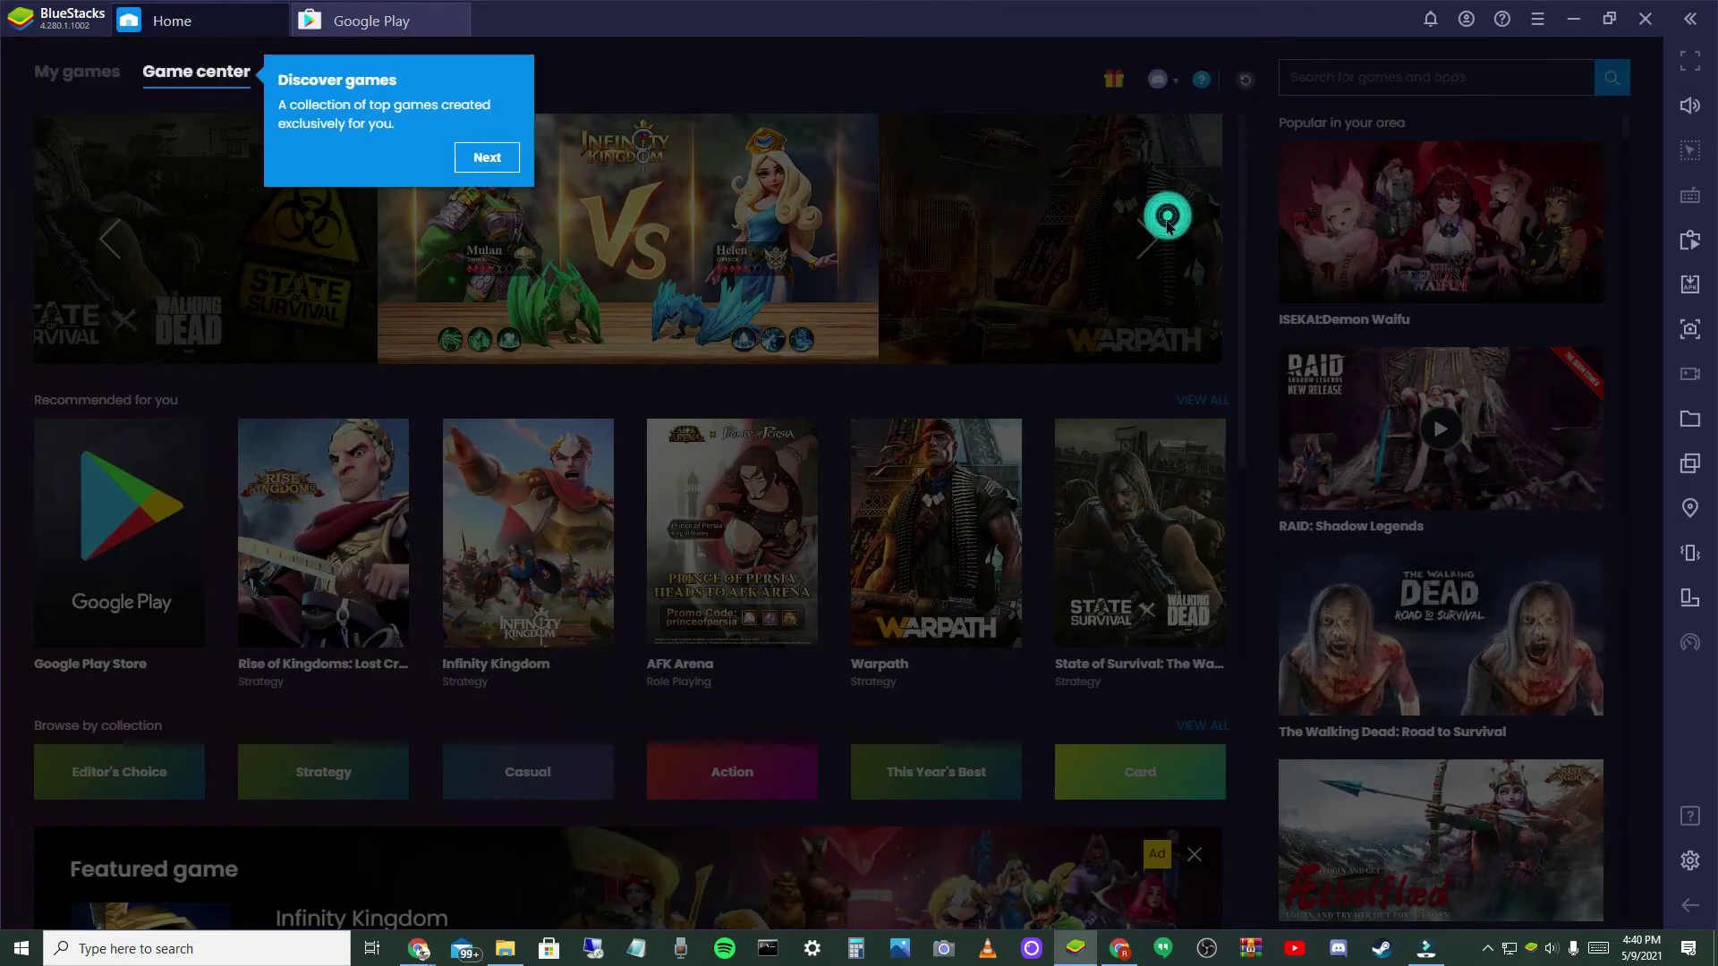
left_click(48, 83)
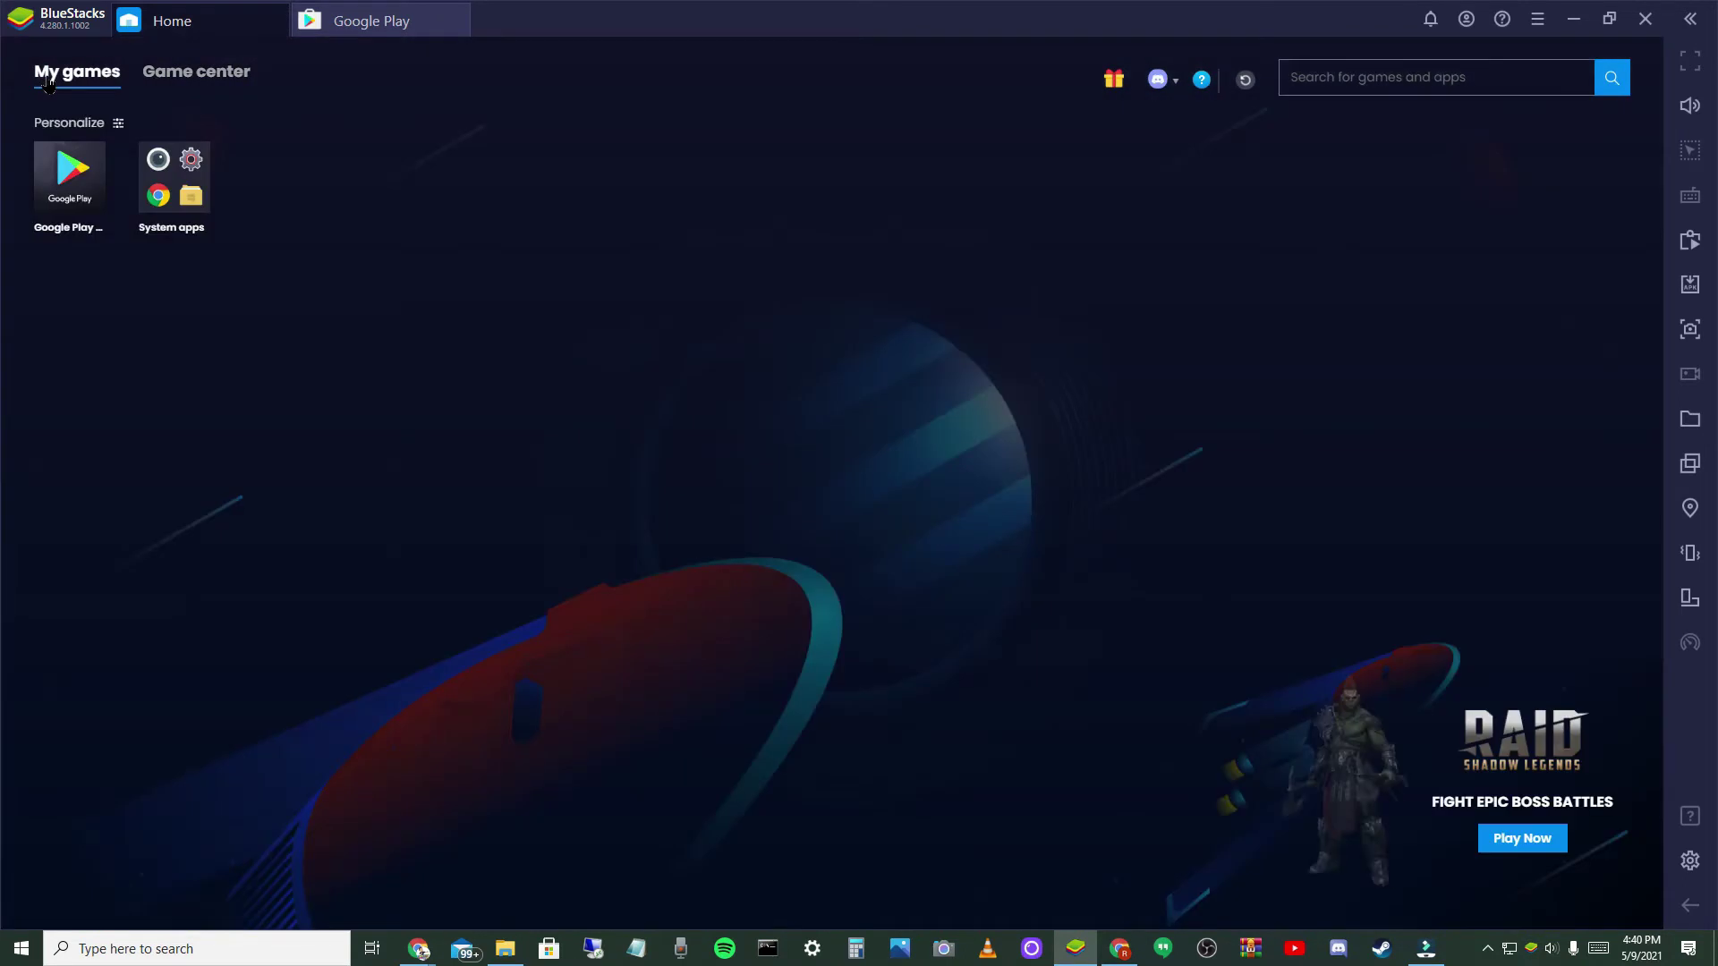
left_click(191, 197)
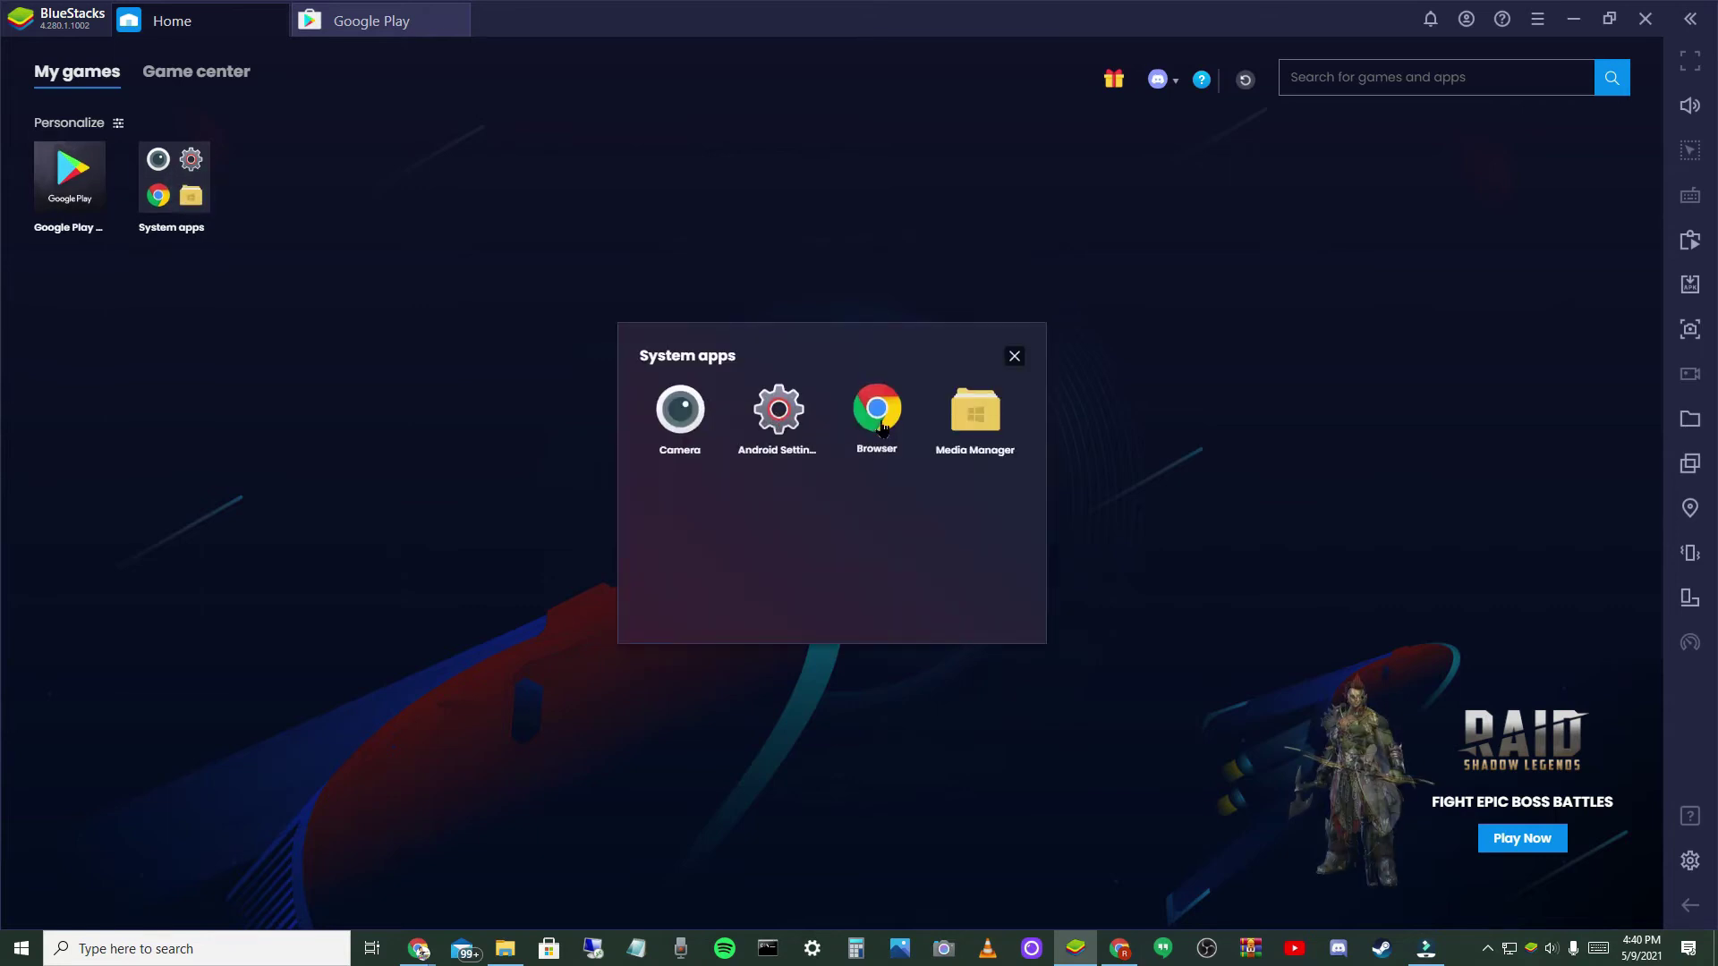
left_click(1014, 356)
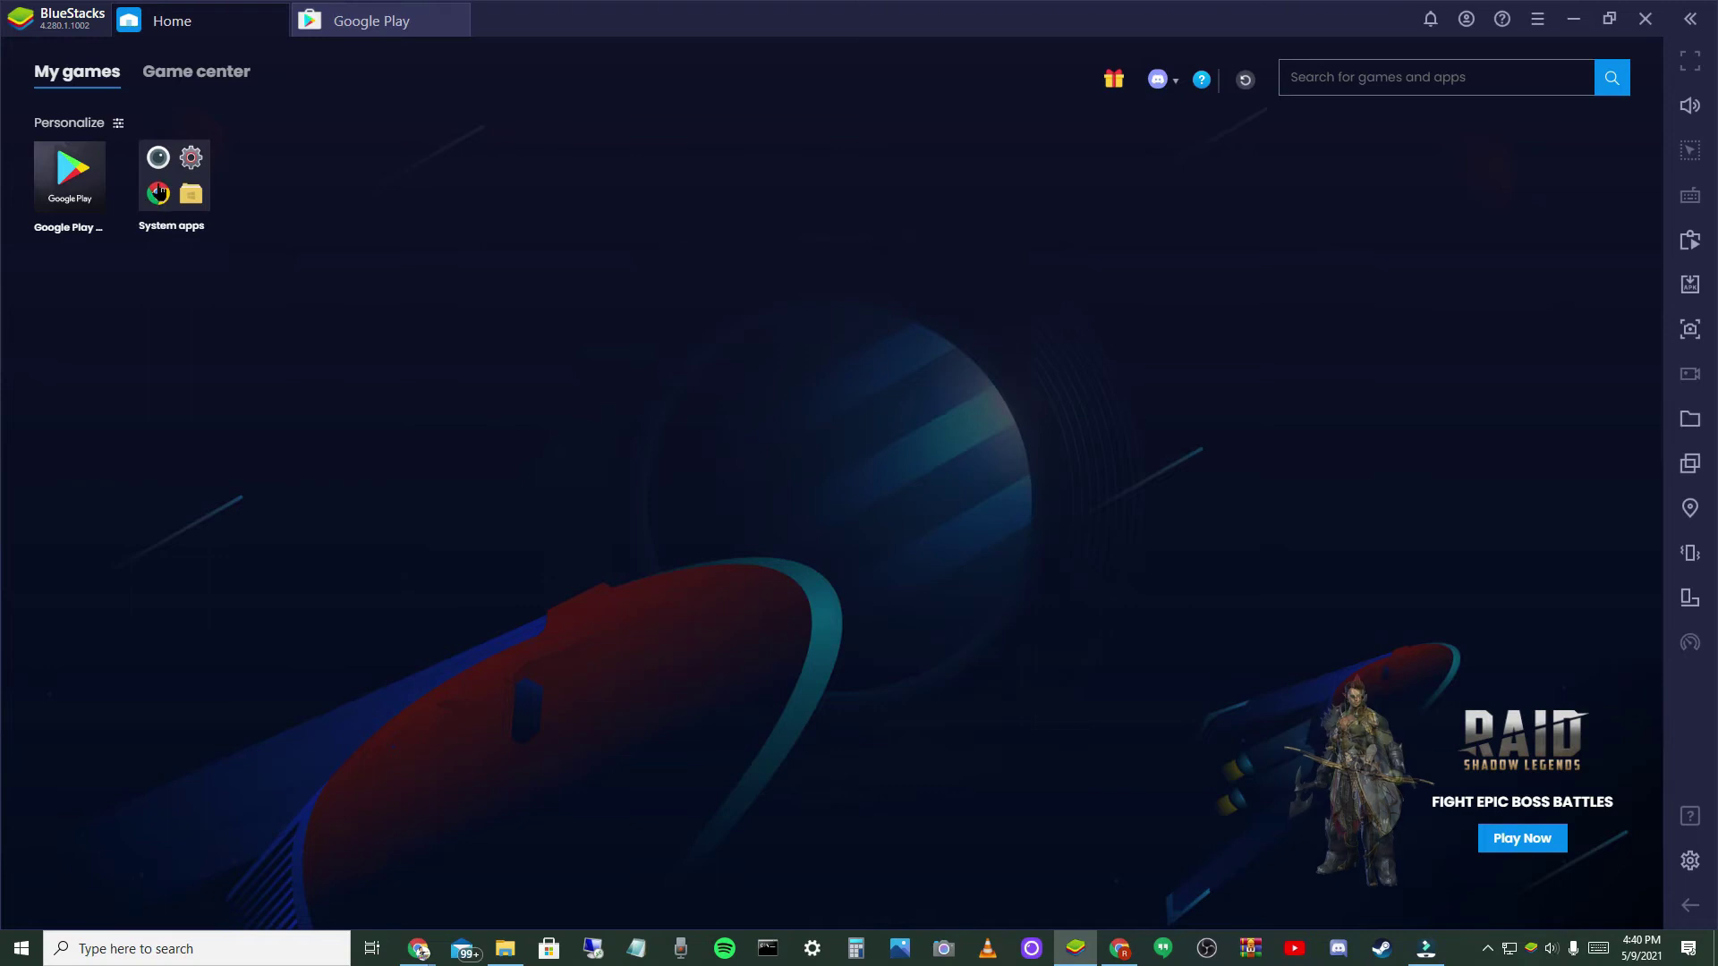
left_click(376, 22)
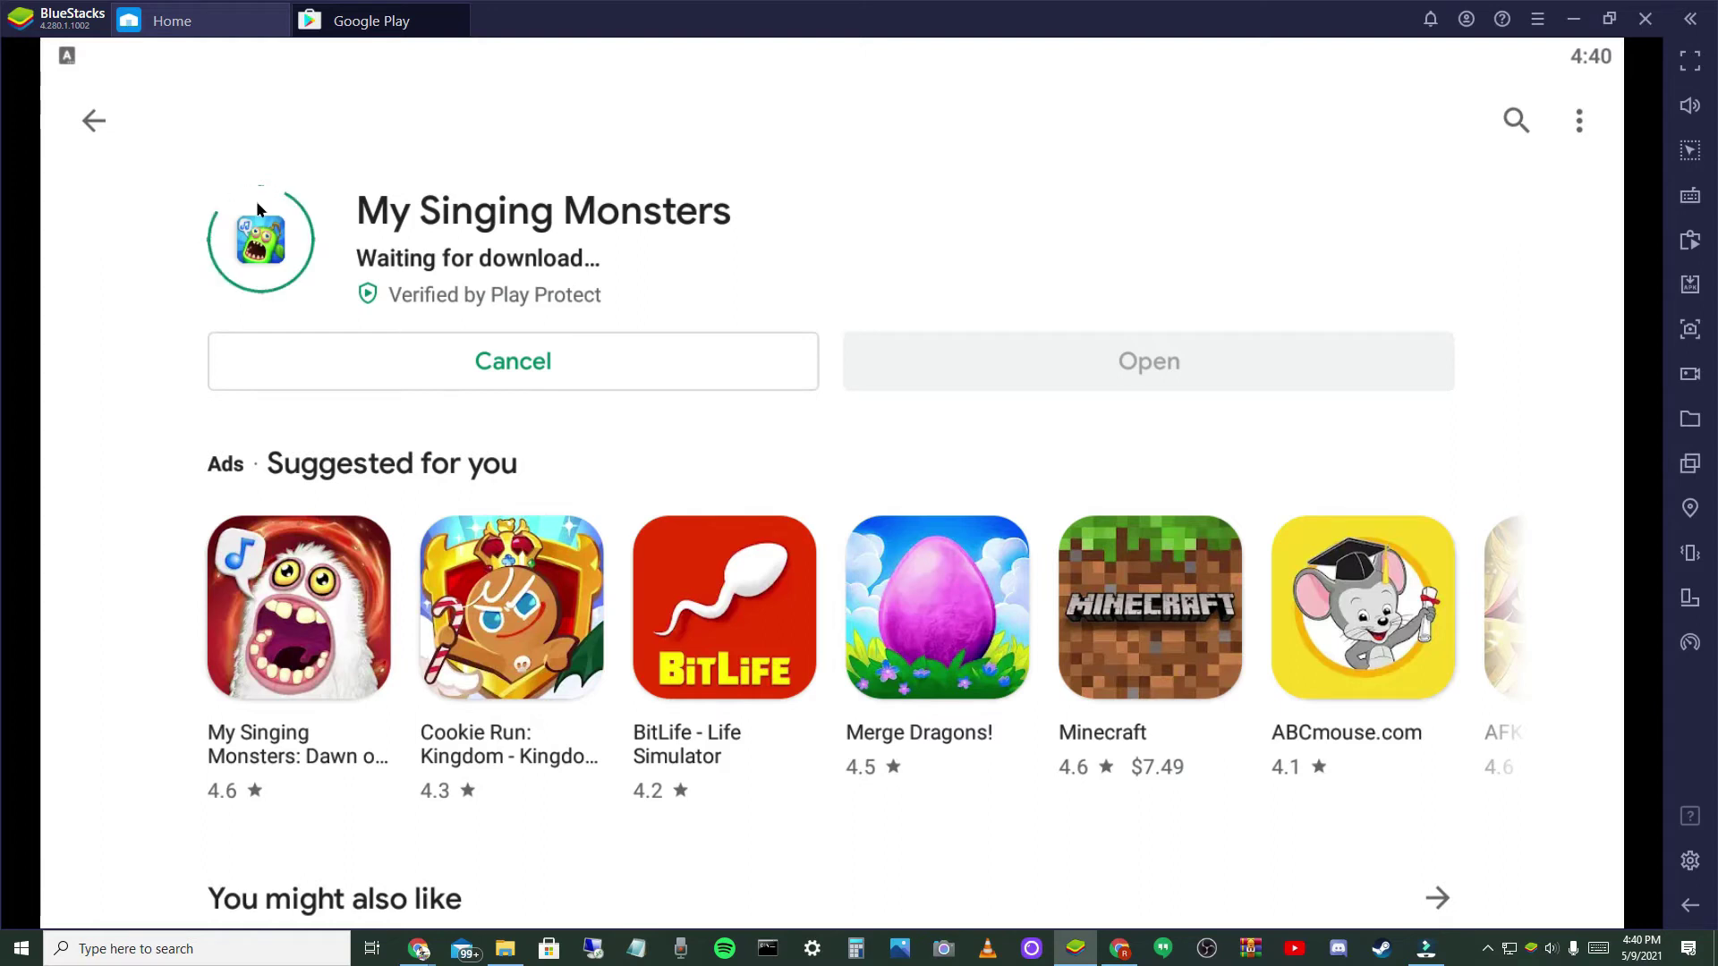
- Search the Play Store for 'Rewards' and install Google Opinion Rewards
left_click(87, 125)
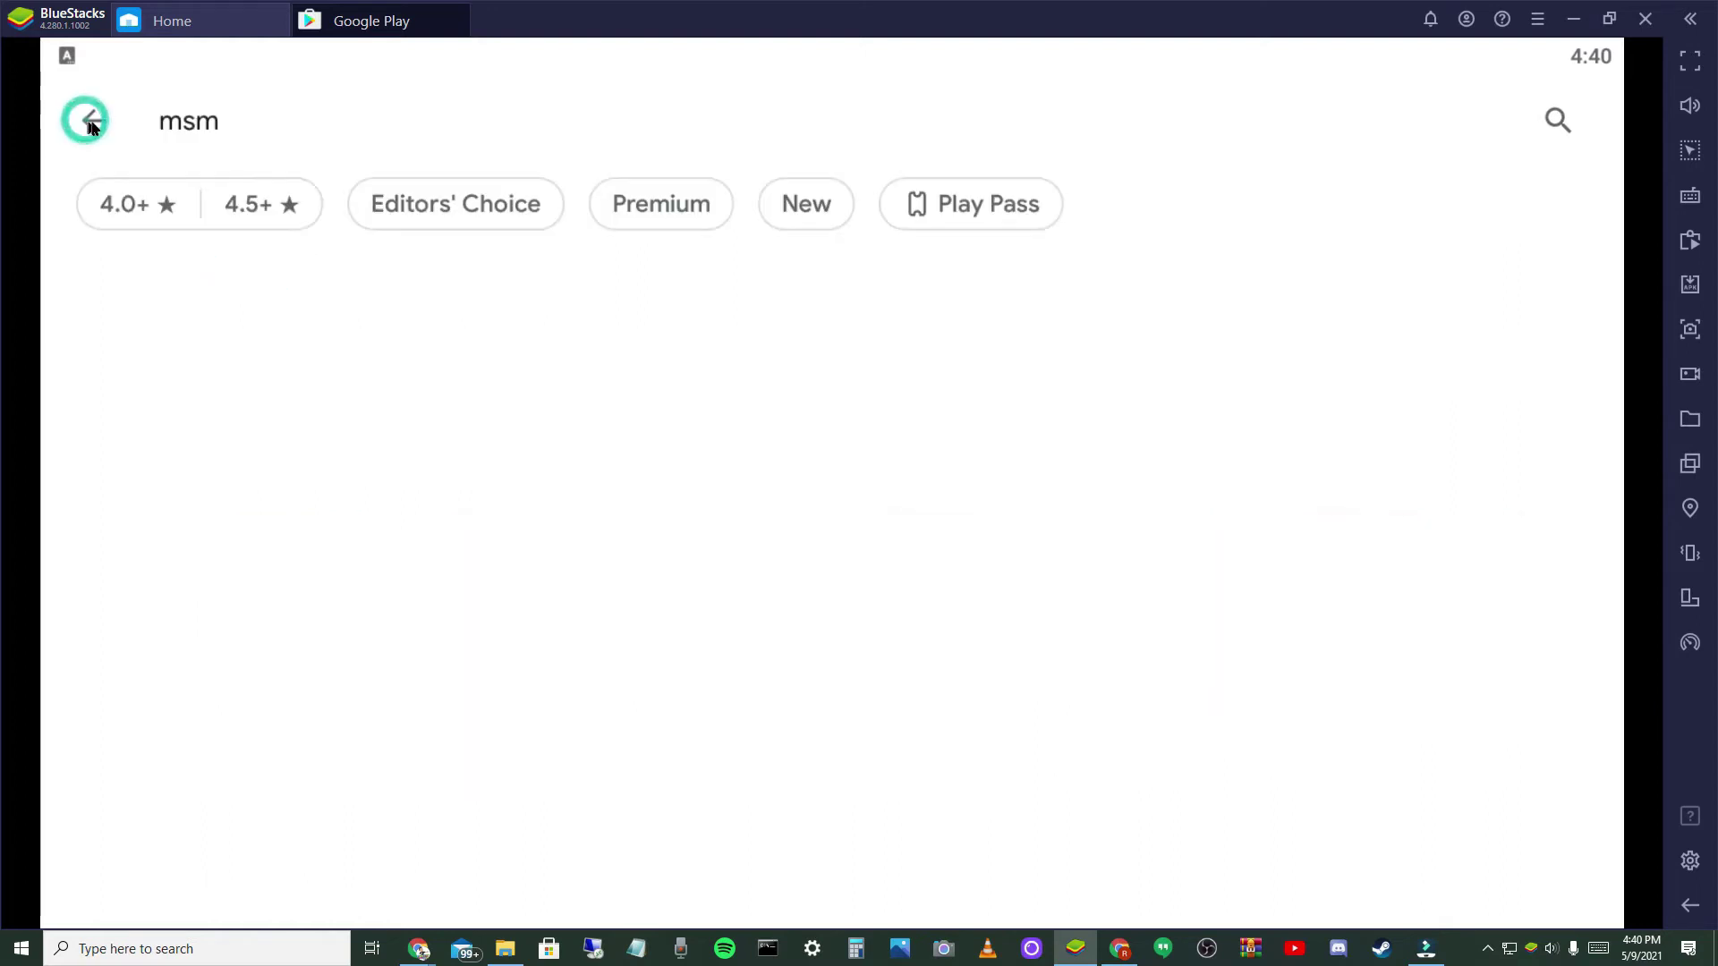
left_click(345, 159)
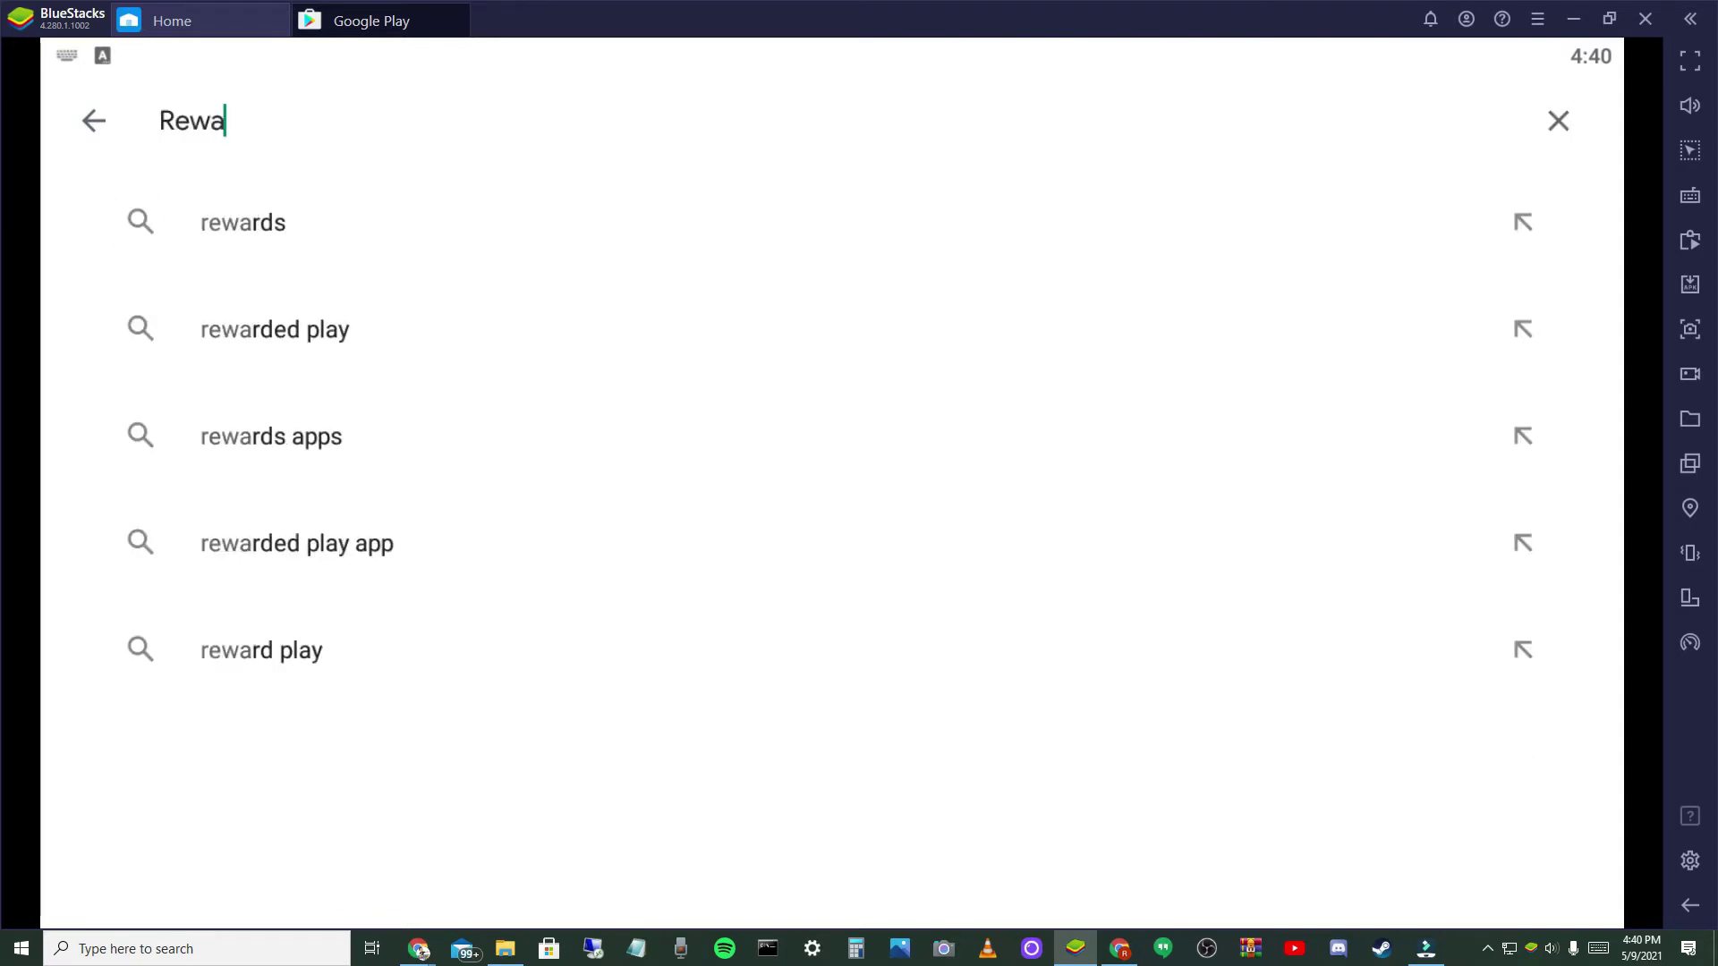
type("rds")
key("Return")
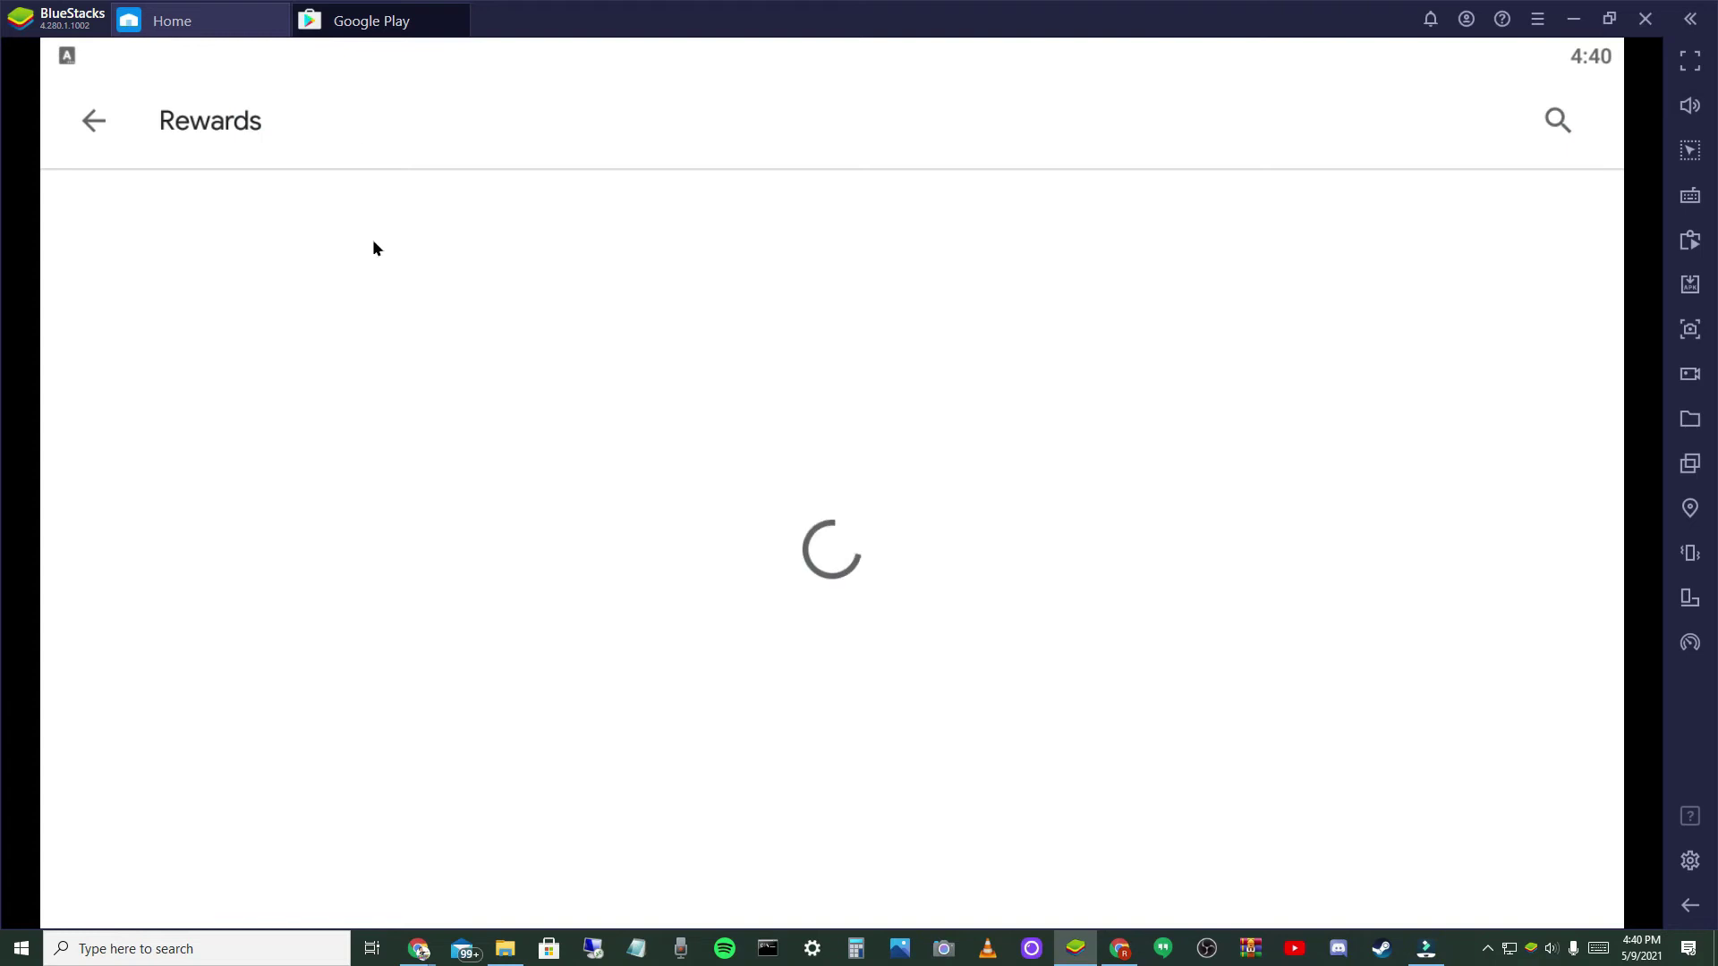
left_click(1408, 253)
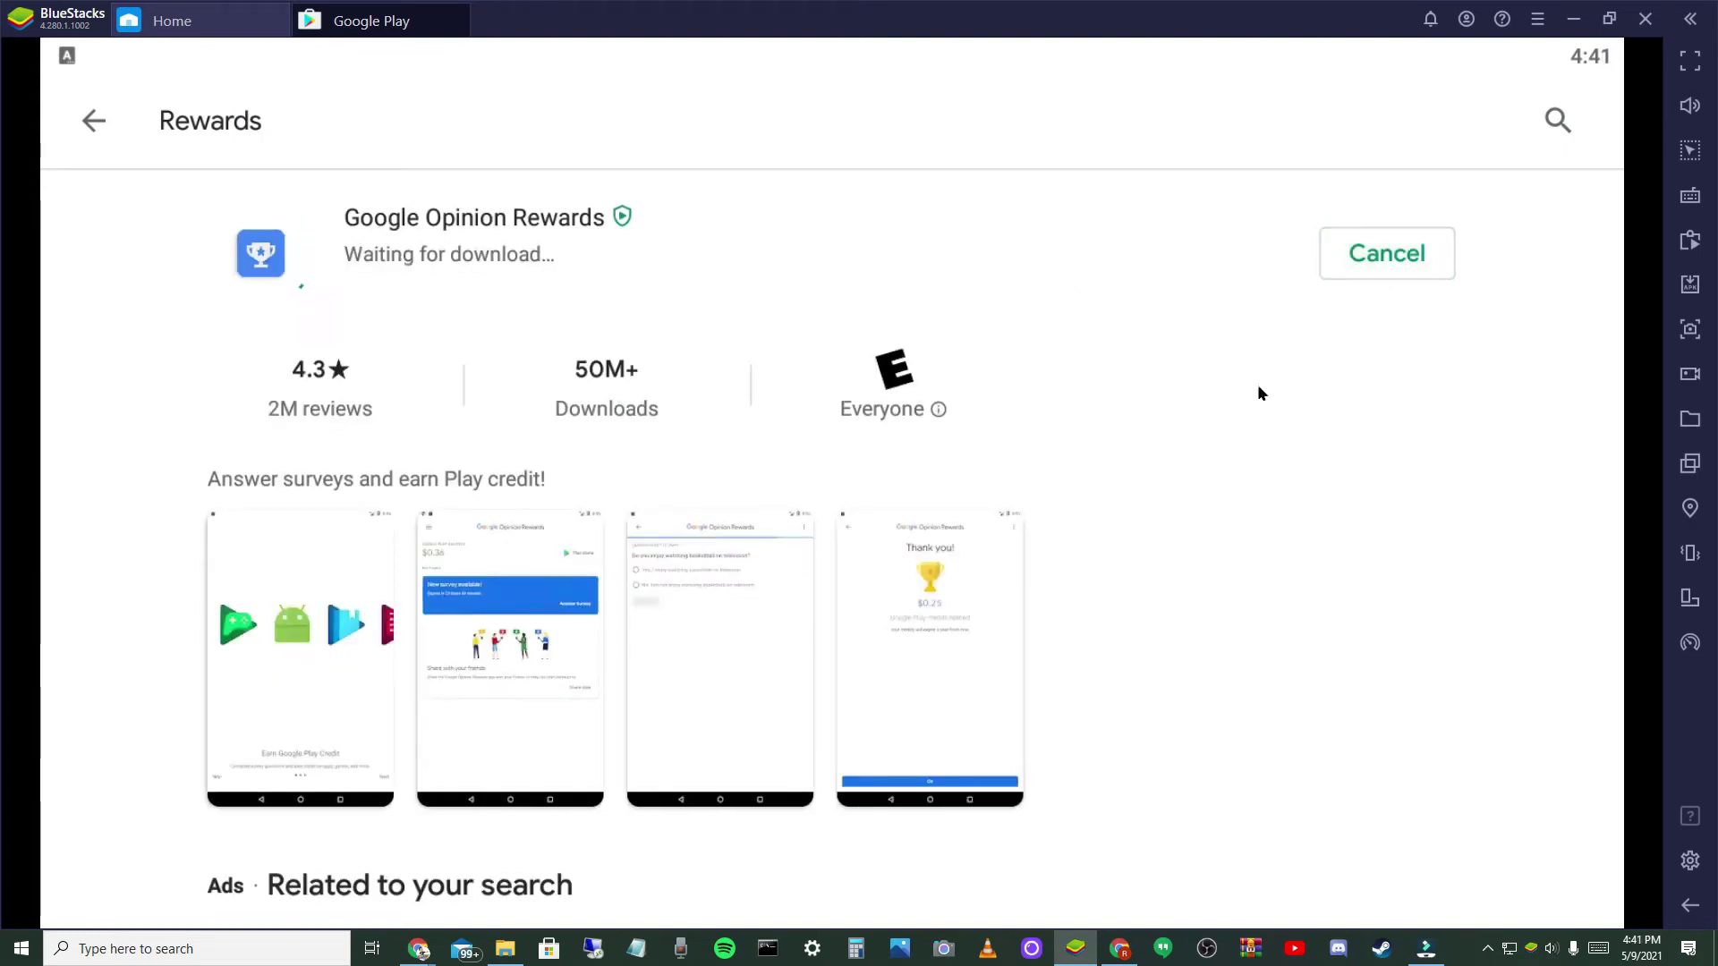
- Return to BlueStacks home, reload it, view installed games, and switch to the Play Store
left_click(196, 22)
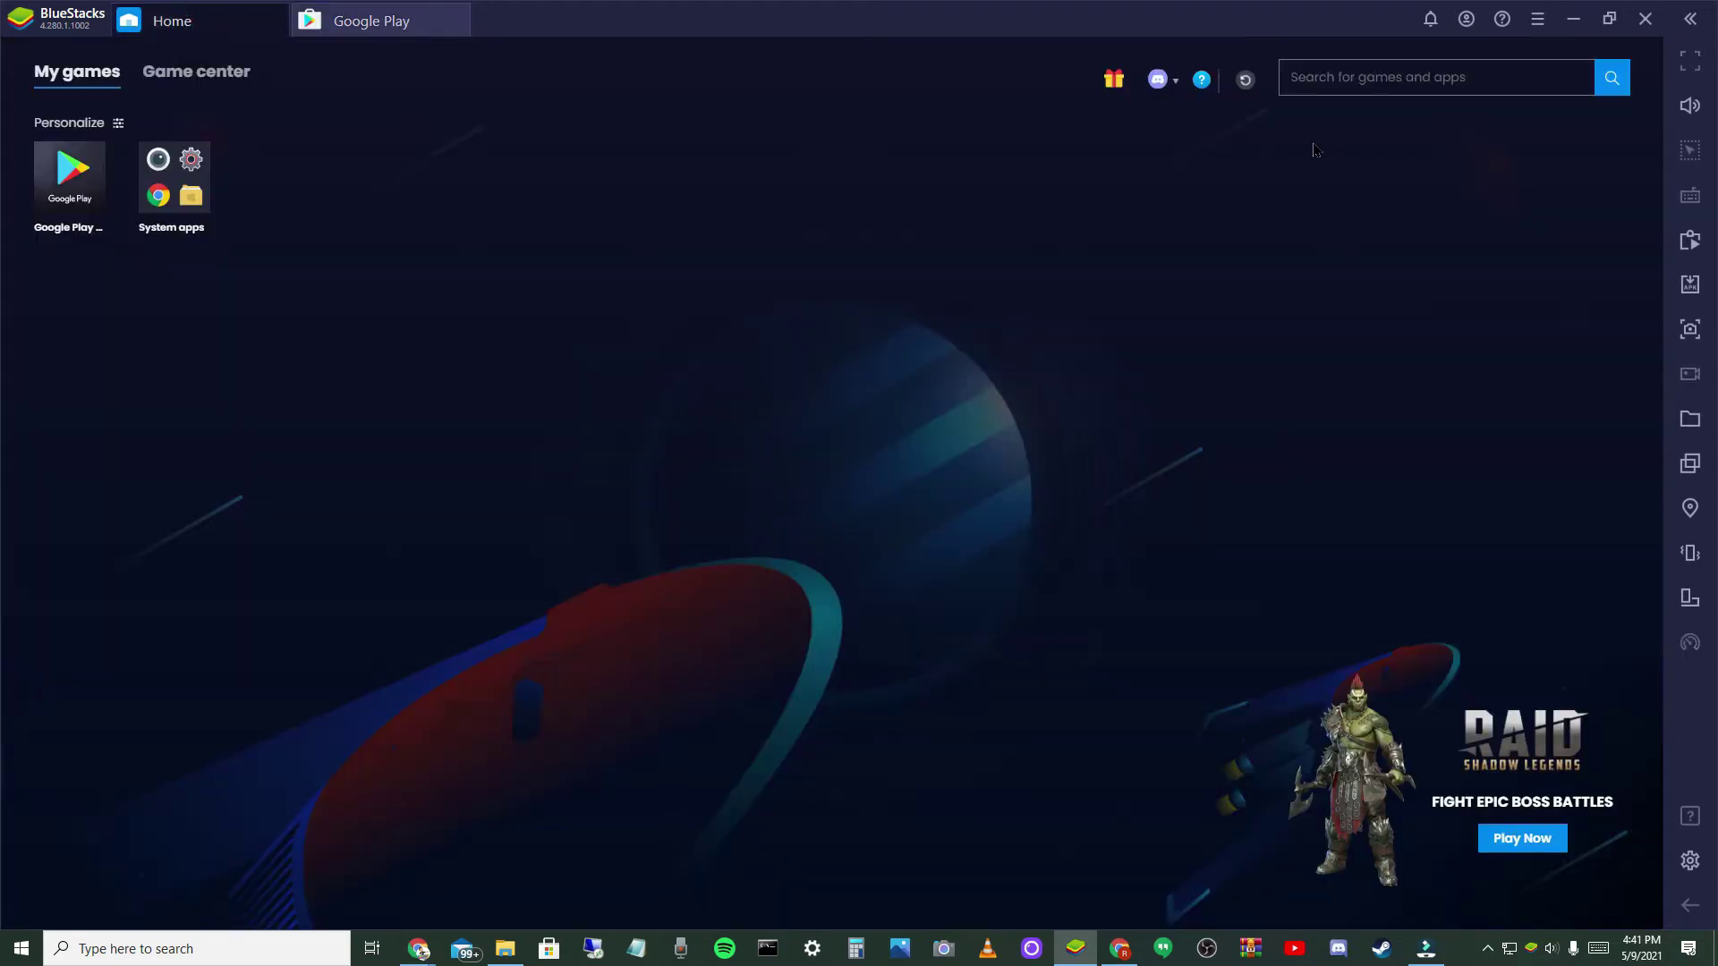
left_click(1245, 82)
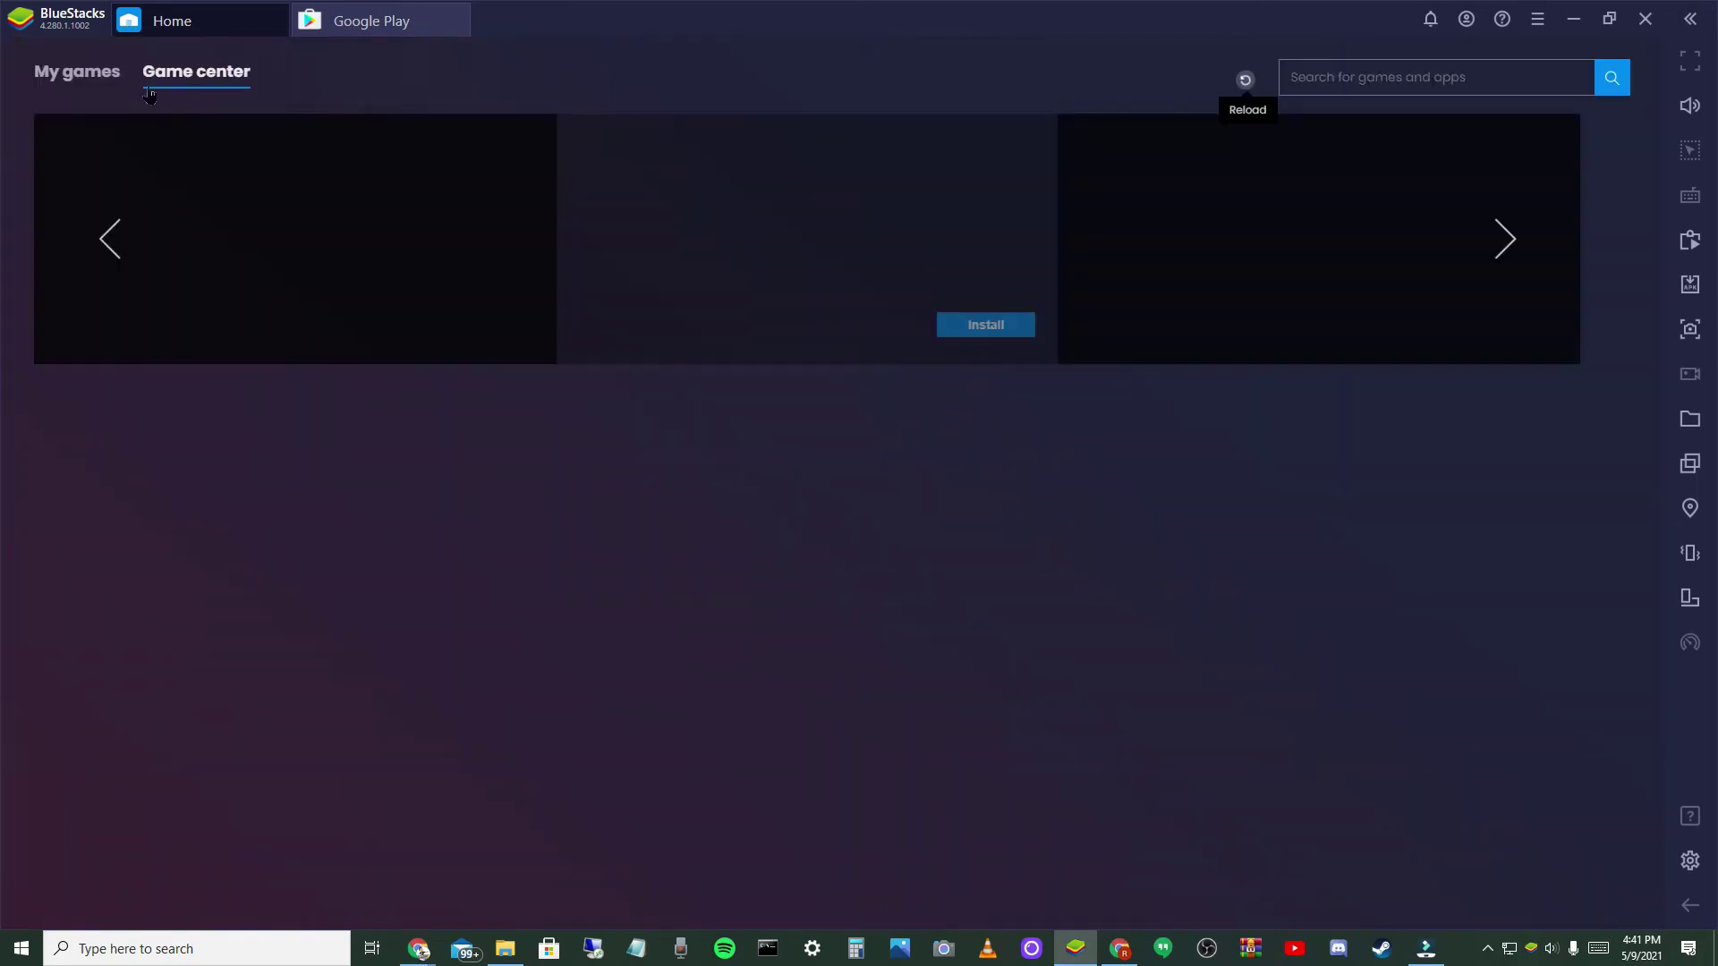
left_click(87, 76)
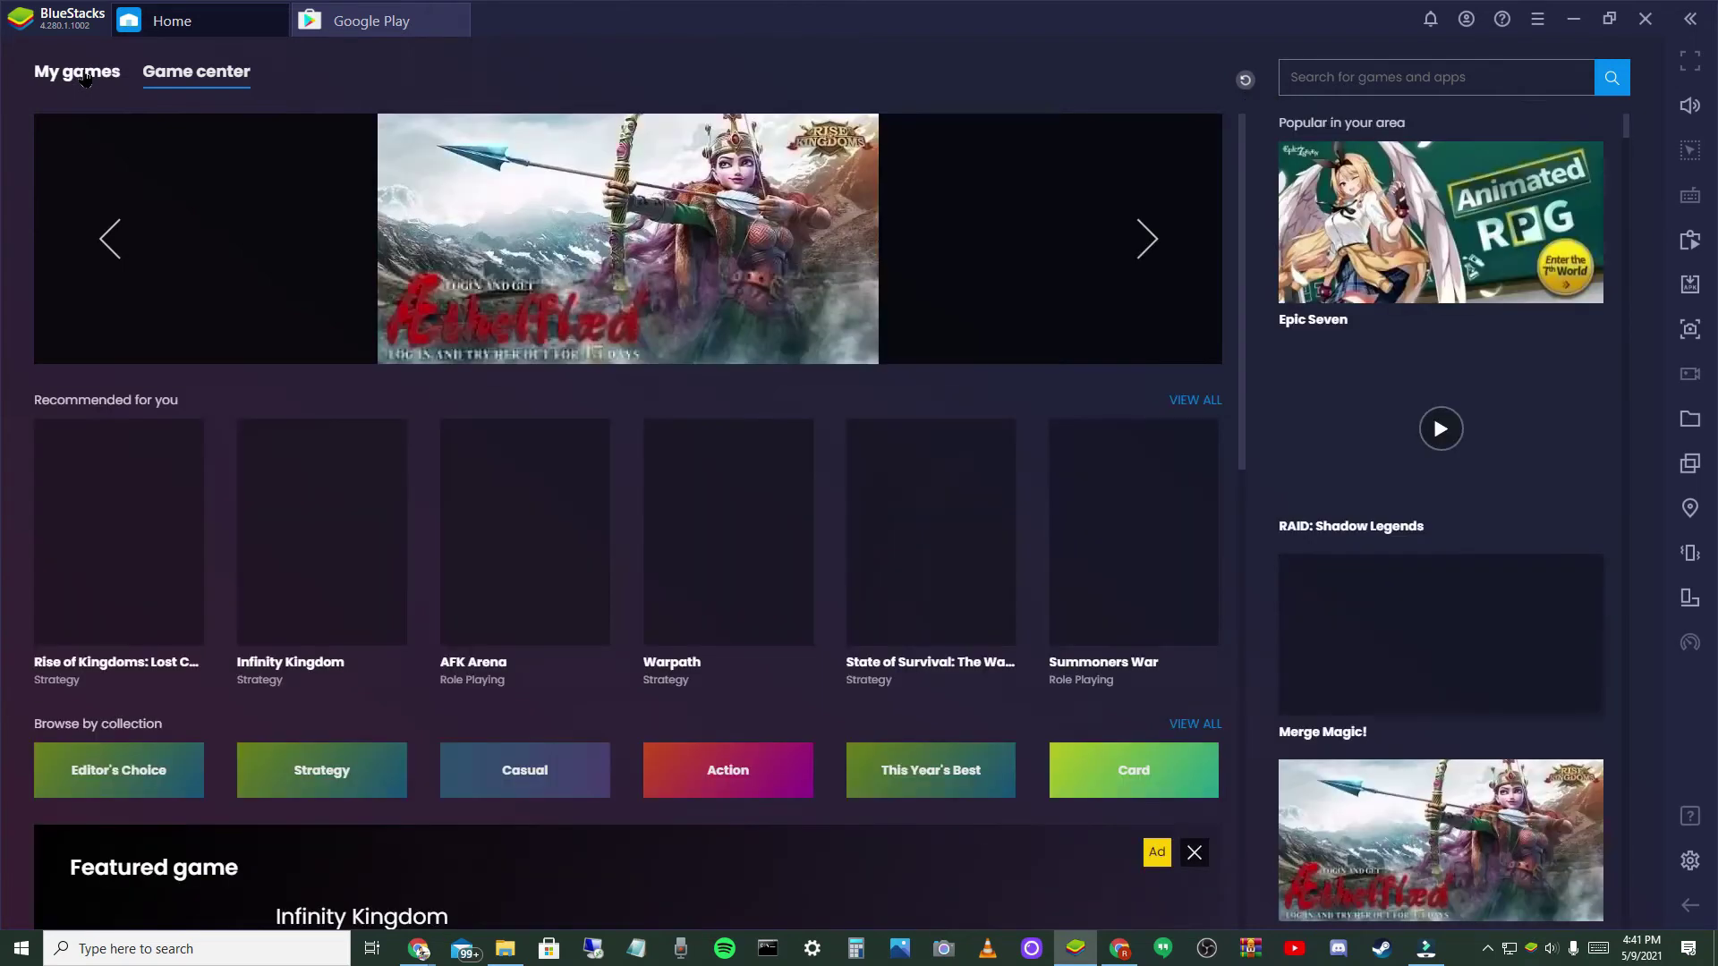
left_click(85, 76)
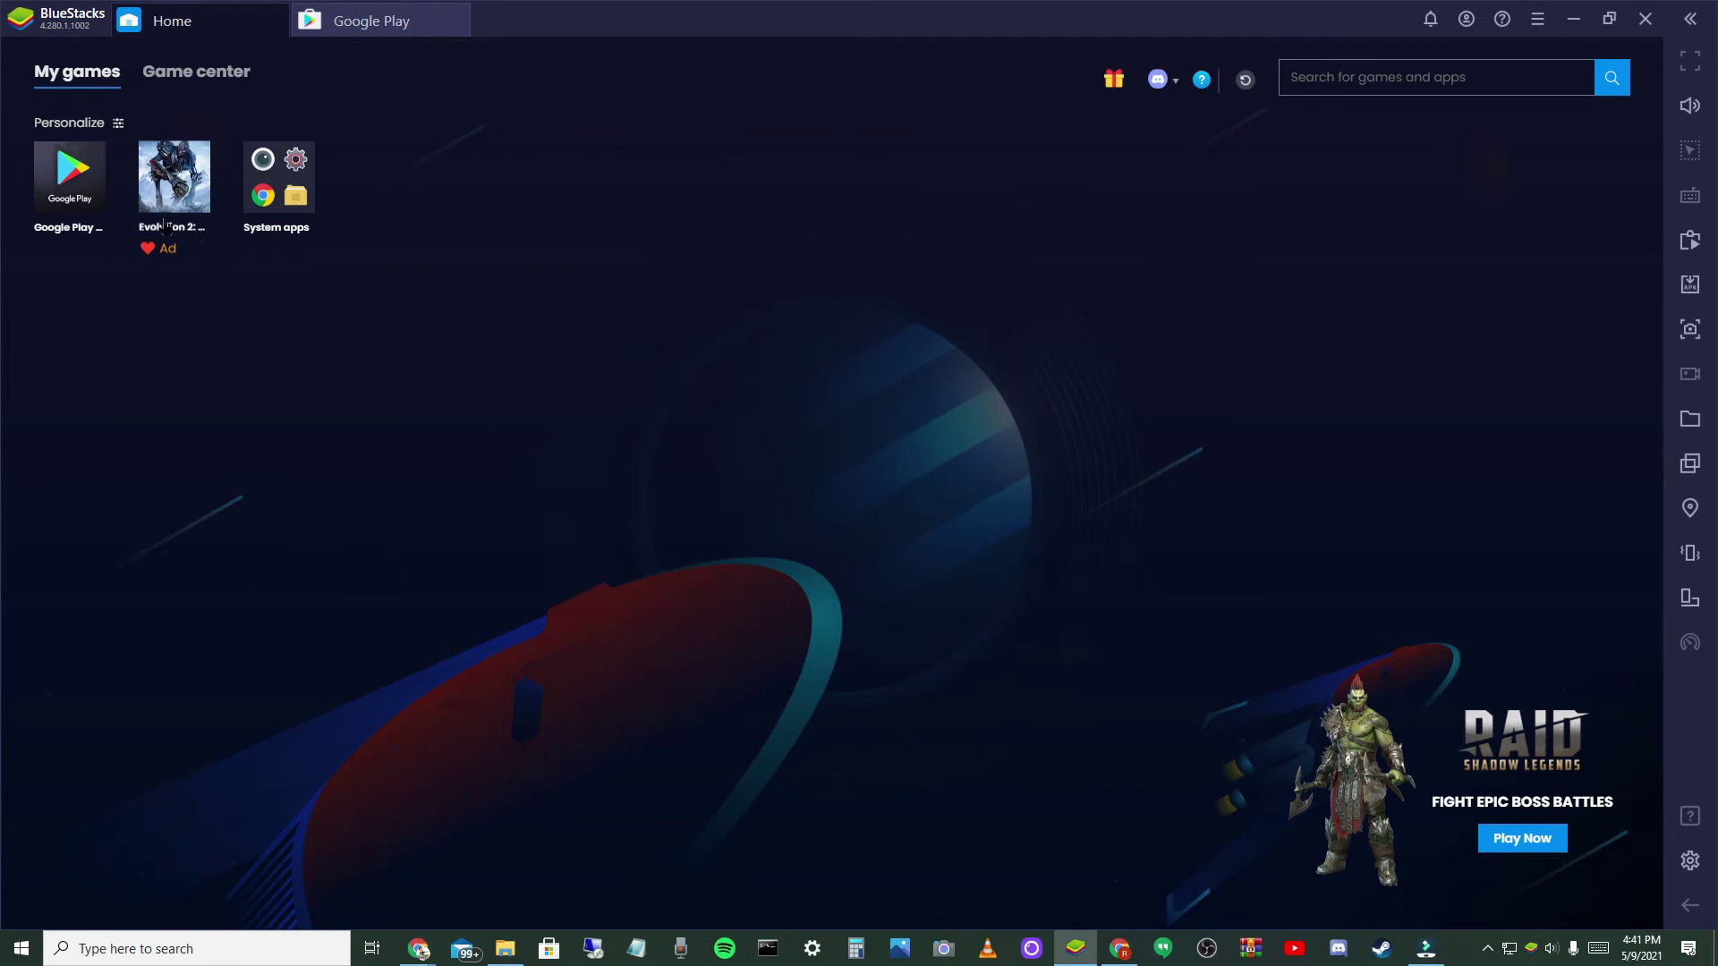
left_click(333, 19)
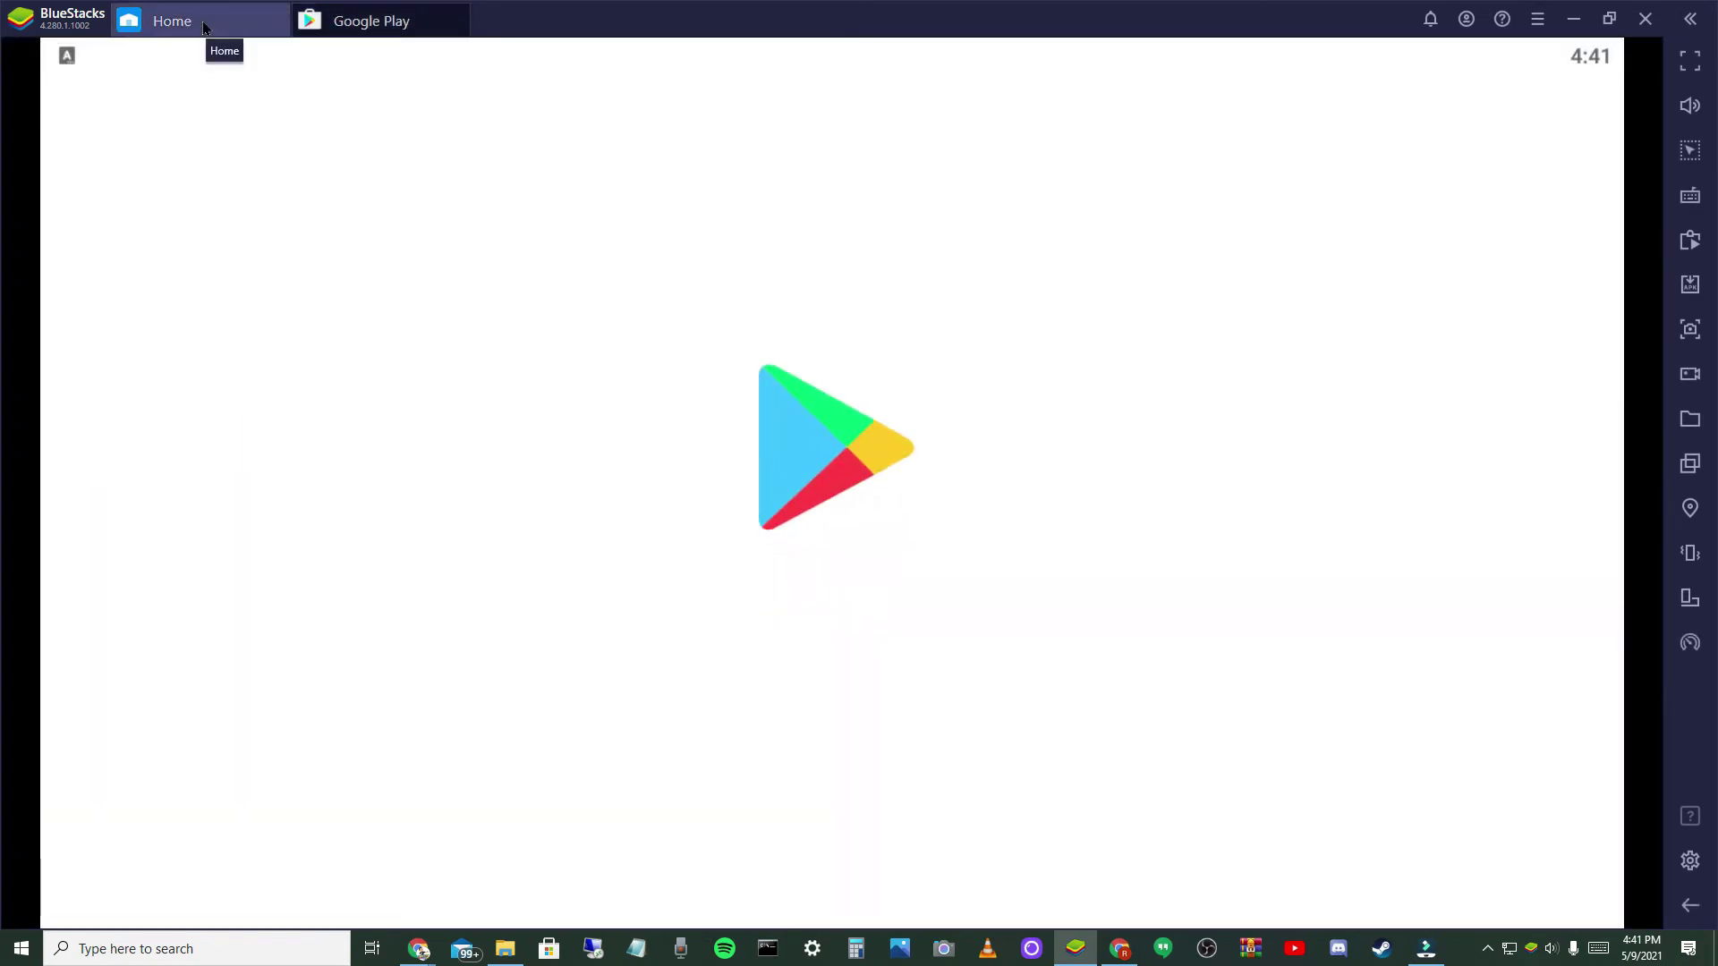
- Go back to BlueStacks home, reload, and browse the installed-apps list
left_click(203, 26)
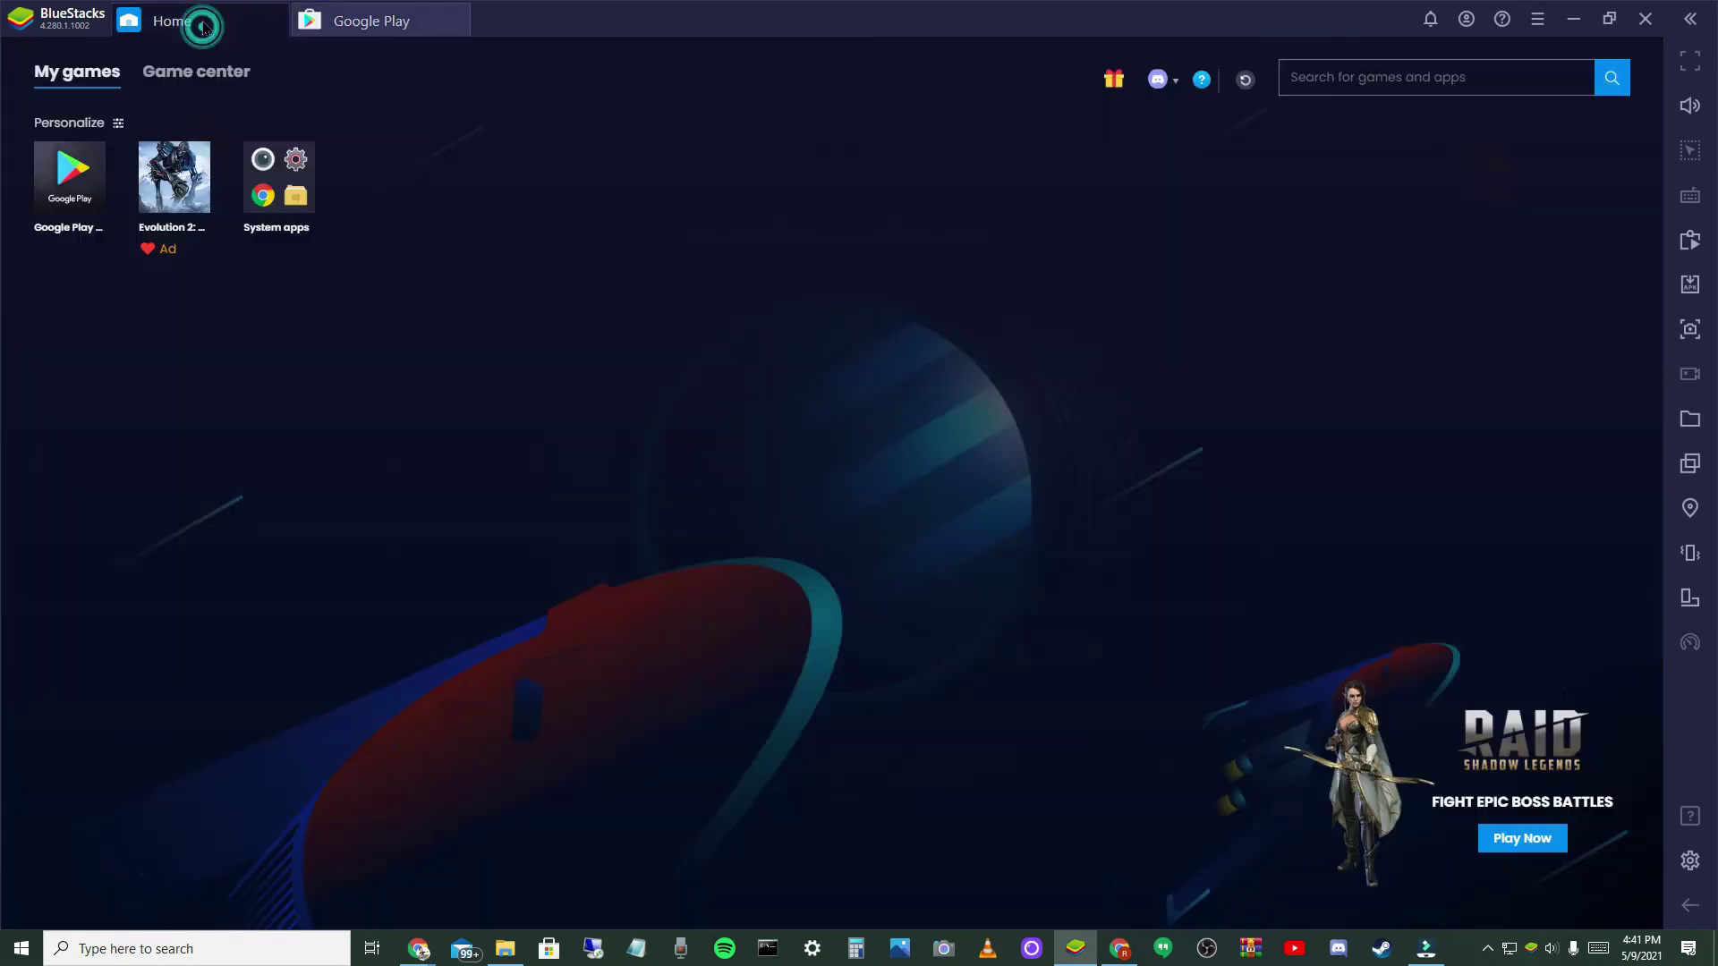
left_click(1246, 80)
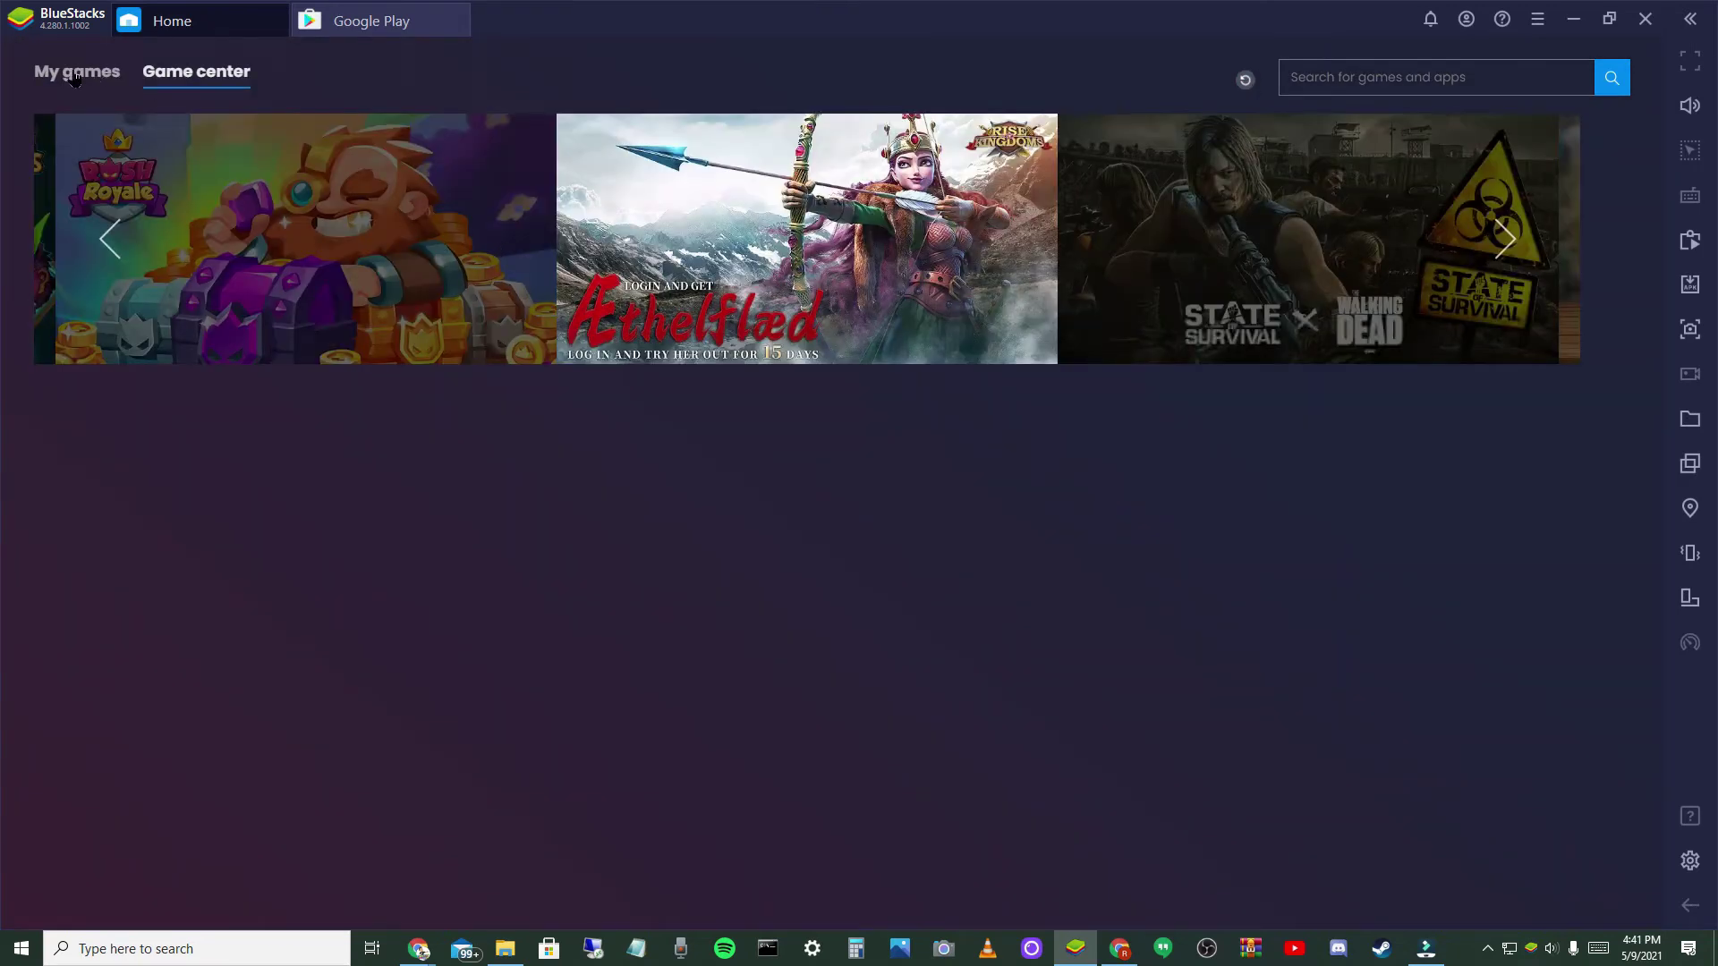
left_click(74, 79)
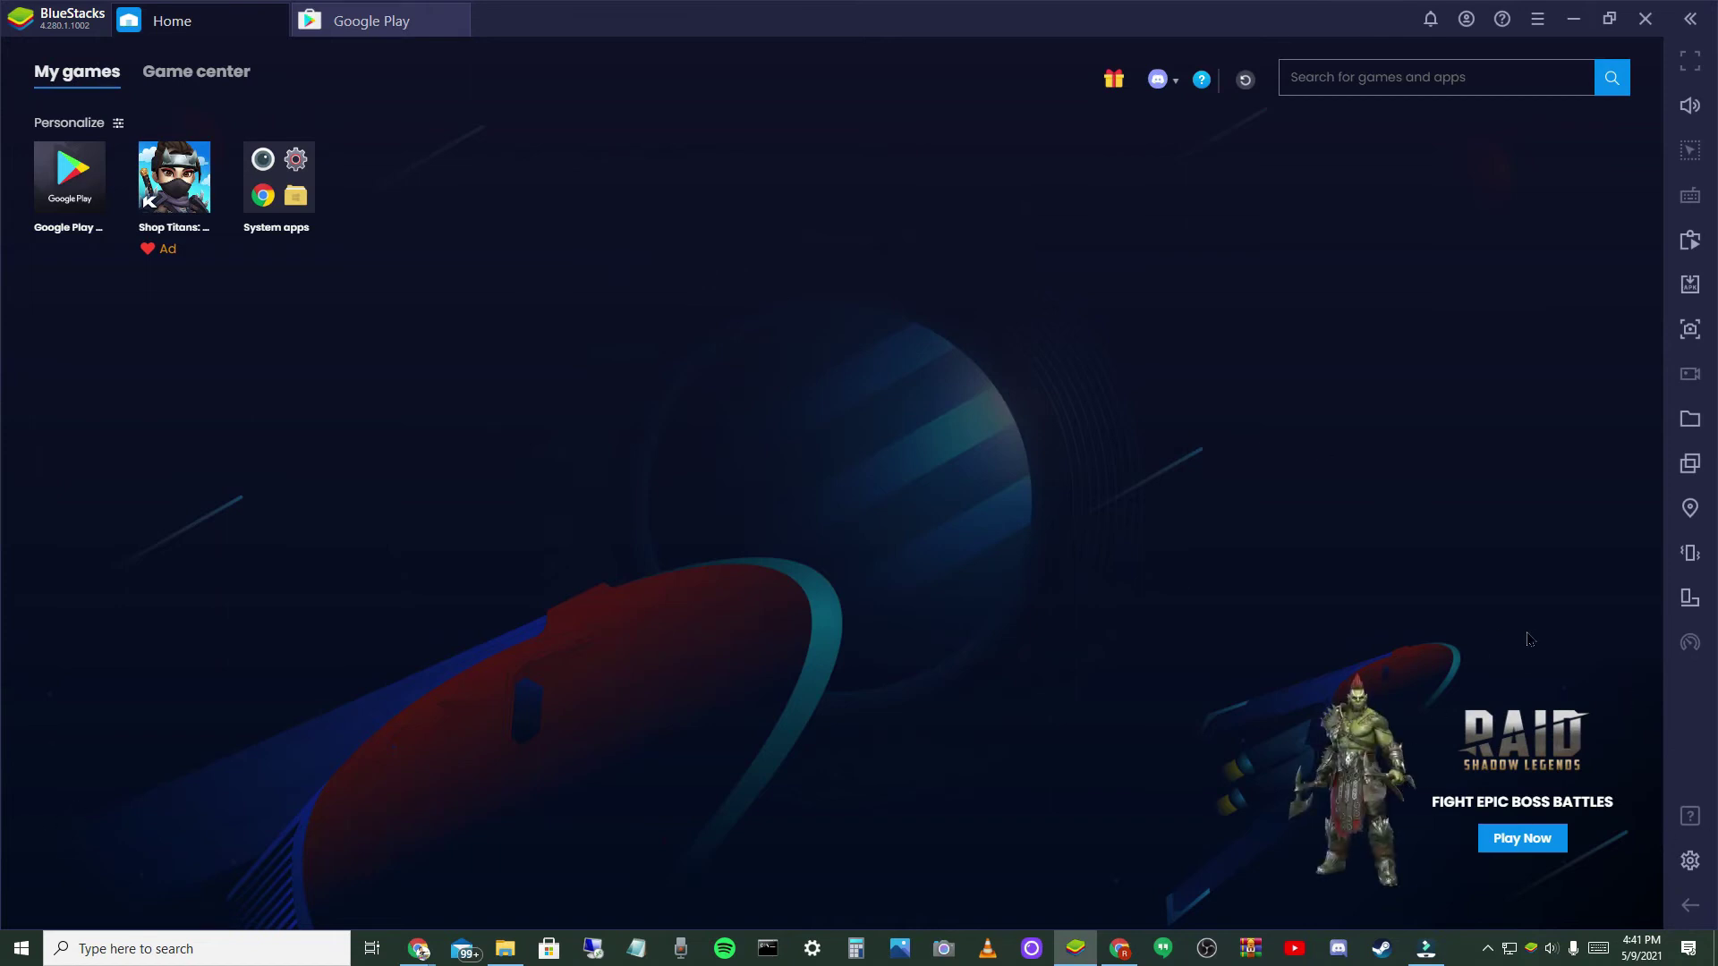
left_click(1690, 599)
left_click(1693, 599)
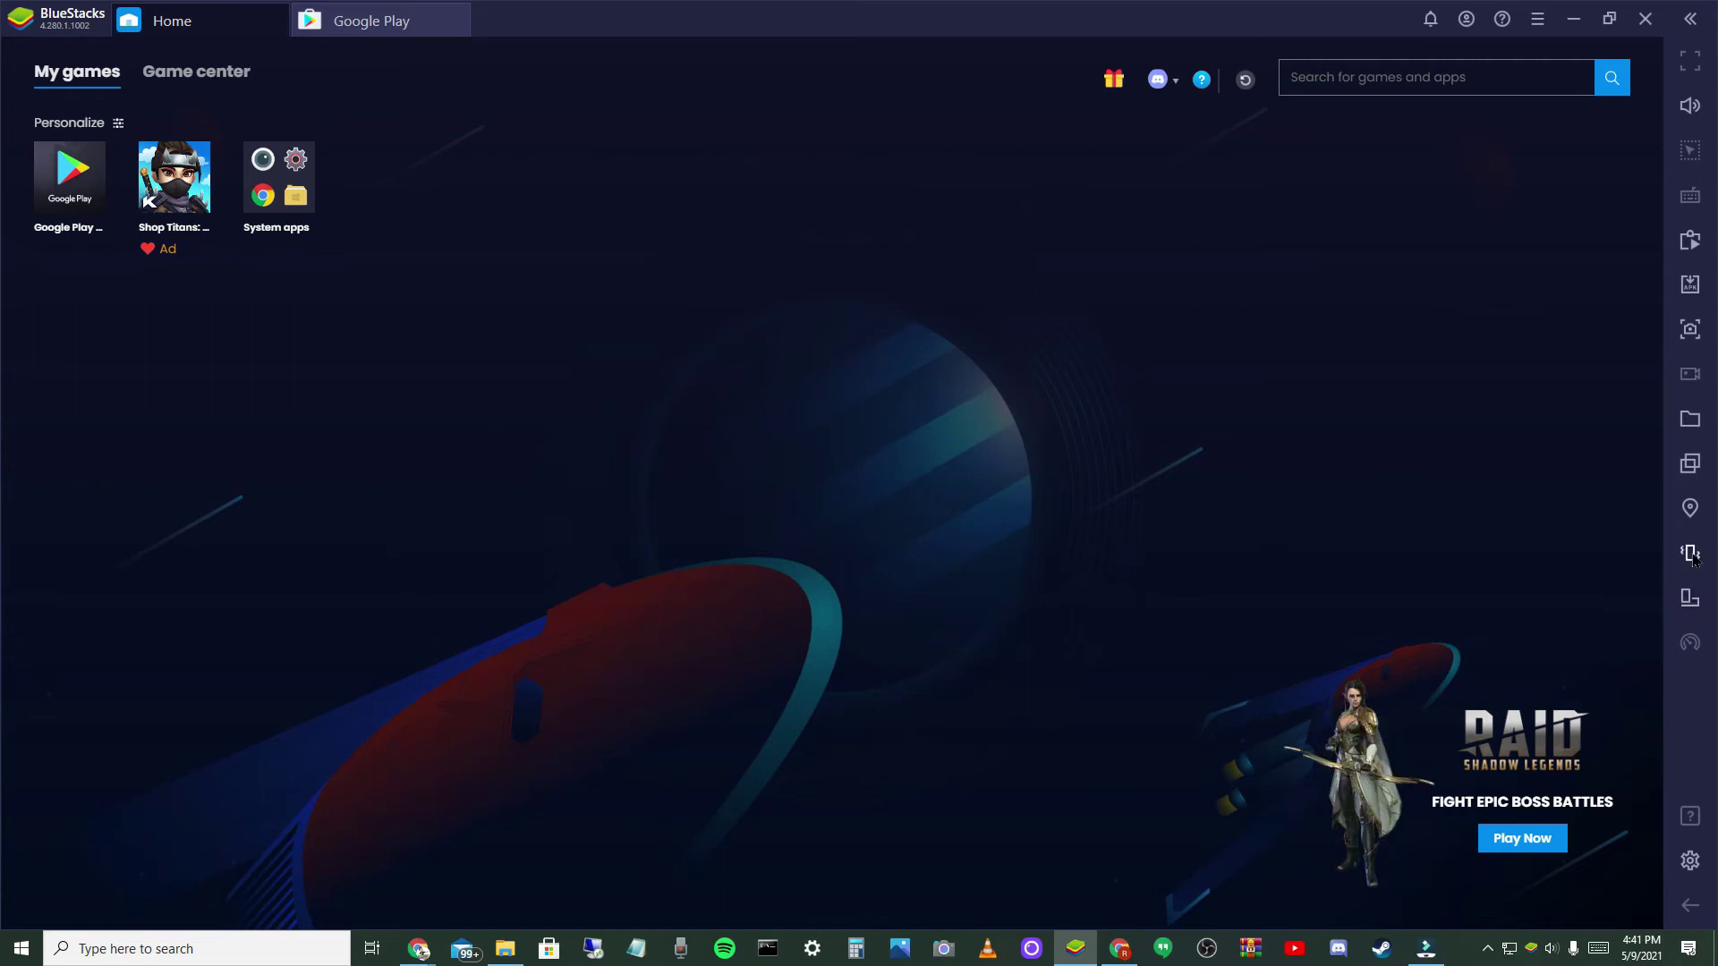
left_click(1693, 554)
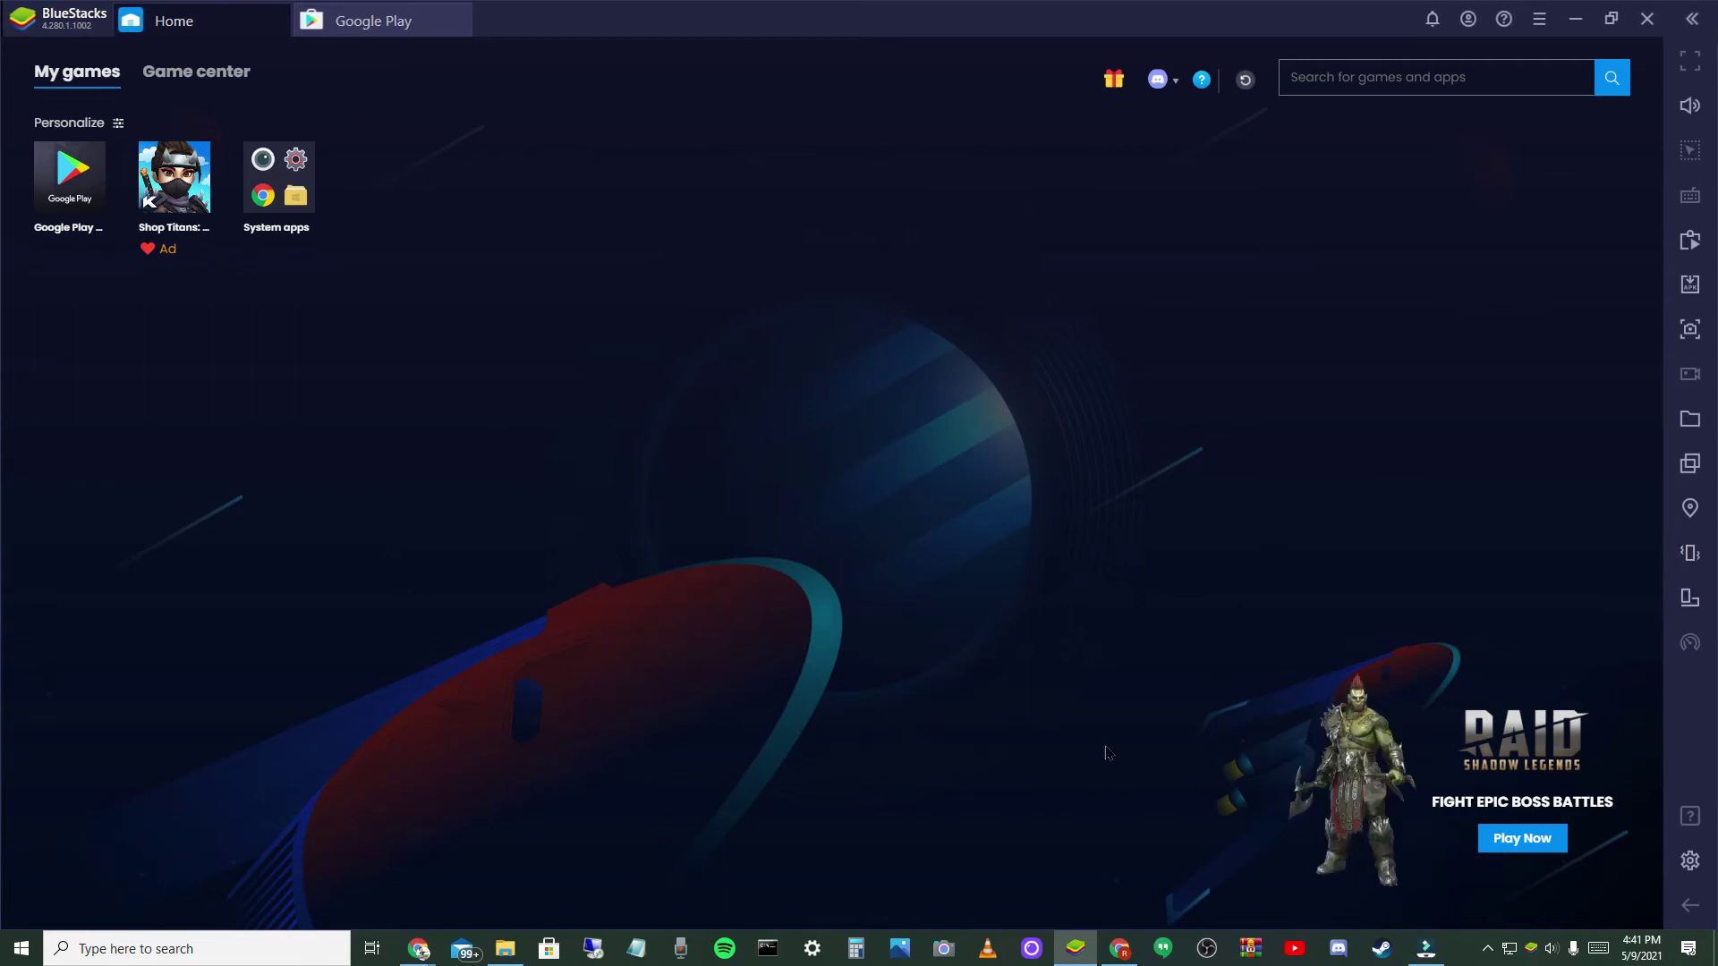
left_click(1163, 668)
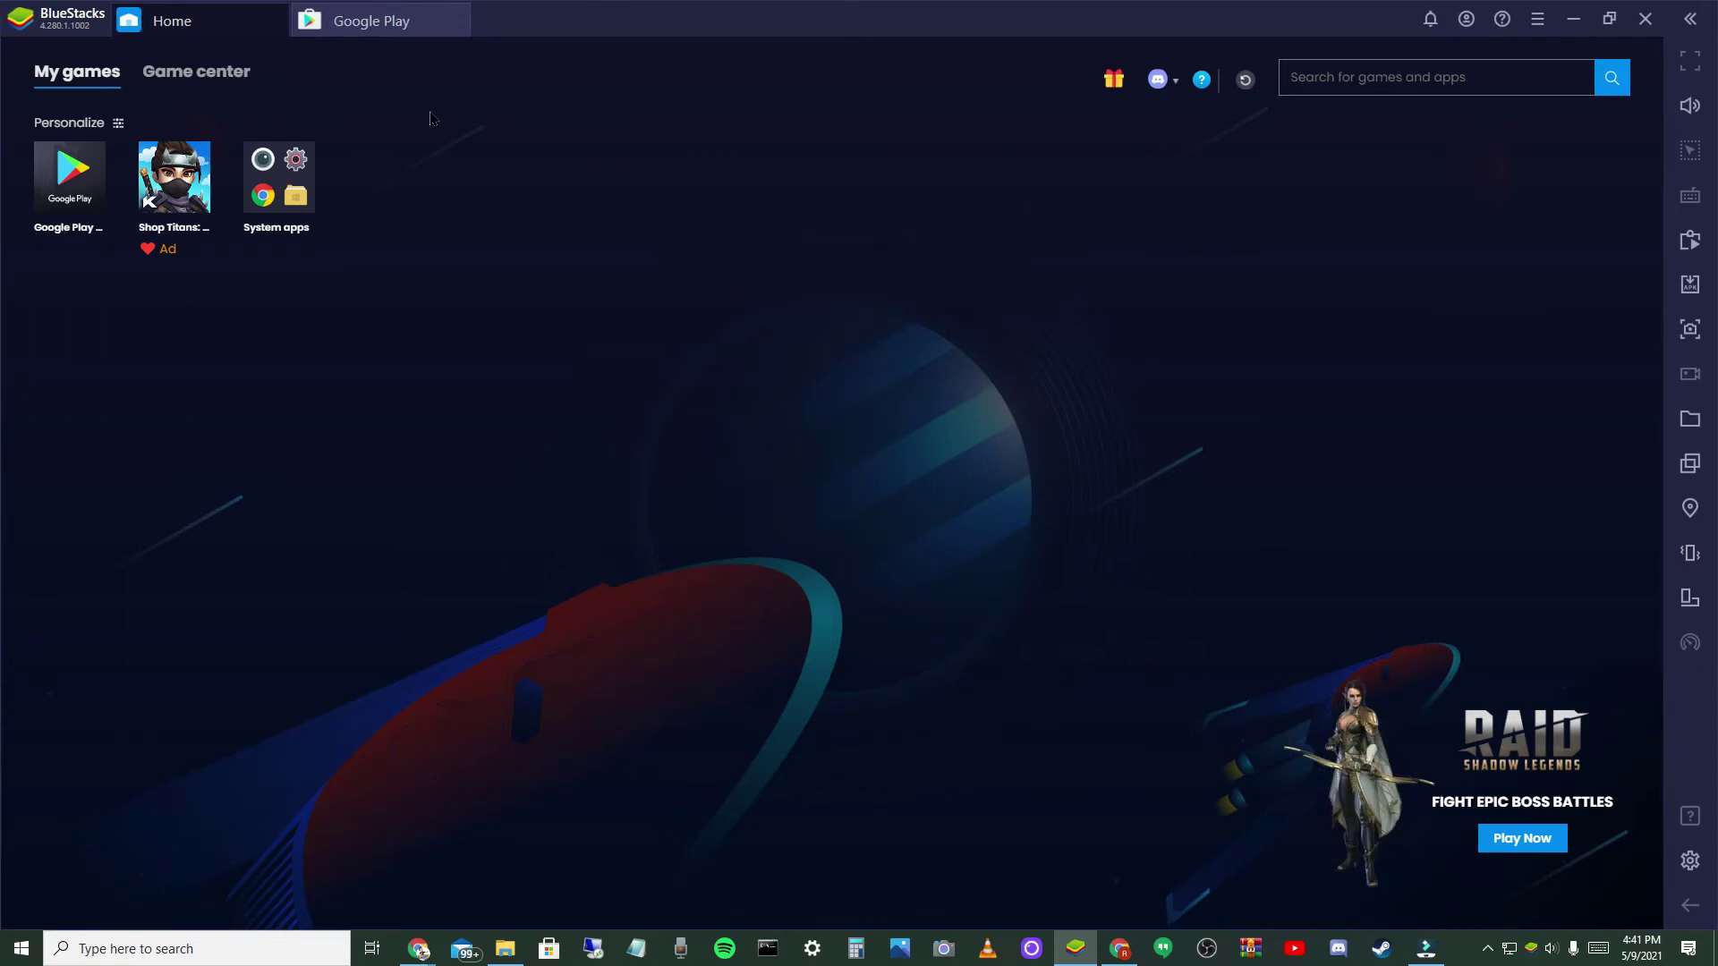
- Search Google Play for 'msm' and open the My Singing Monsters listing
left_click(385, 22)
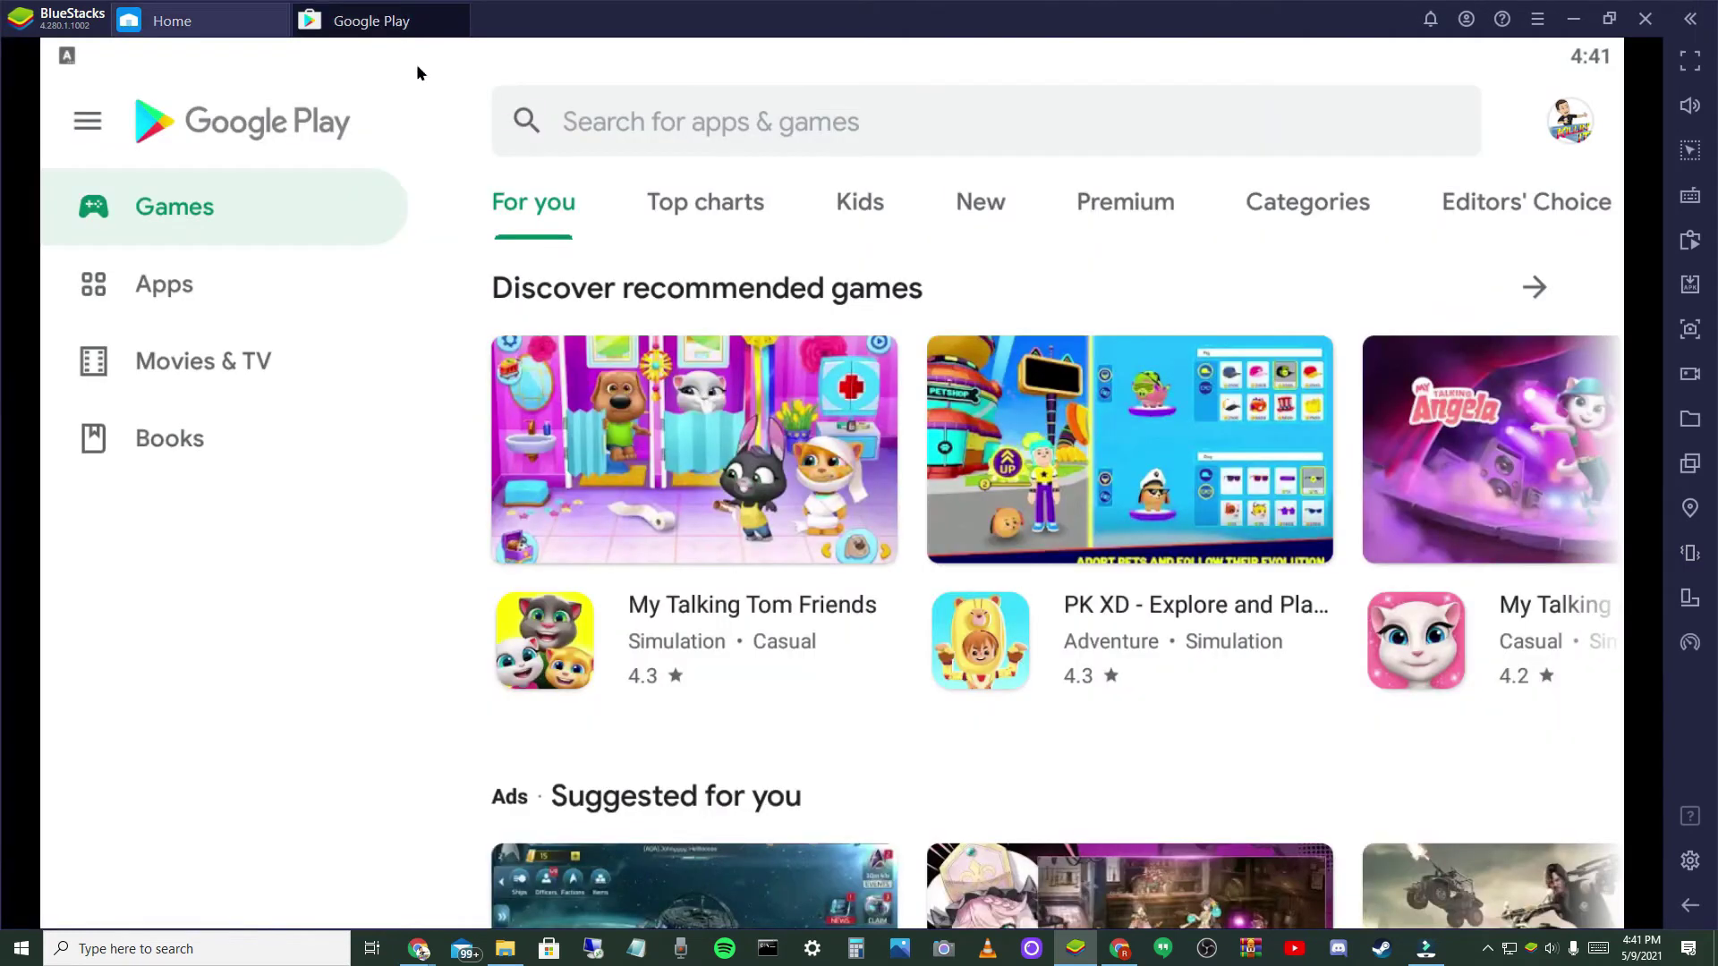
left_click(624, 125)
type("msm")
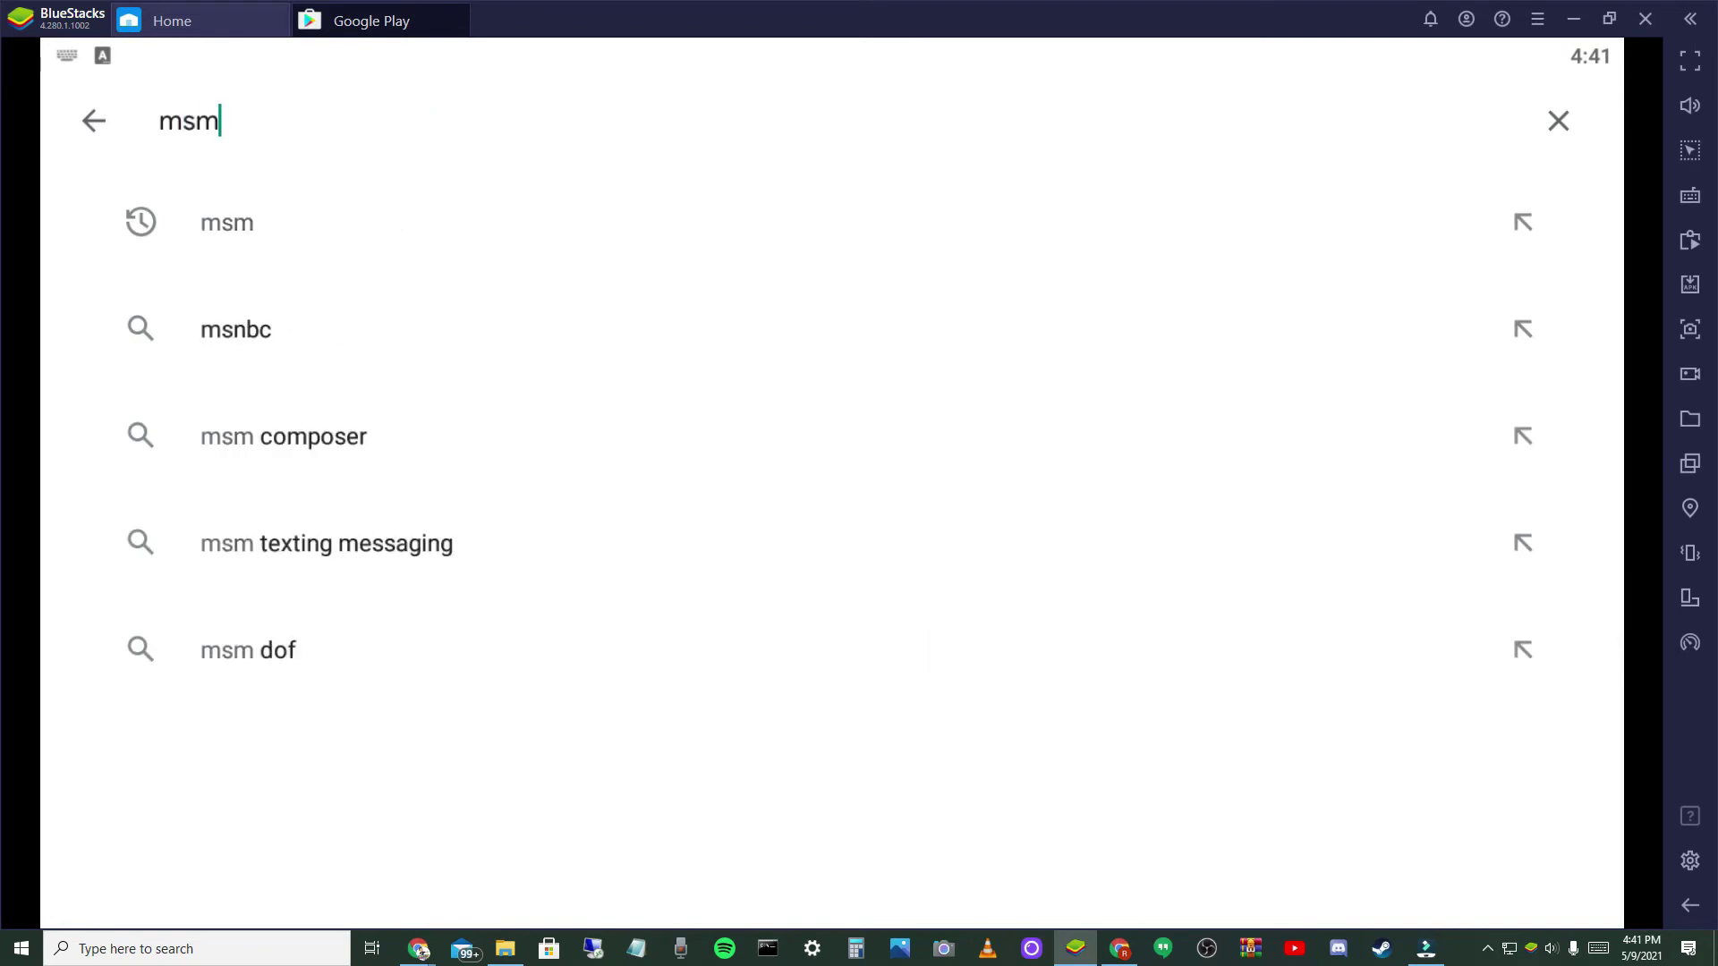
key("Return")
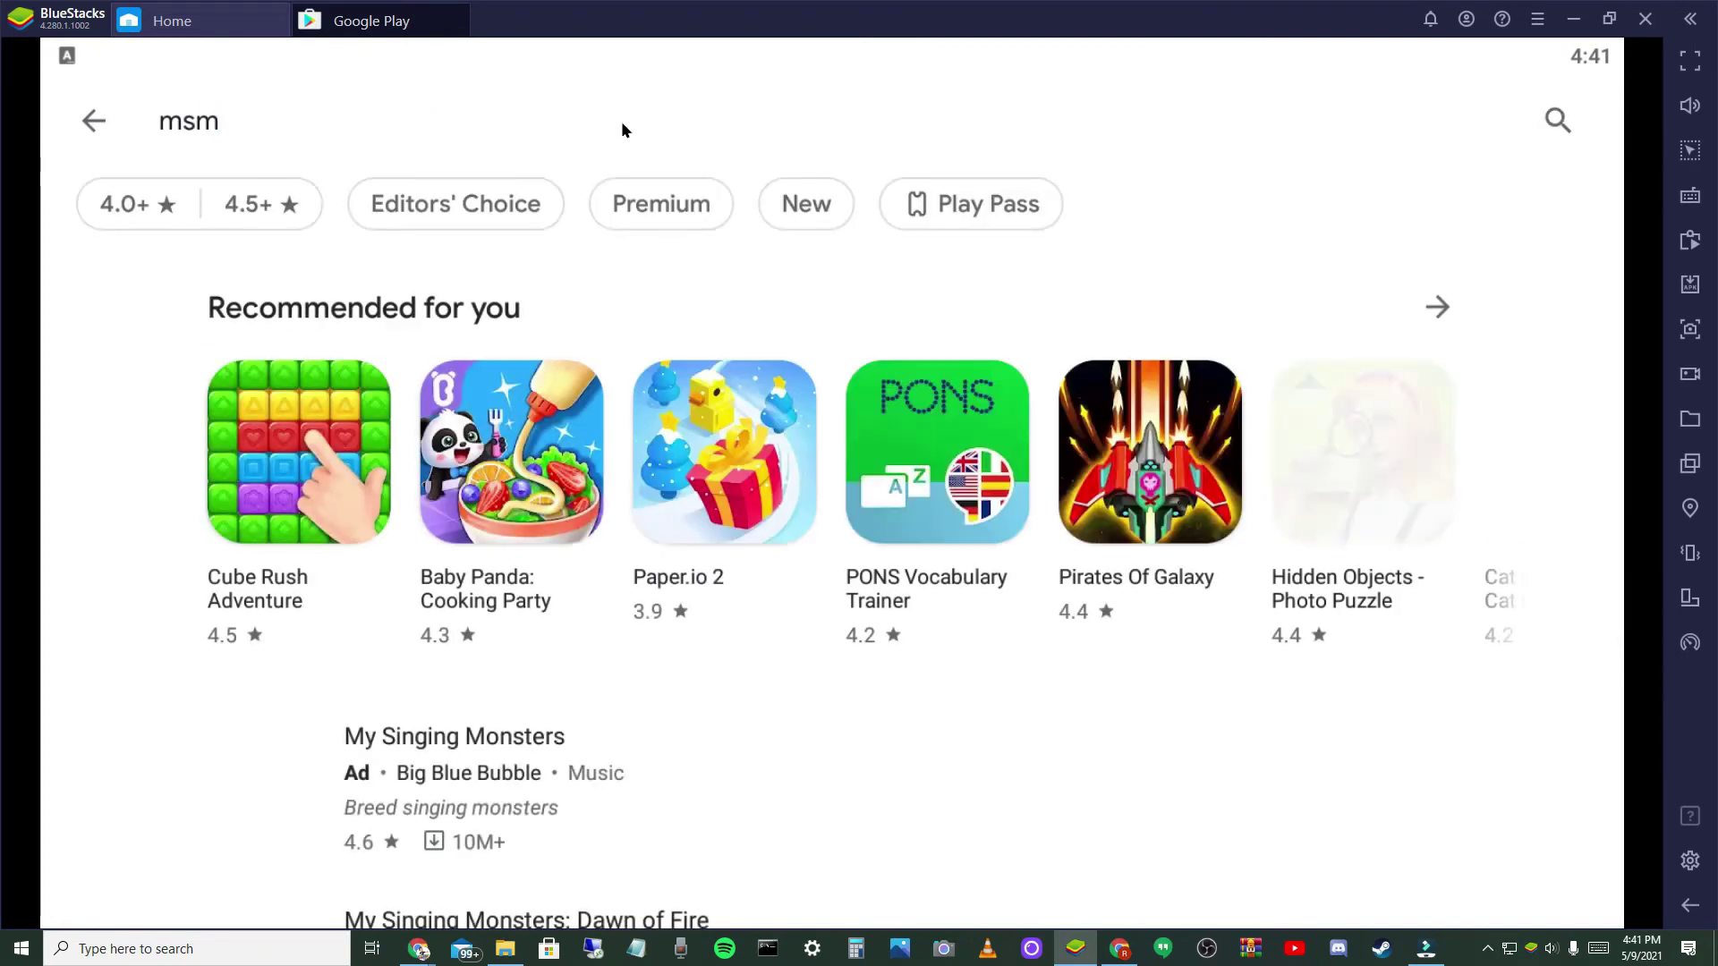
scroll(671, 502, "down", 3)
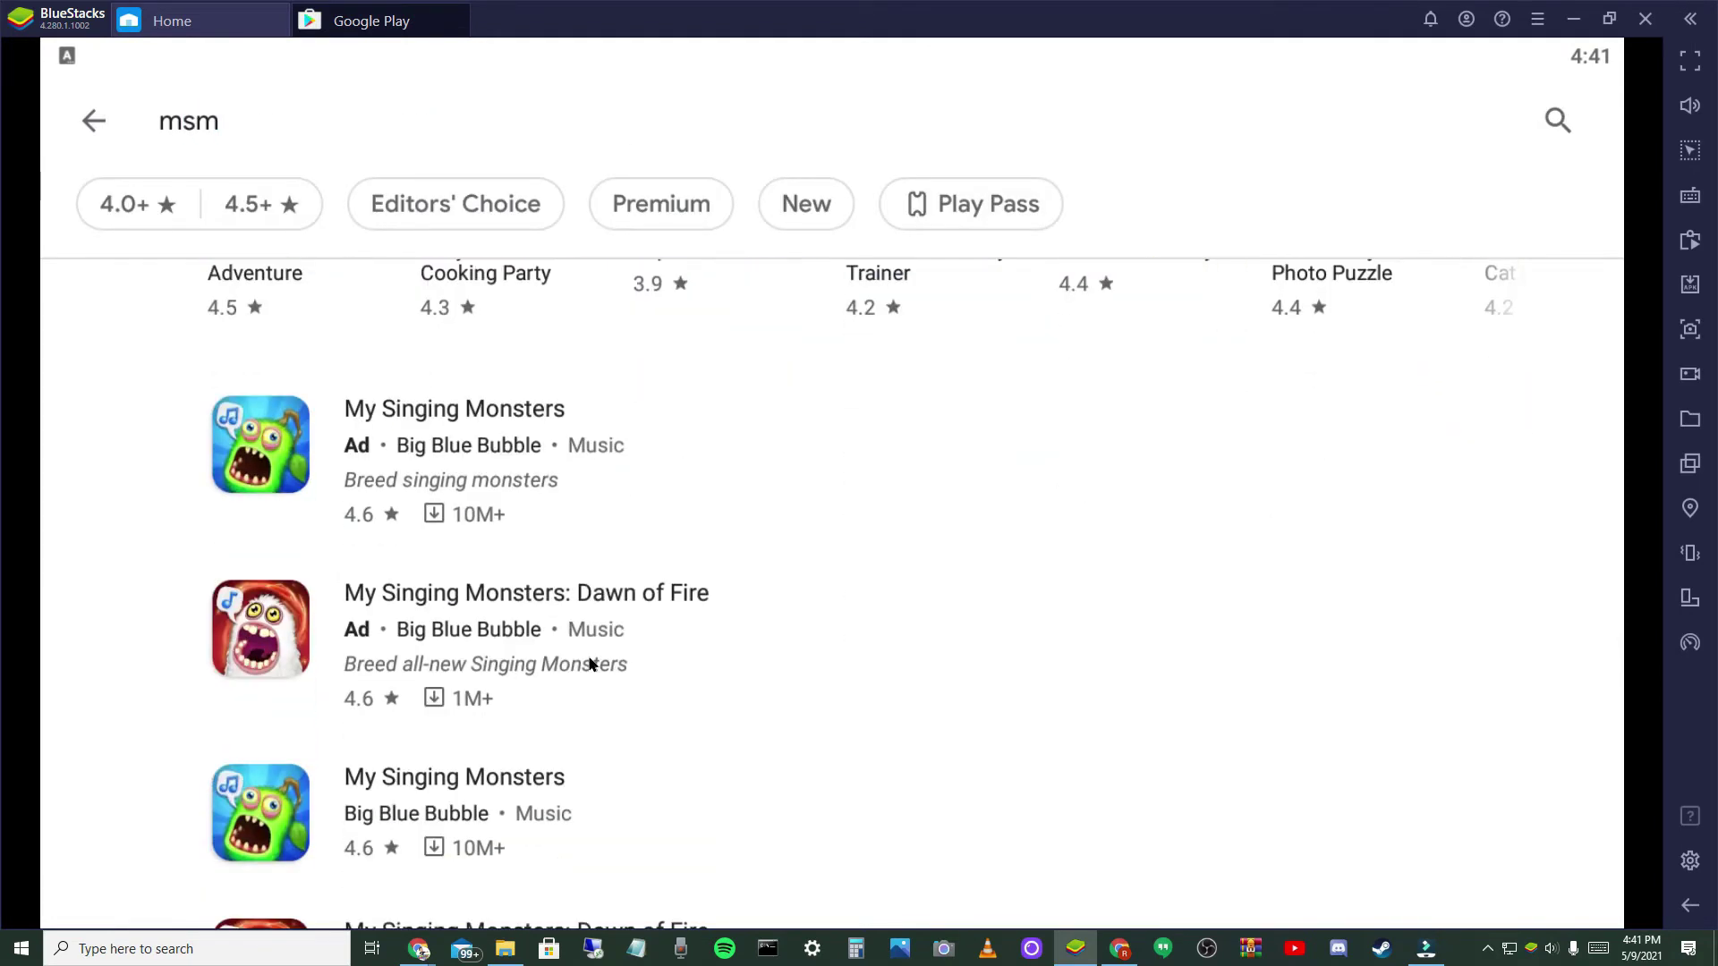
left_click(566, 780)
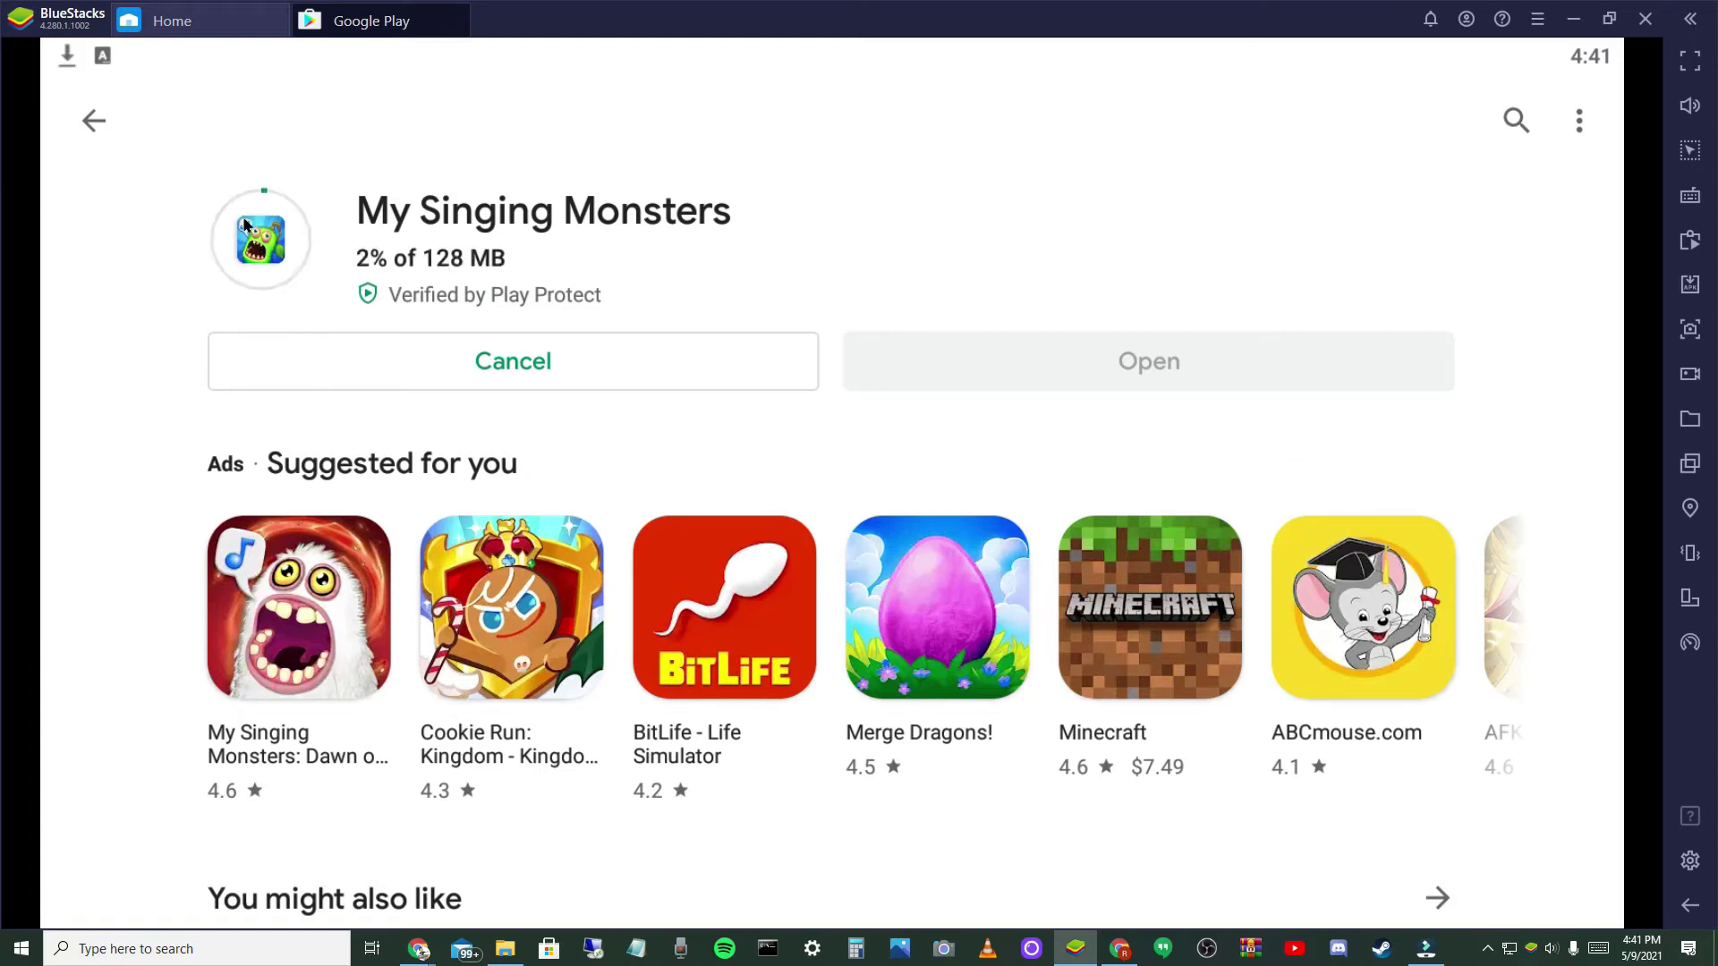
left_click(172, 21)
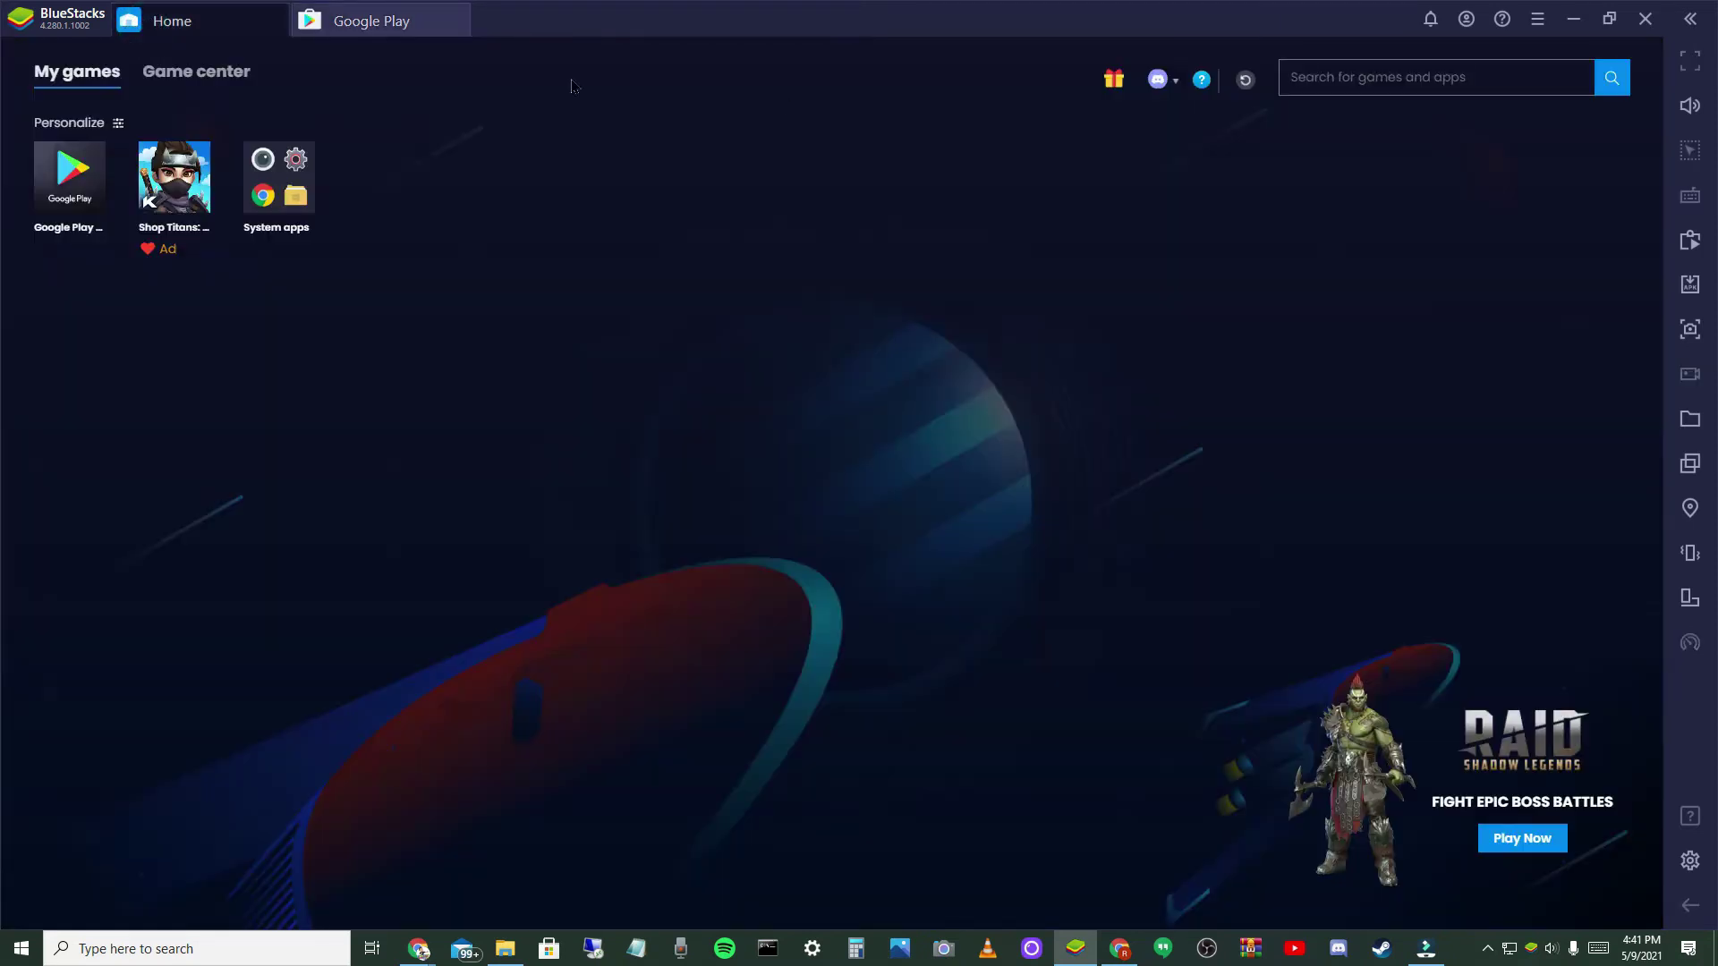
left_click(1241, 82)
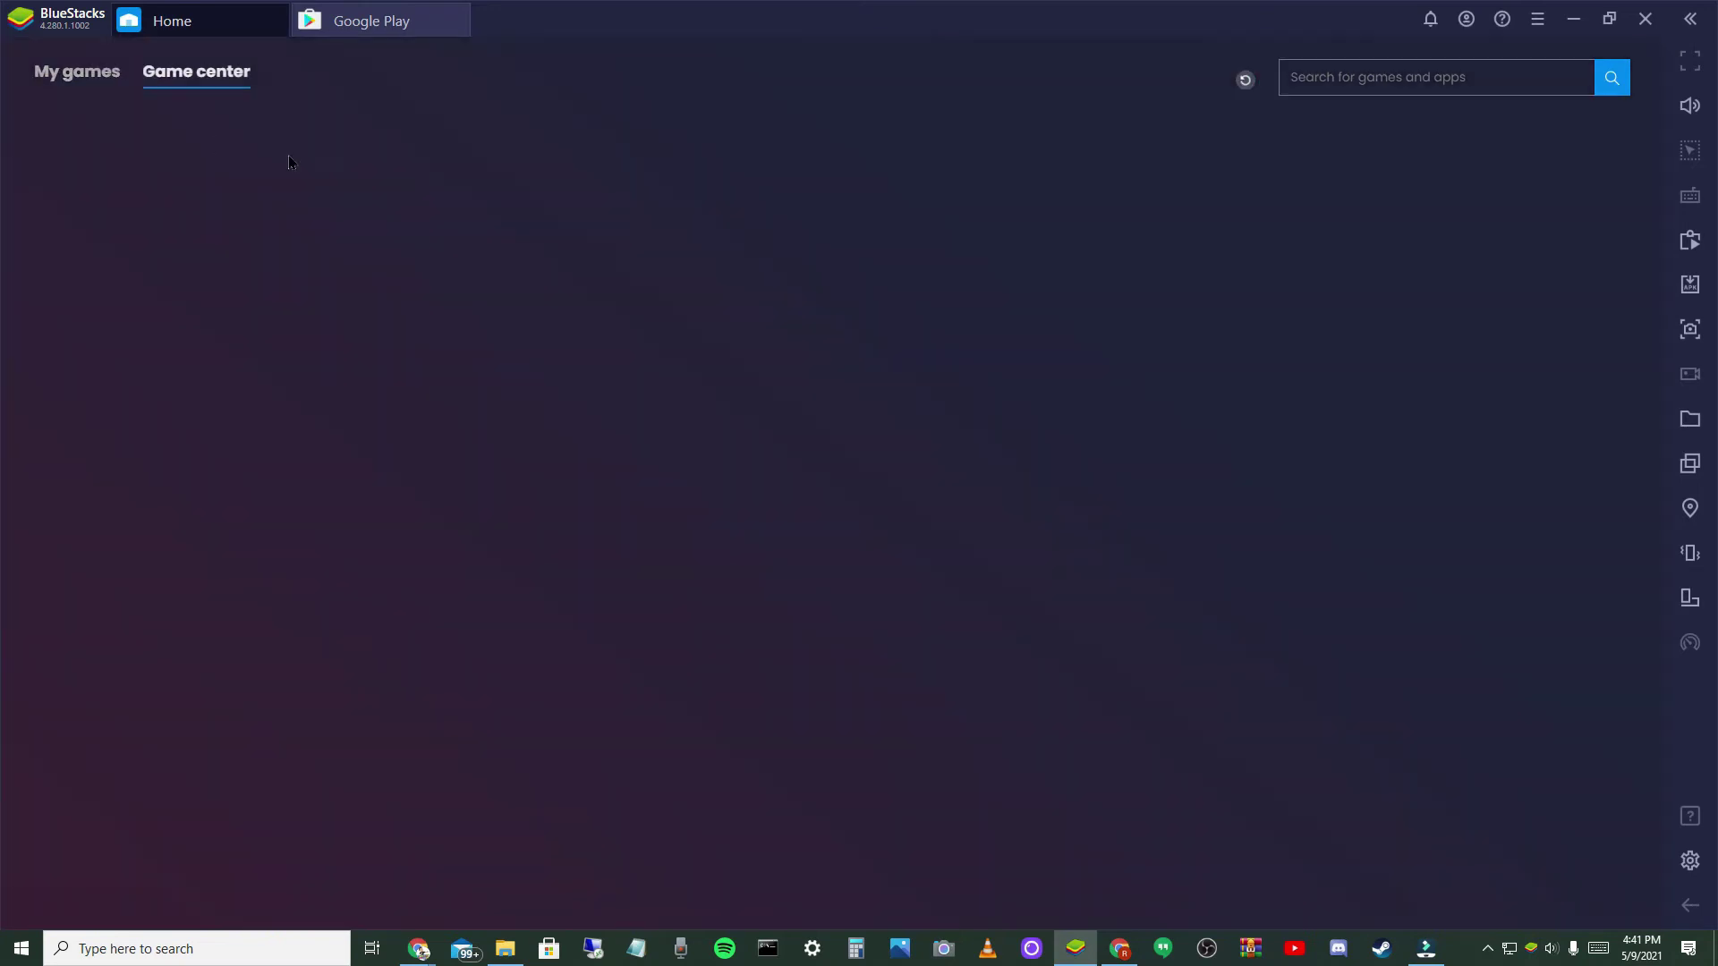
left_click(112, 77)
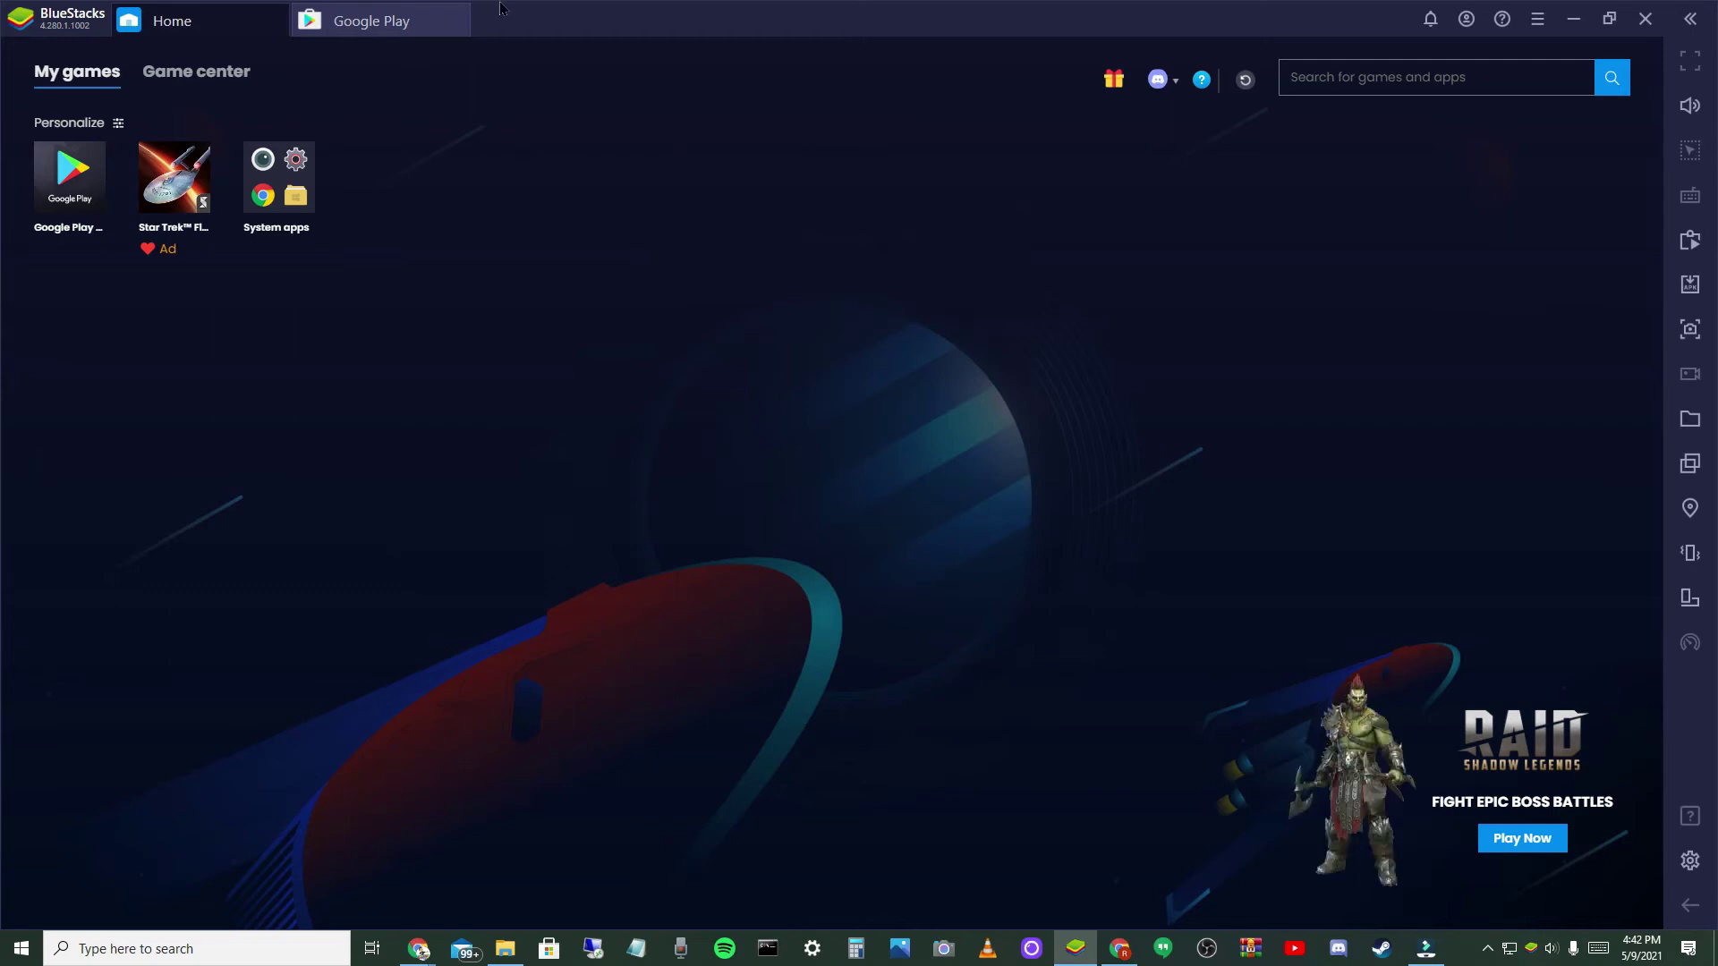
left_click(420, 26)
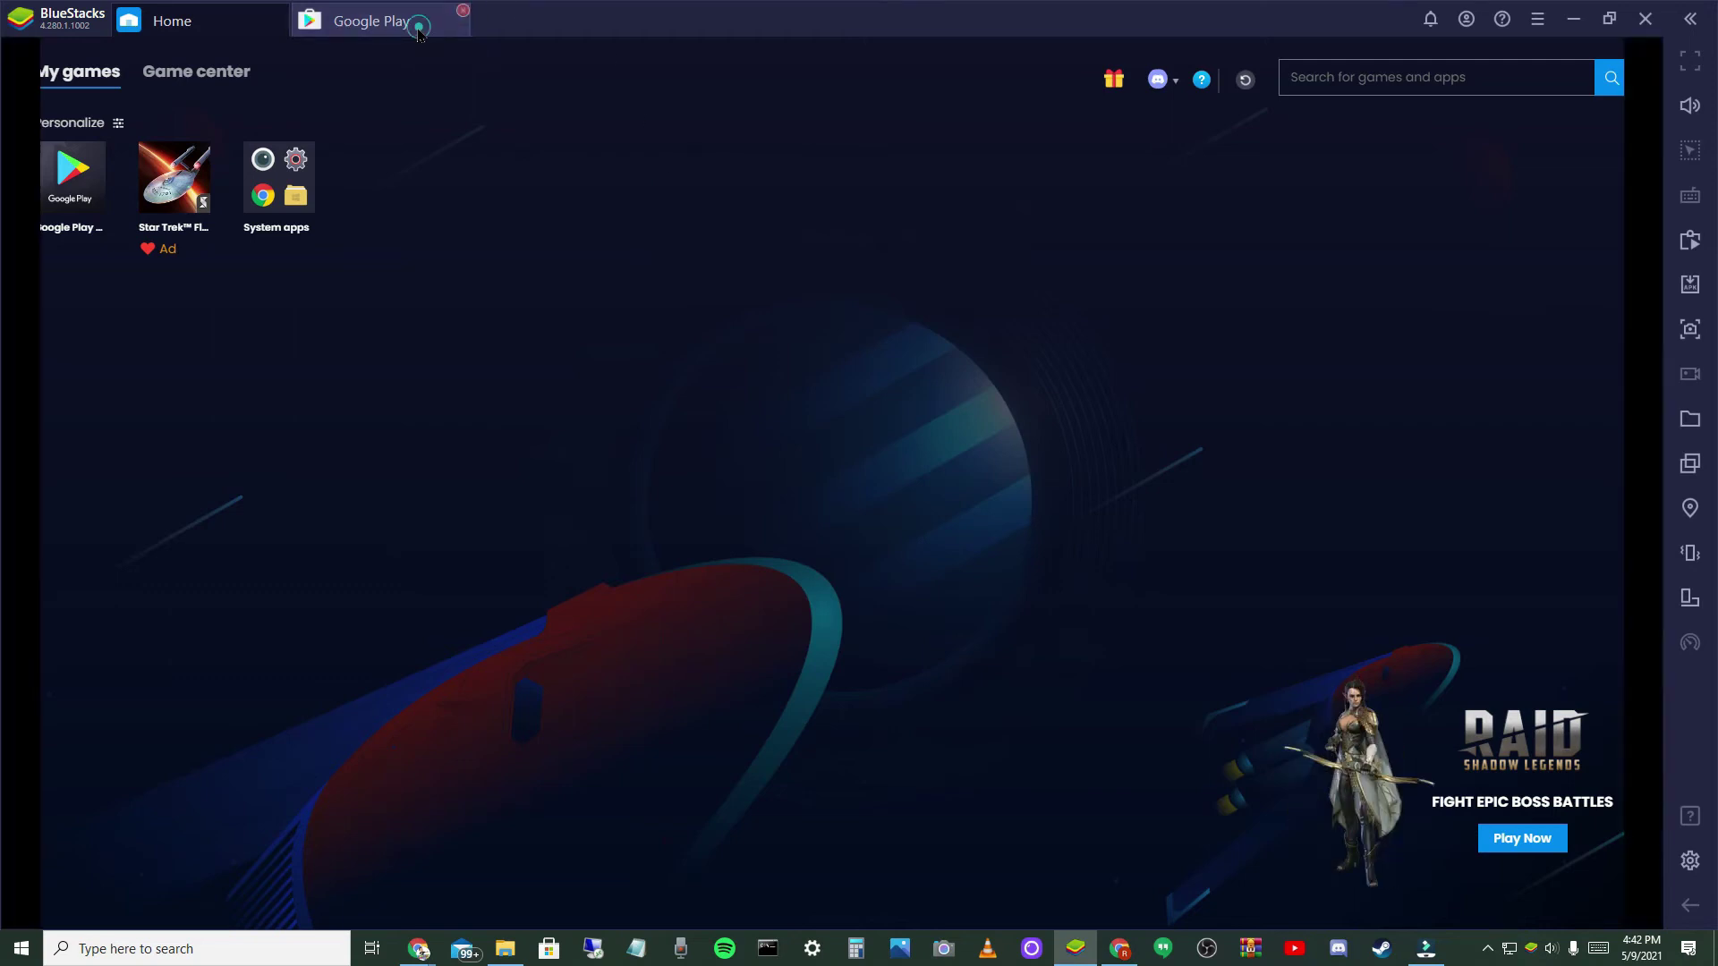
left_click(197, 25)
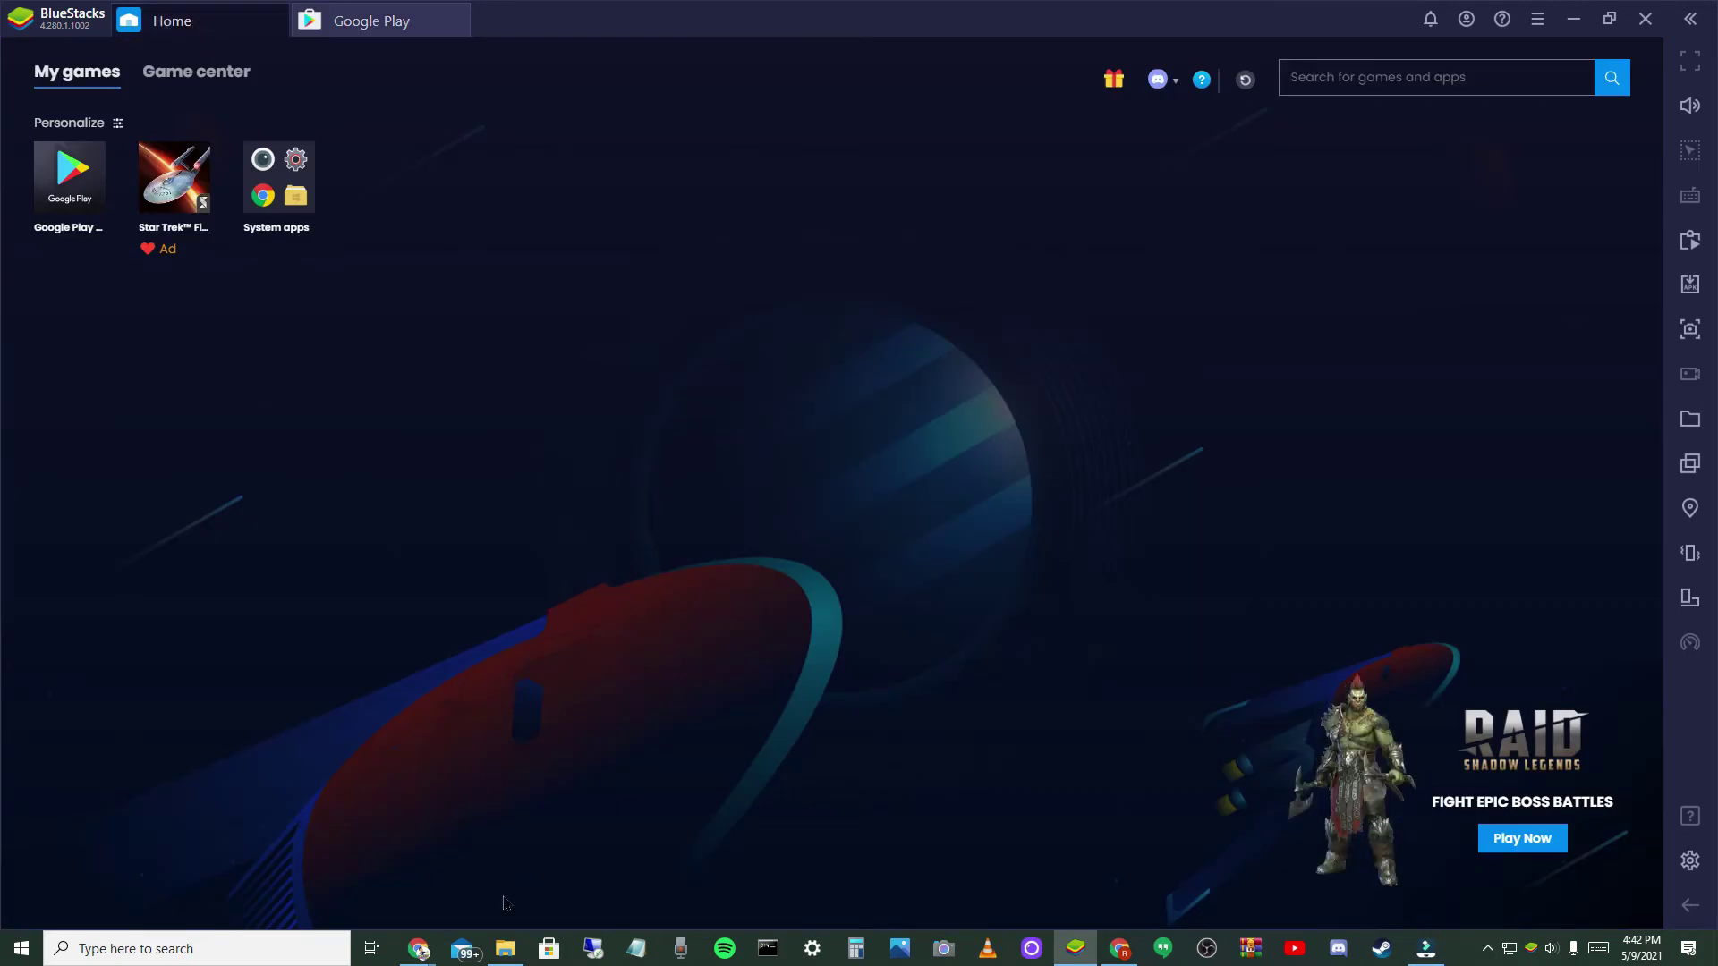
left_click(419, 947)
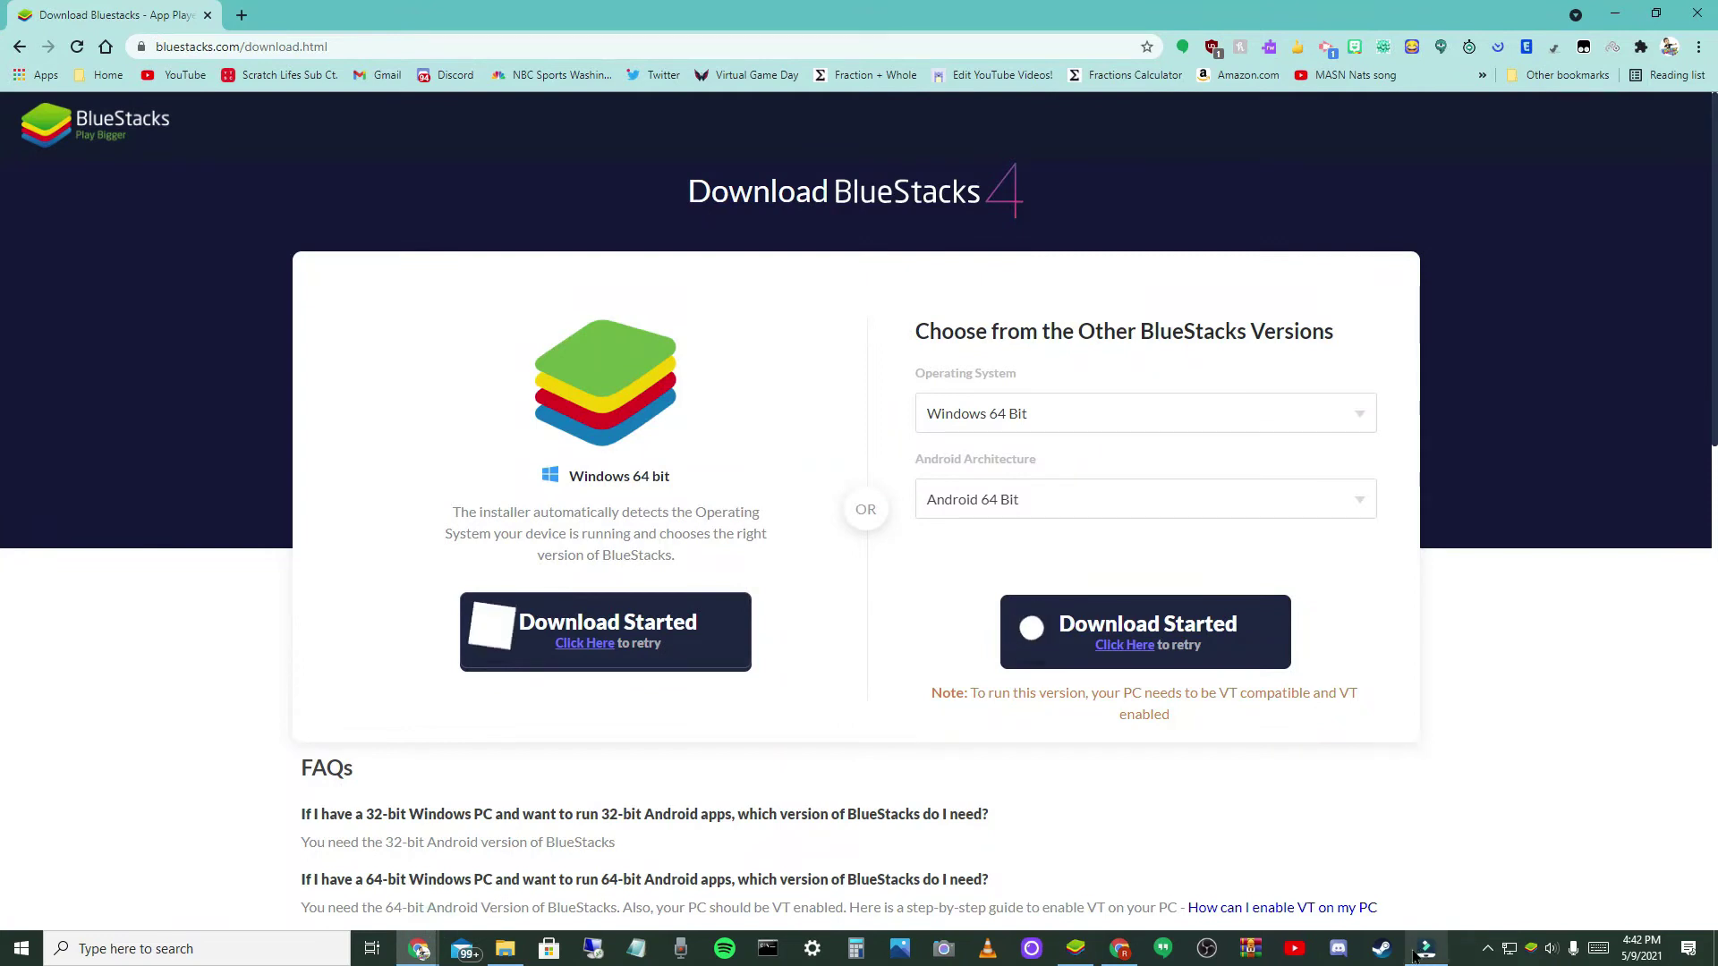
left_click(1085, 947)
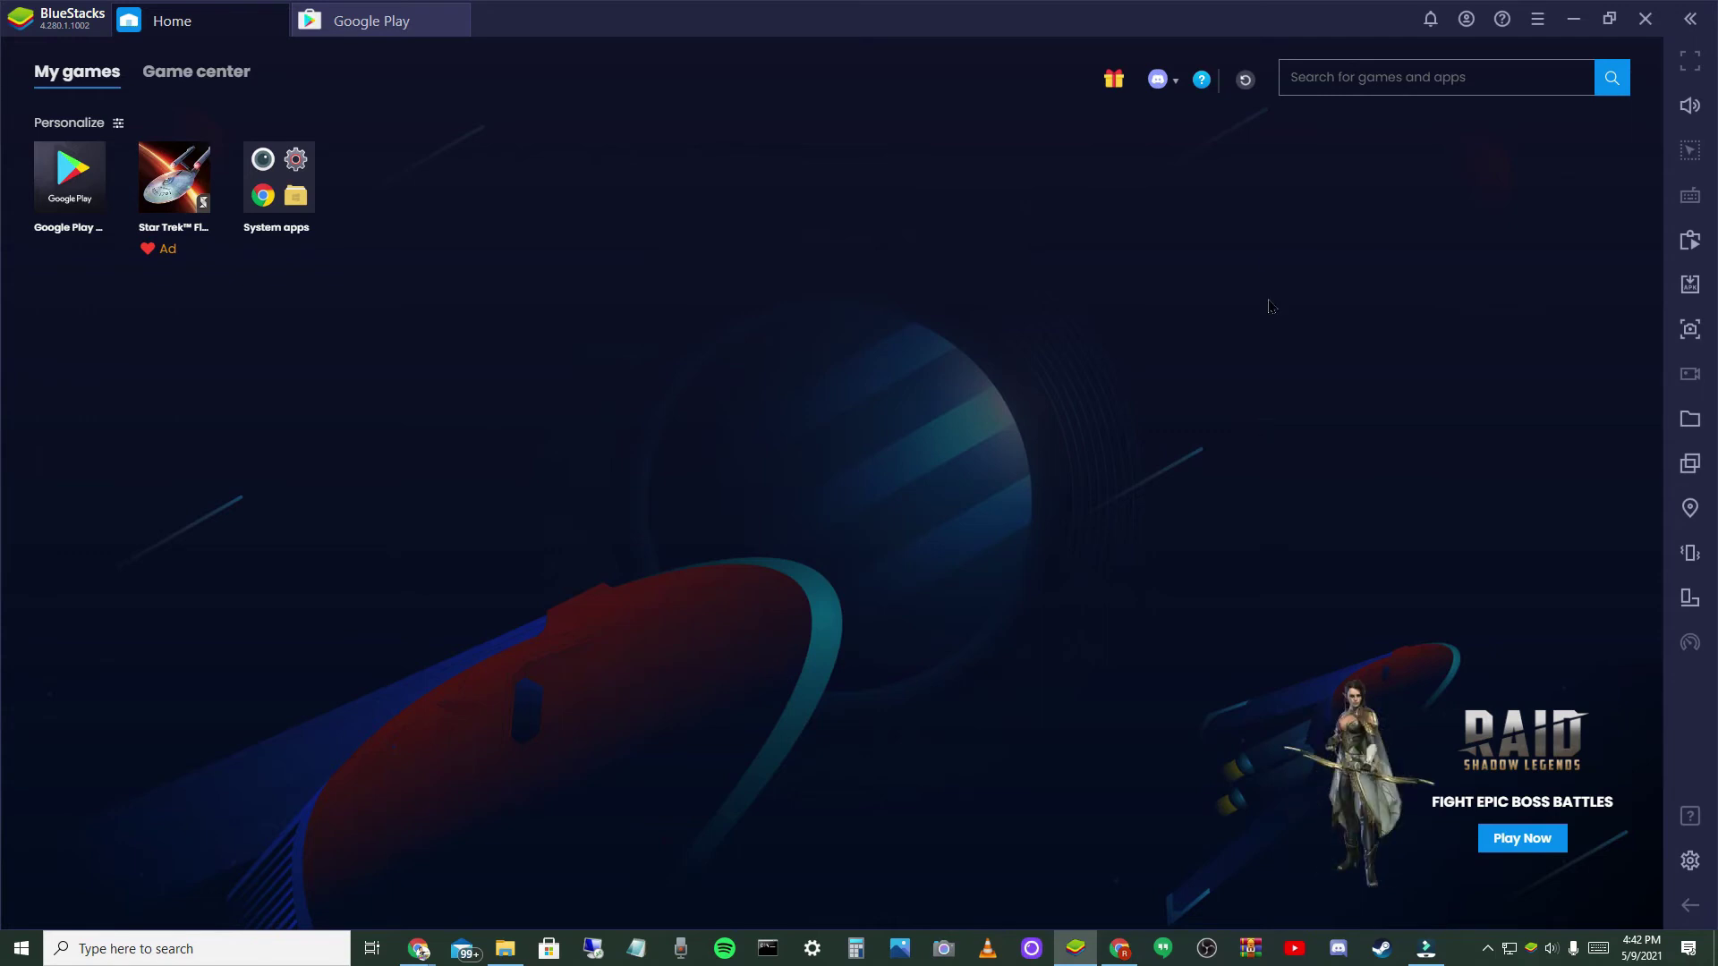
- Reload the home screen until the new game appears in My games, then launch My Singing Monsters
left_click(1244, 81)
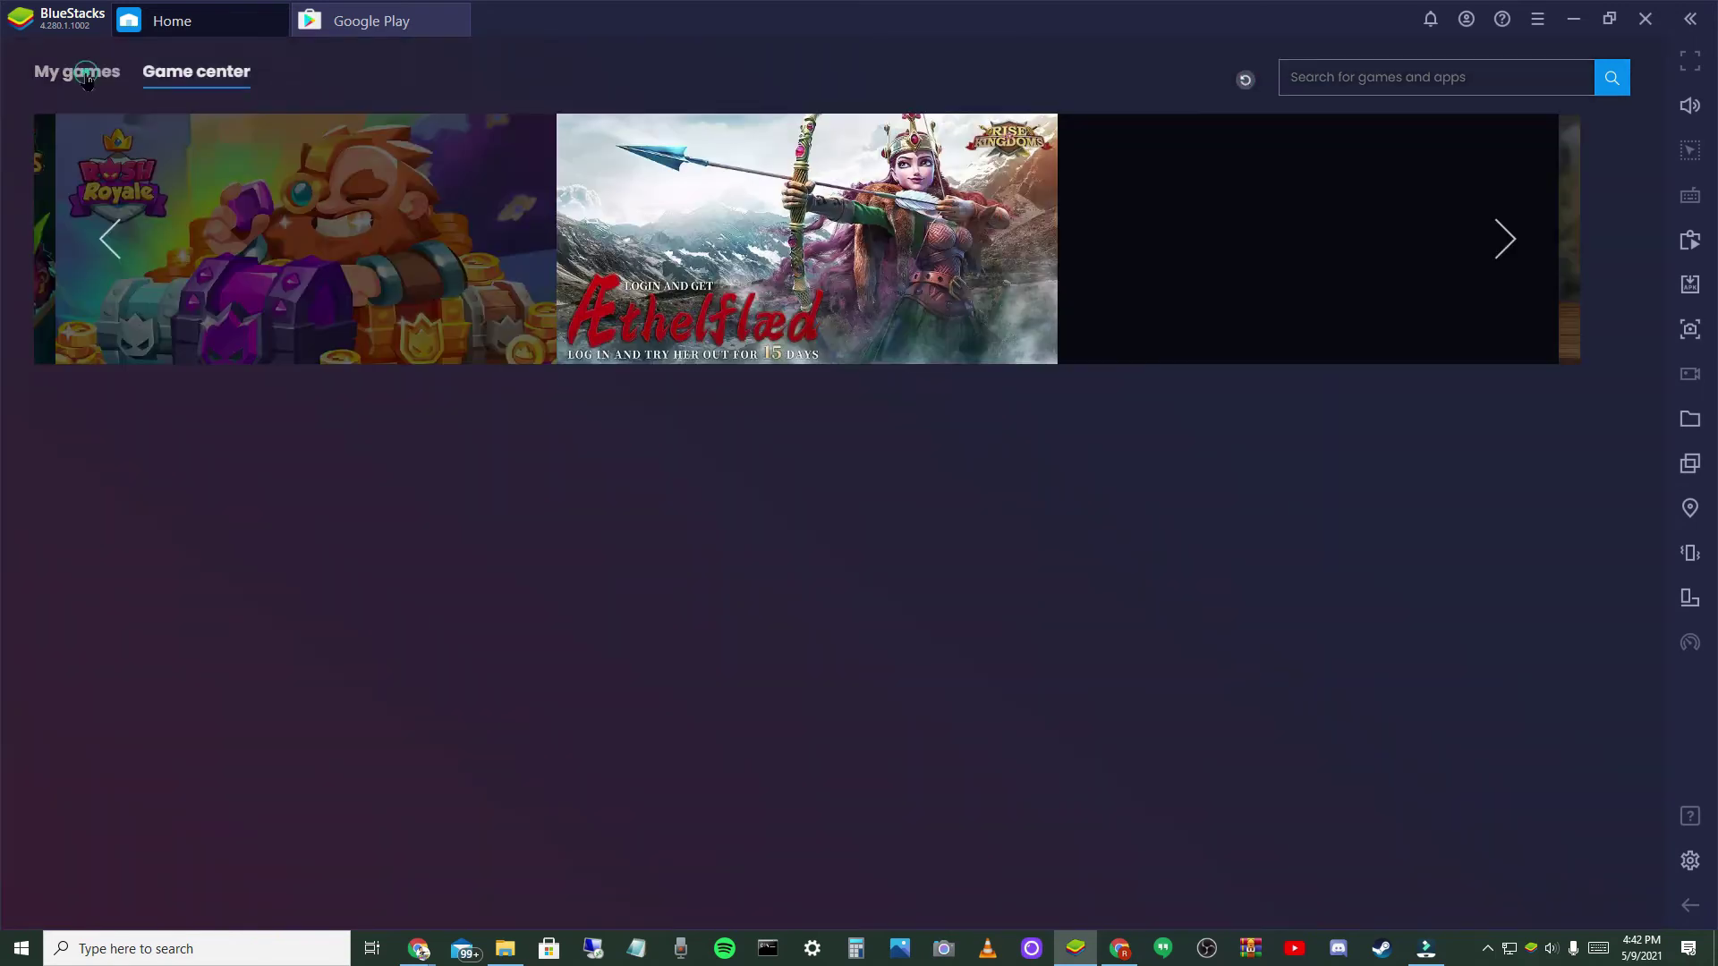
left_click(86, 75)
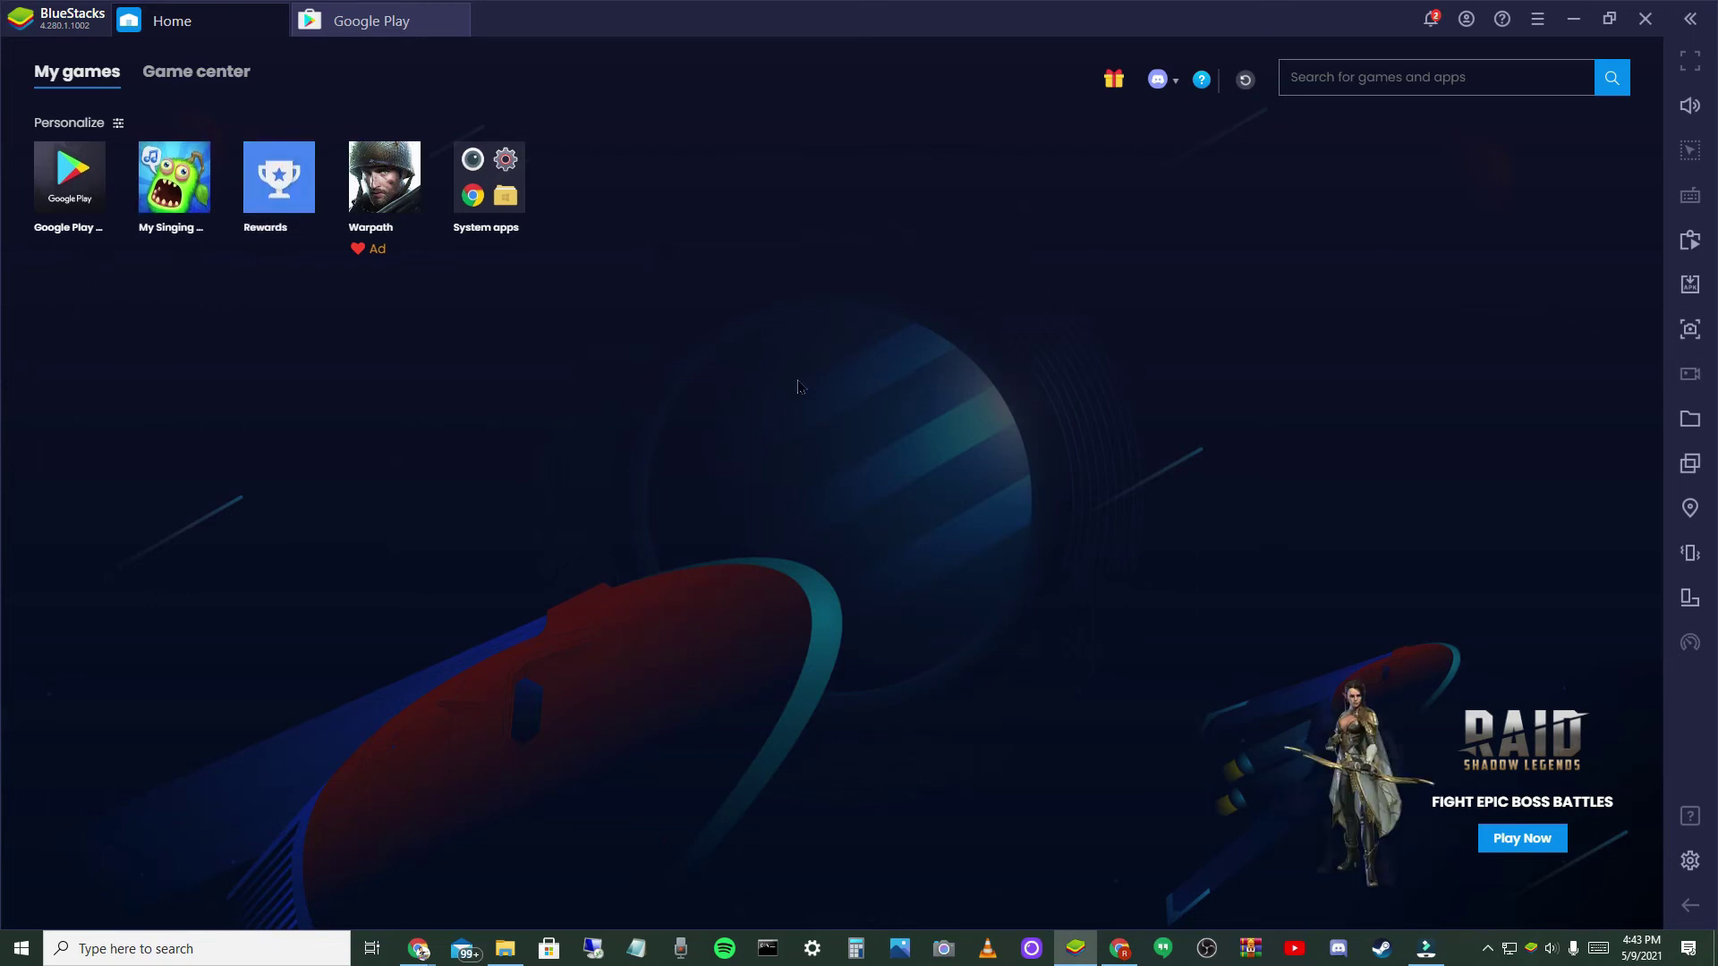
left_click(1247, 86)
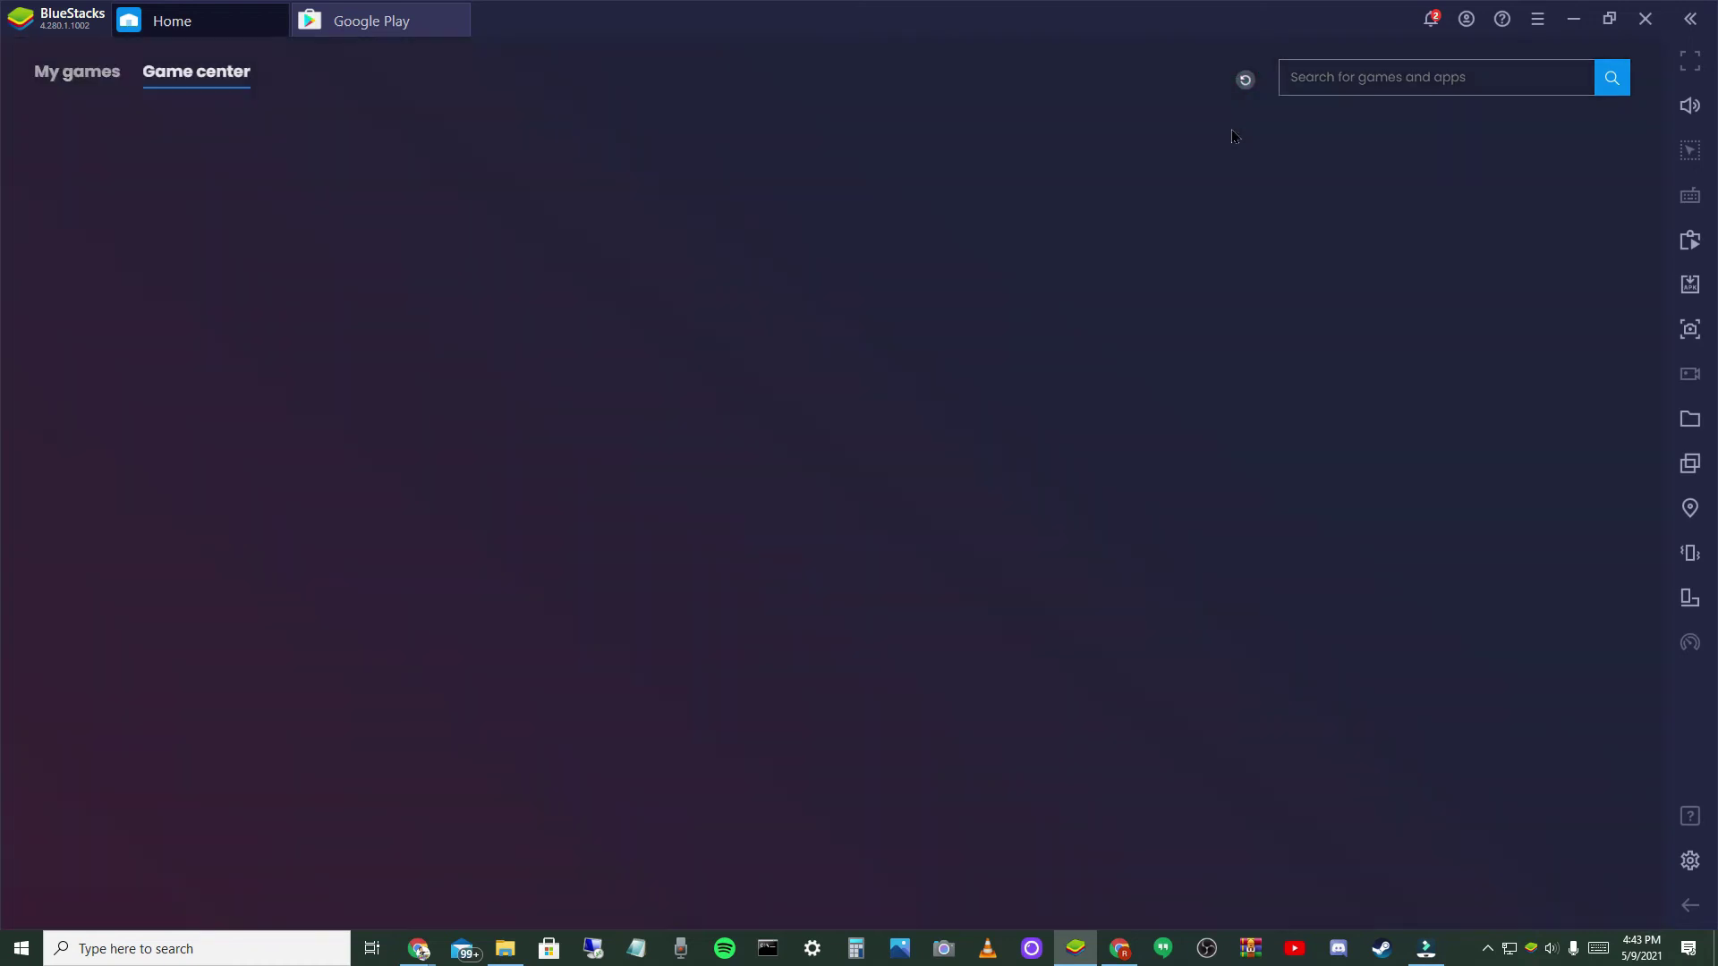
left_click(108, 77)
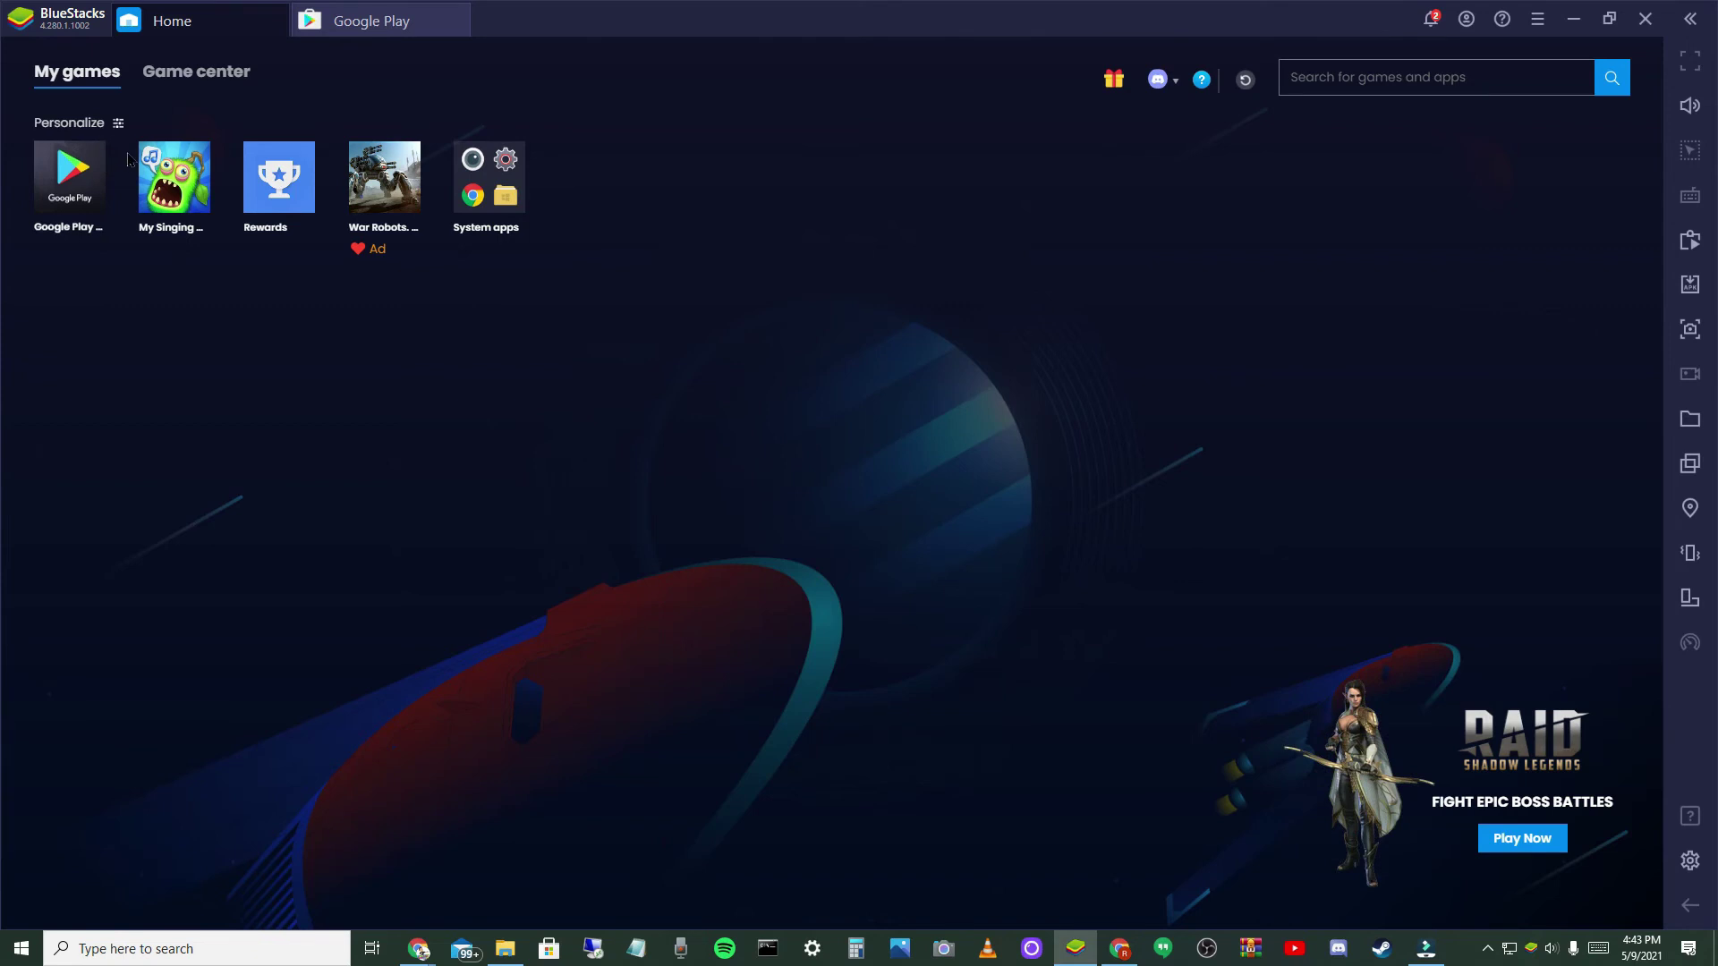
left_click(172, 159)
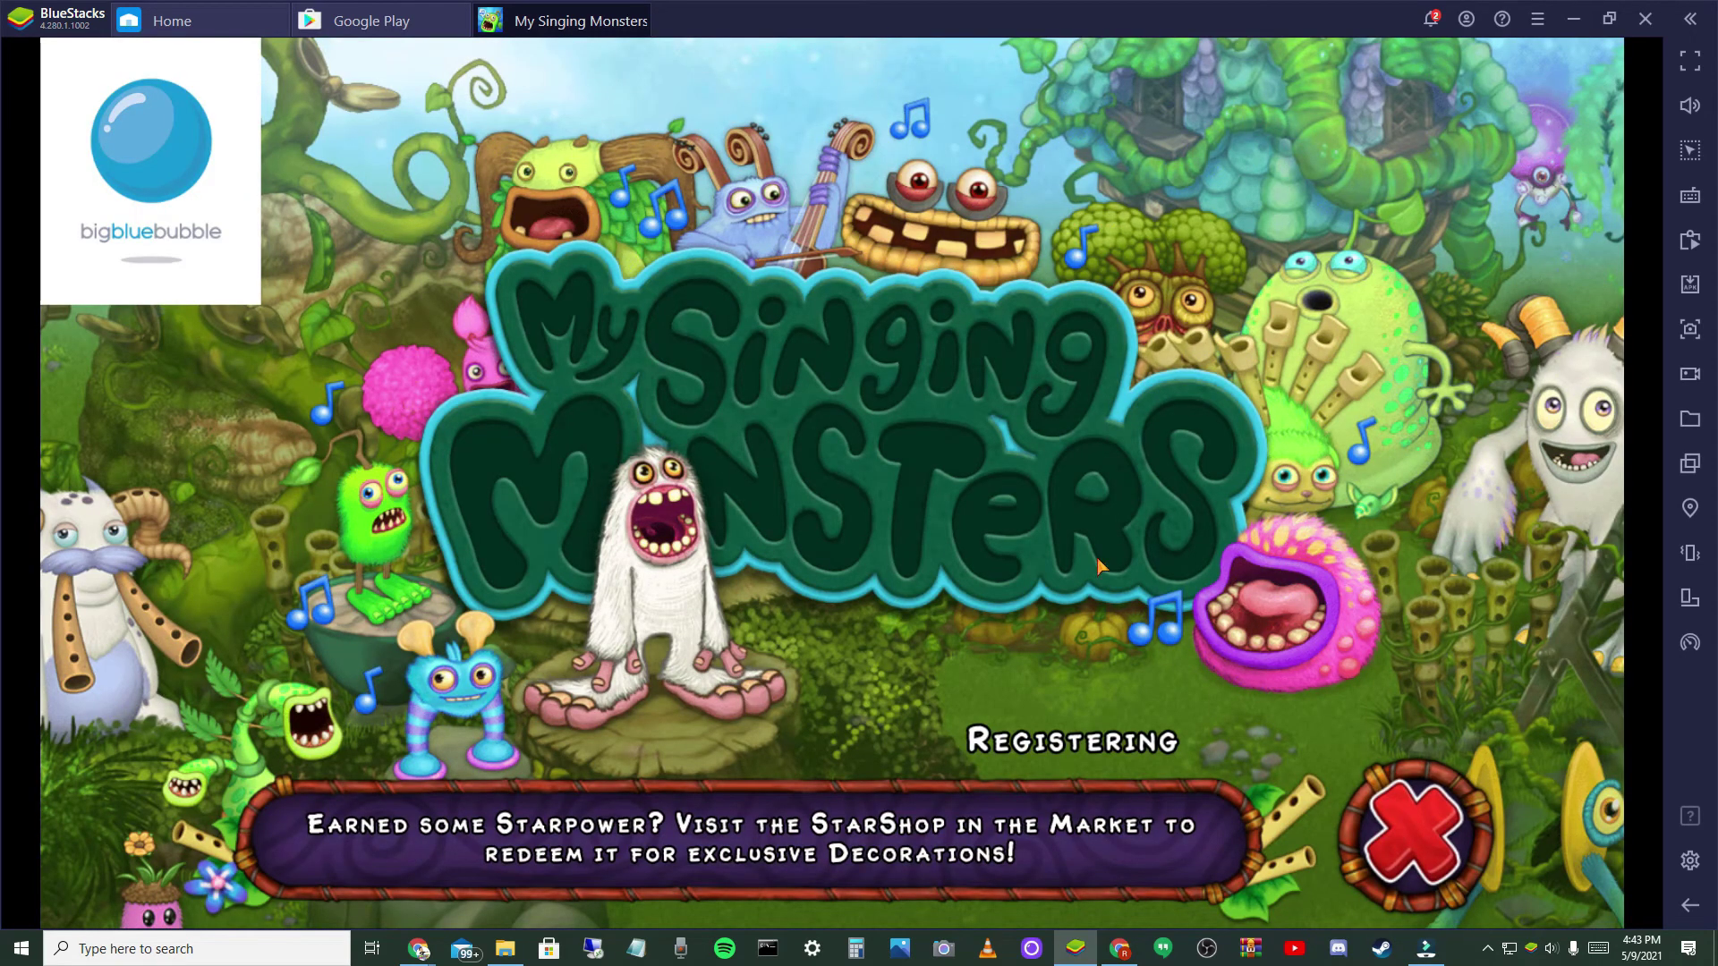
- Choose Change User with email login and enter the account's e-mail address
left_click(234, 817)
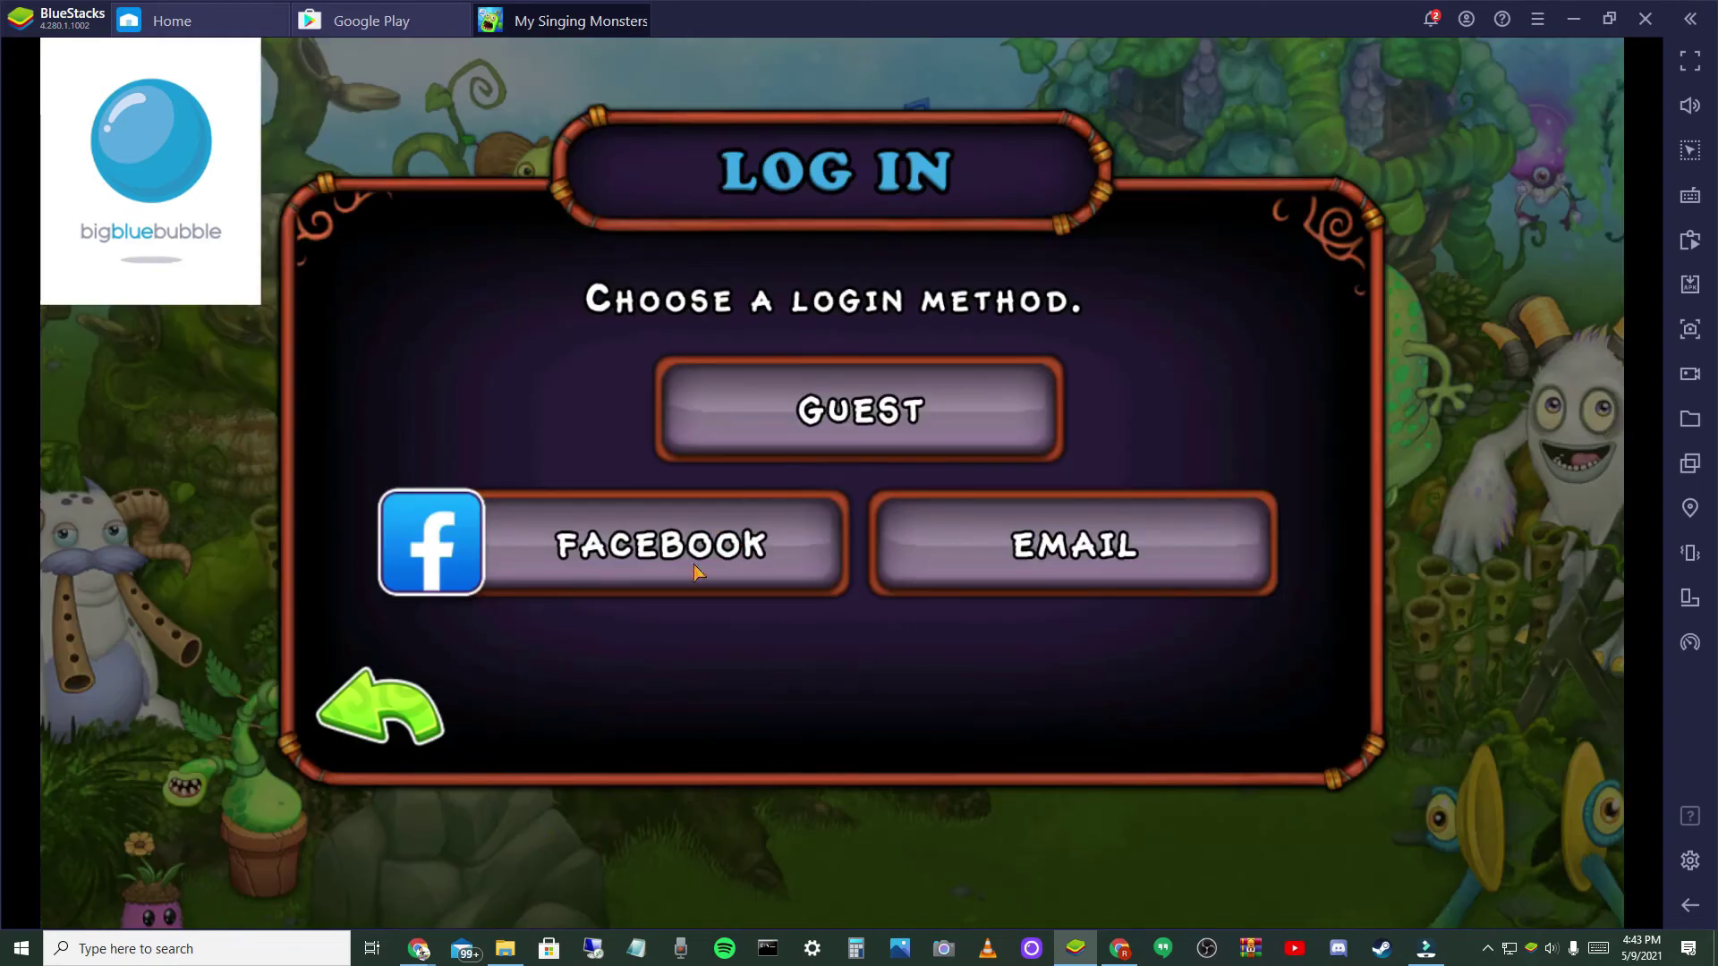
left_click(997, 537)
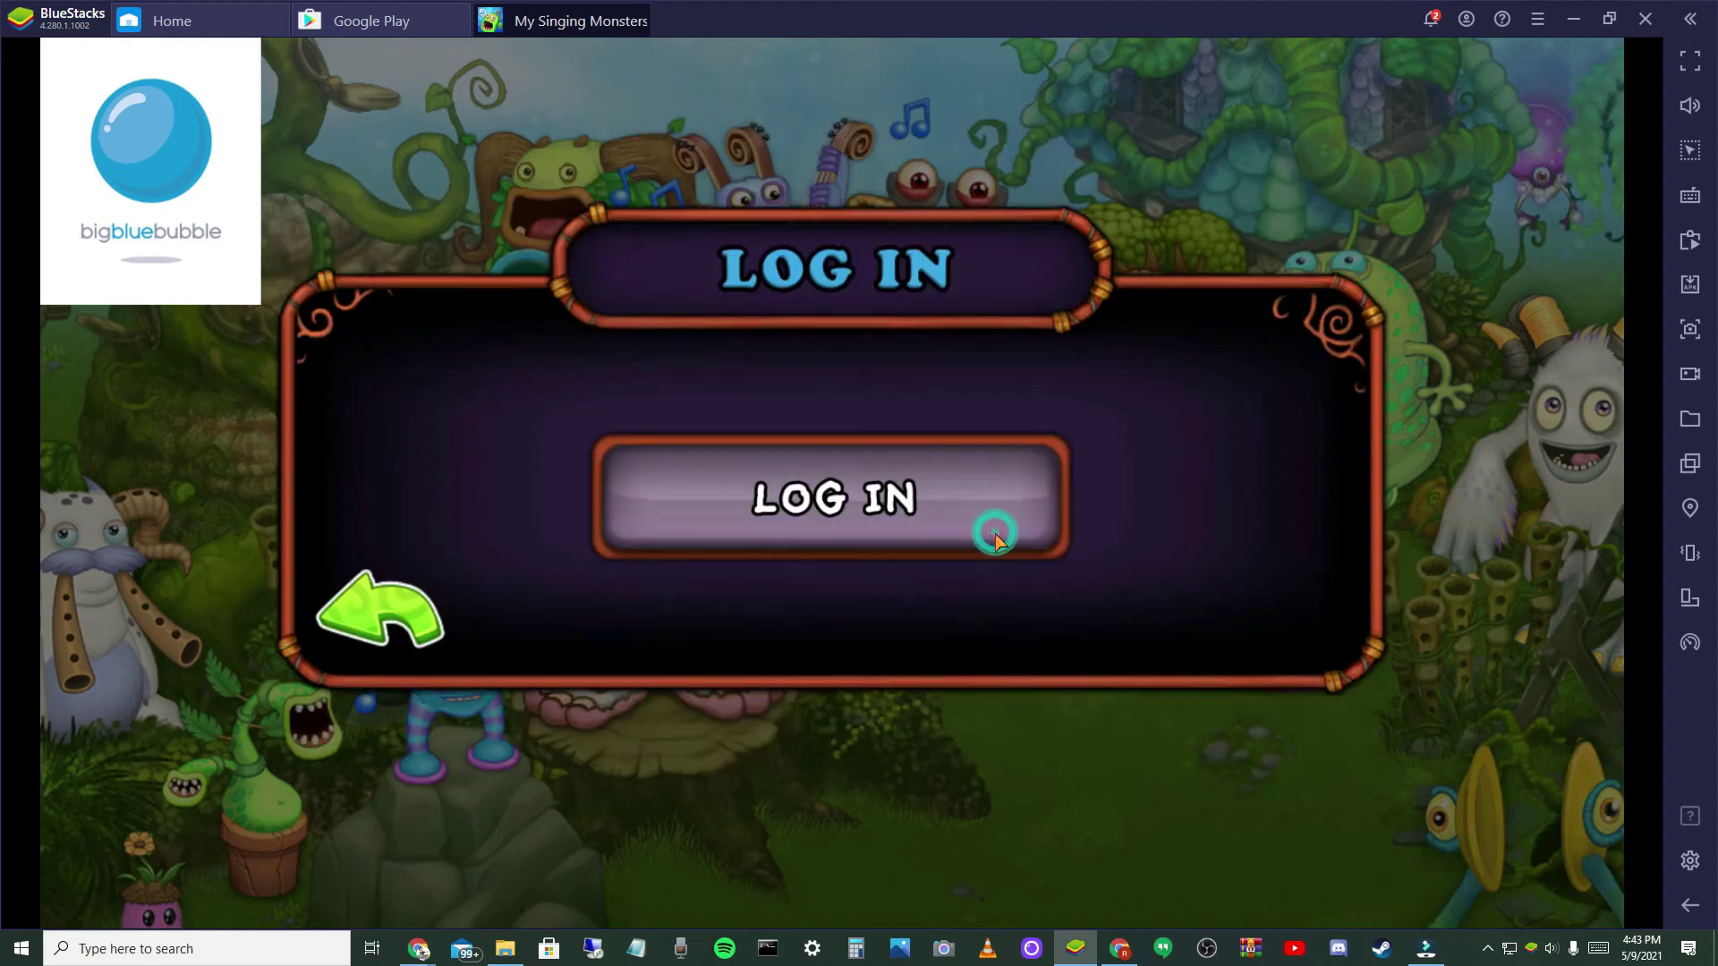
left_click(995, 535)
left_click(886, 301)
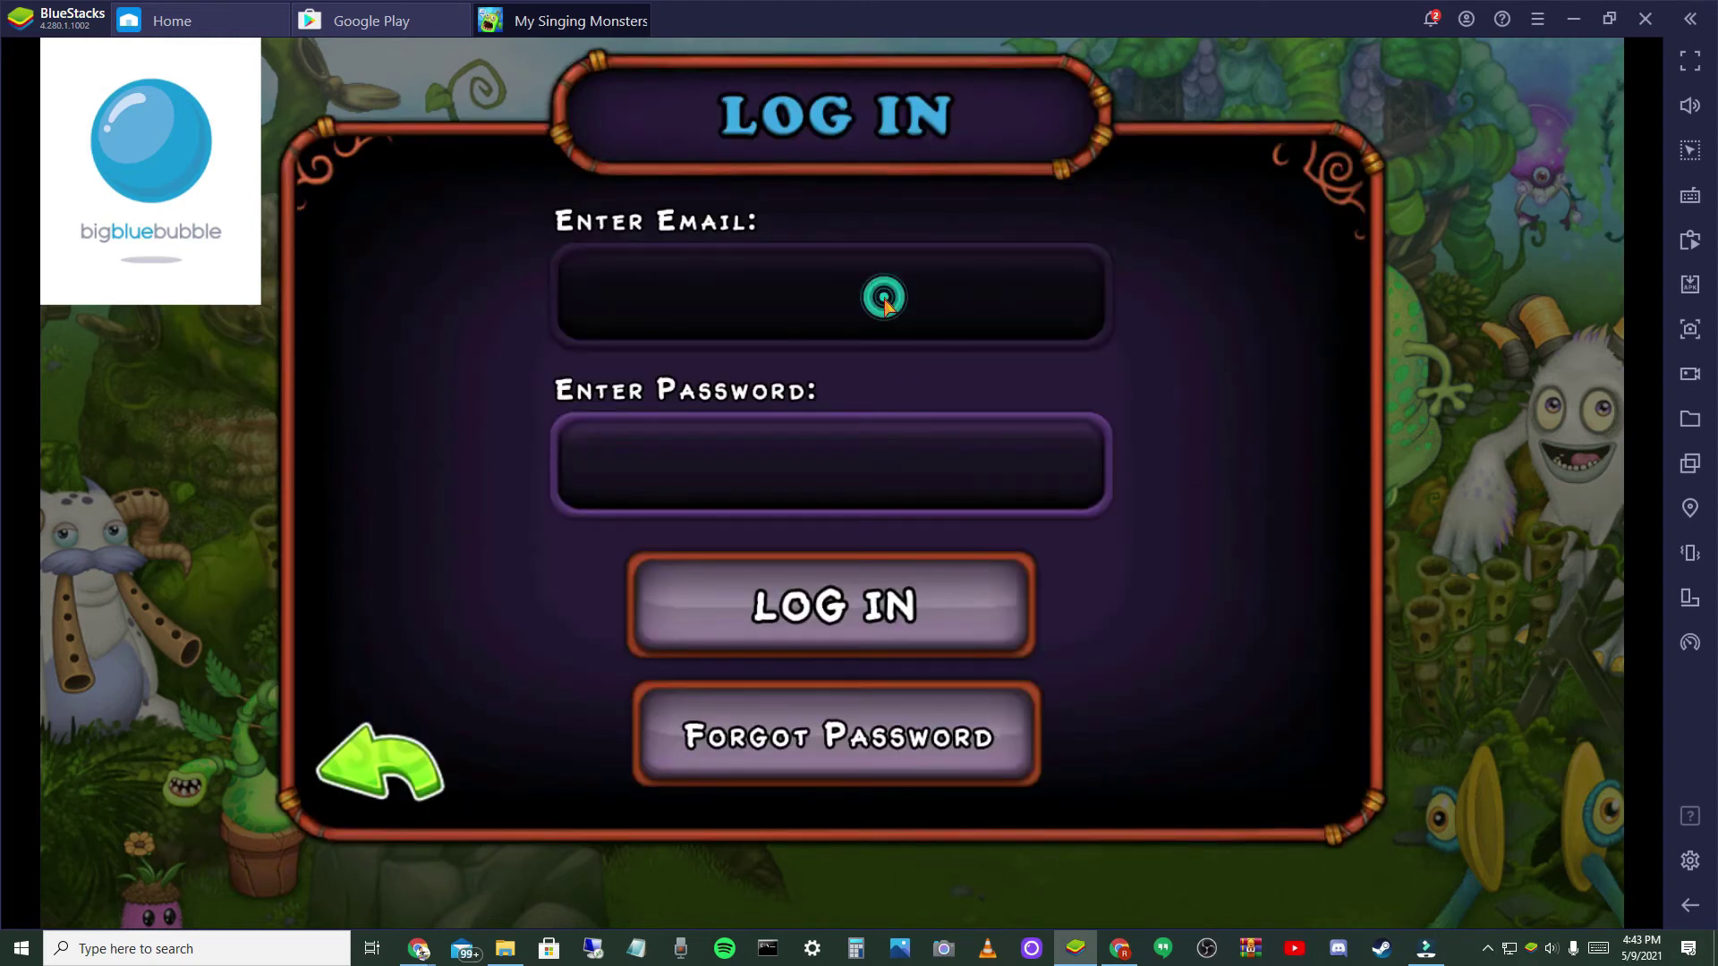
type("rya")
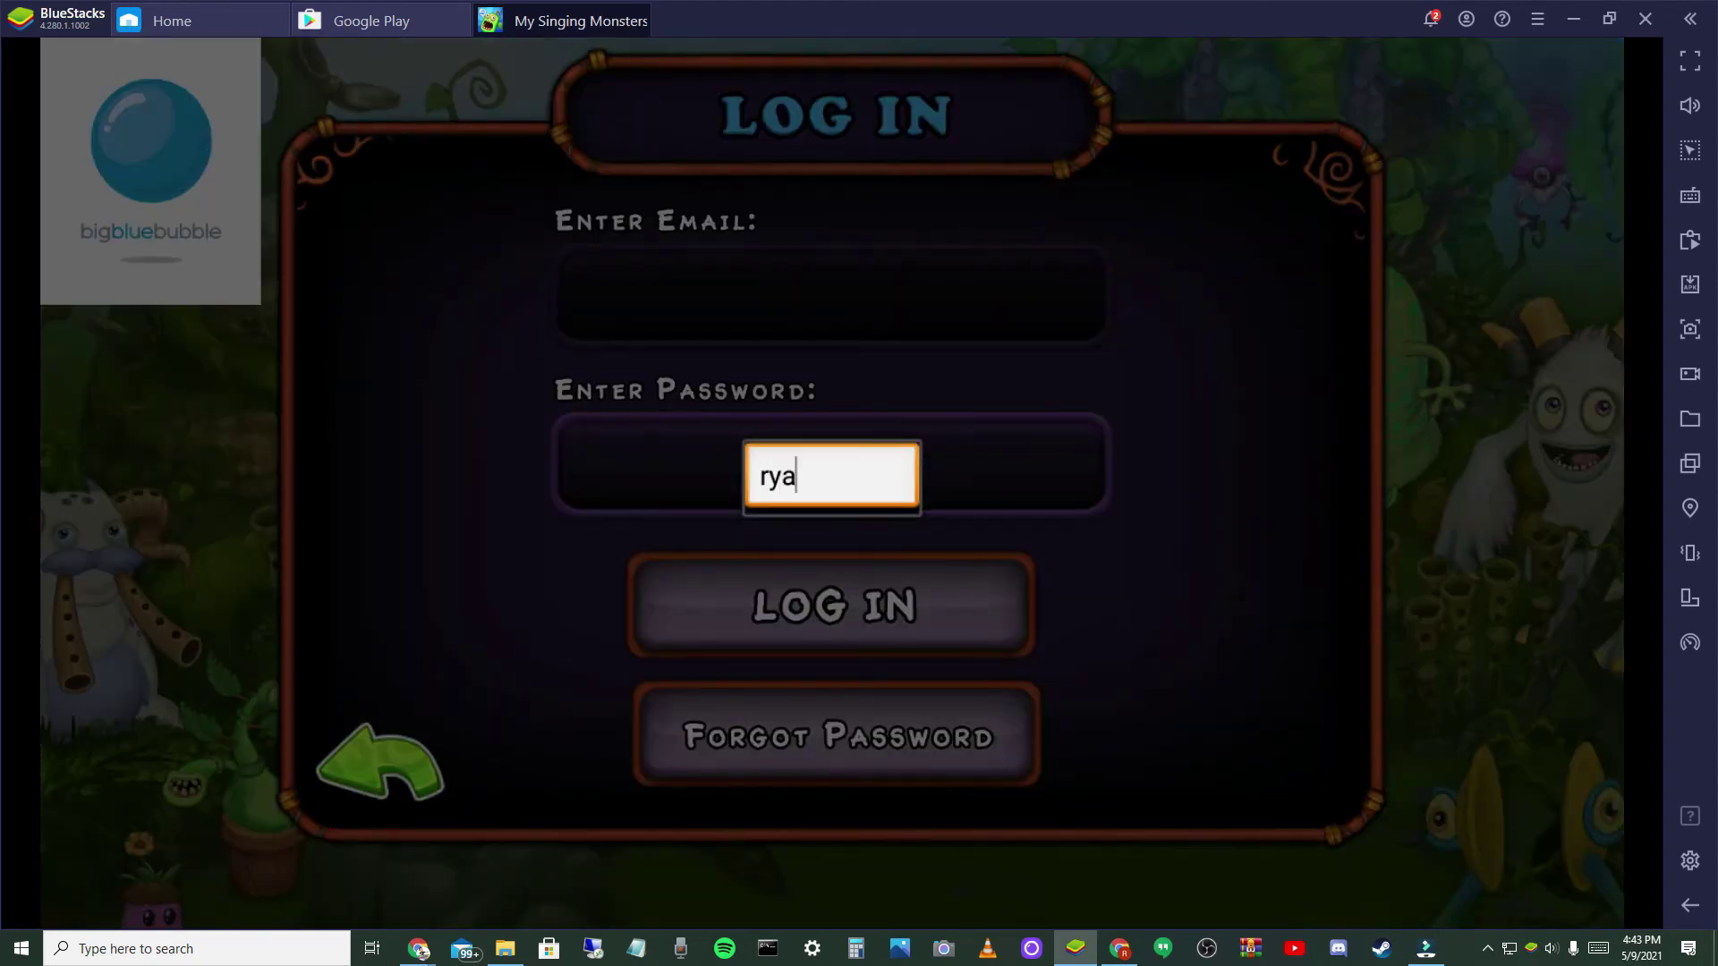
key("BackSpace")
key("BackSpace")
key("BackSpace")
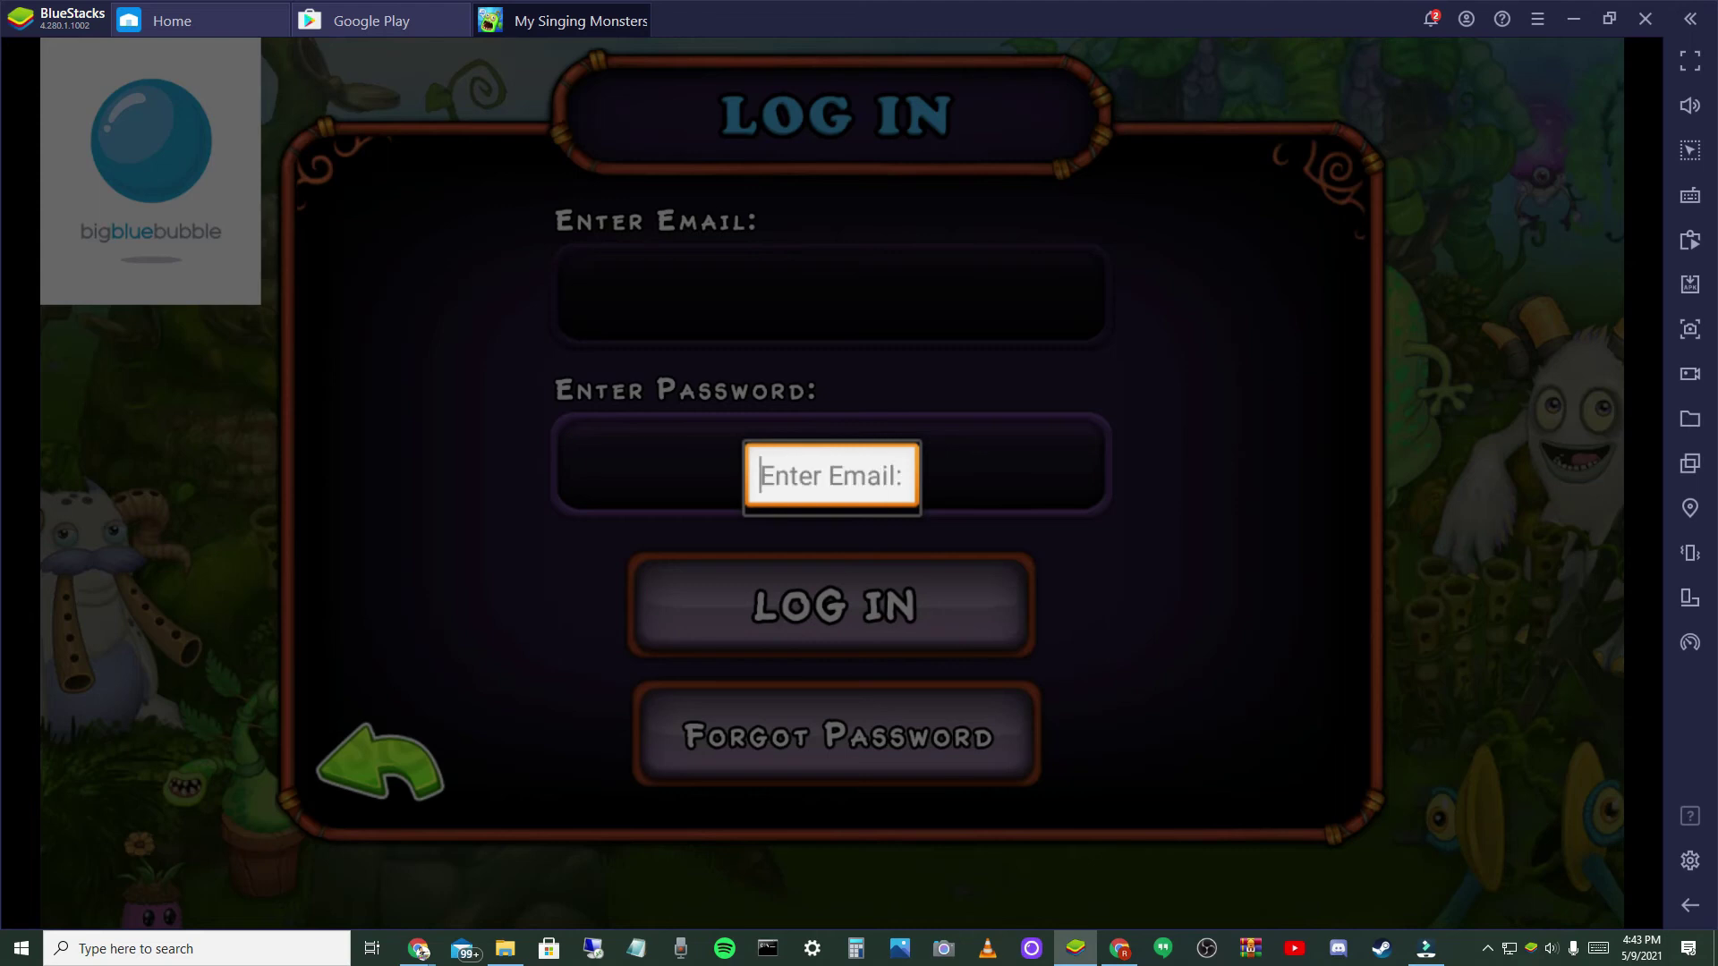
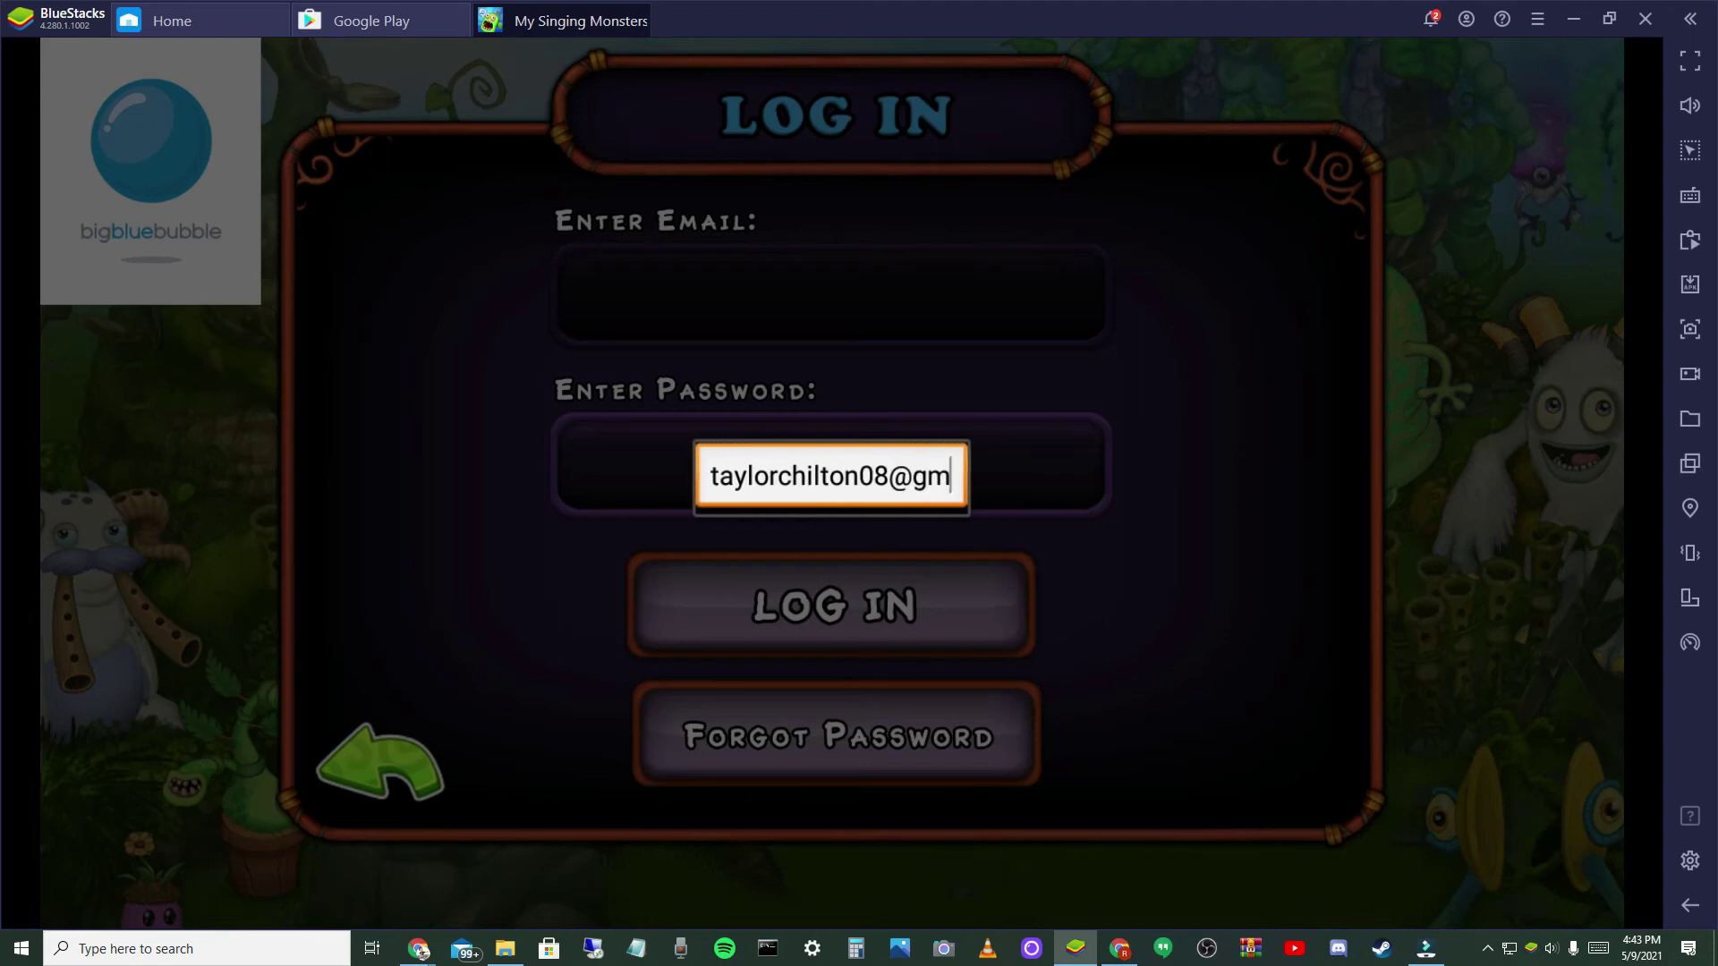
key("Return")
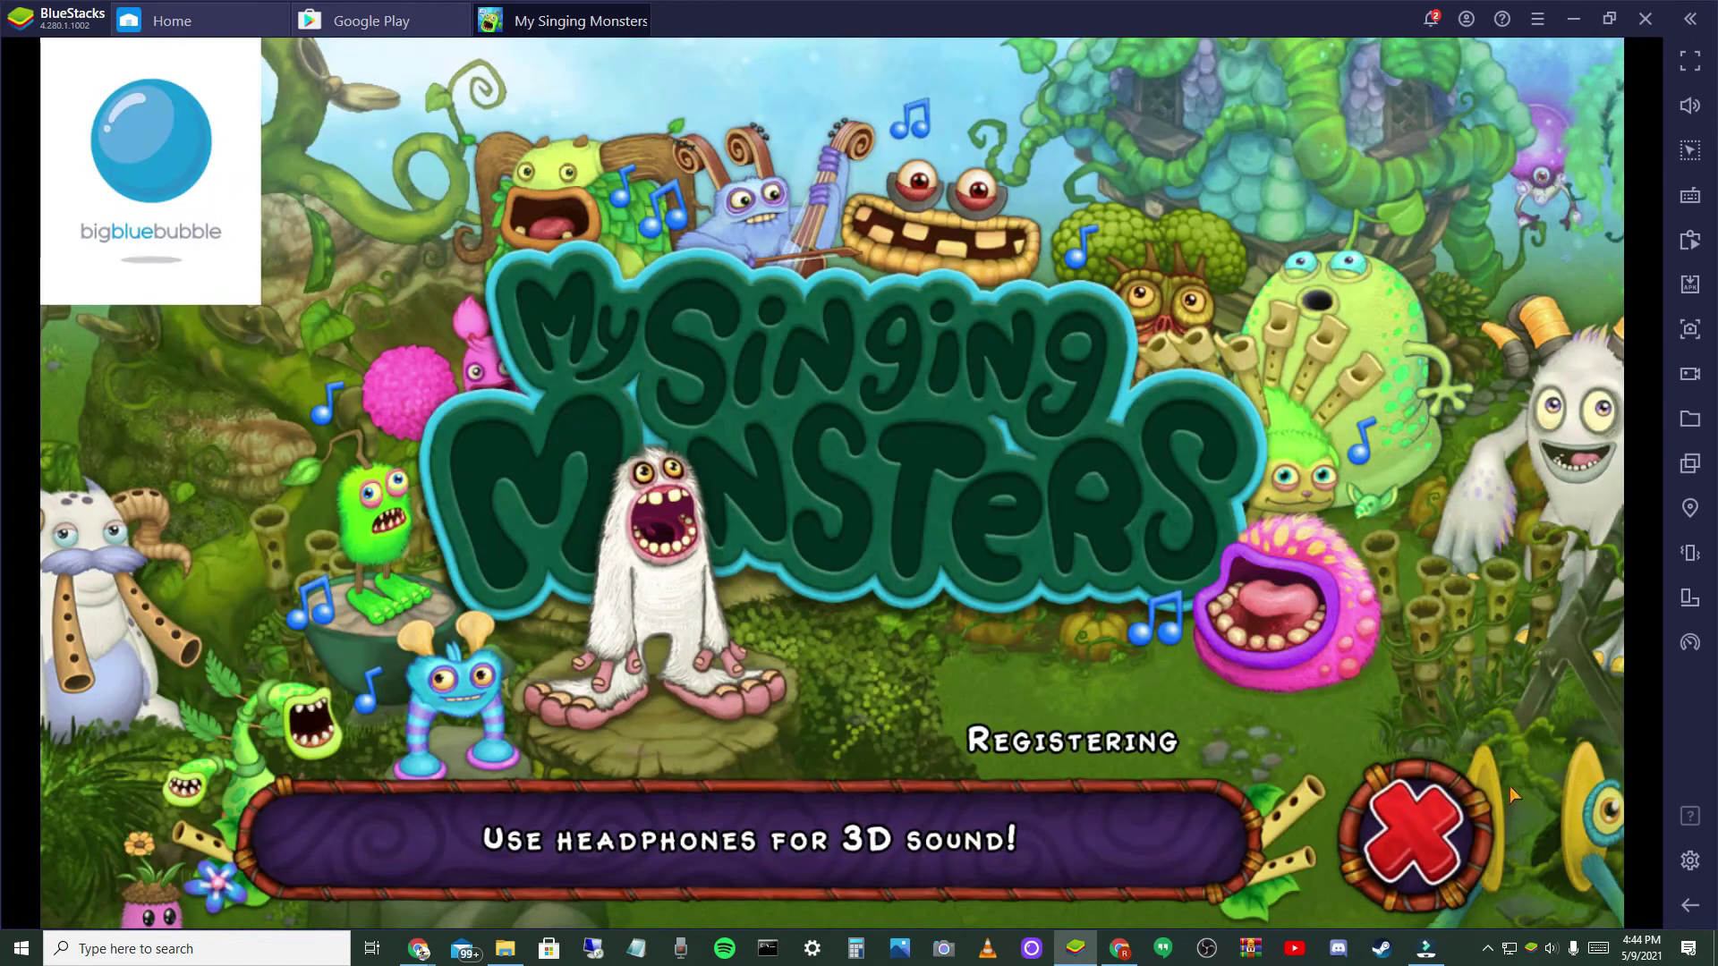
- Cancel the guest registration and open the Change User email login form
left_click(1472, 839)
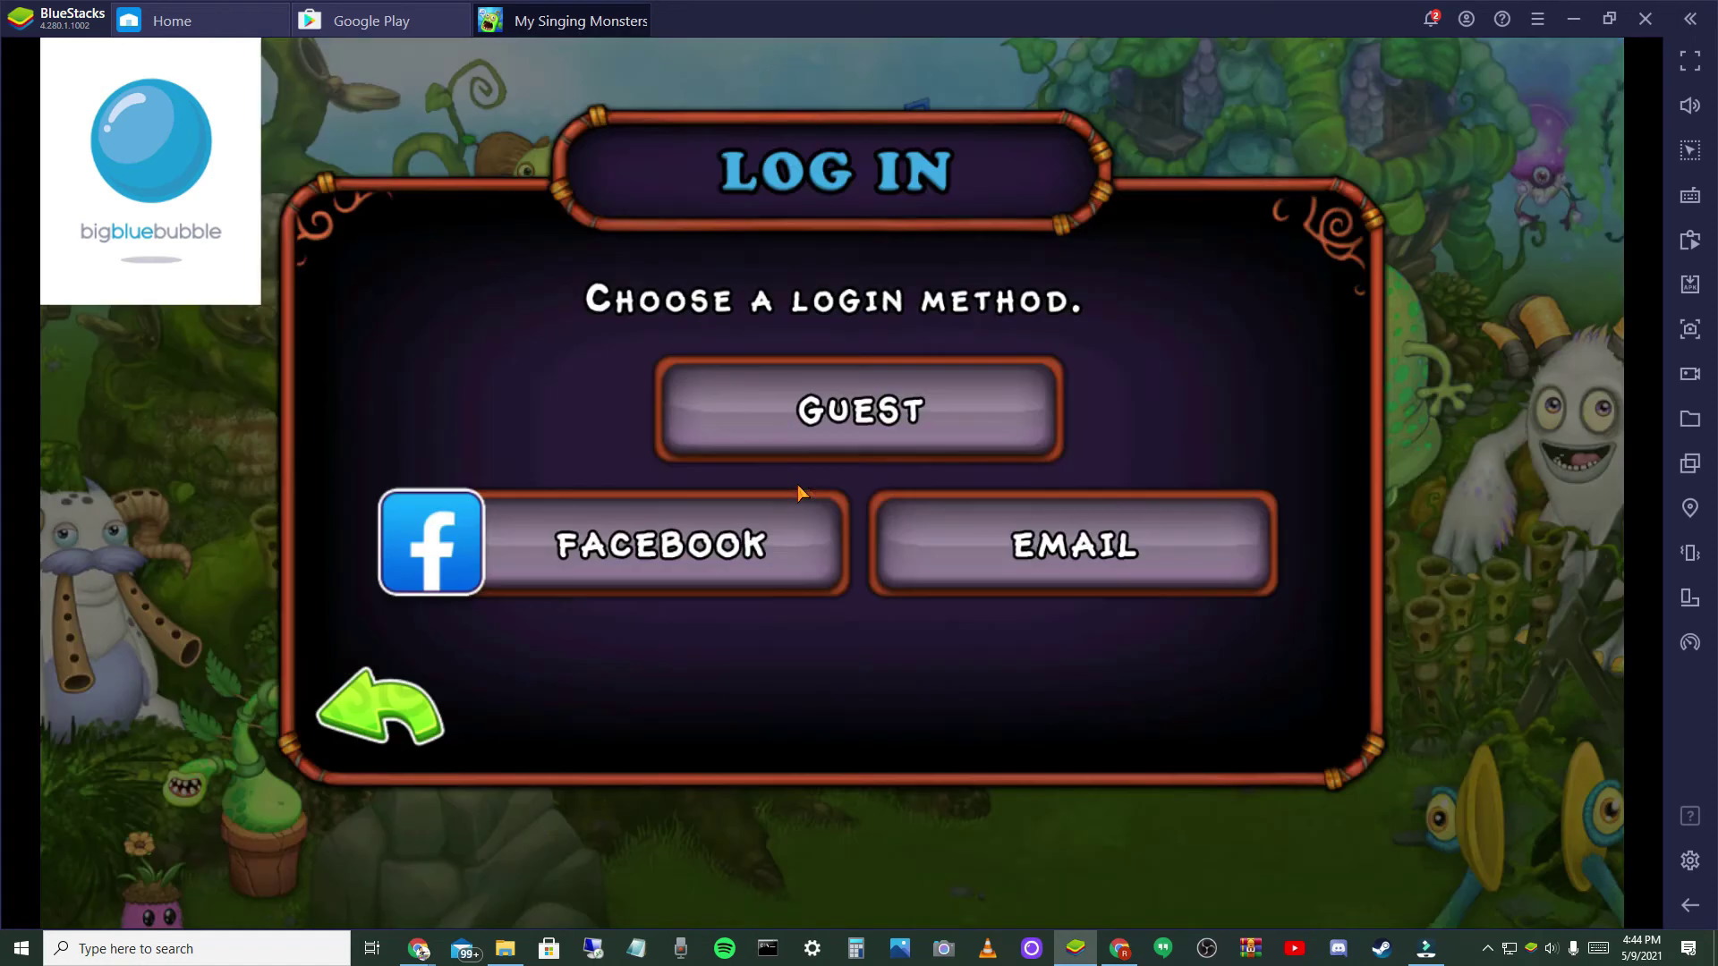
left_click(855, 407)
left_click(1376, 828)
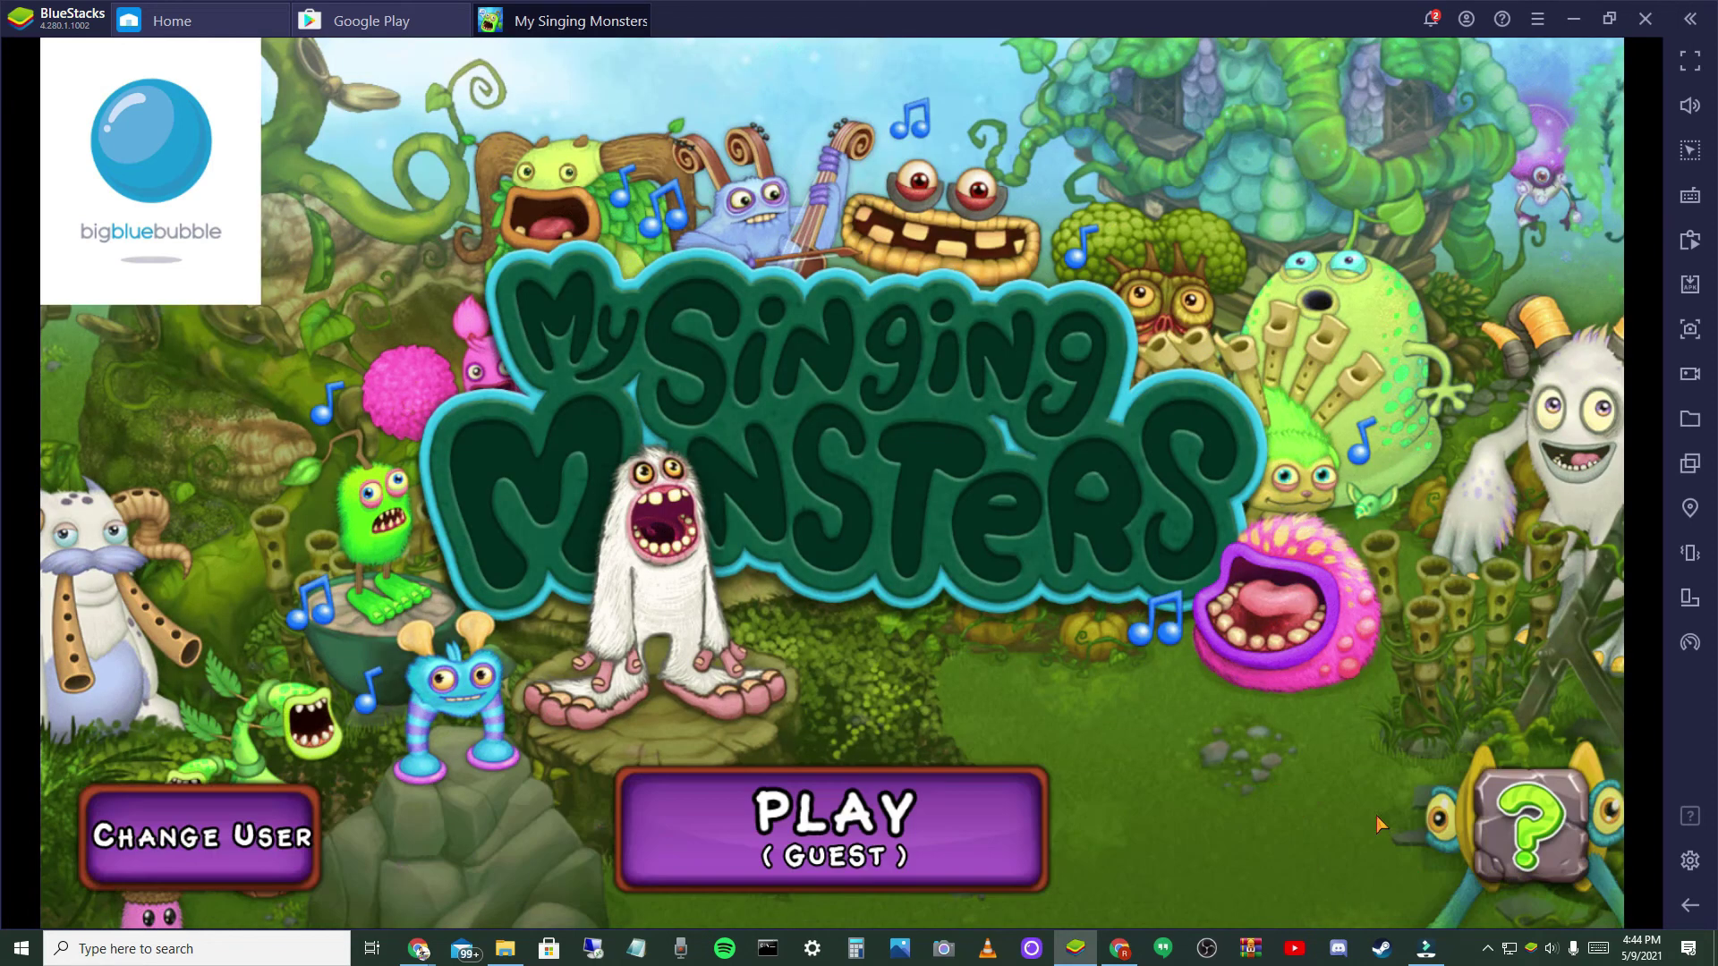
left_click(313, 810)
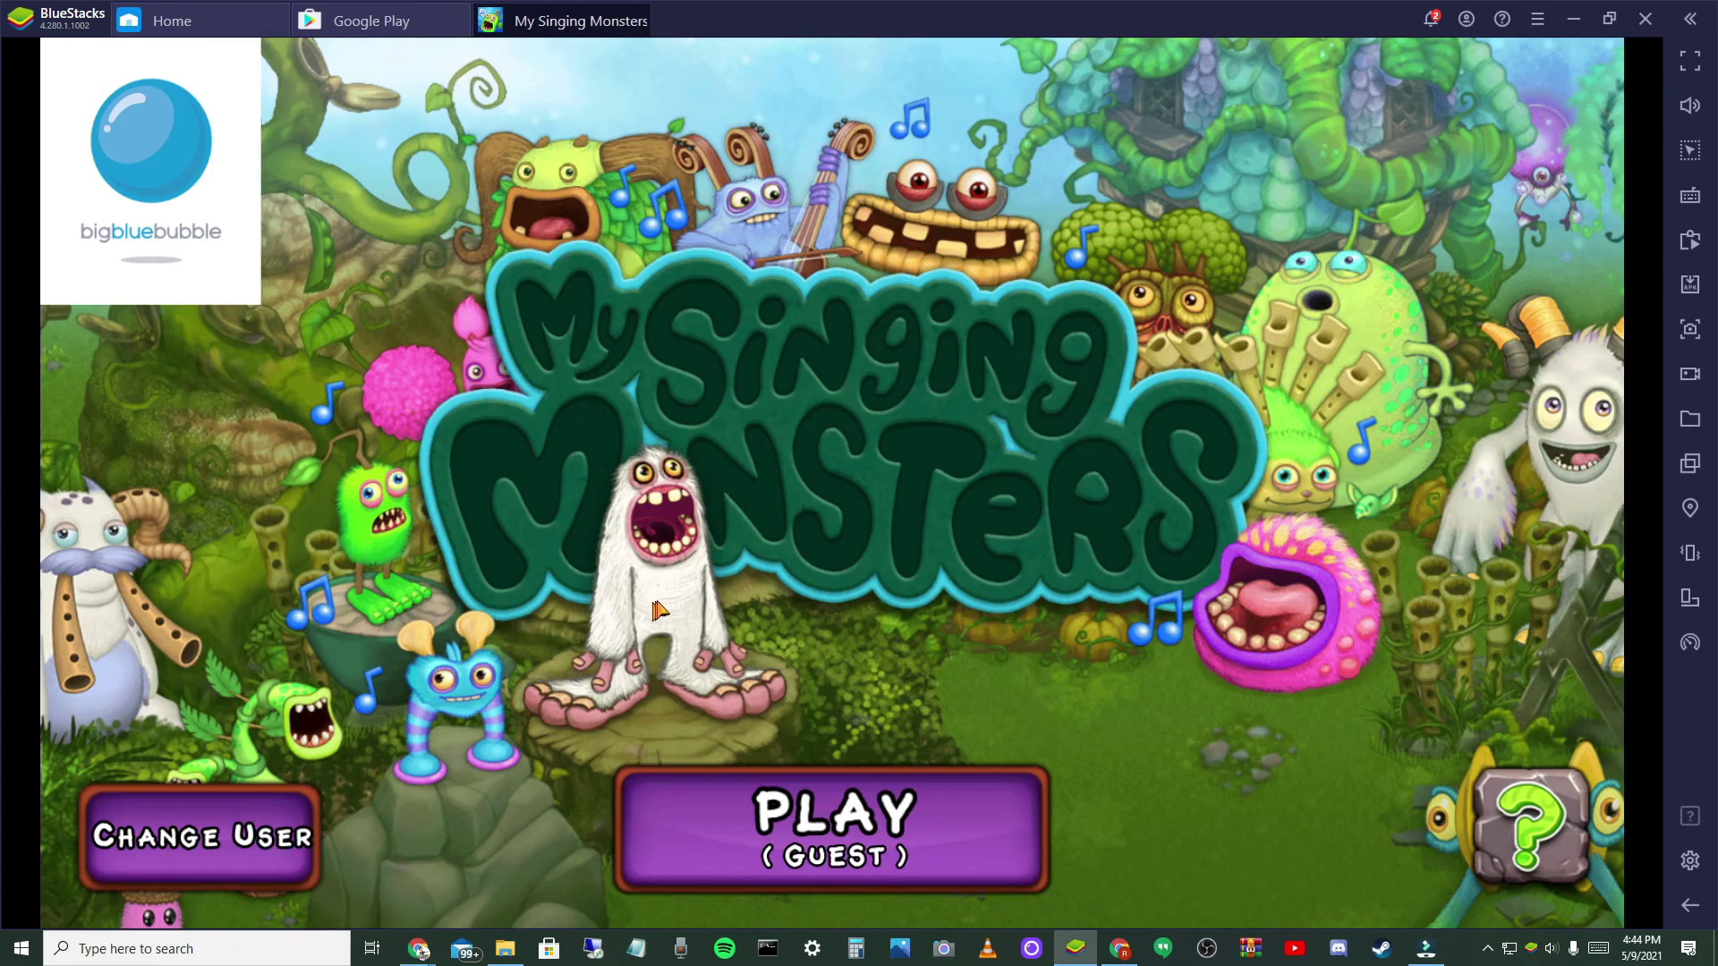
left_click(1060, 537)
left_click(970, 484)
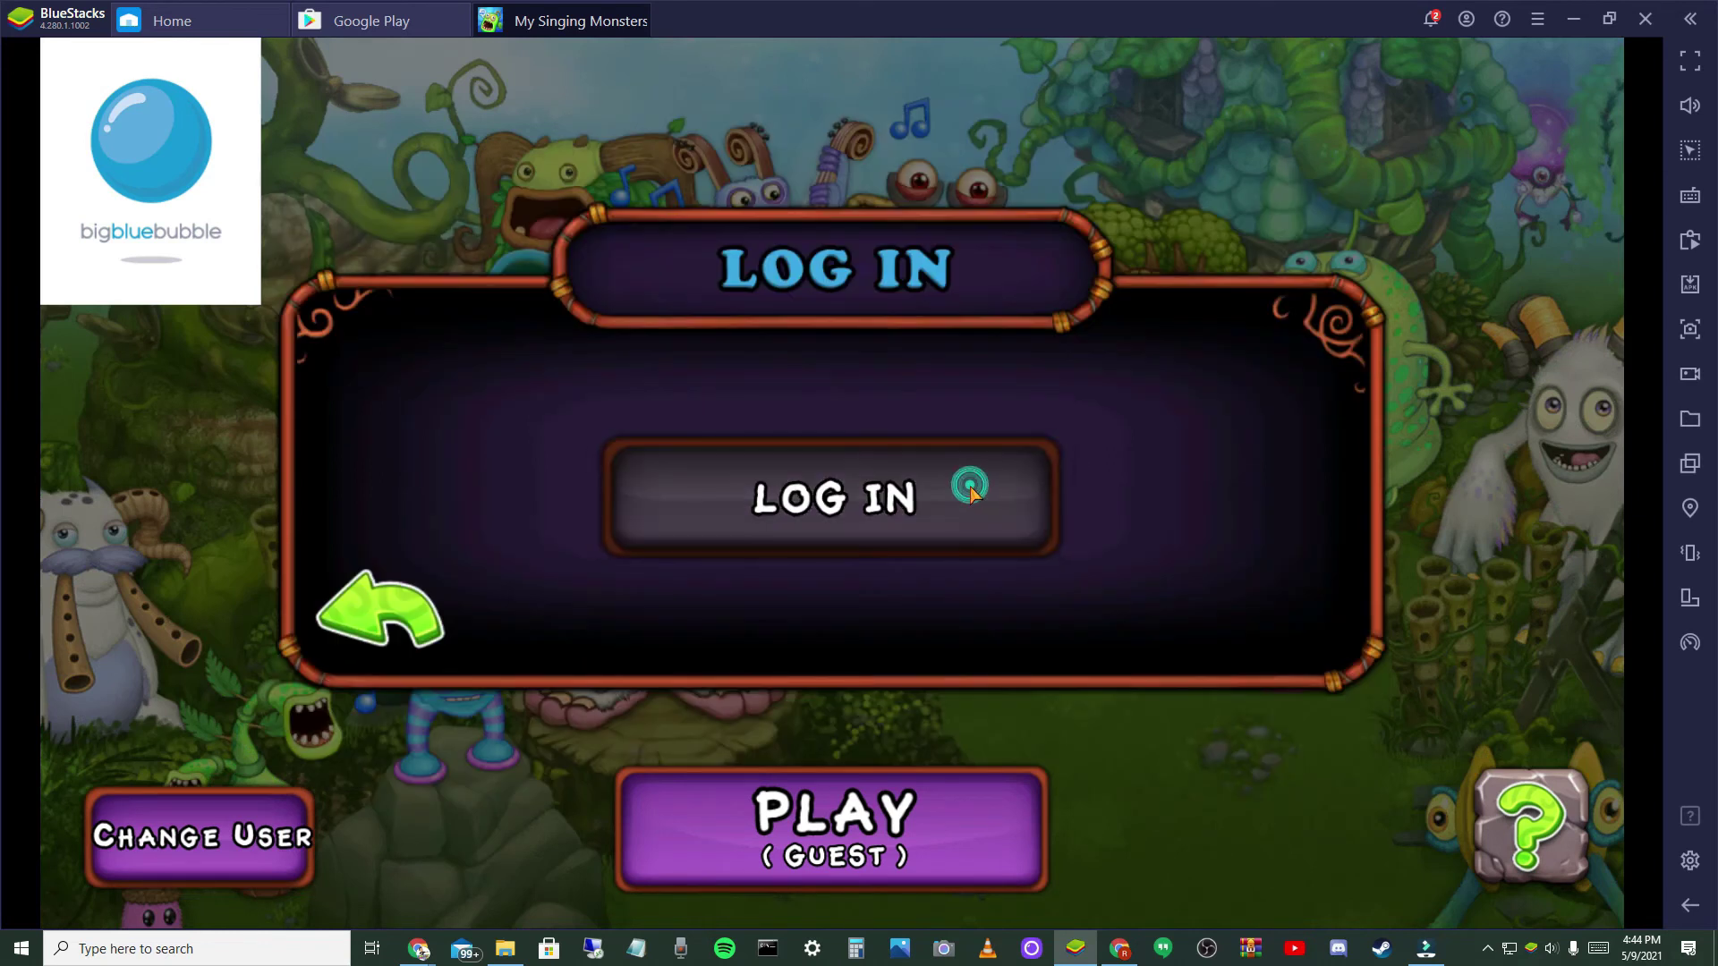
- Fill in the account e-mail and password and submit the login
left_click(855, 330)
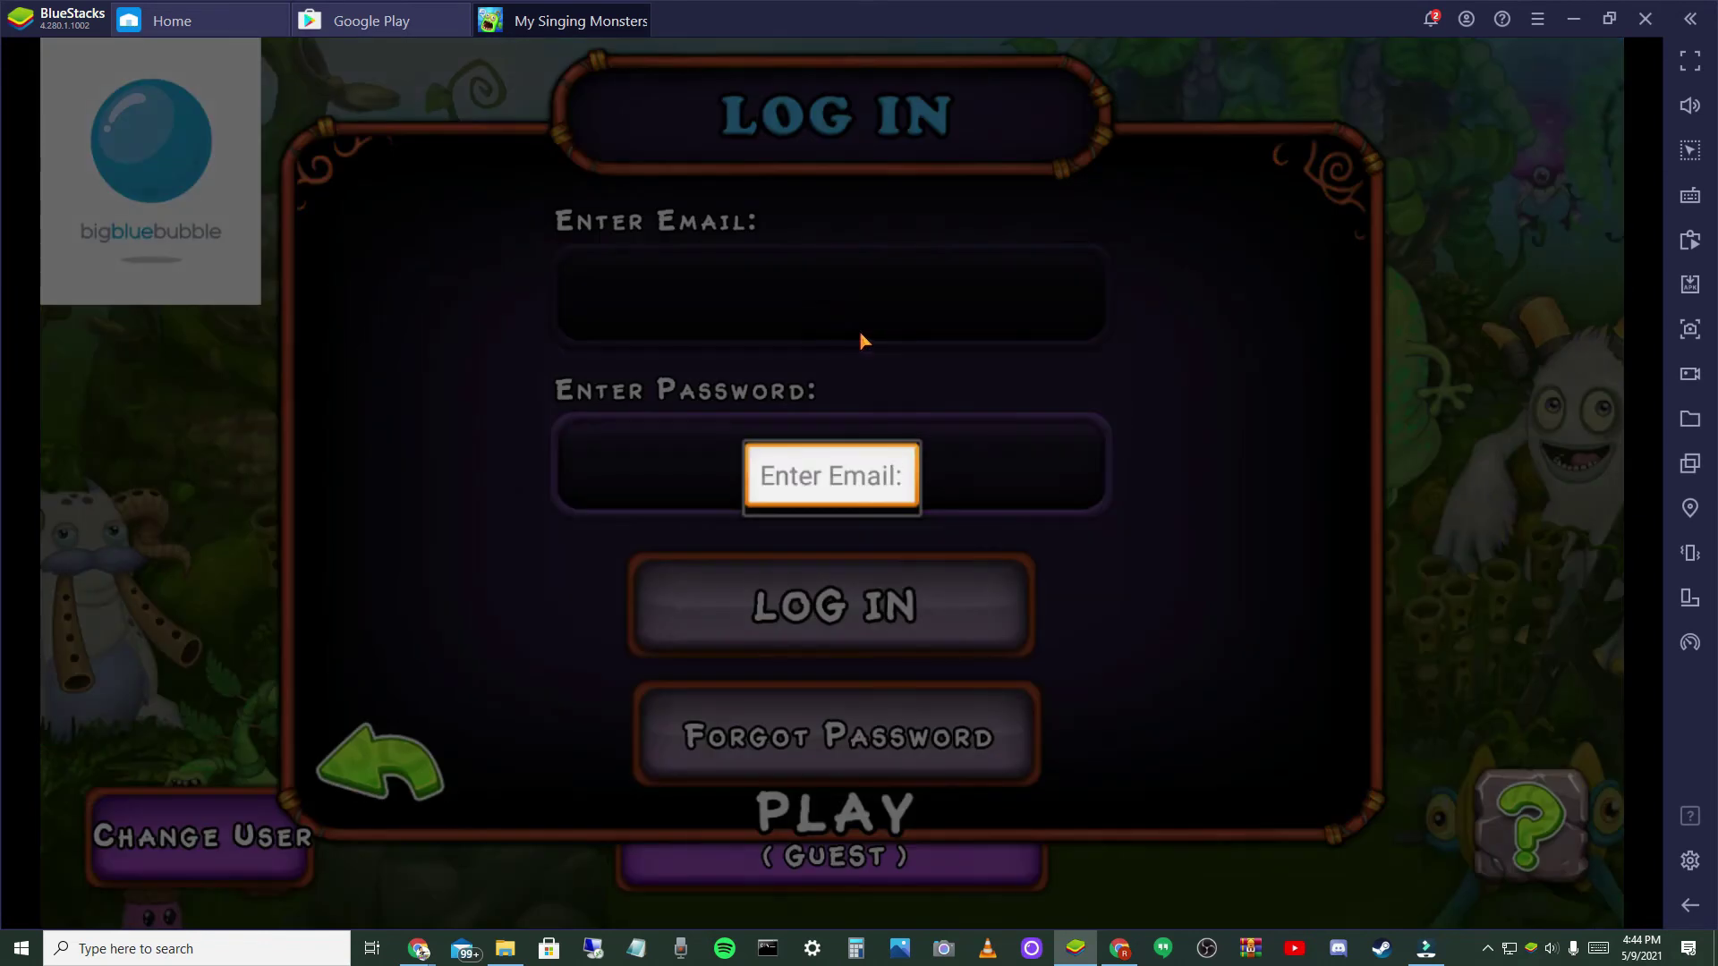
key("ctrl+v")
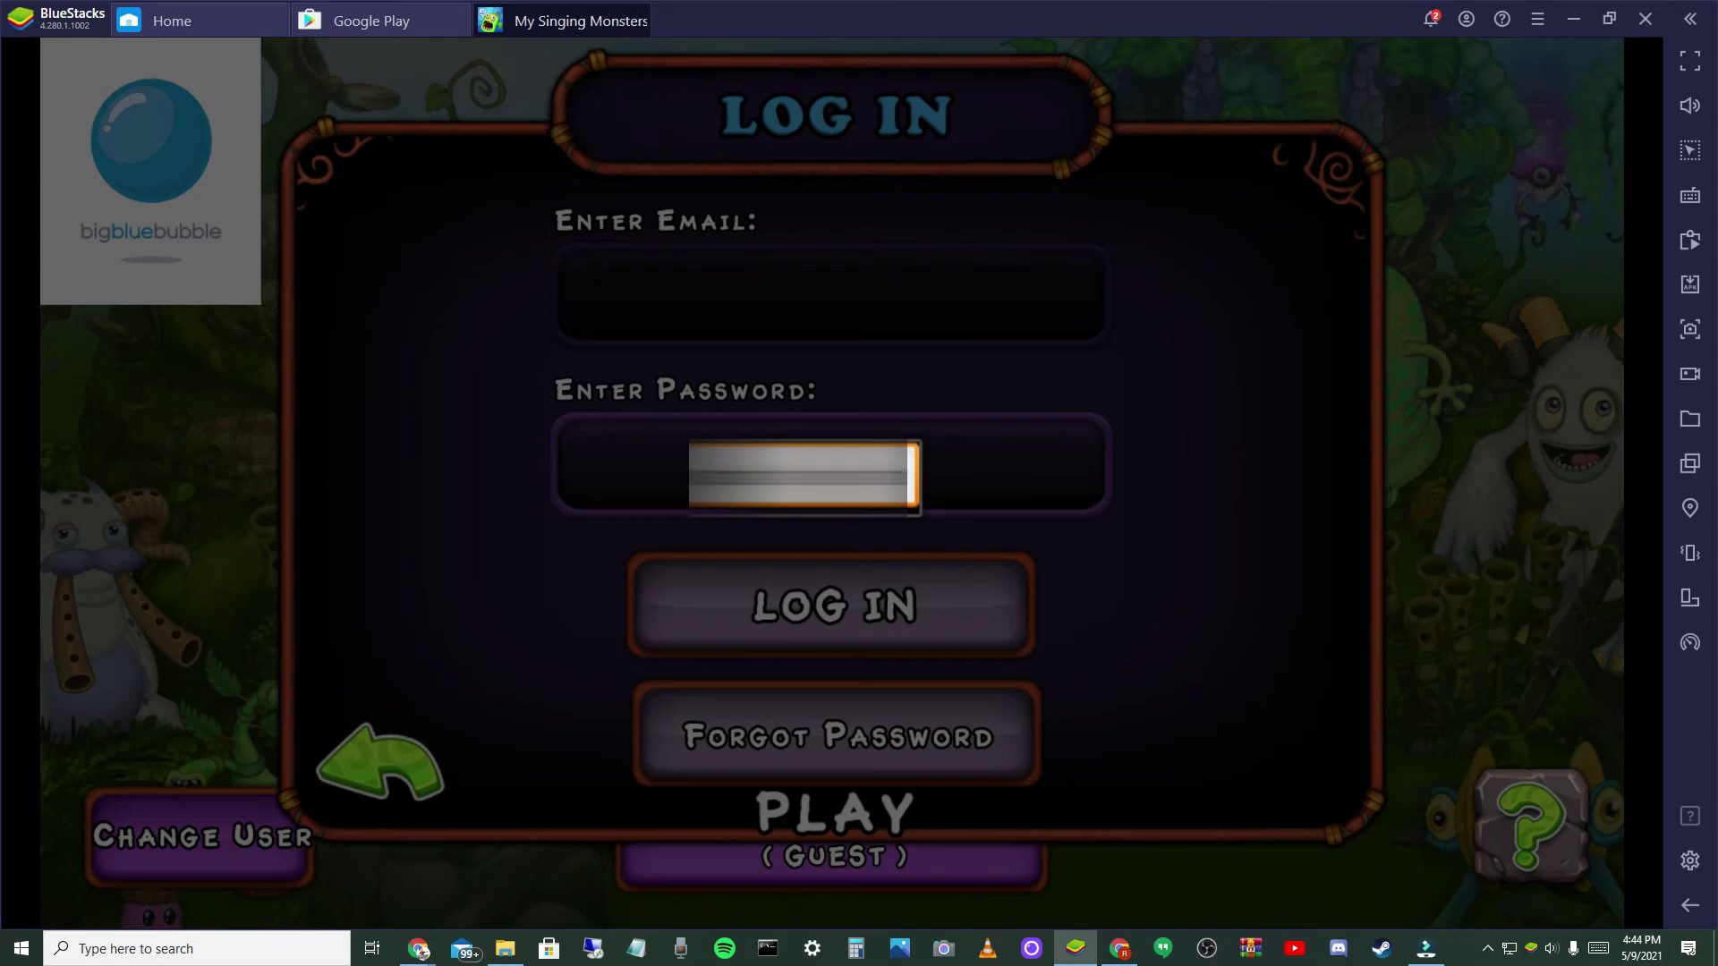
type("*")
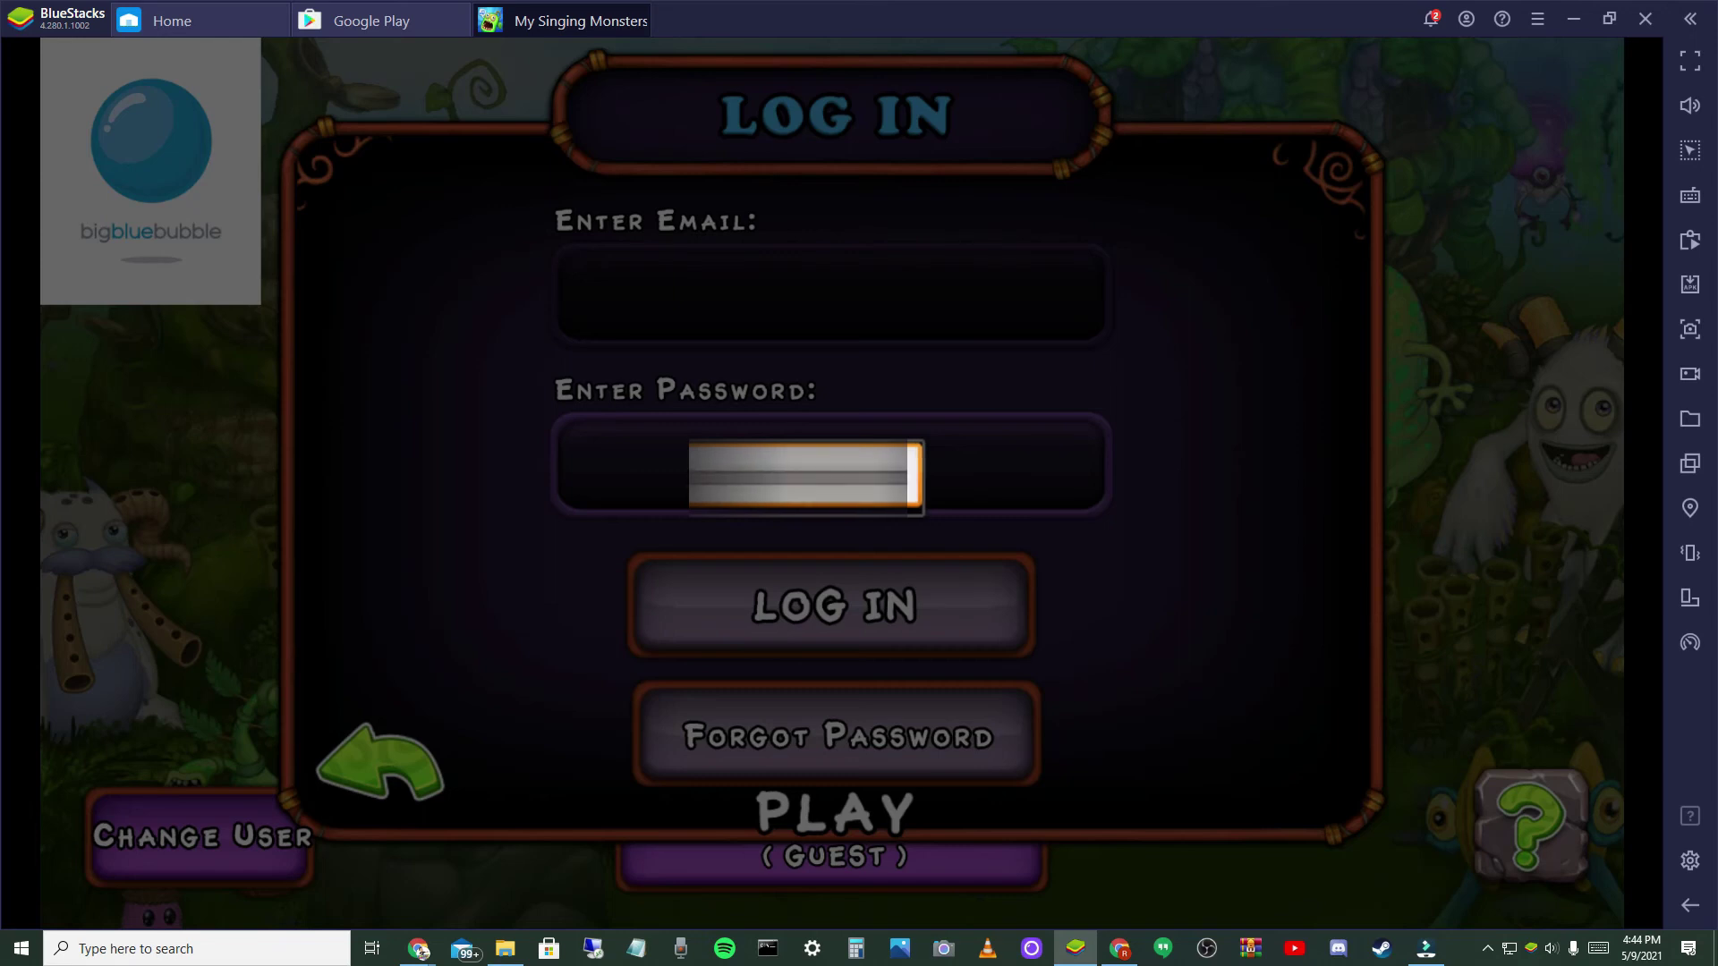
type("8@g")
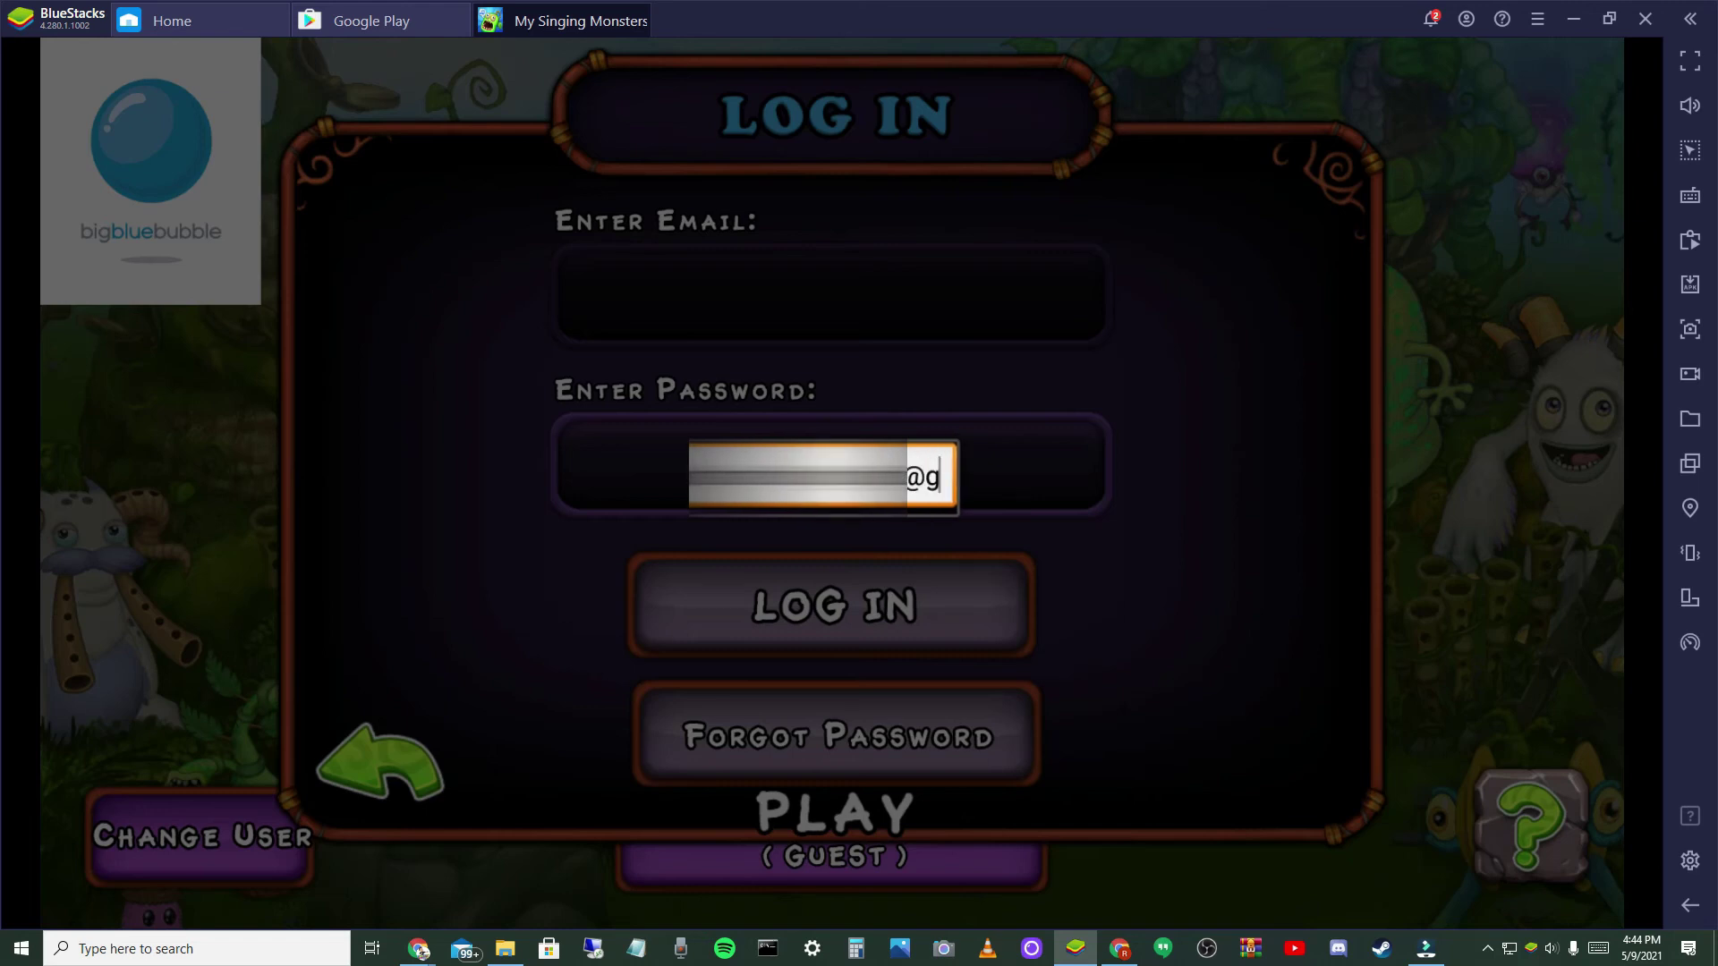
type("mail.com")
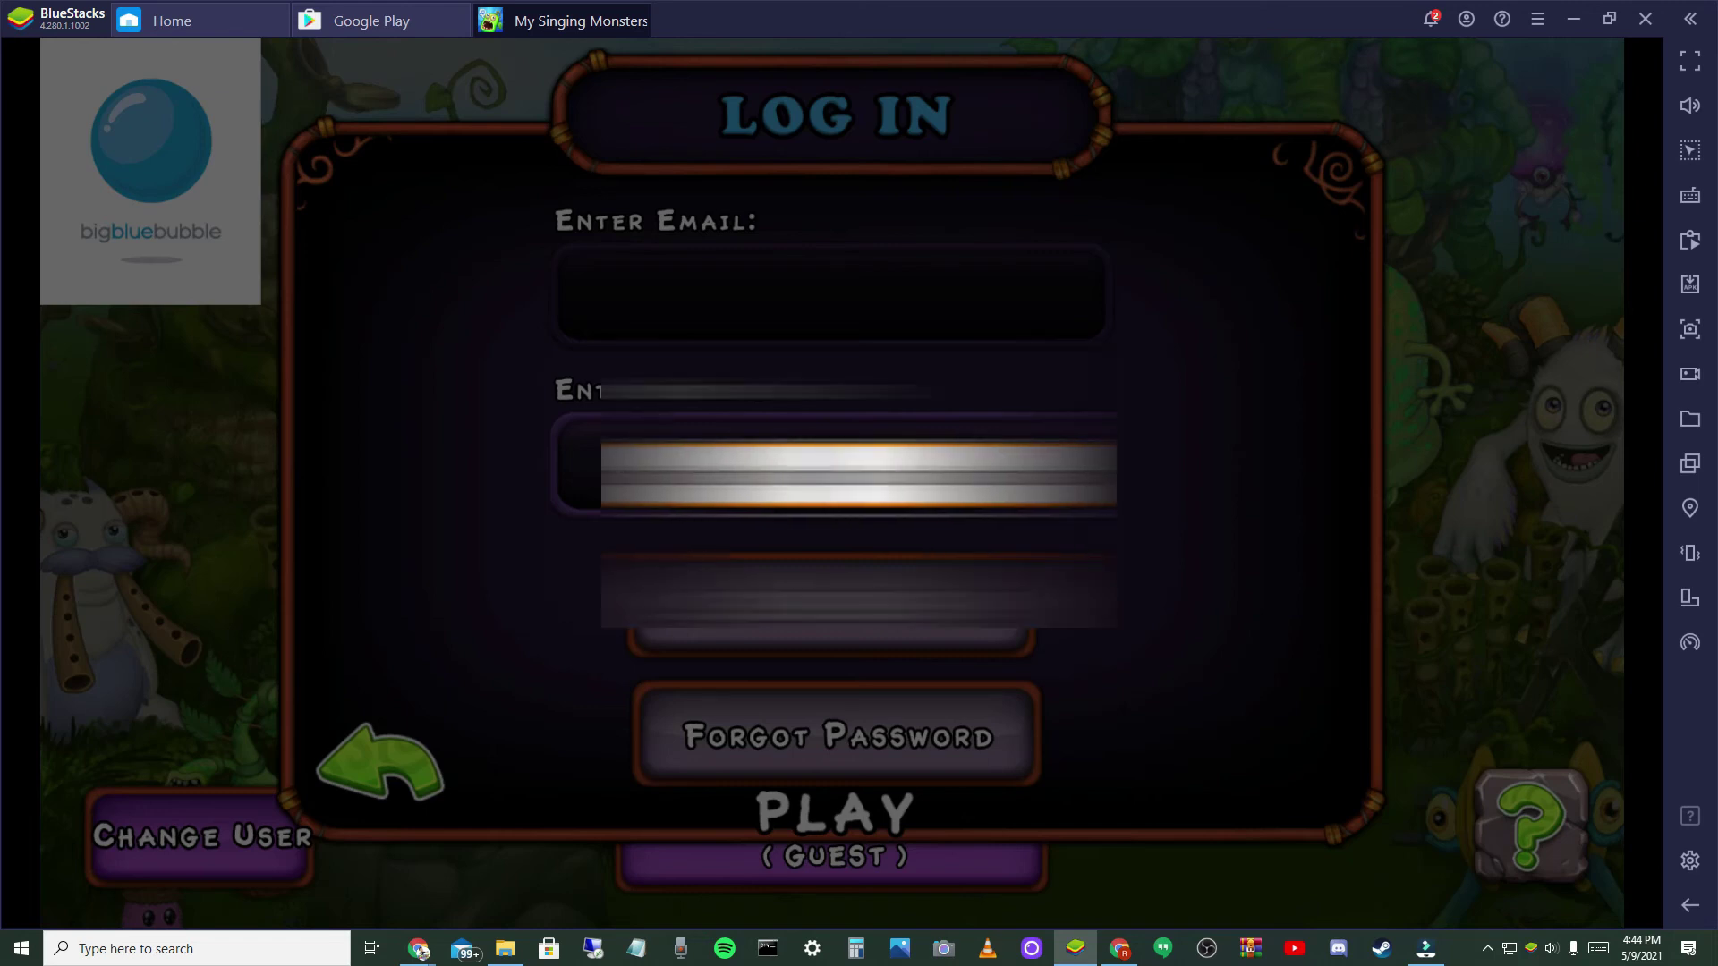
key("Return")
left_click(832, 466)
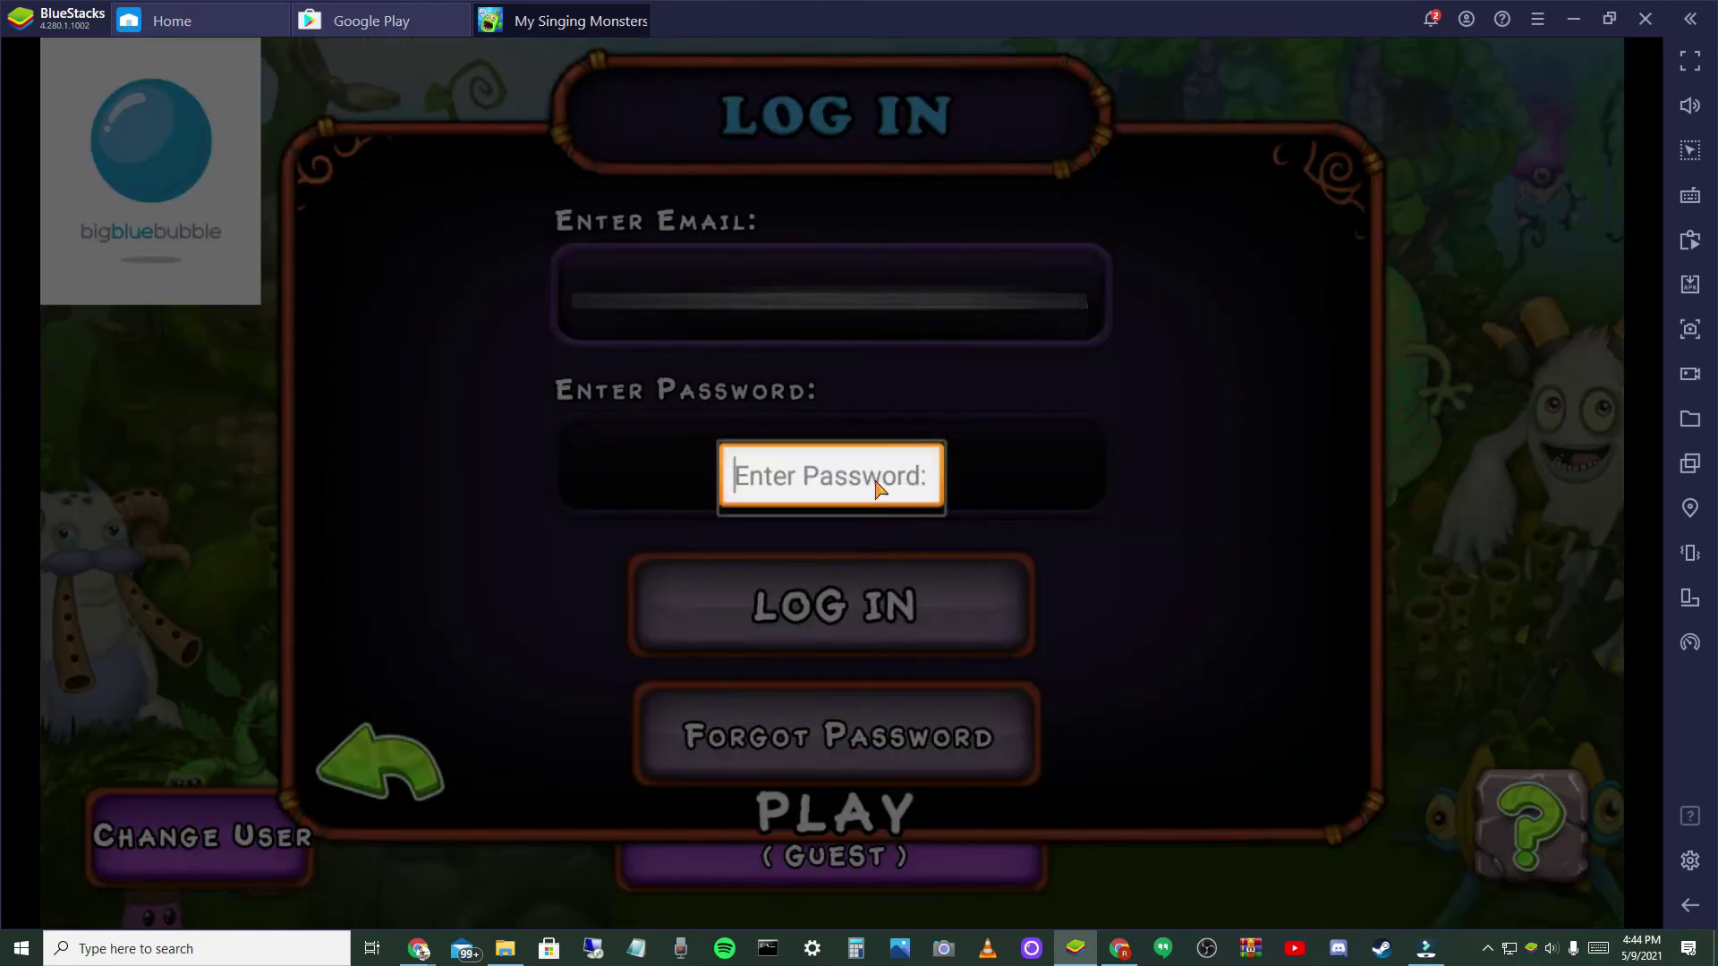
type("...")
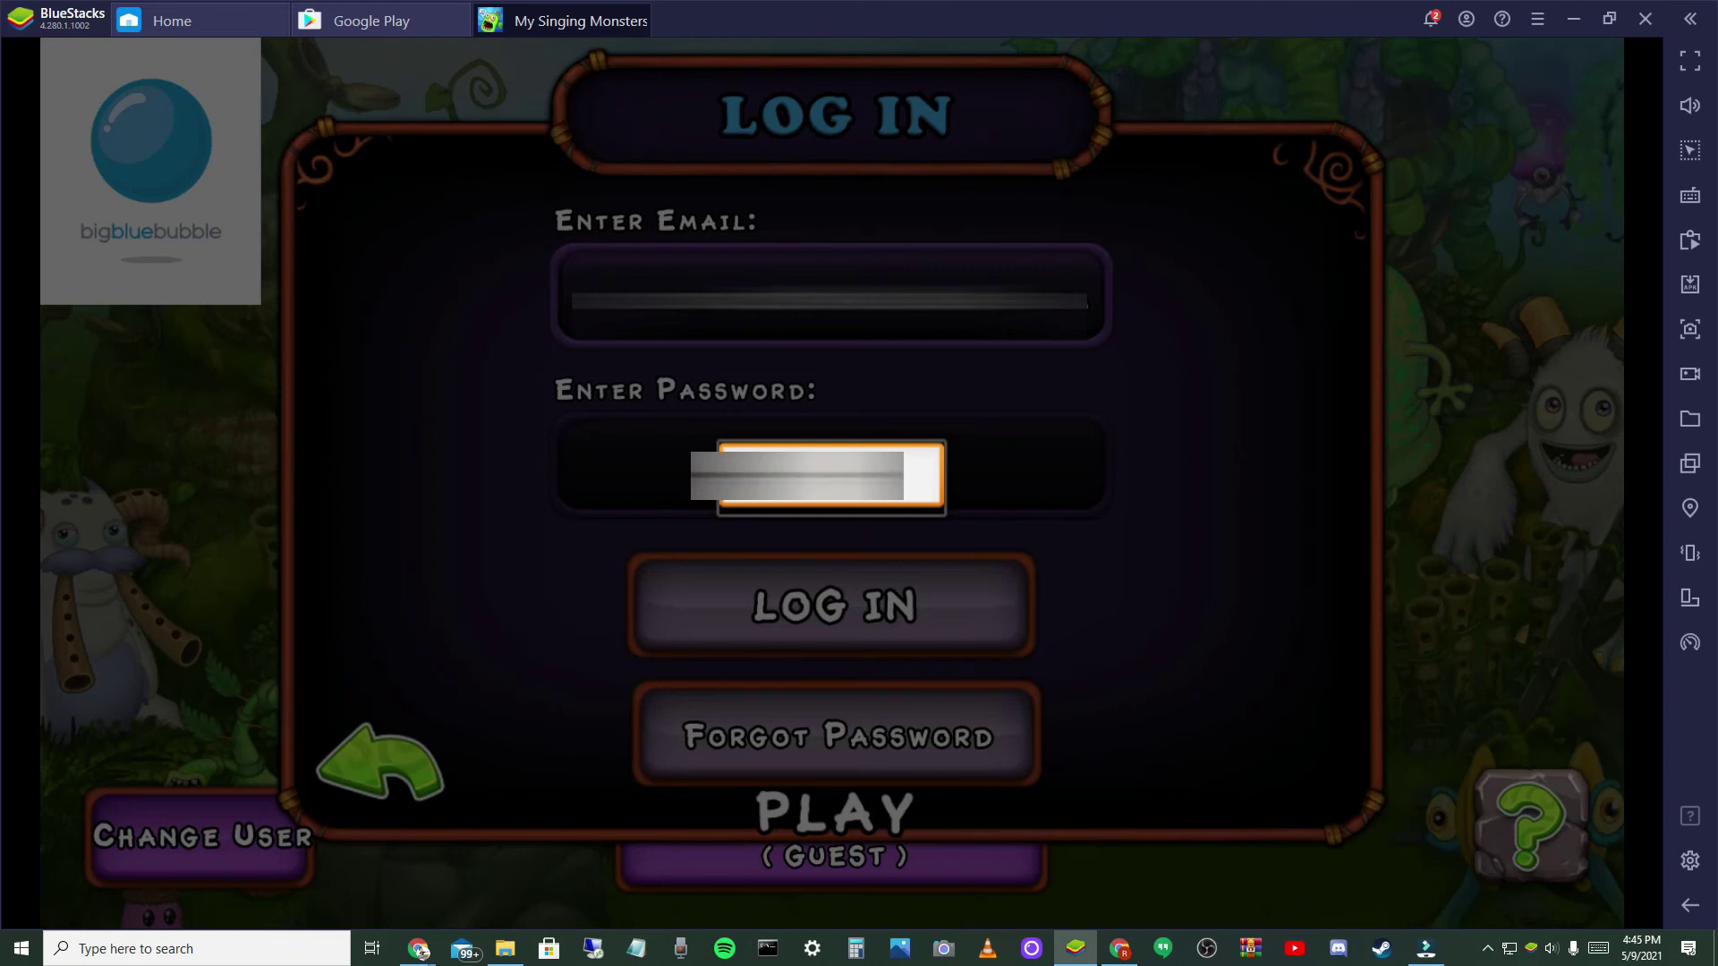
type("8")
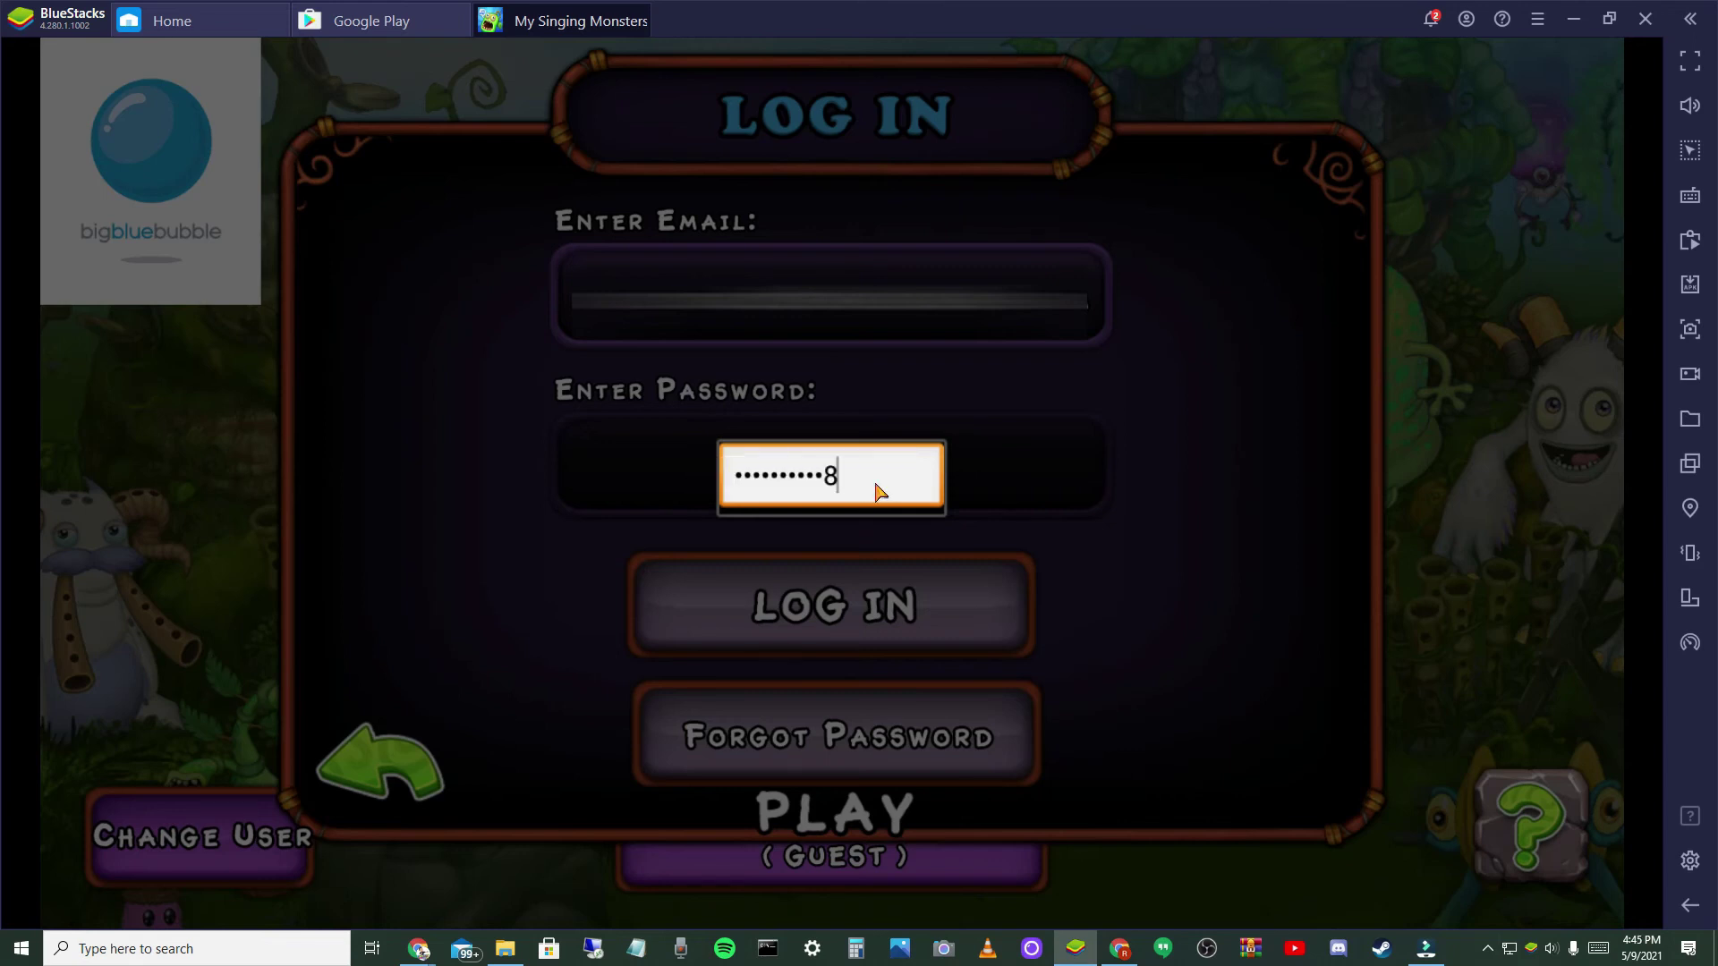
key("Return")
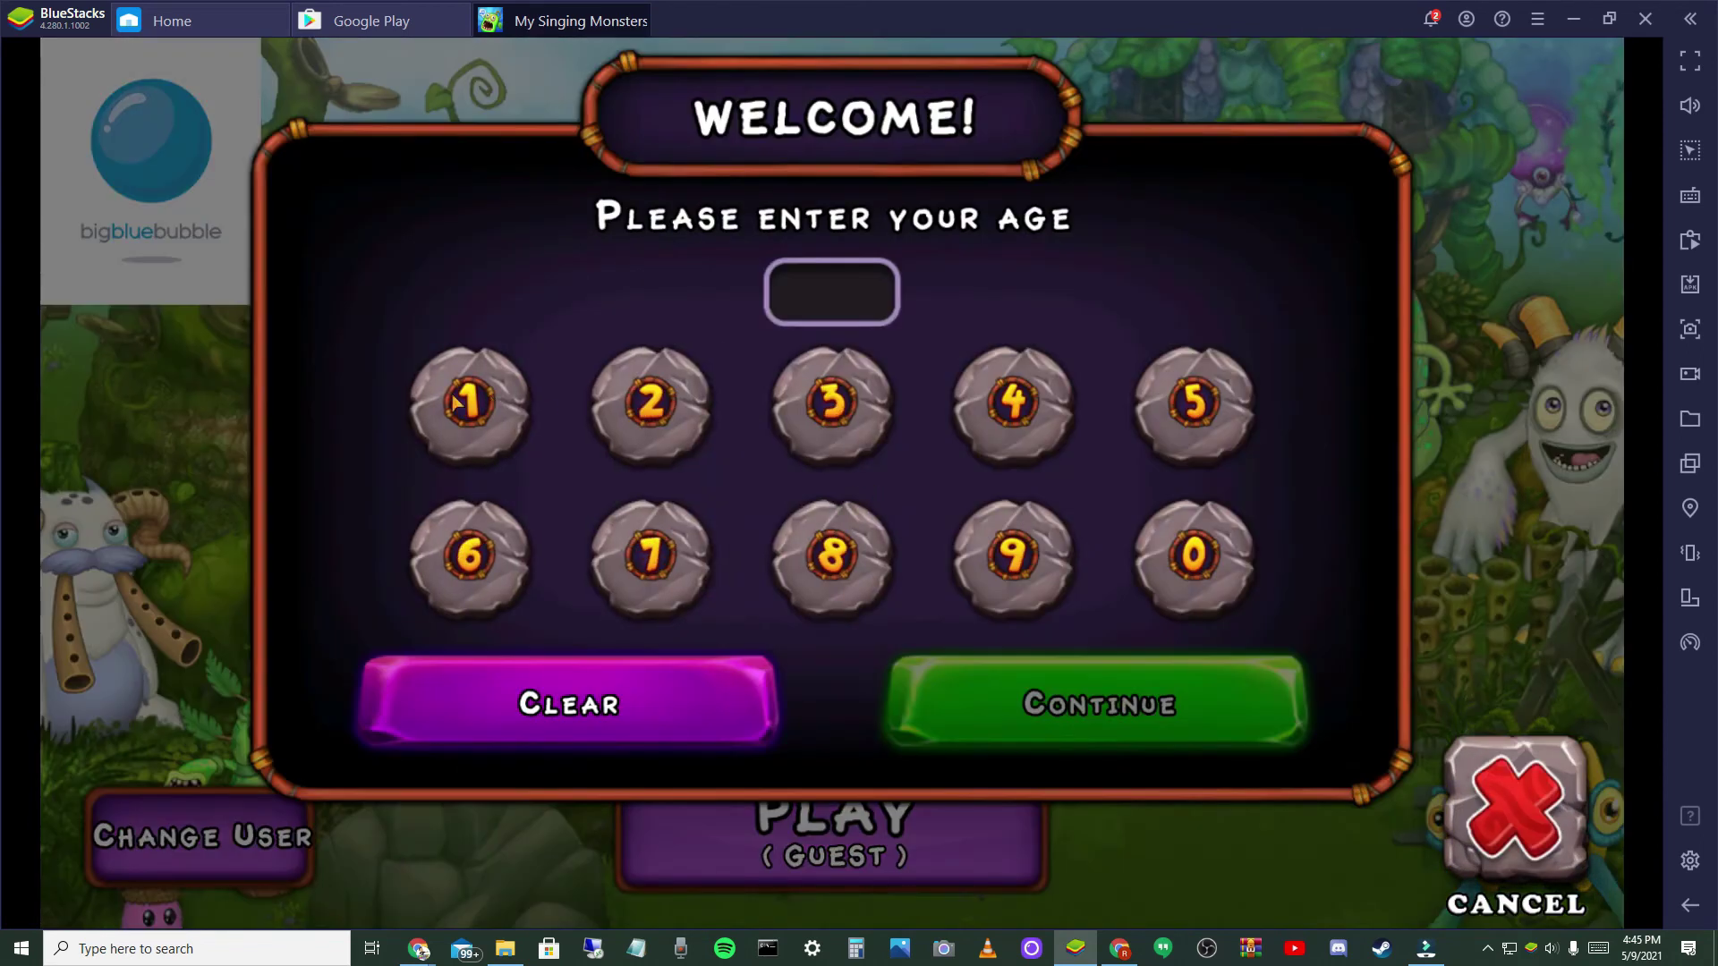
- Enter age 12 and accept the parent-agreed Terms of Service and Privacy Policy
left_click(458, 402)
left_click(648, 404)
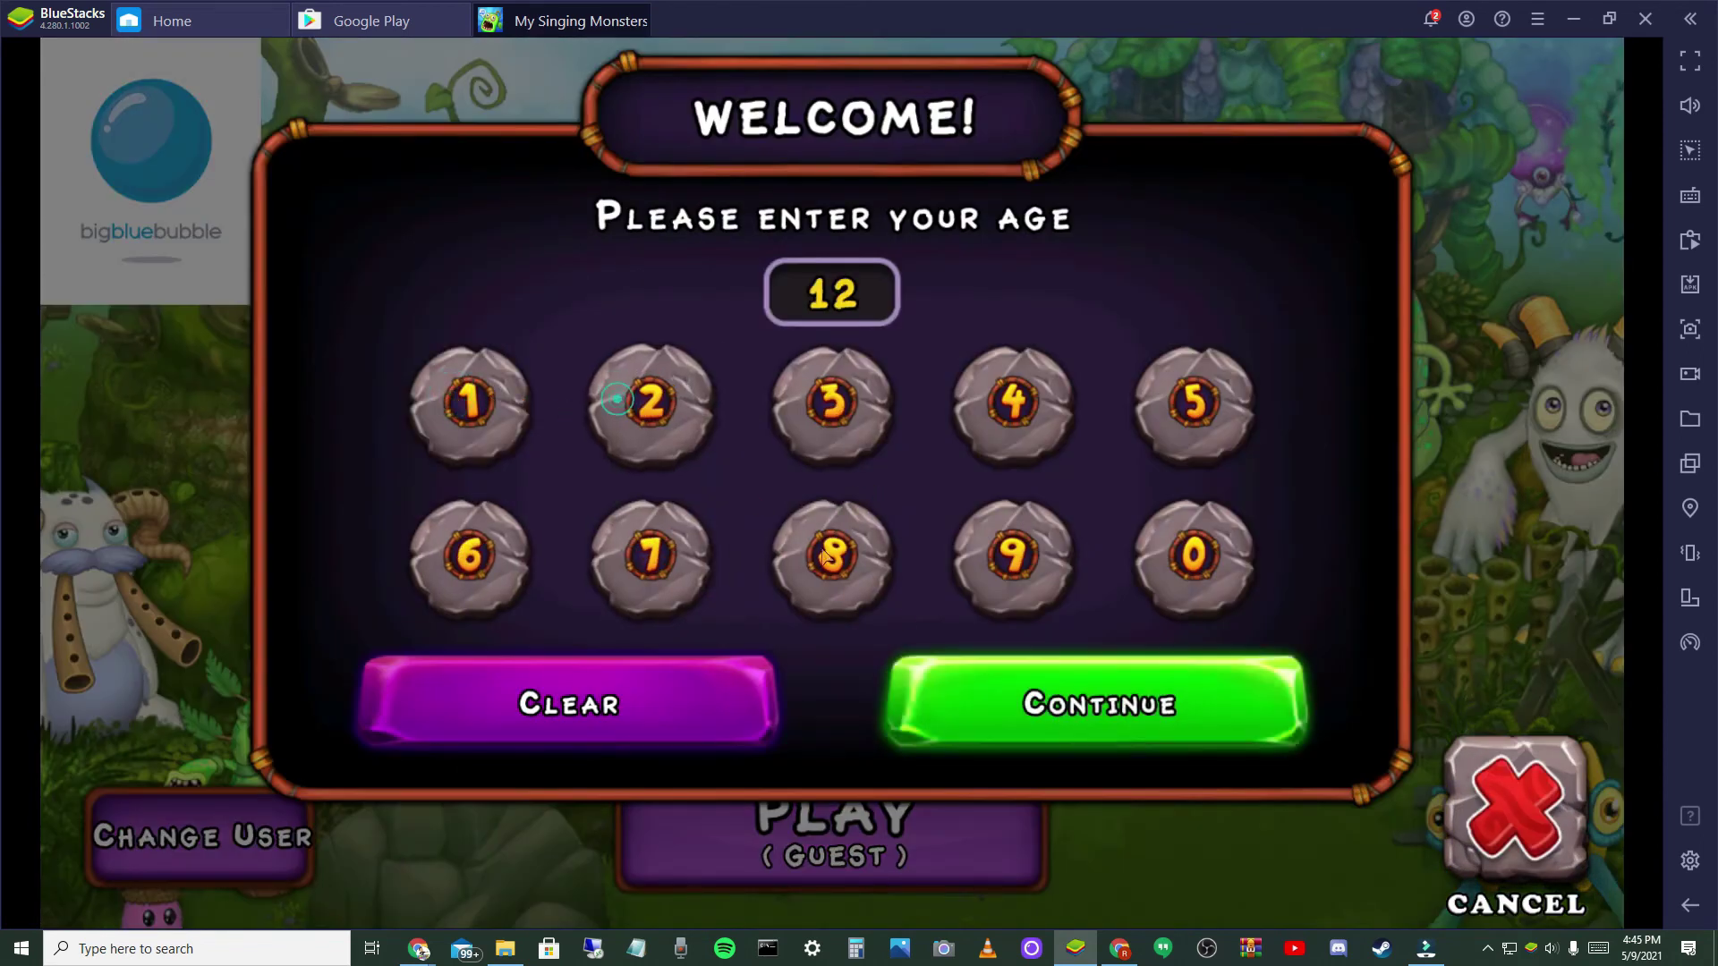
left_click(1013, 702)
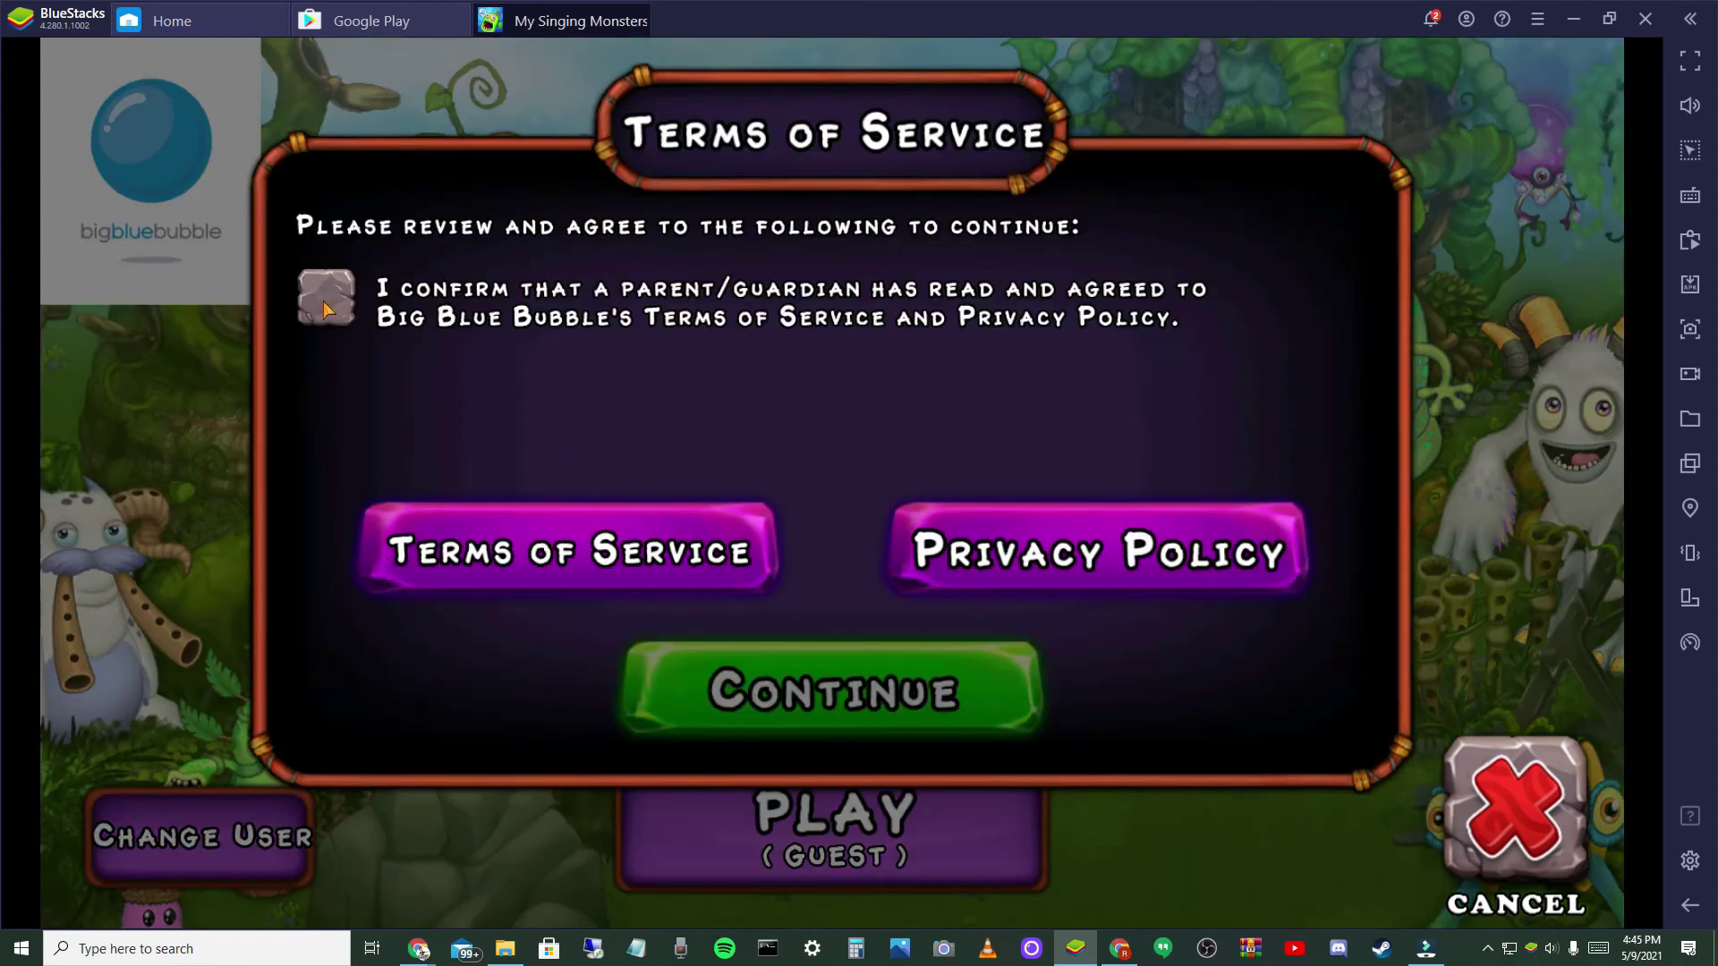
left_click(326, 308)
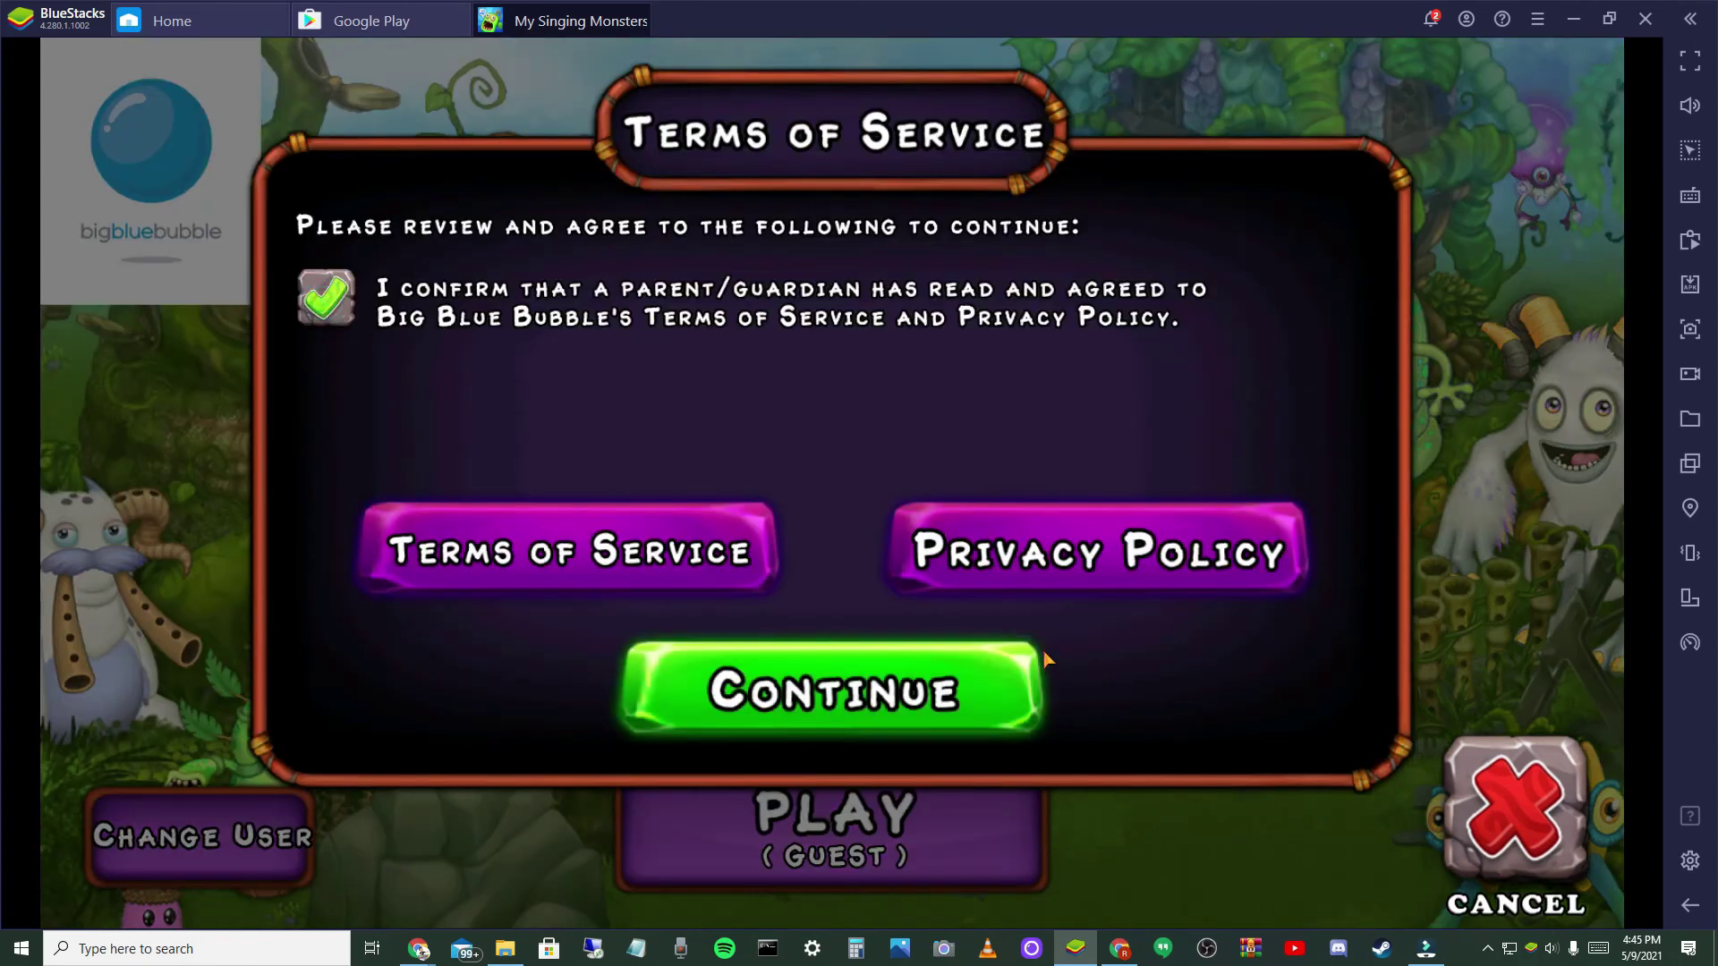
left_click(818, 694)
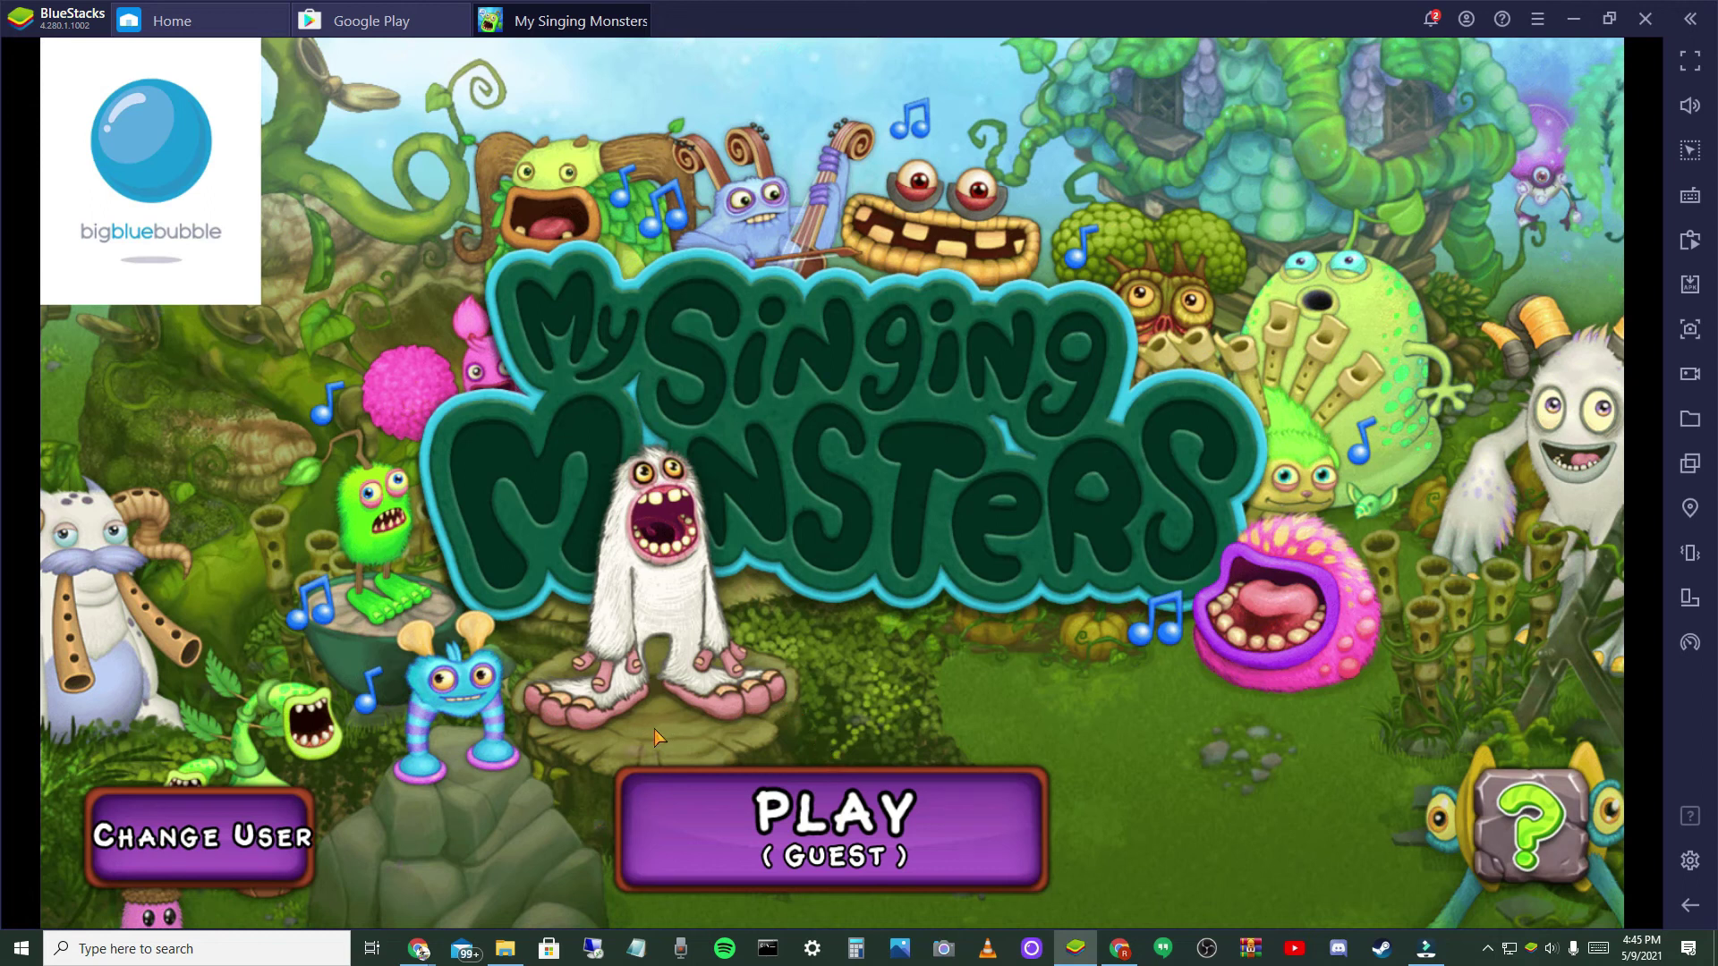
- Close the support info, then switch user and log in by email with the filled-in credentials
left_click(1481, 845)
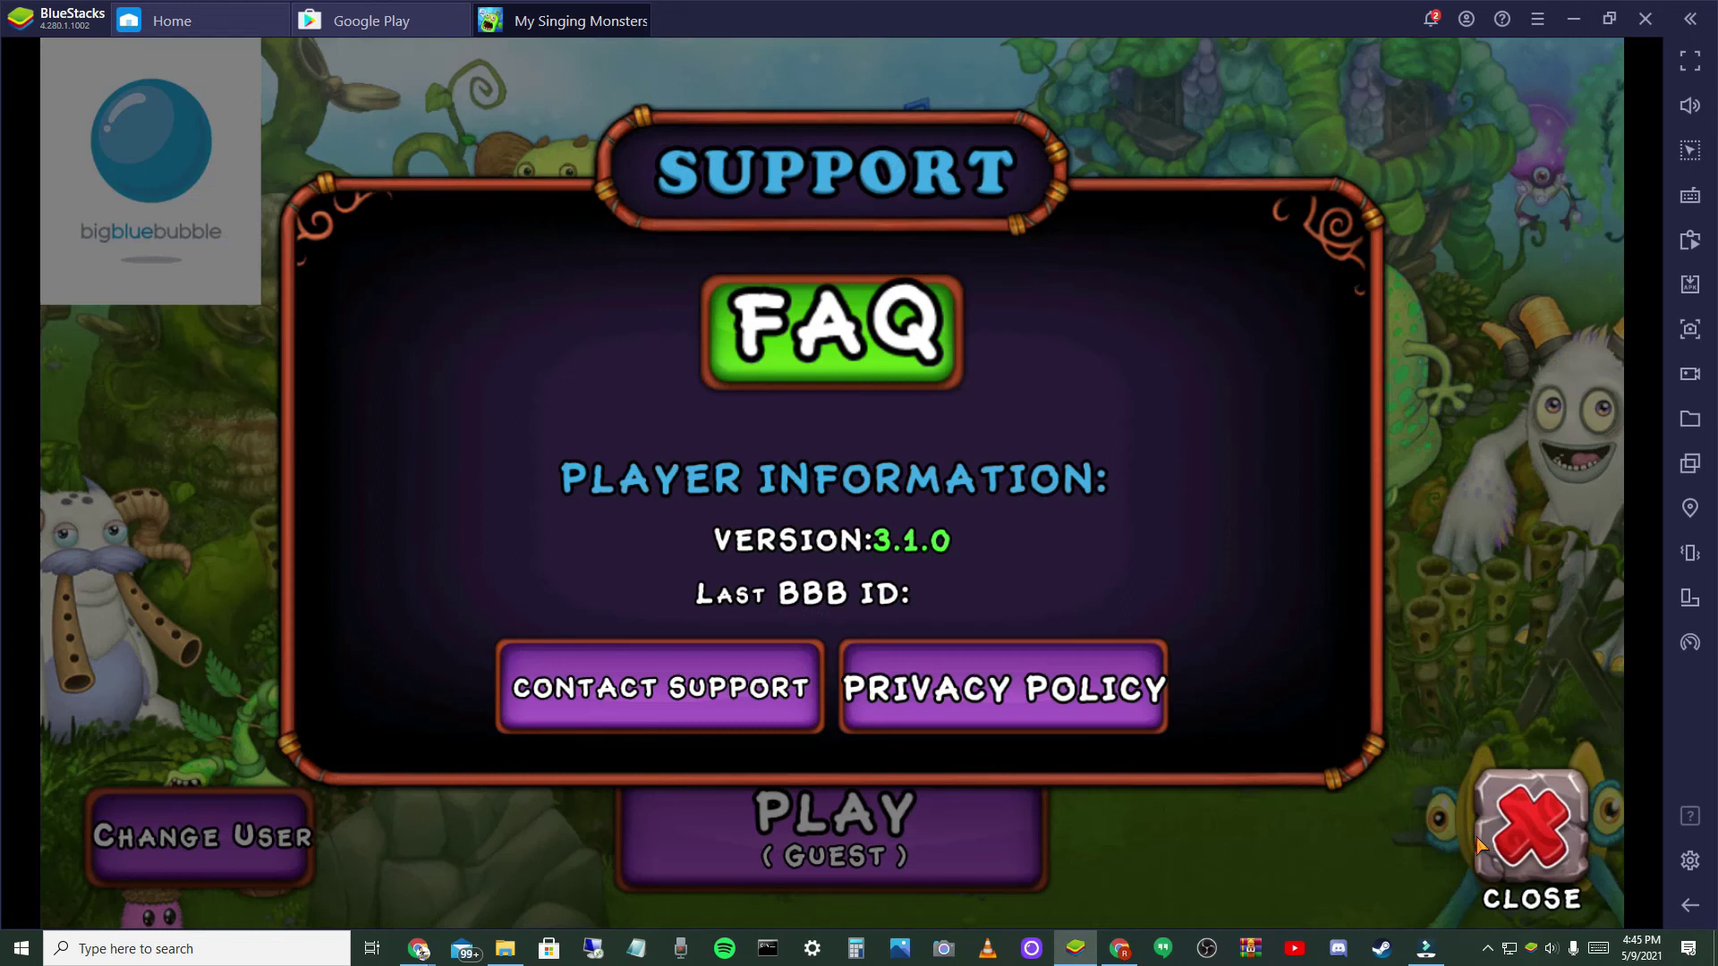
left_click(1528, 843)
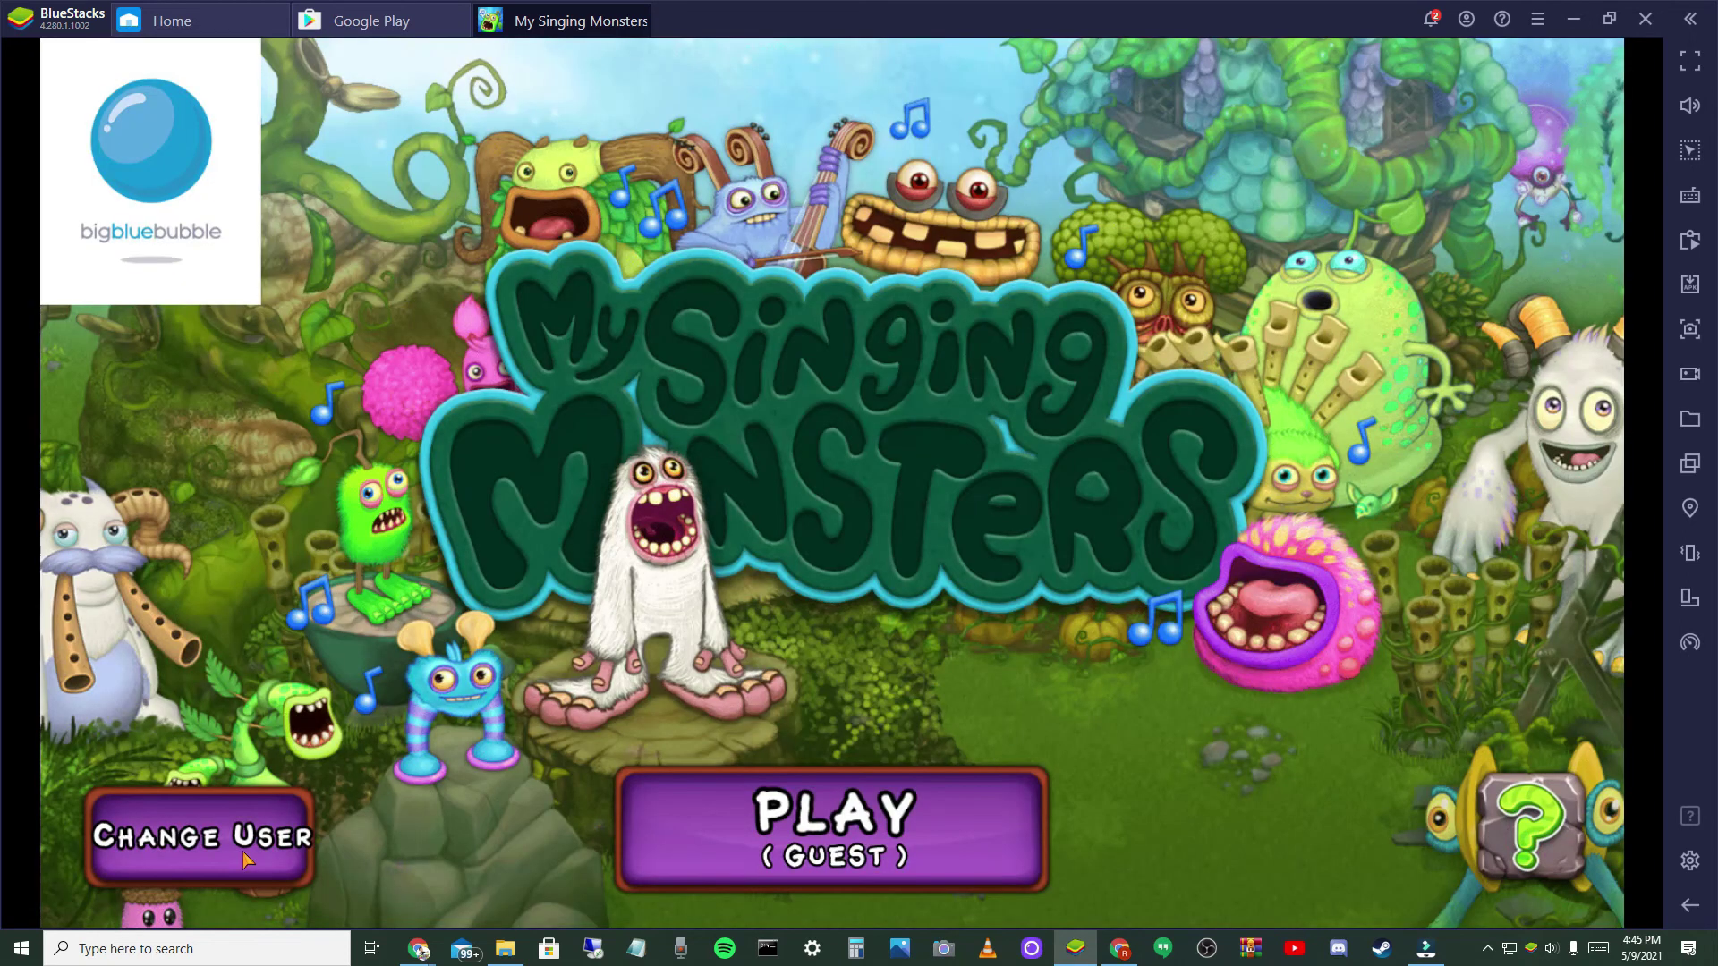
left_click(238, 844)
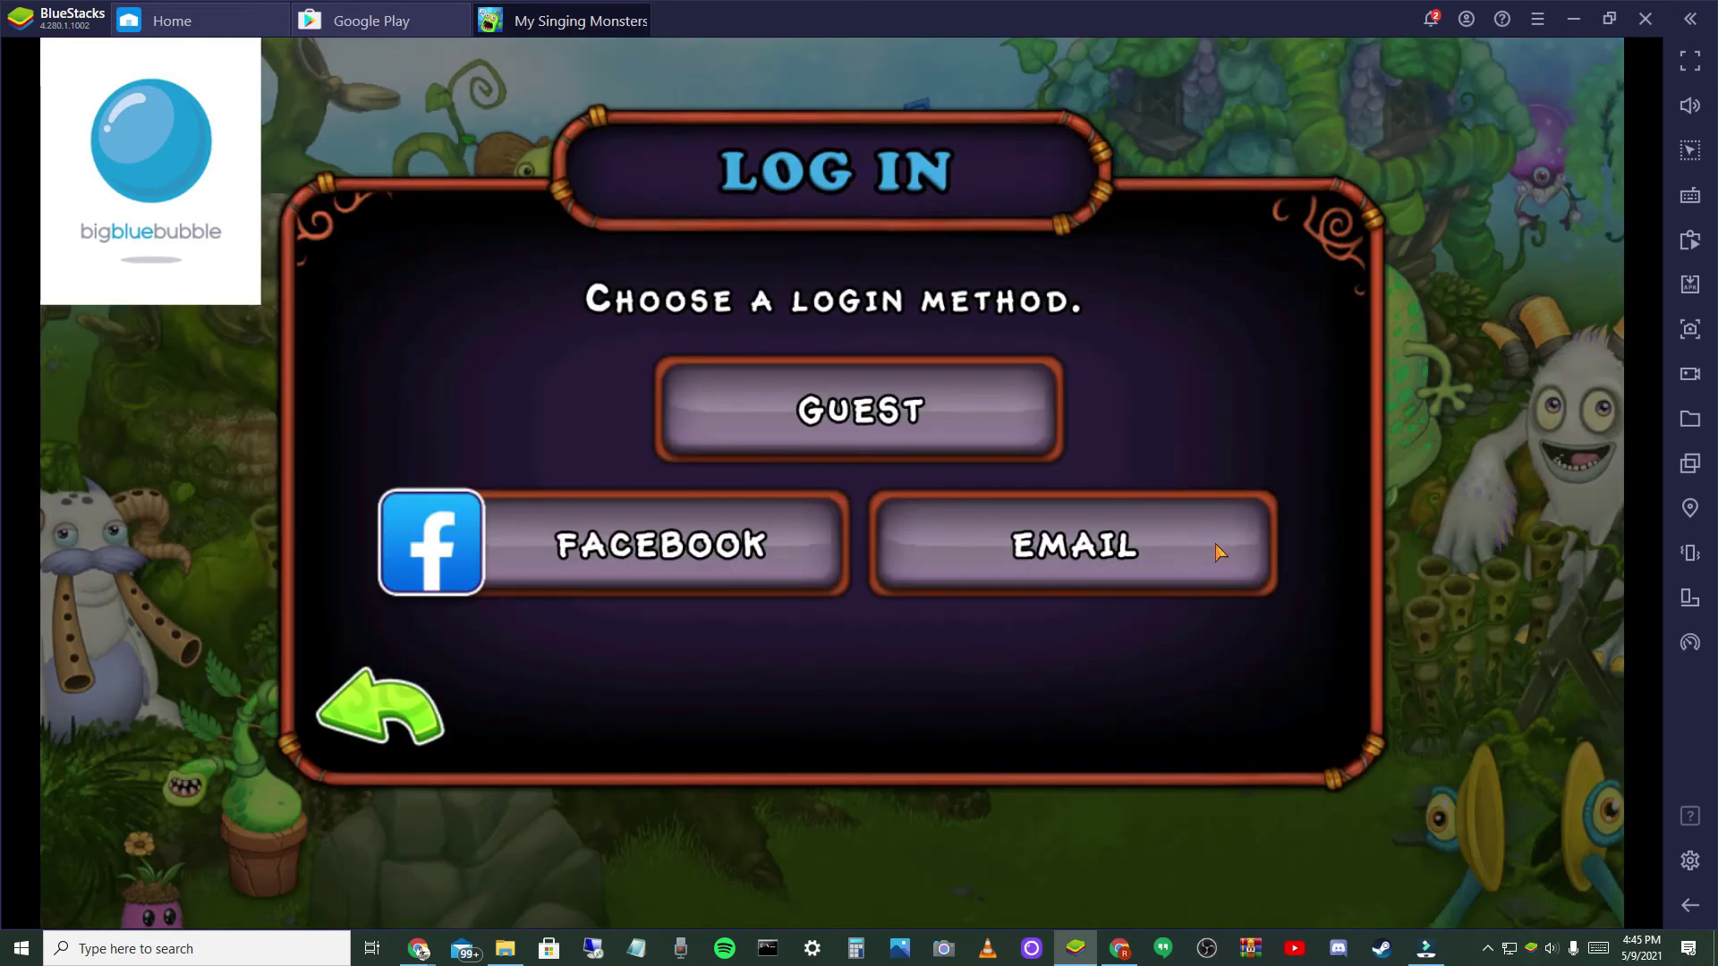
left_click(1165, 562)
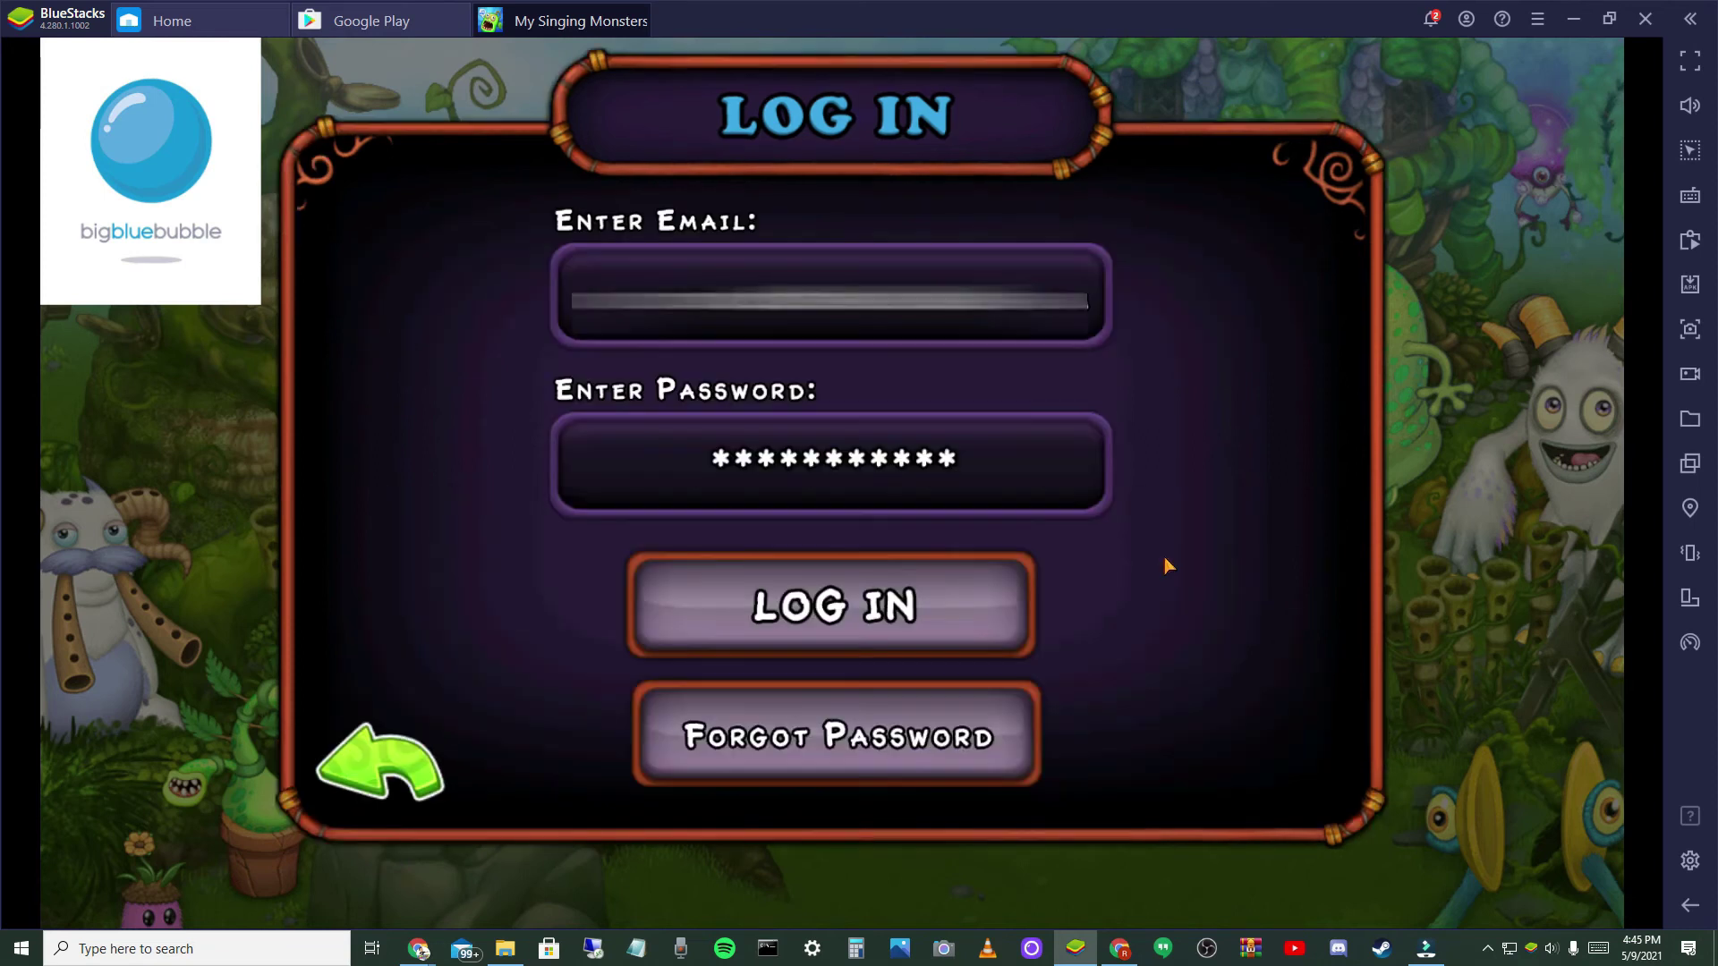
left_click(958, 598)
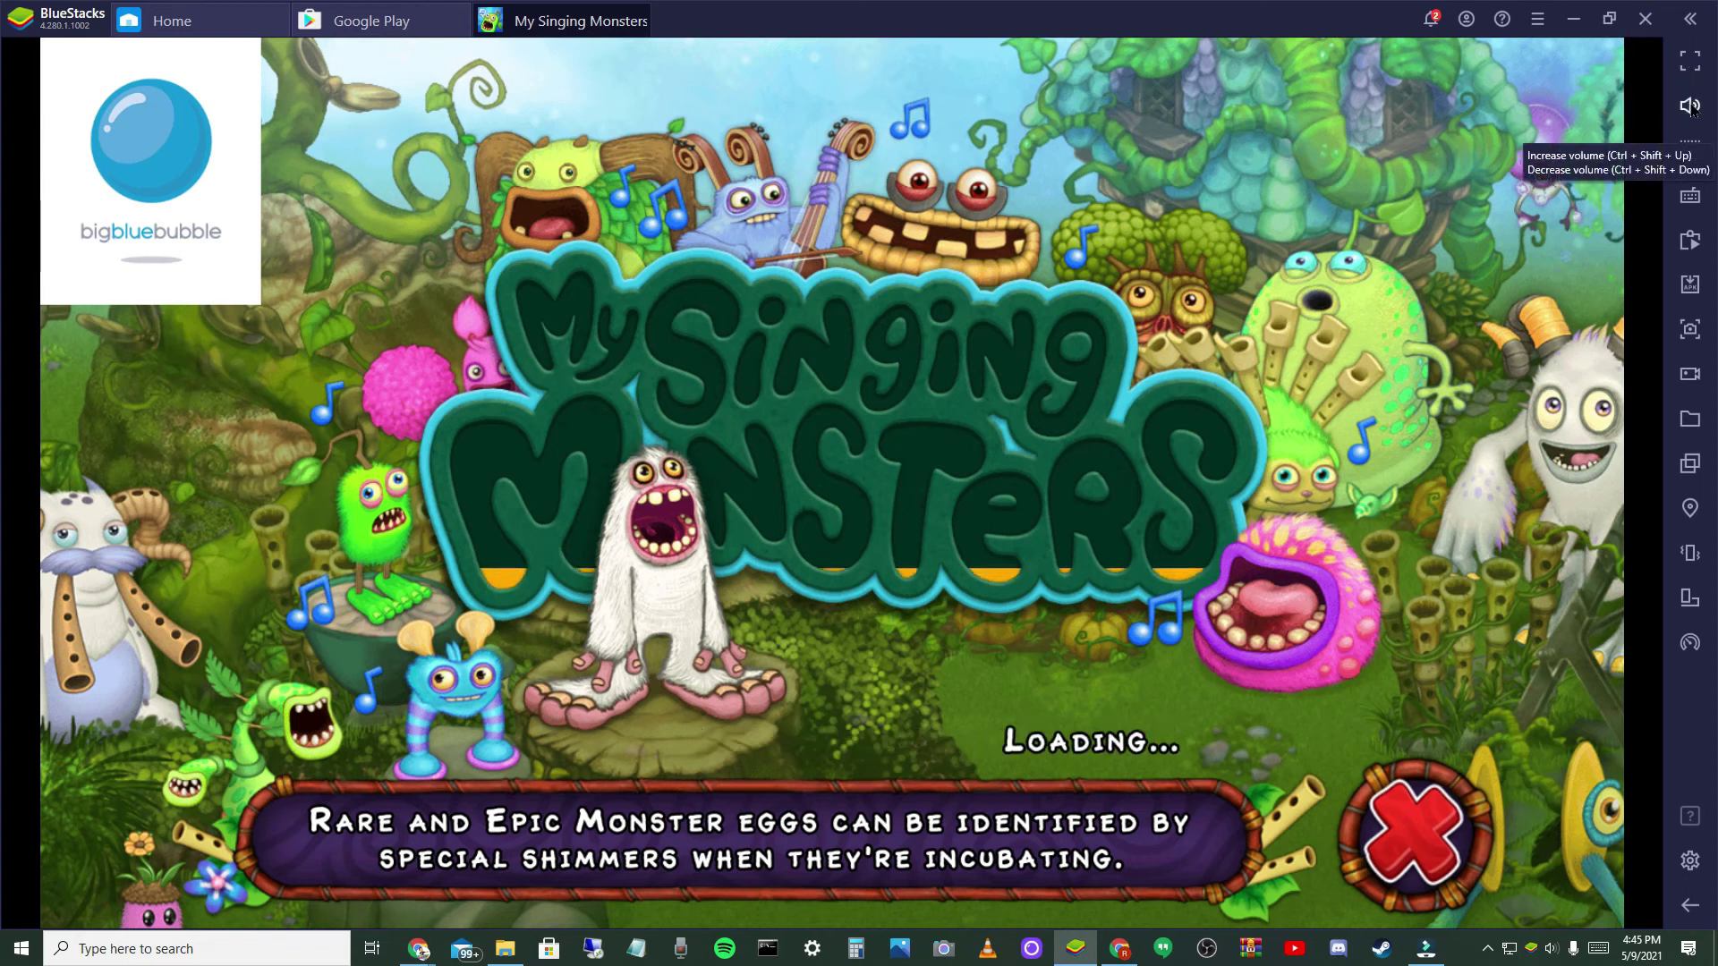
- Release game input, dismiss the Limited Sales offer, and collect coins on Plant Island
left_click(1689, 146)
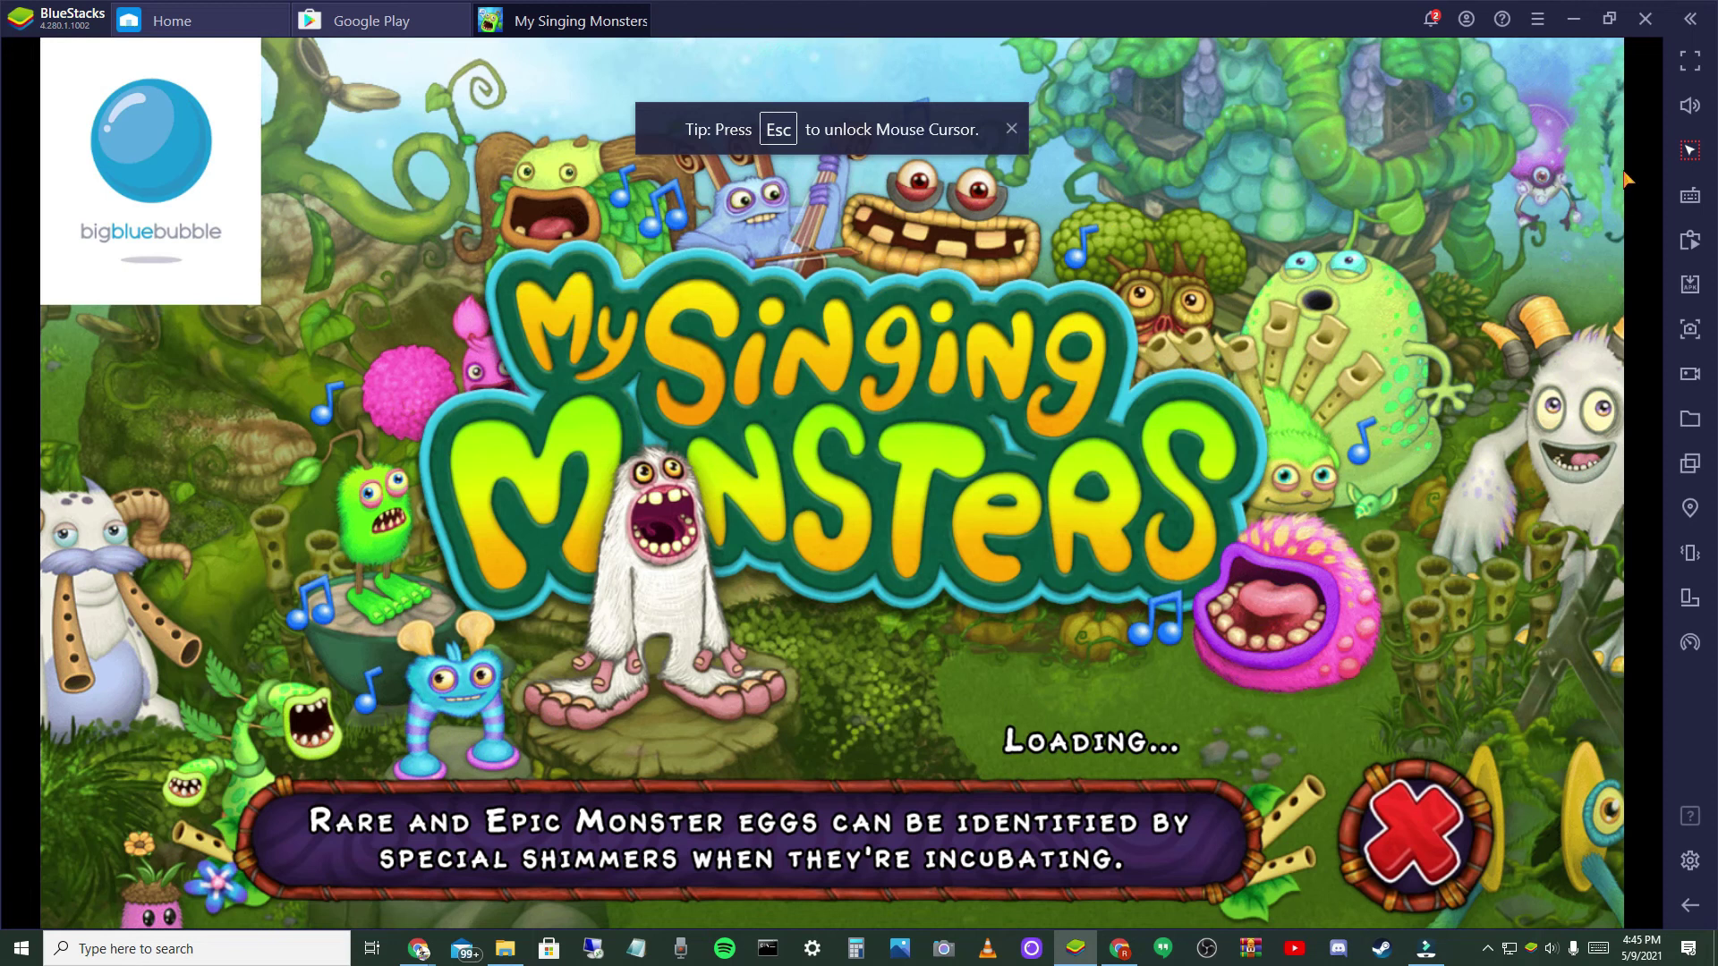
key("Escape")
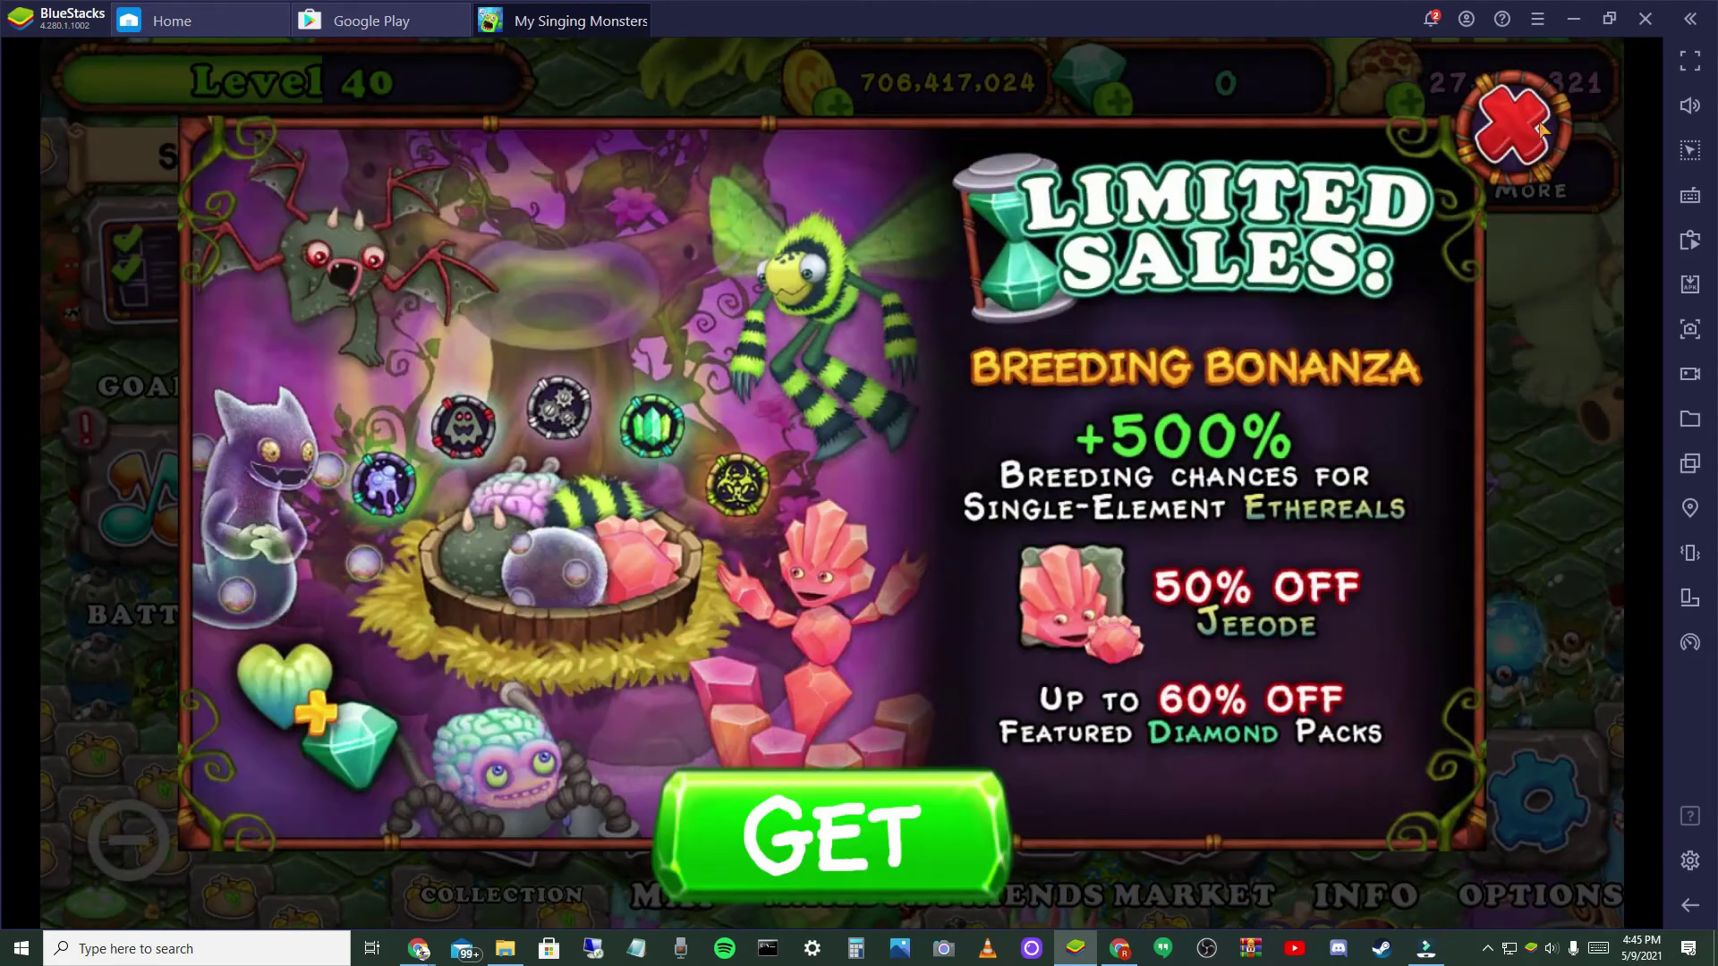
key("Escape")
scroll(1002, 543, "down", 3)
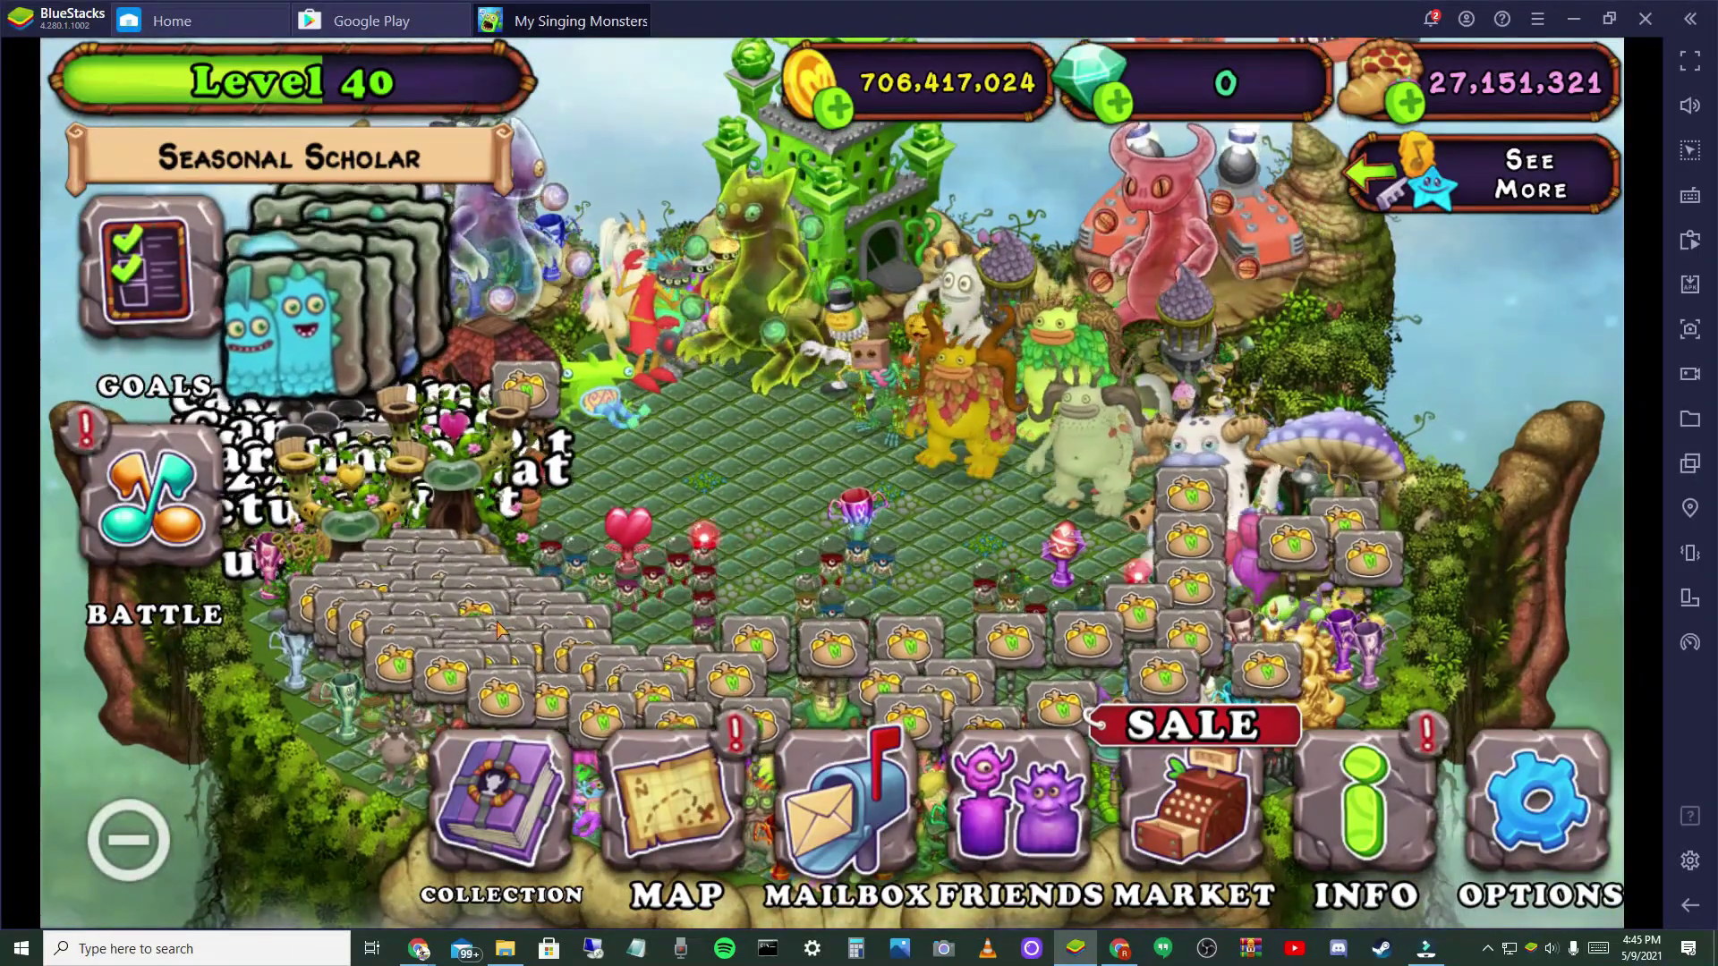
left_click(340, 605)
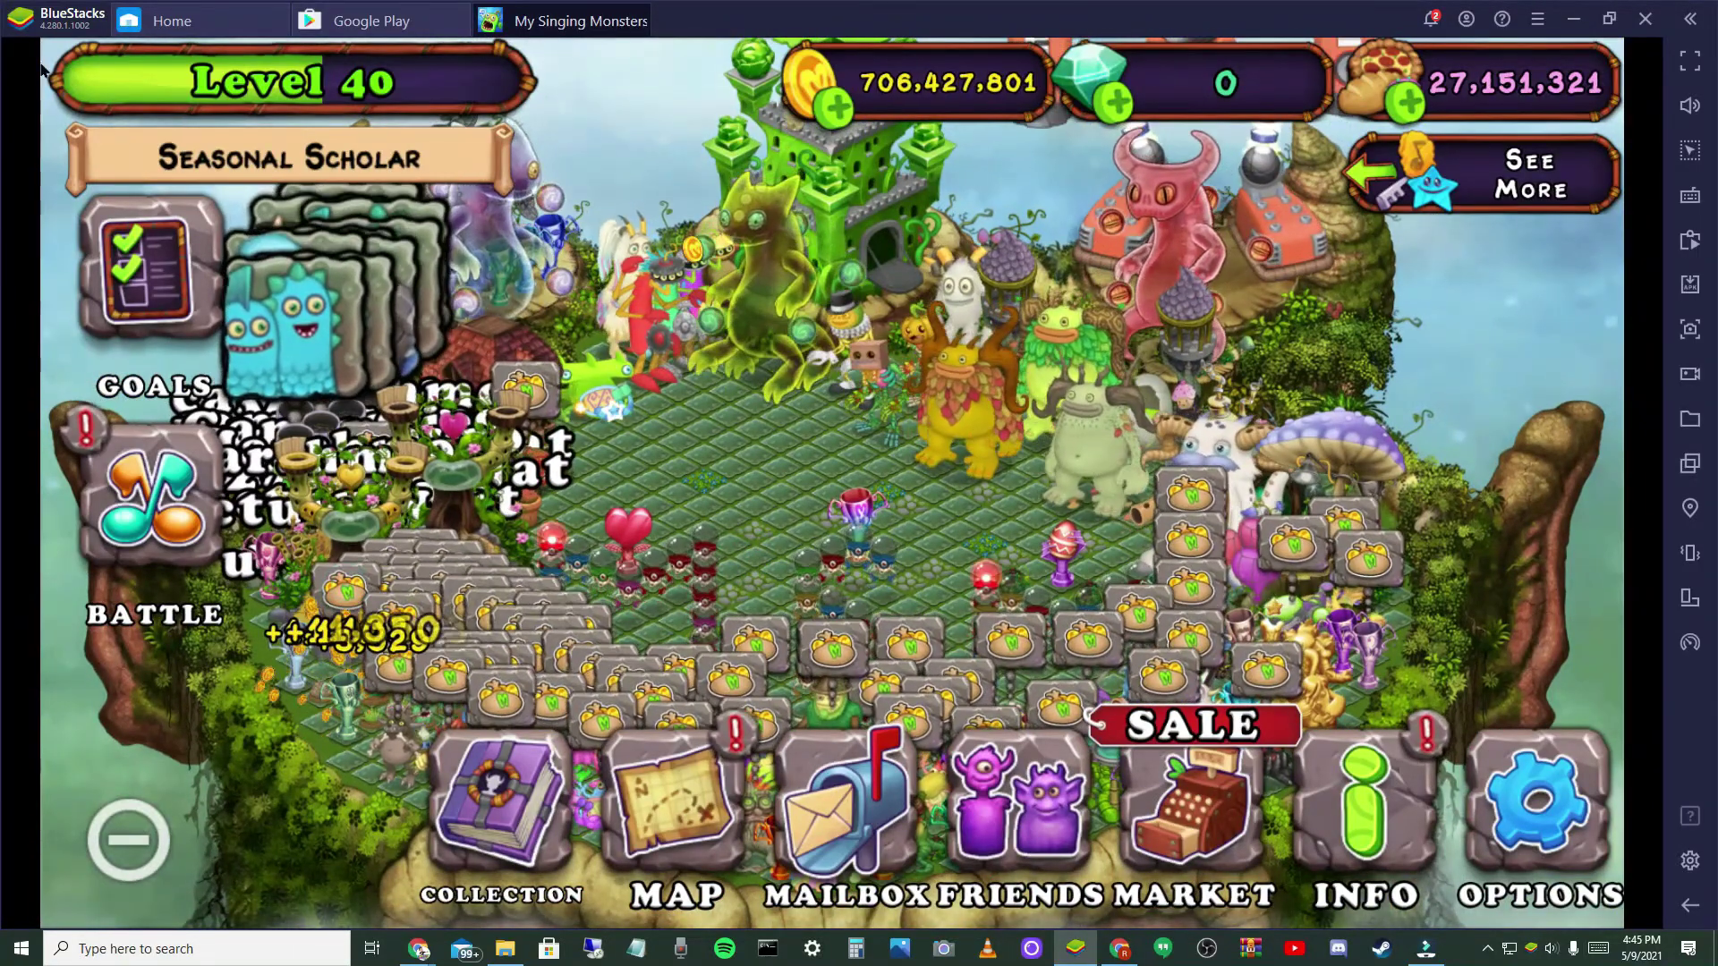
- Go full screen, collect more coins, and decline the game's exit prompt
left_click(1694, 61)
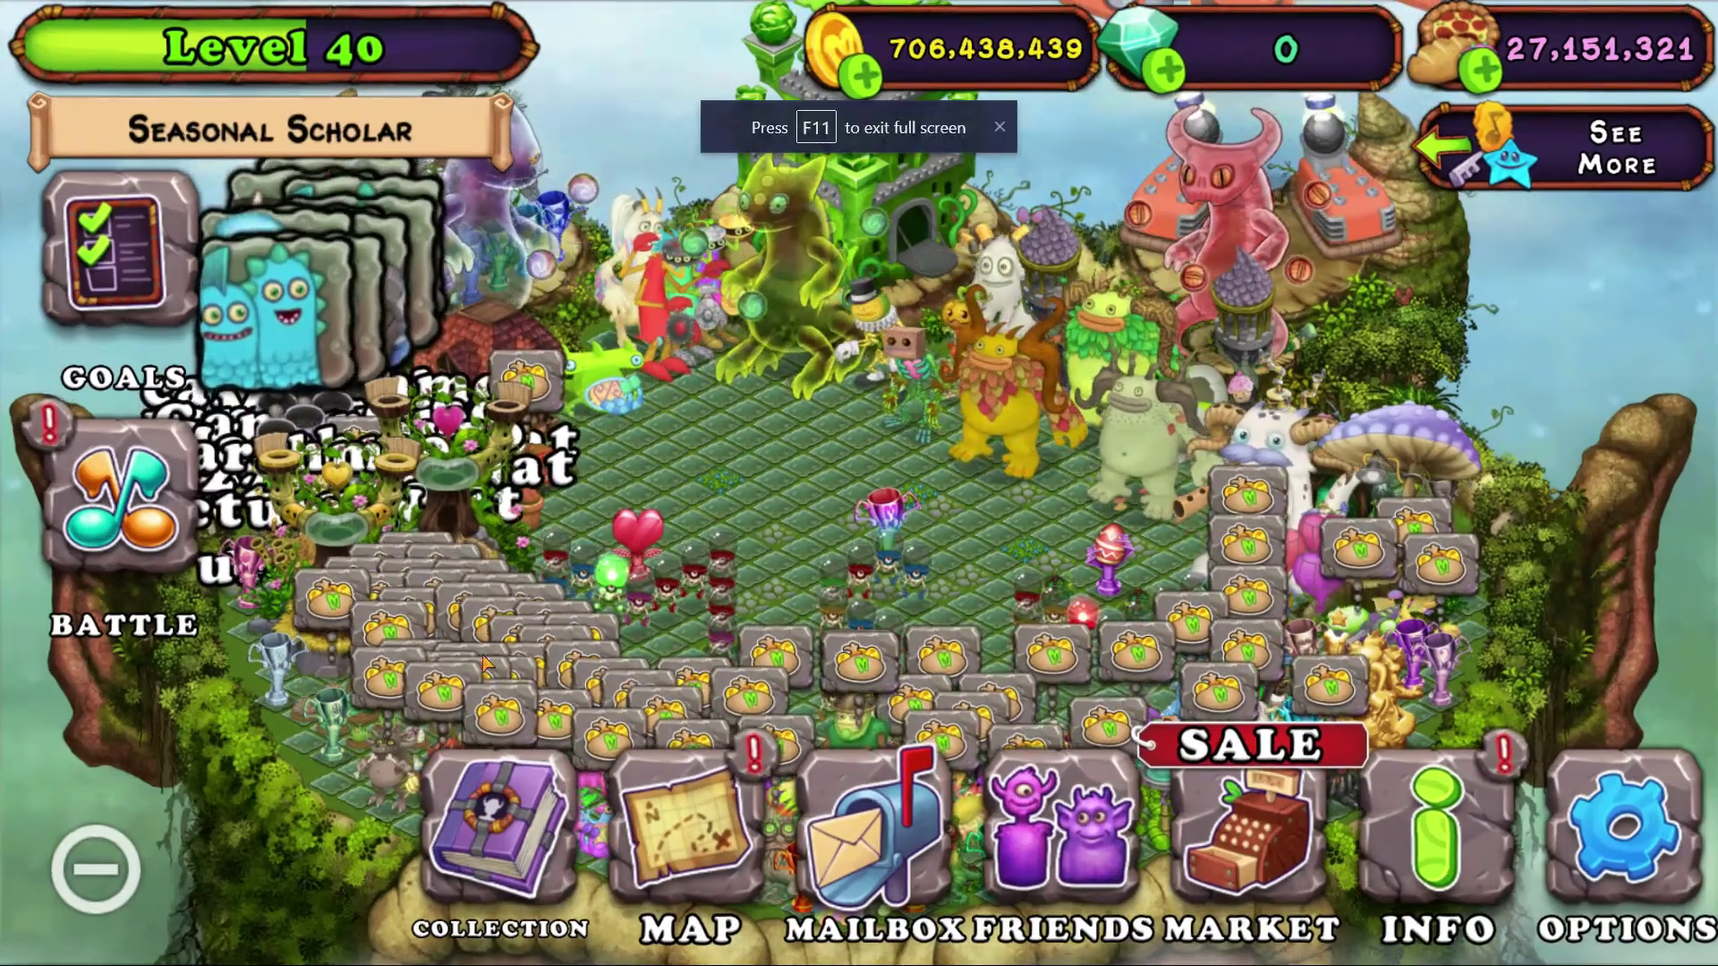
left_click(421, 562)
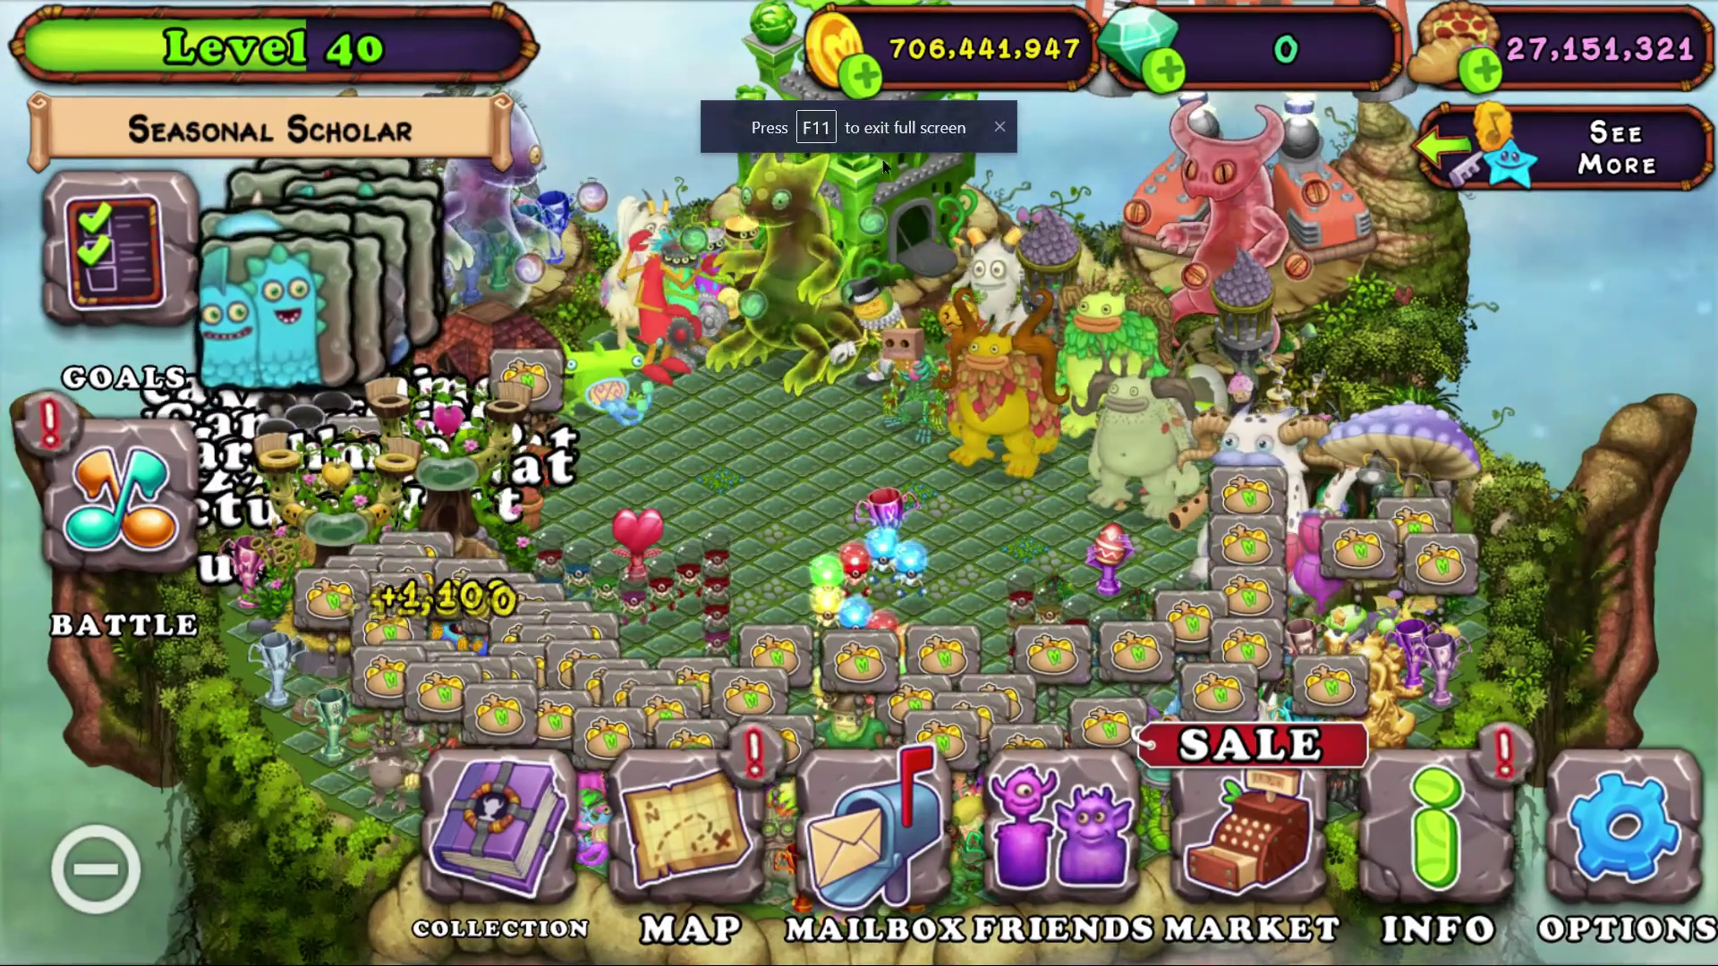
left_click(1002, 125)
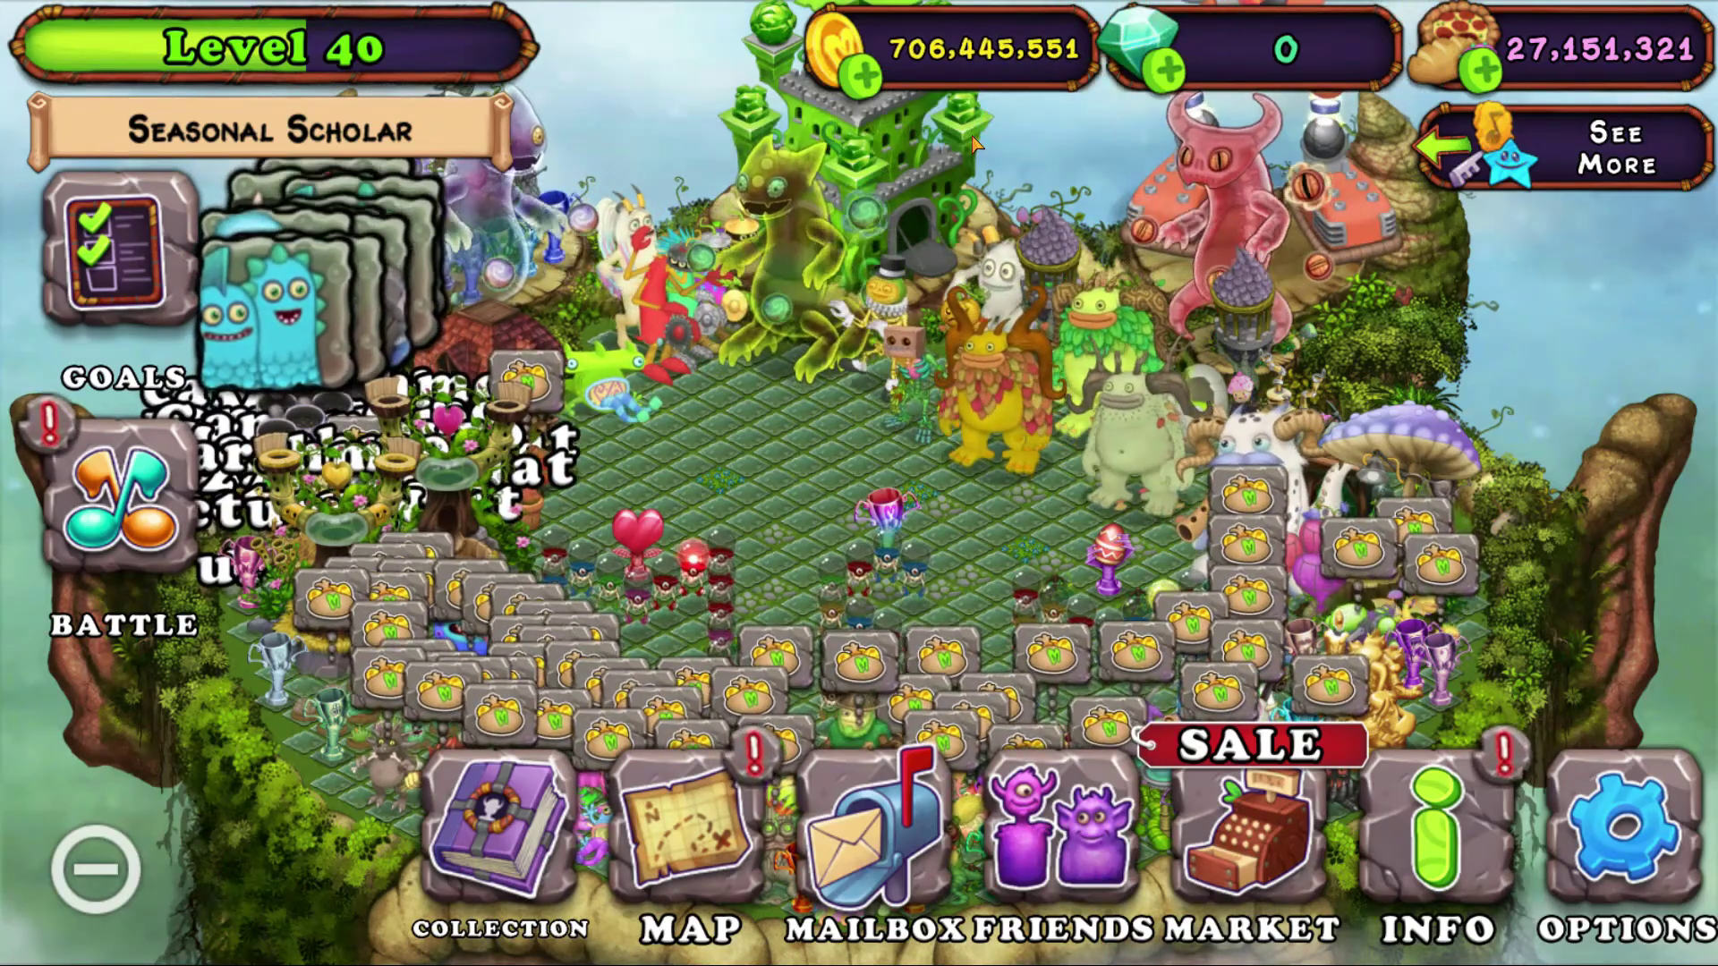
key("Escape")
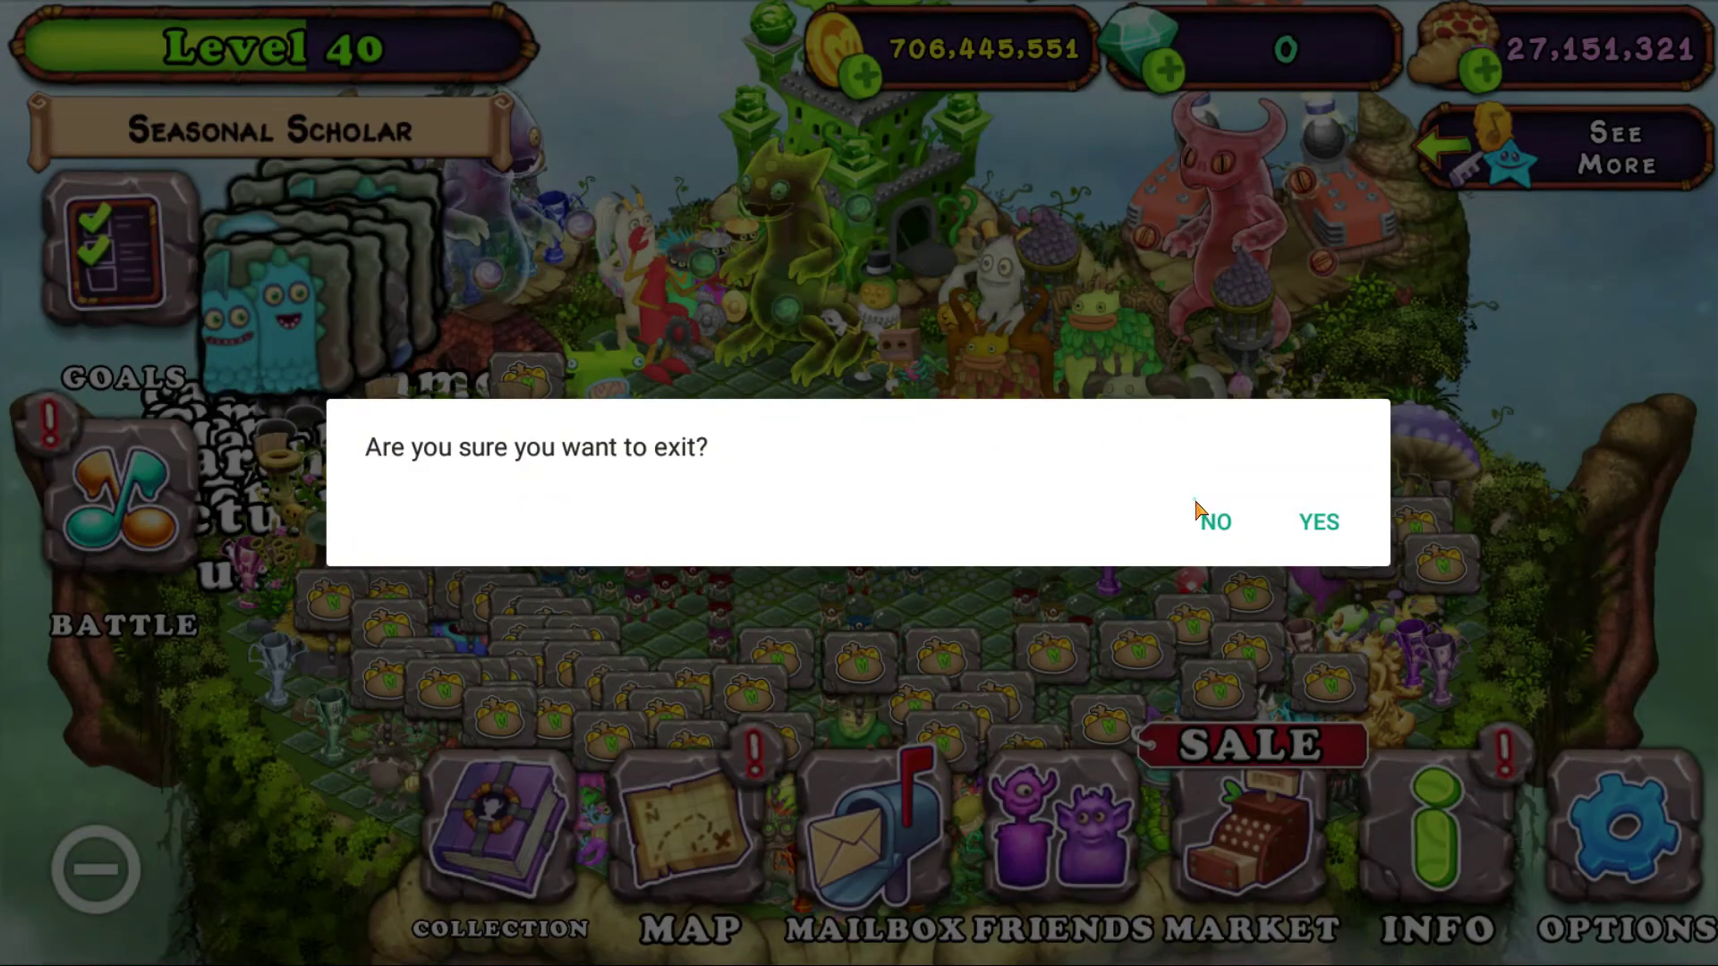
left_click(1199, 510)
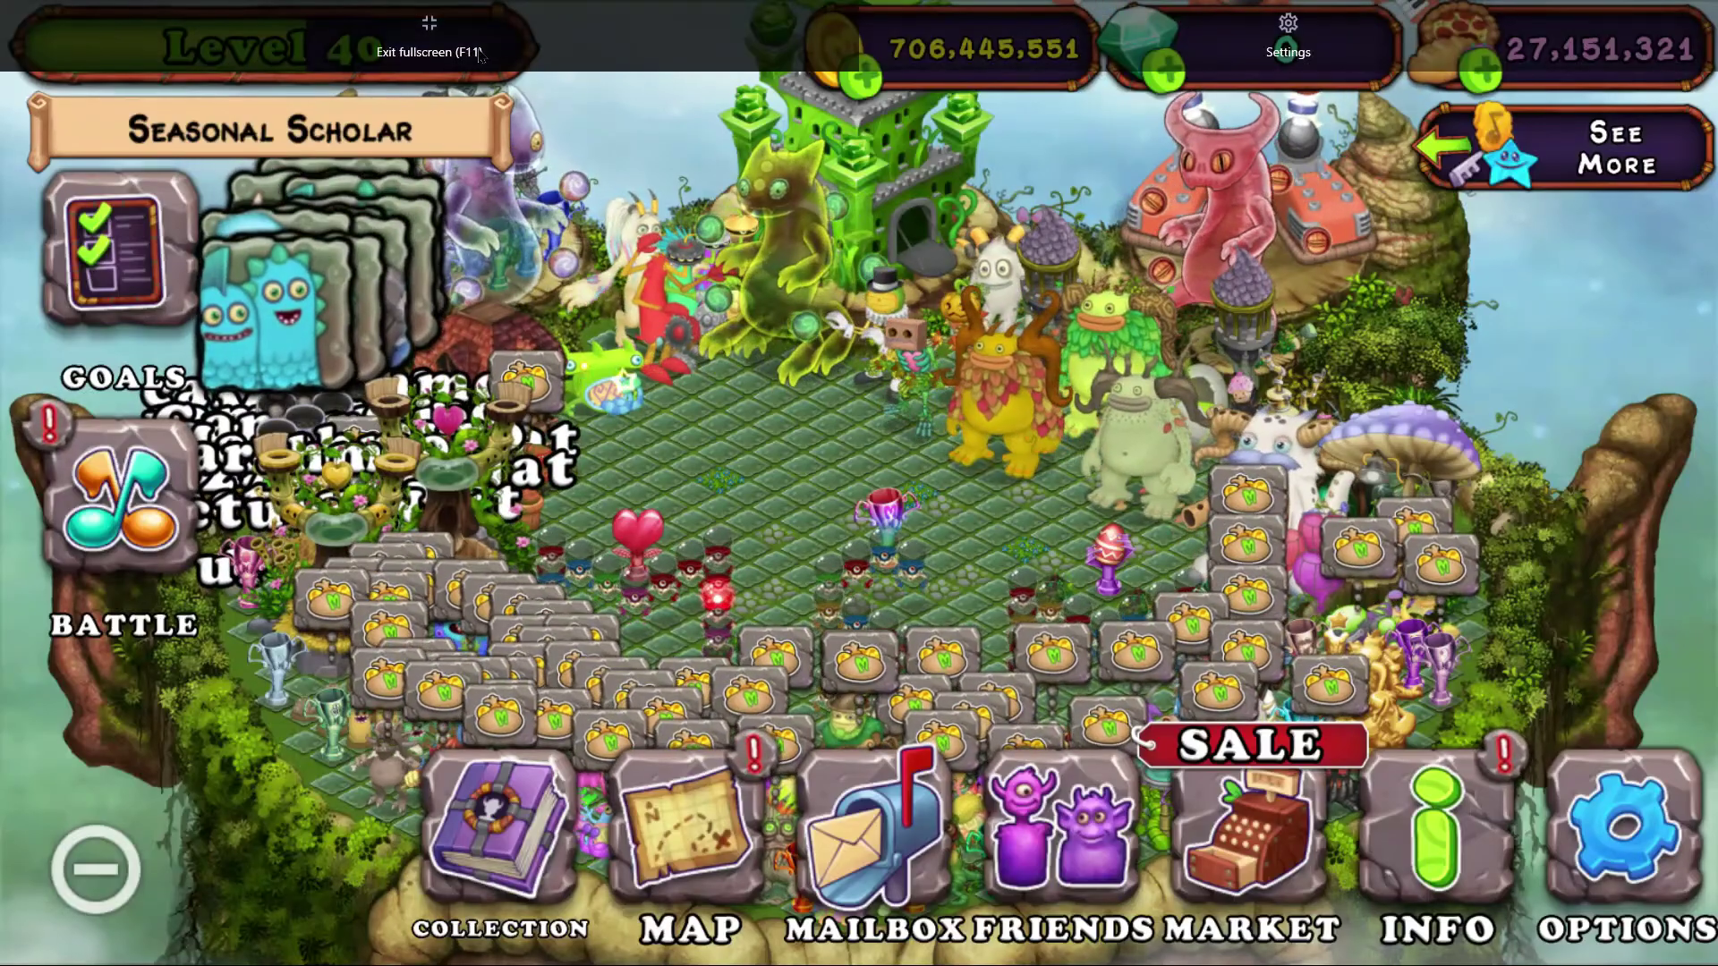
- Leave fullscreen, collect nearby coins, and open Plant Island's Info page
left_click(479, 54)
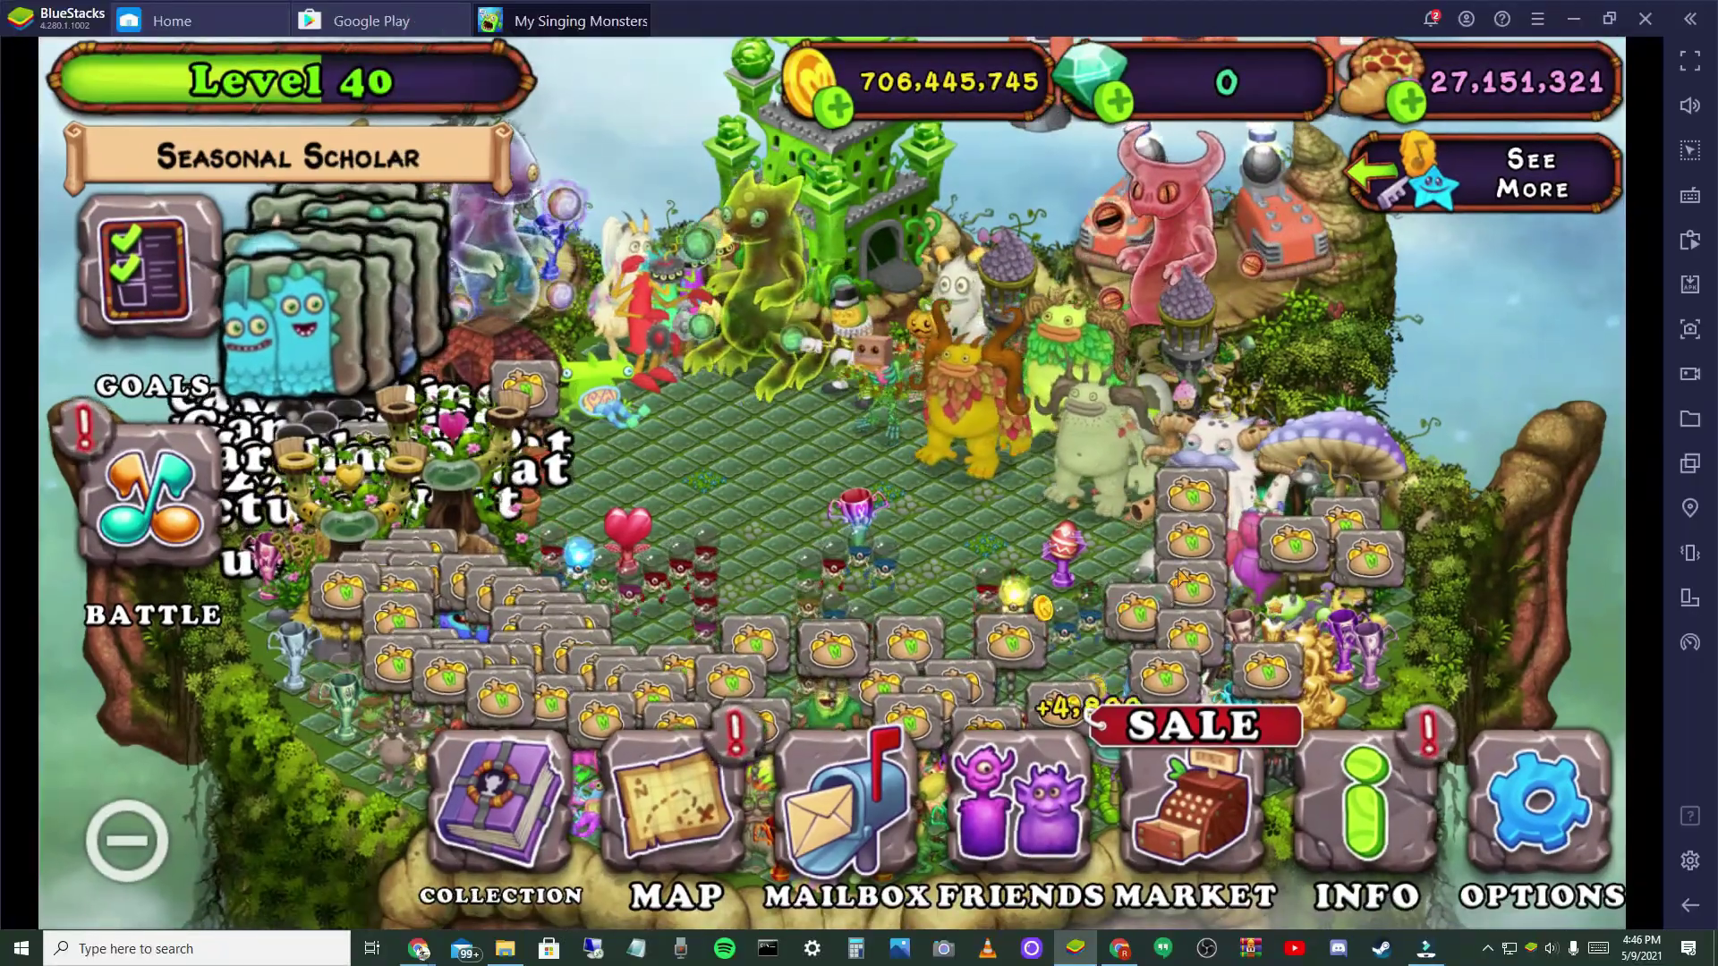
left_click(1181, 577)
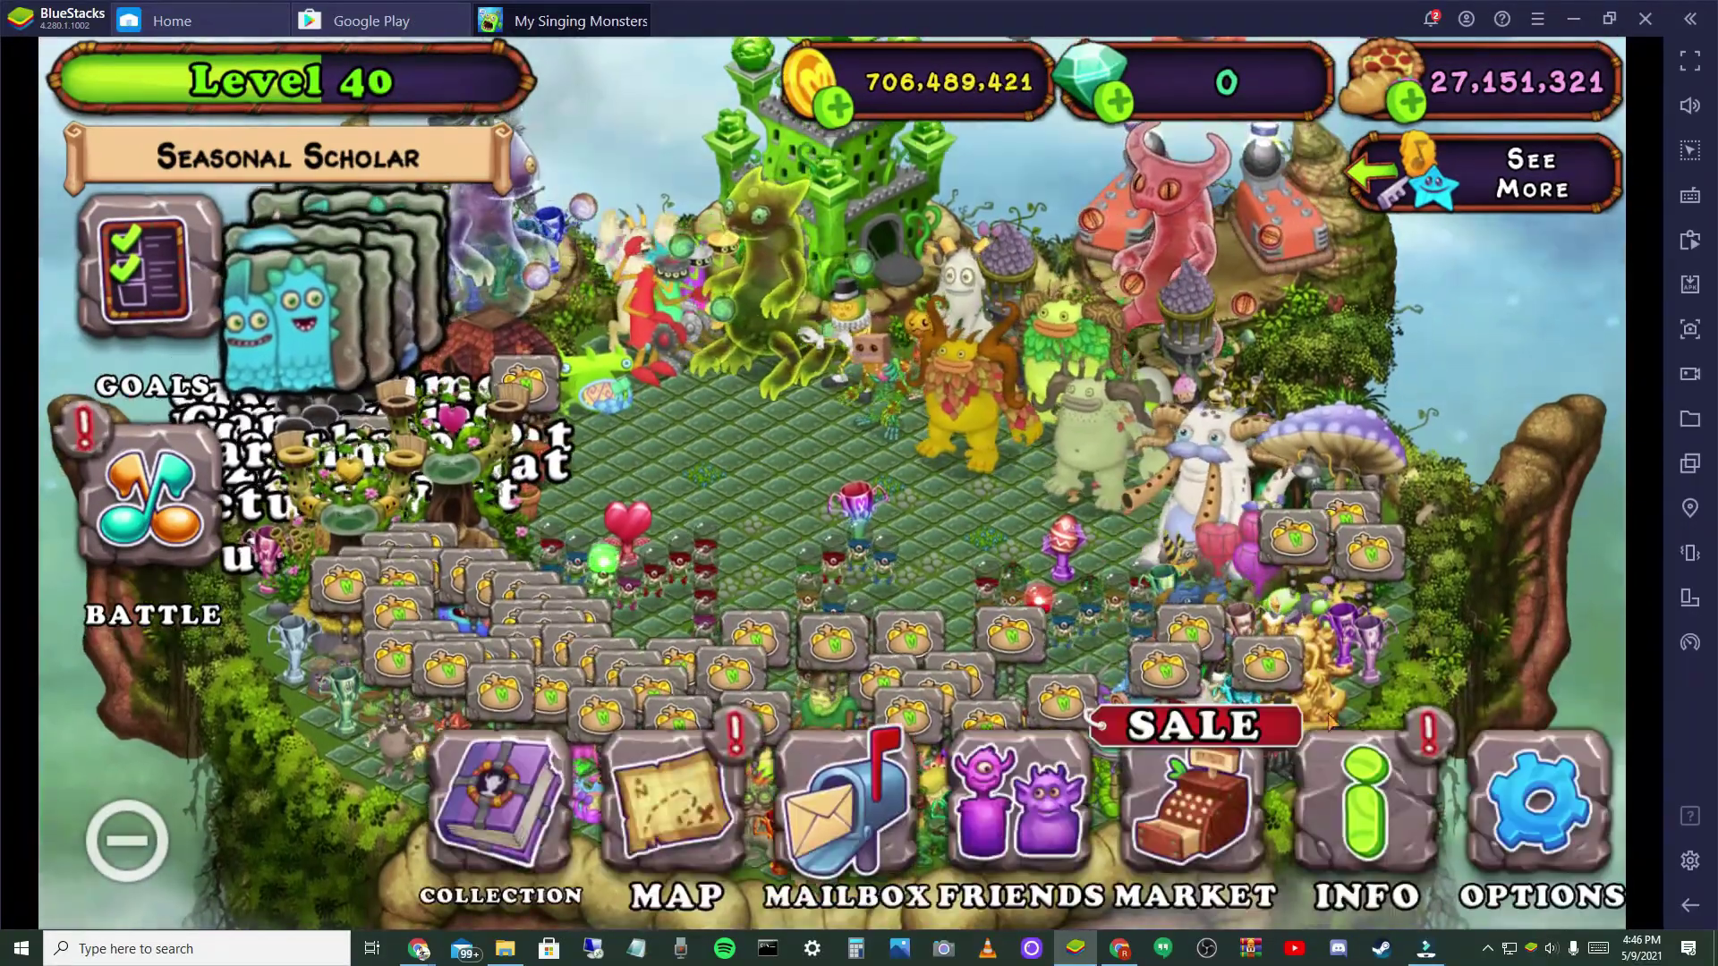
left_click(1347, 756)
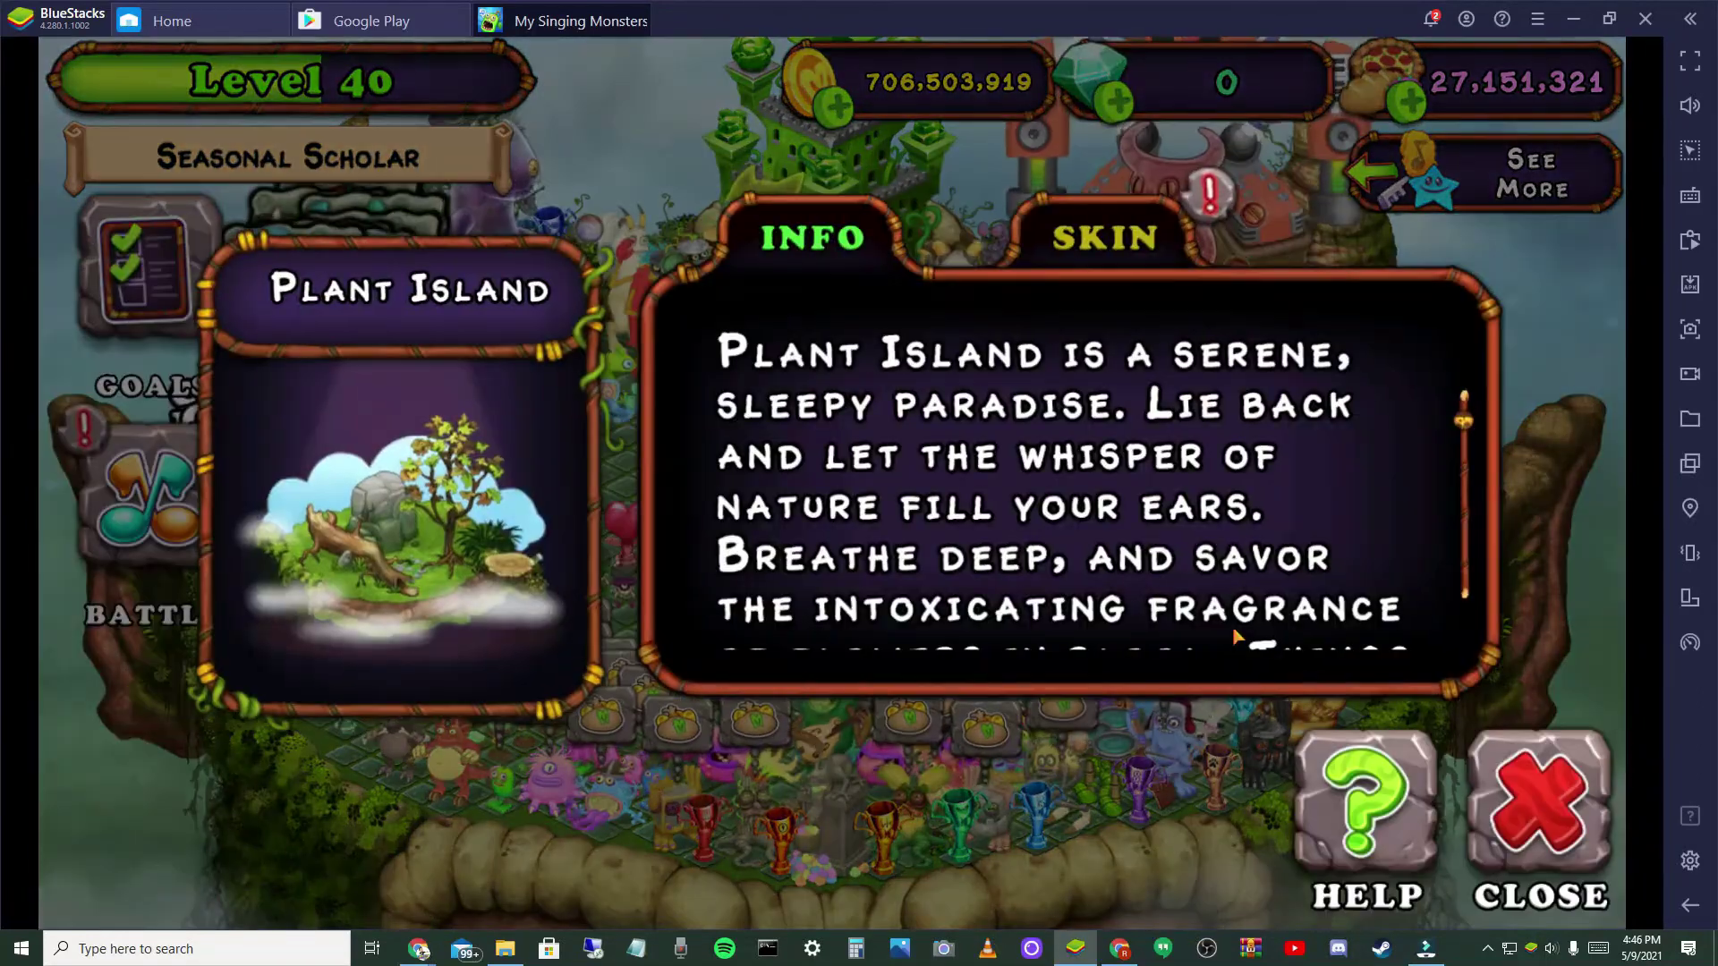
- View and dismiss the island skin notice, close the info panel, and collect a monster's coins
left_click(1105, 237)
left_click(846, 707)
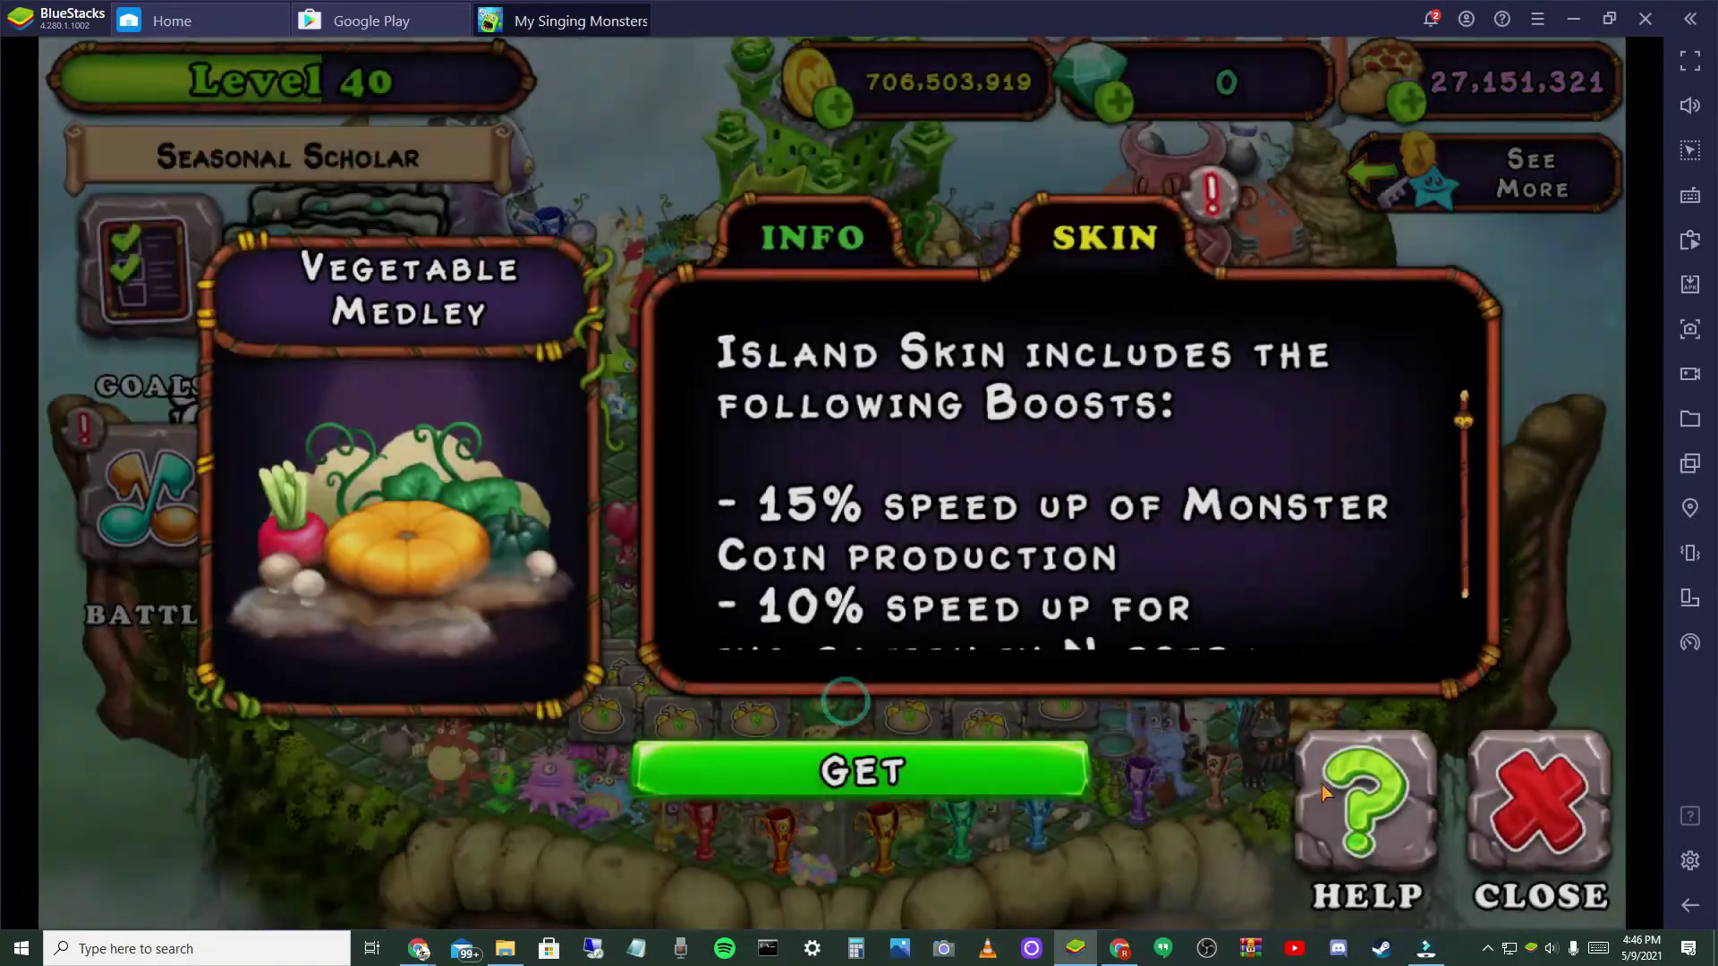
left_click(1539, 805)
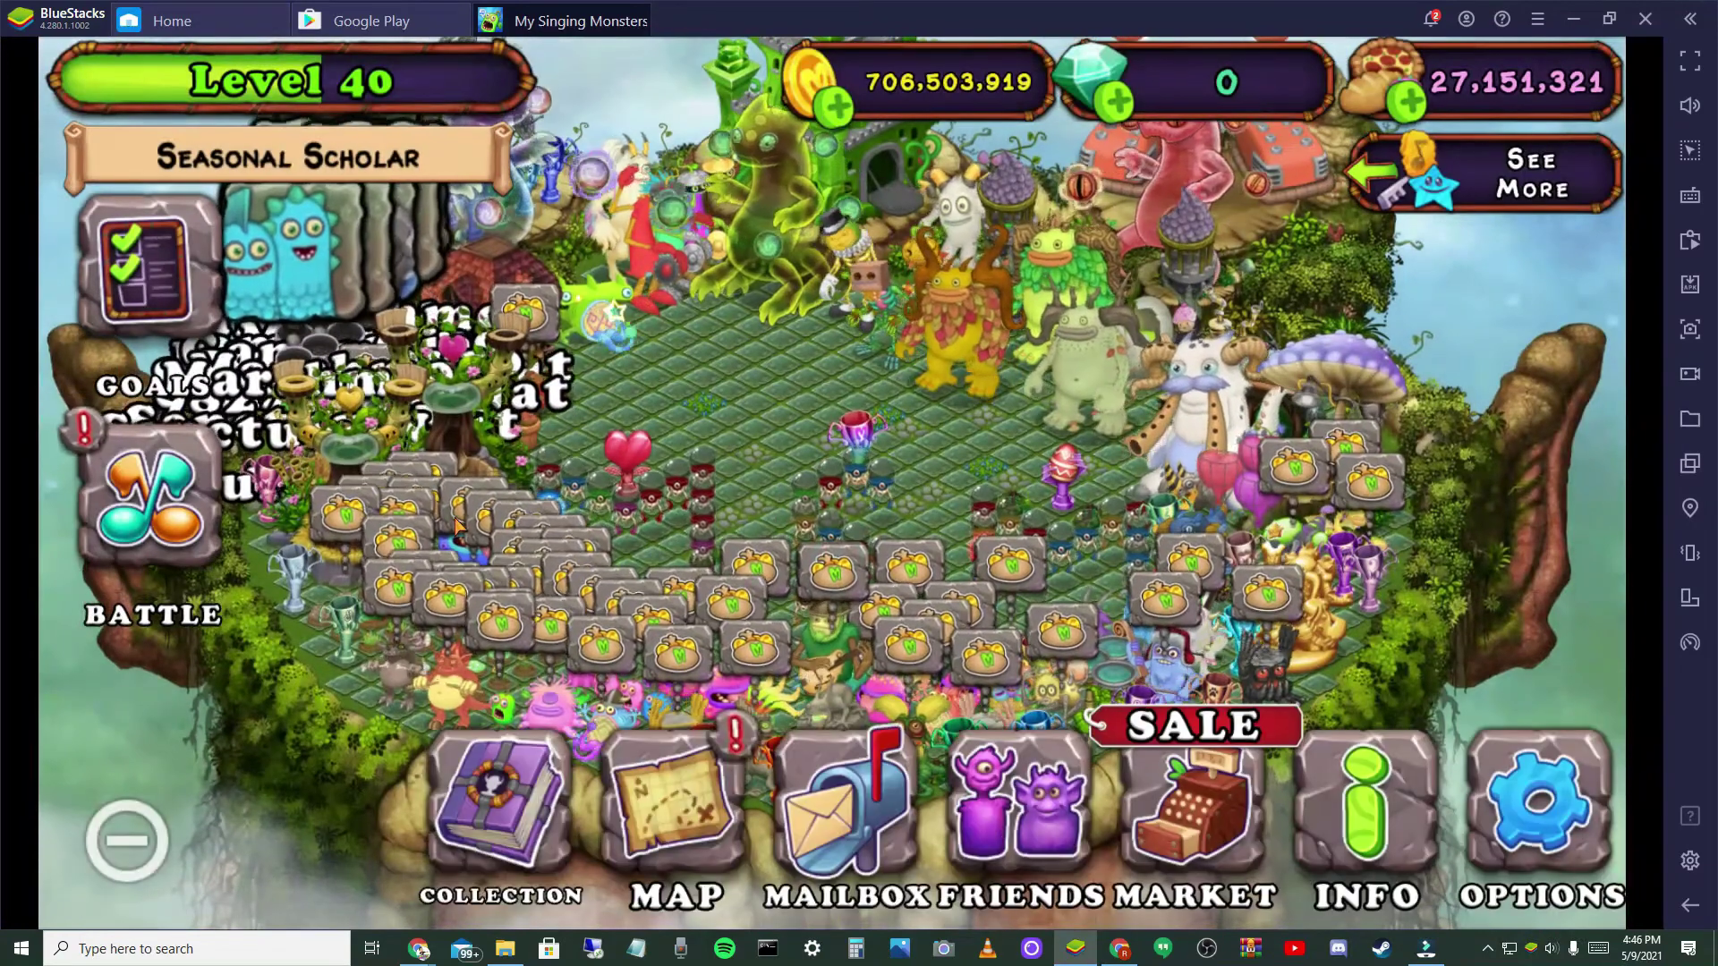
left_click(456, 524)
left_click_drag(457, 523, 771, 809)
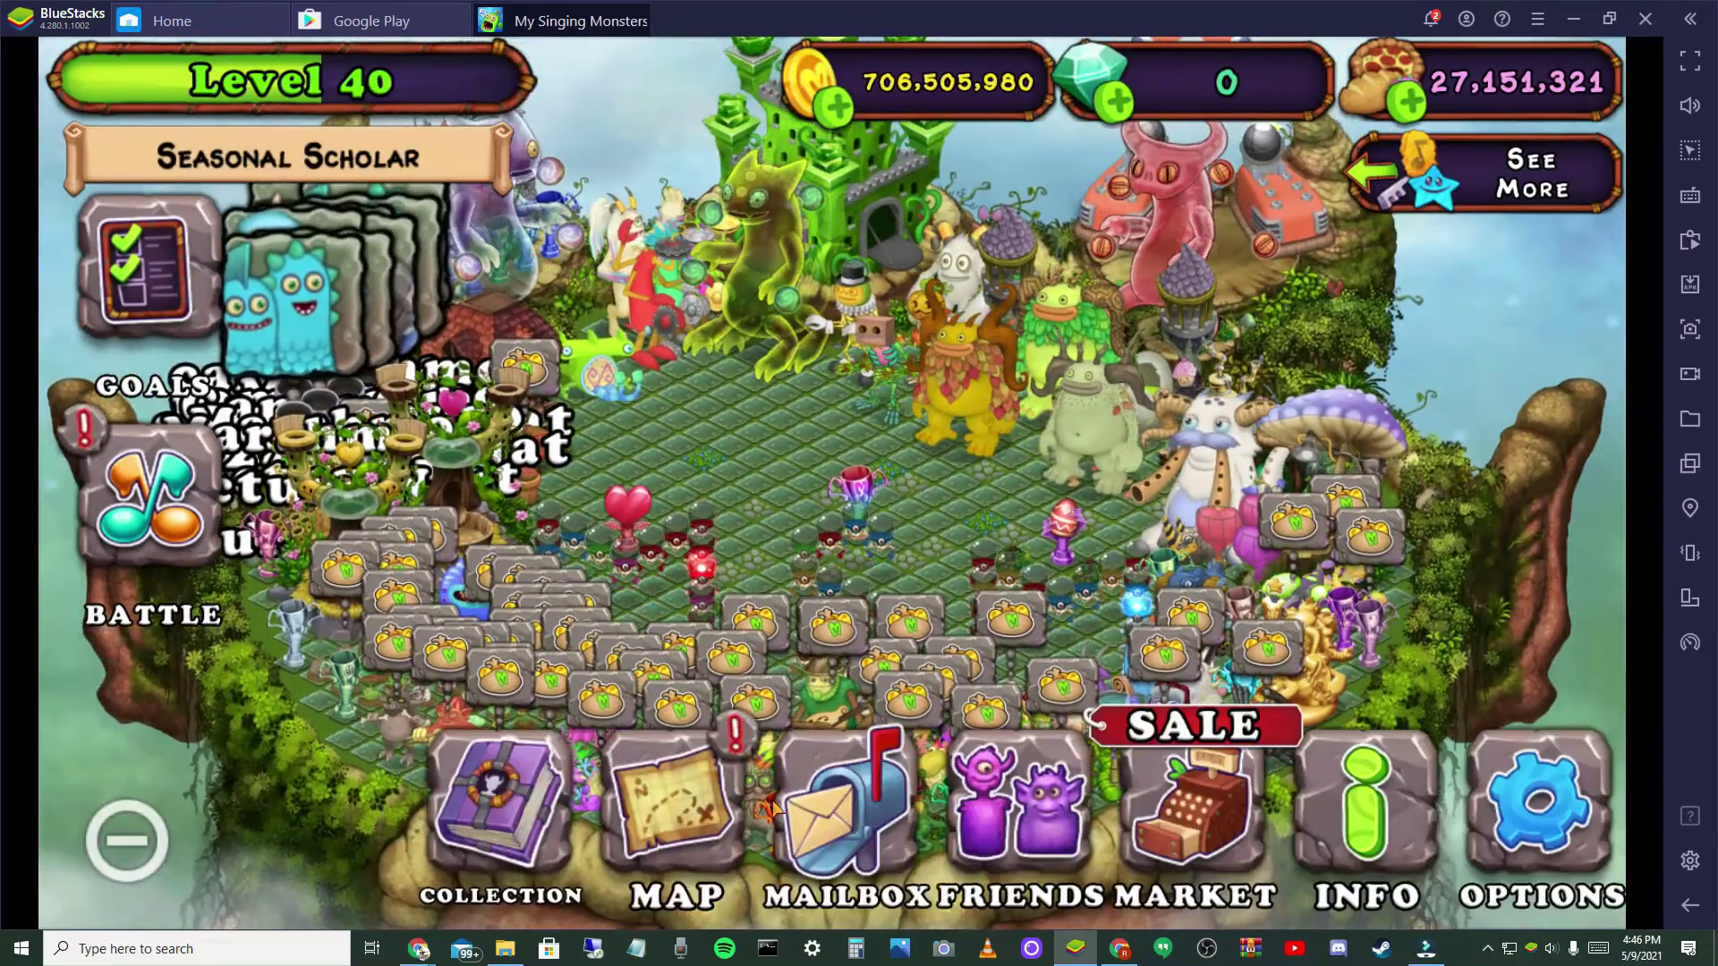
- Travel to Tribal Island from the island map
left_click(735, 802)
left_click(126, 523)
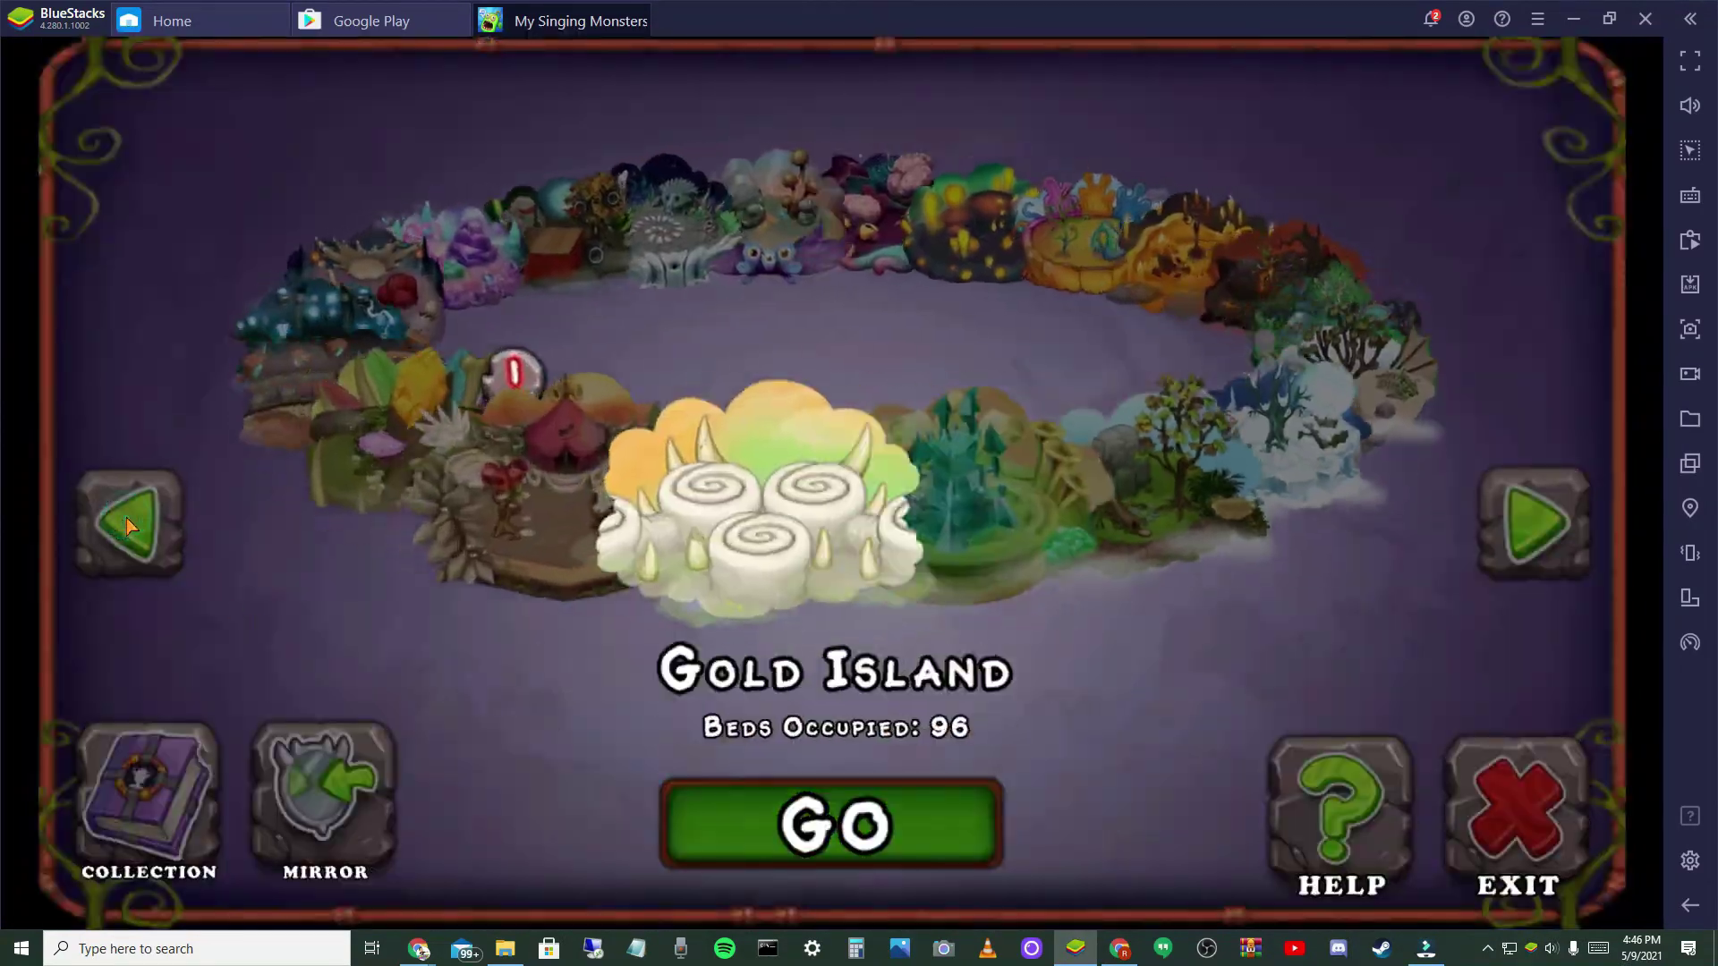
left_click(126, 523)
left_click(976, 816)
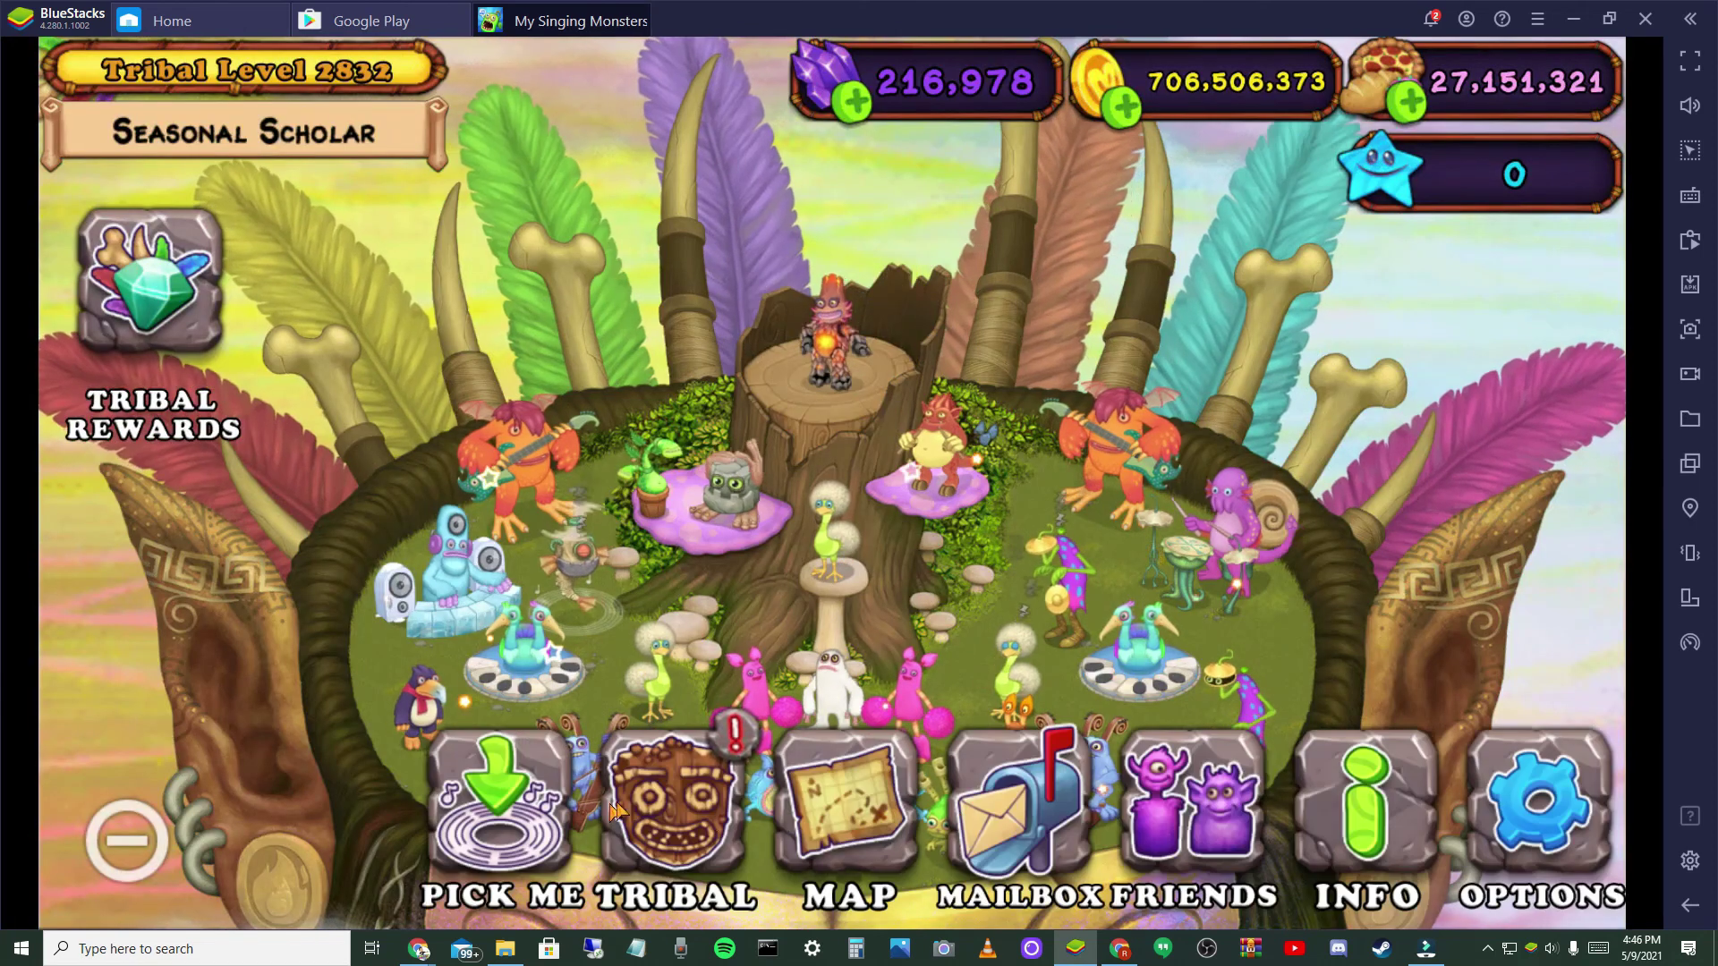
- Decline all pending invitations in the tribe panel's Friends' Tribes list
left_click(644, 796)
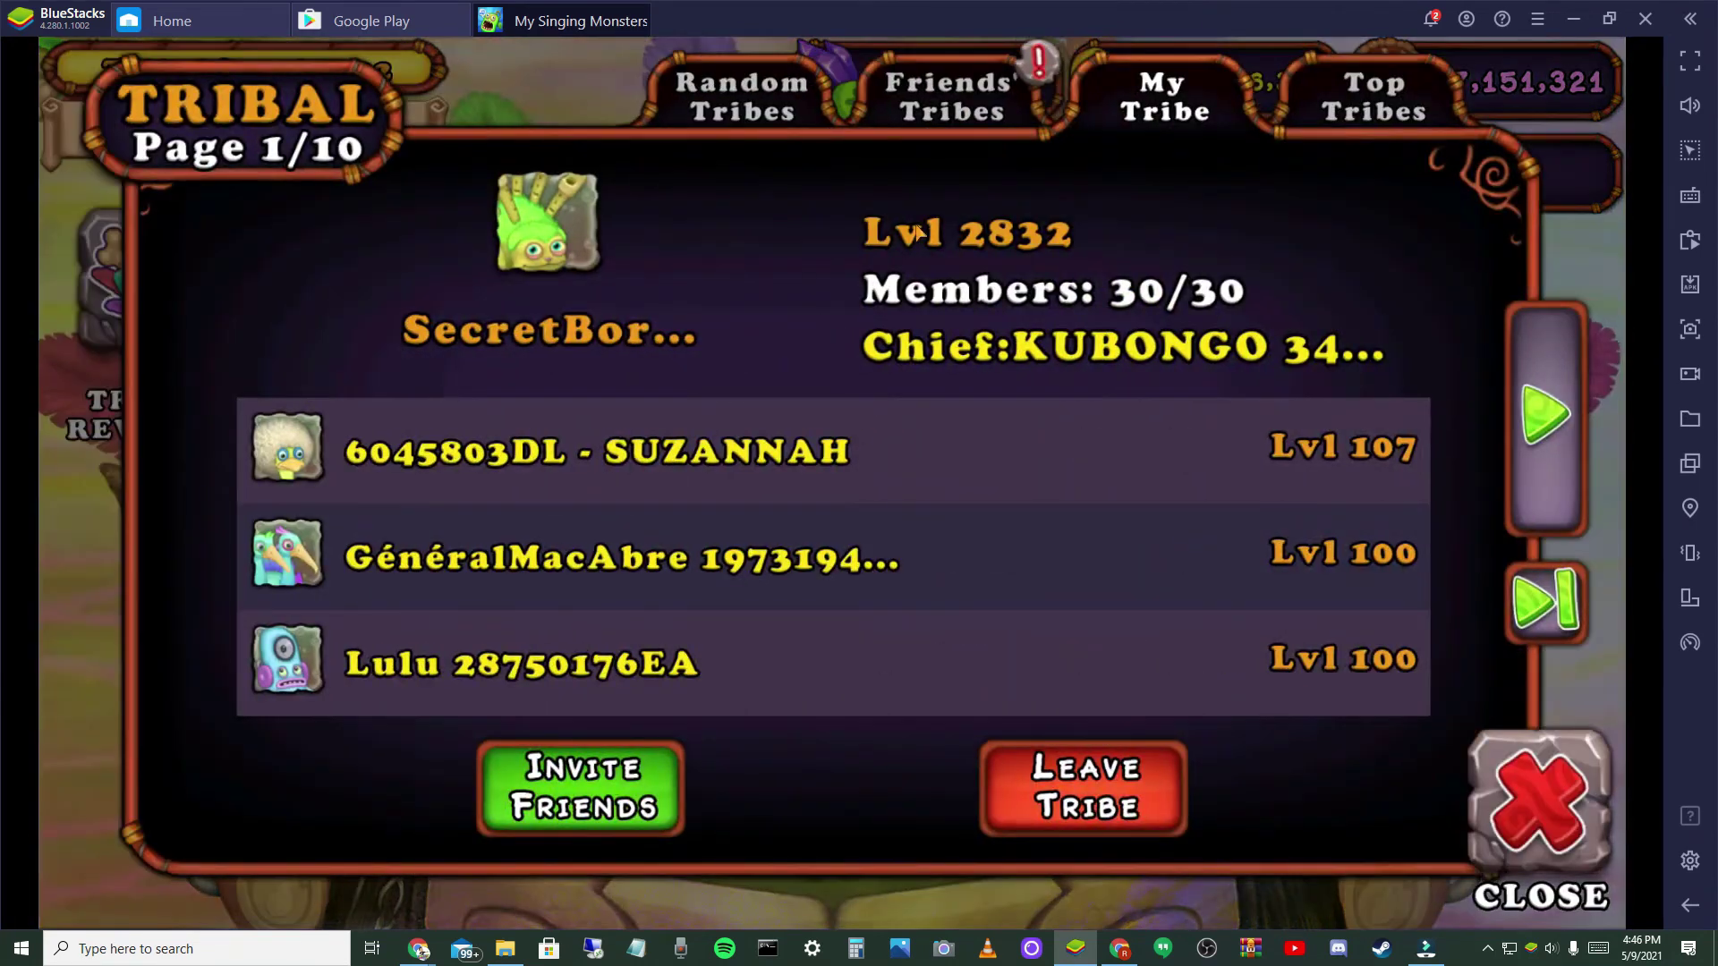
left_click(928, 80)
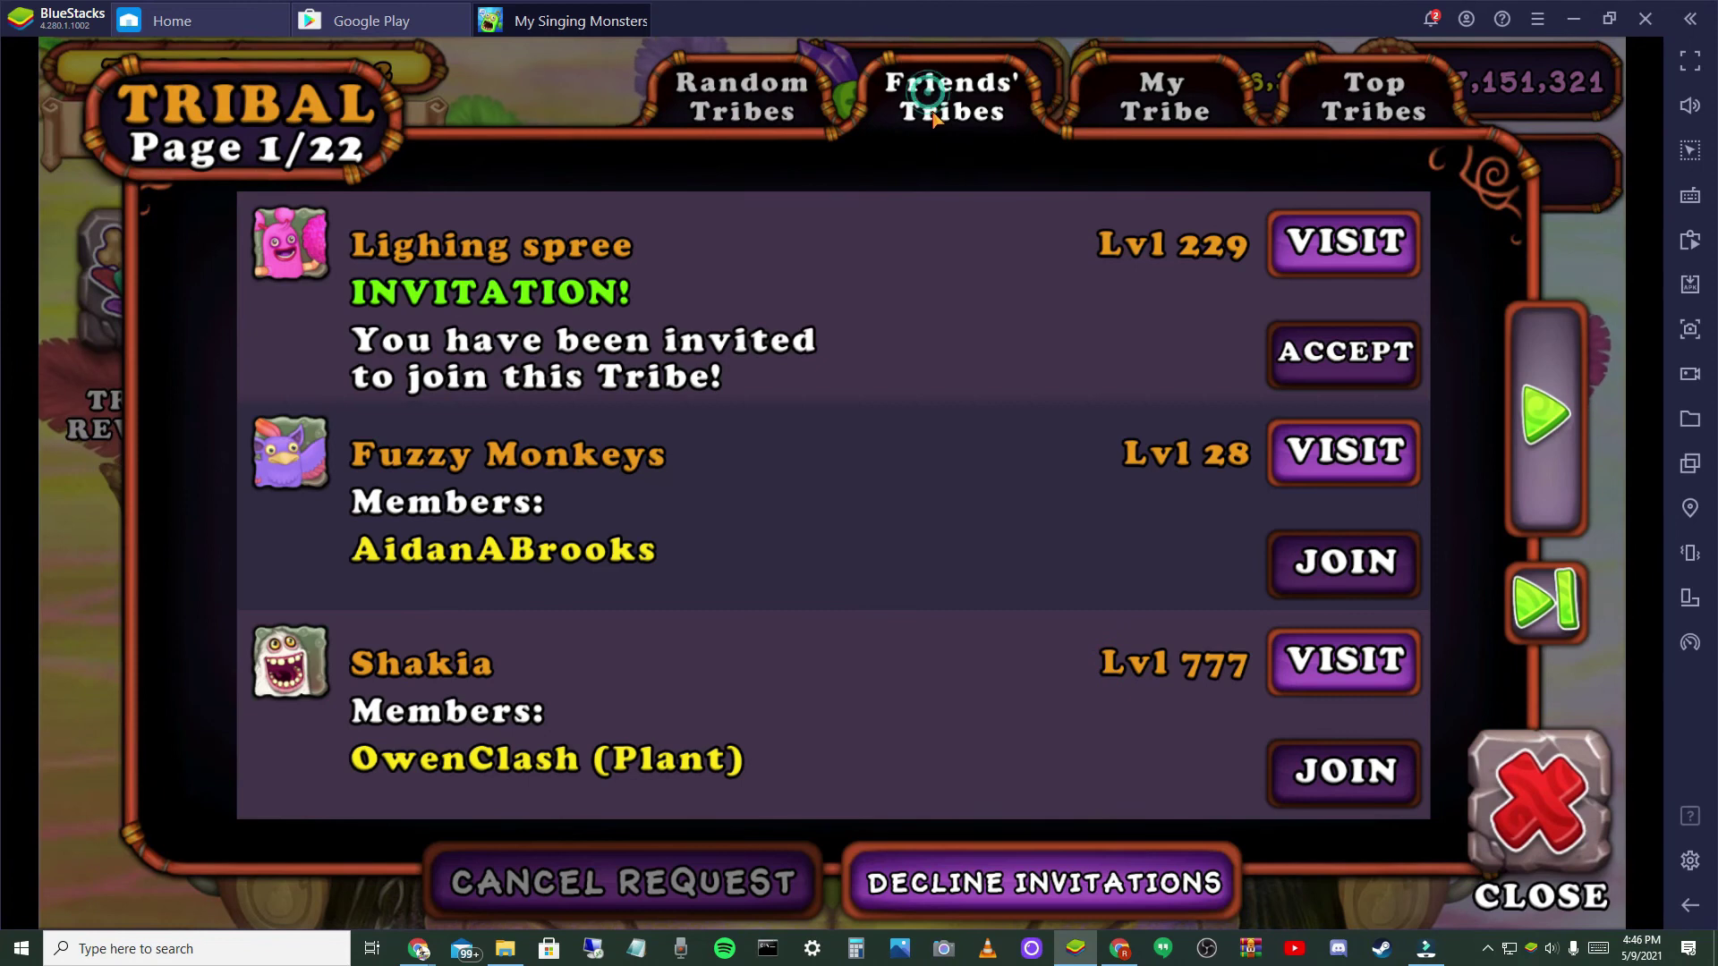
left_click(1031, 886)
left_click(573, 724)
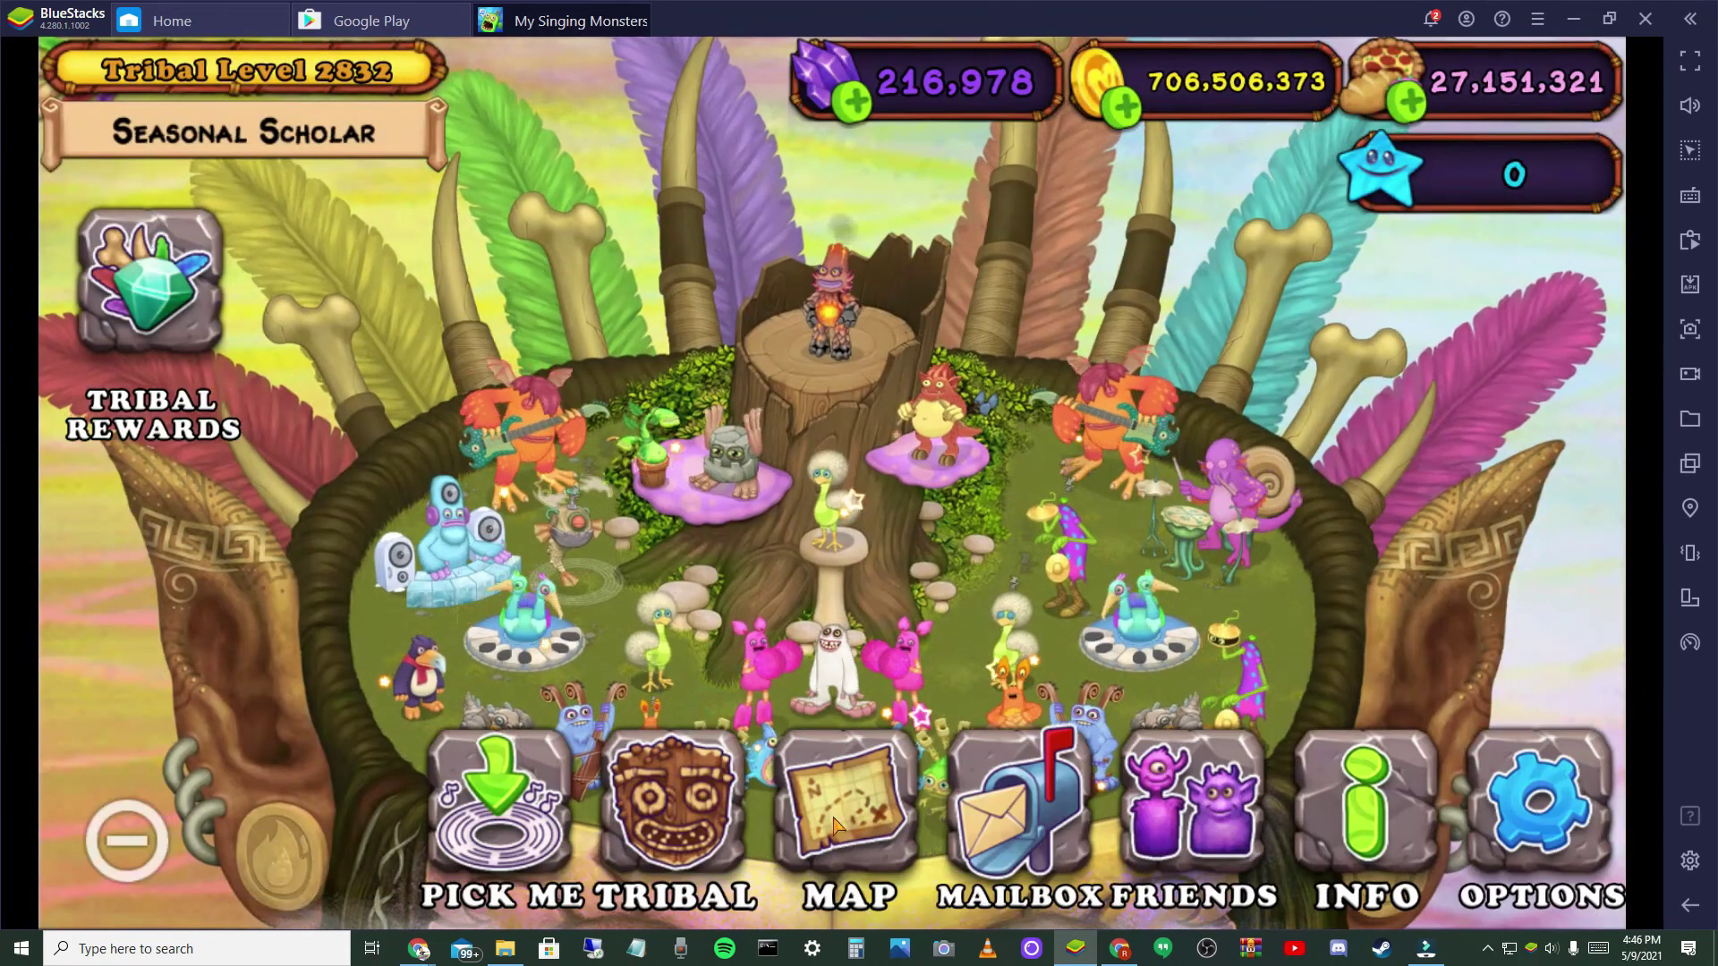
- Travel back to Plant Island from the island map
left_click(837, 810)
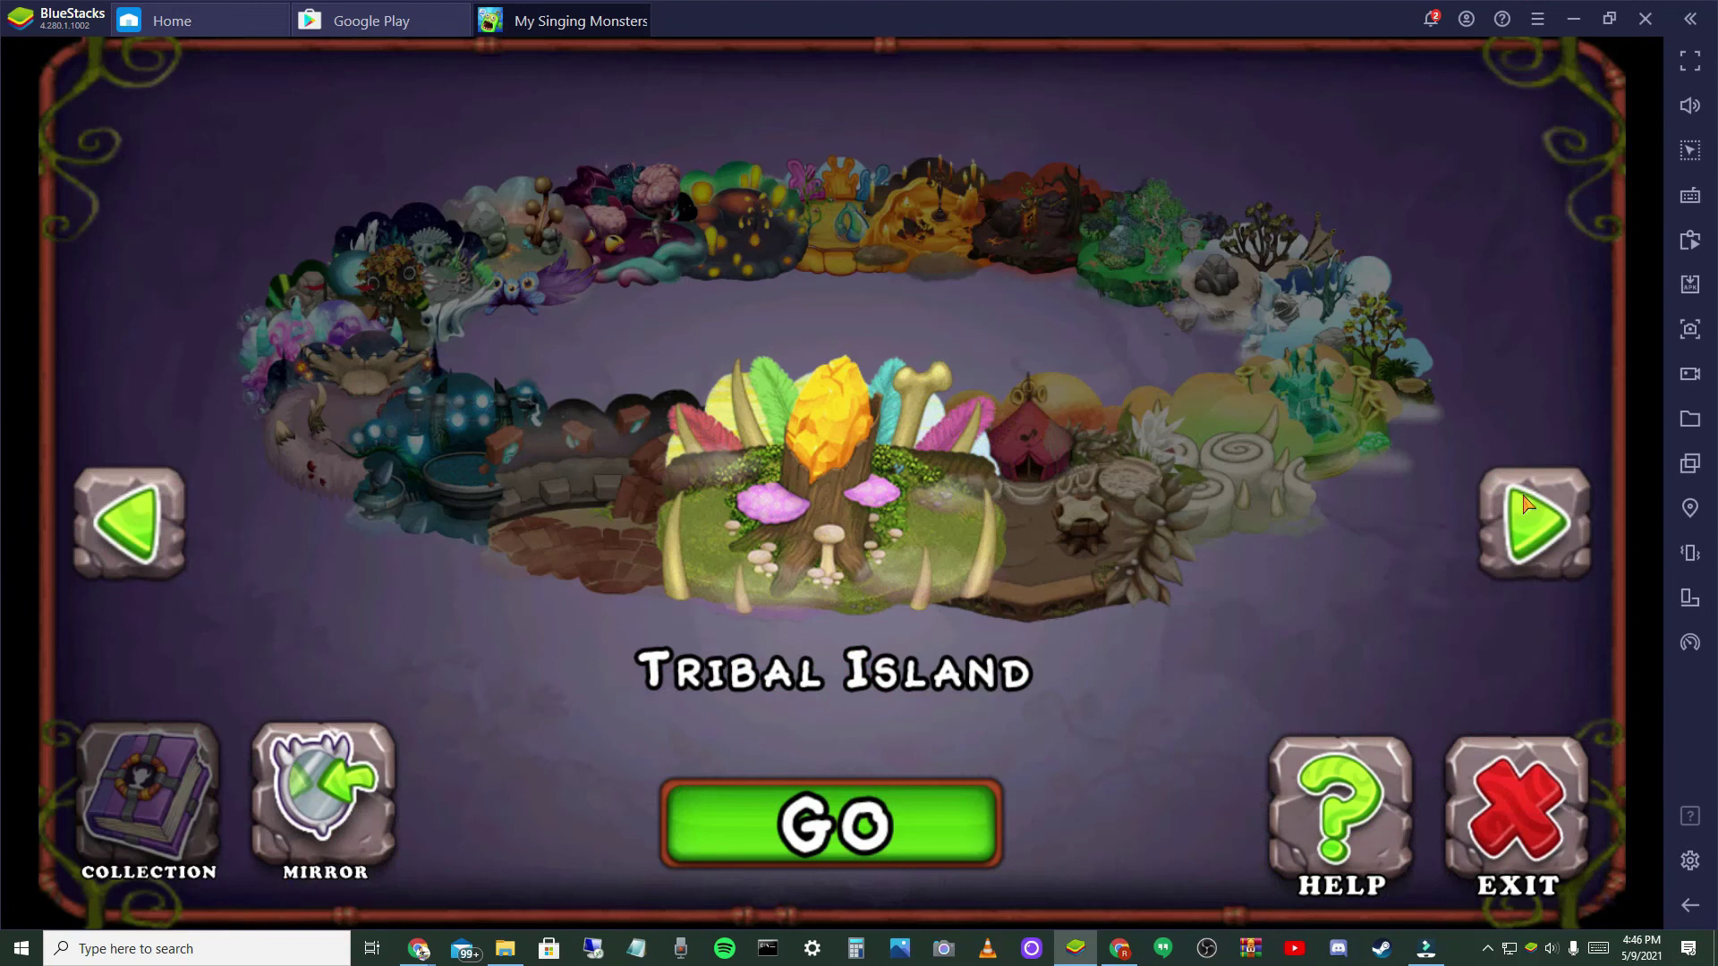
left_click(1524, 501)
left_click(1523, 497)
left_click(1503, 503)
left_click(868, 814)
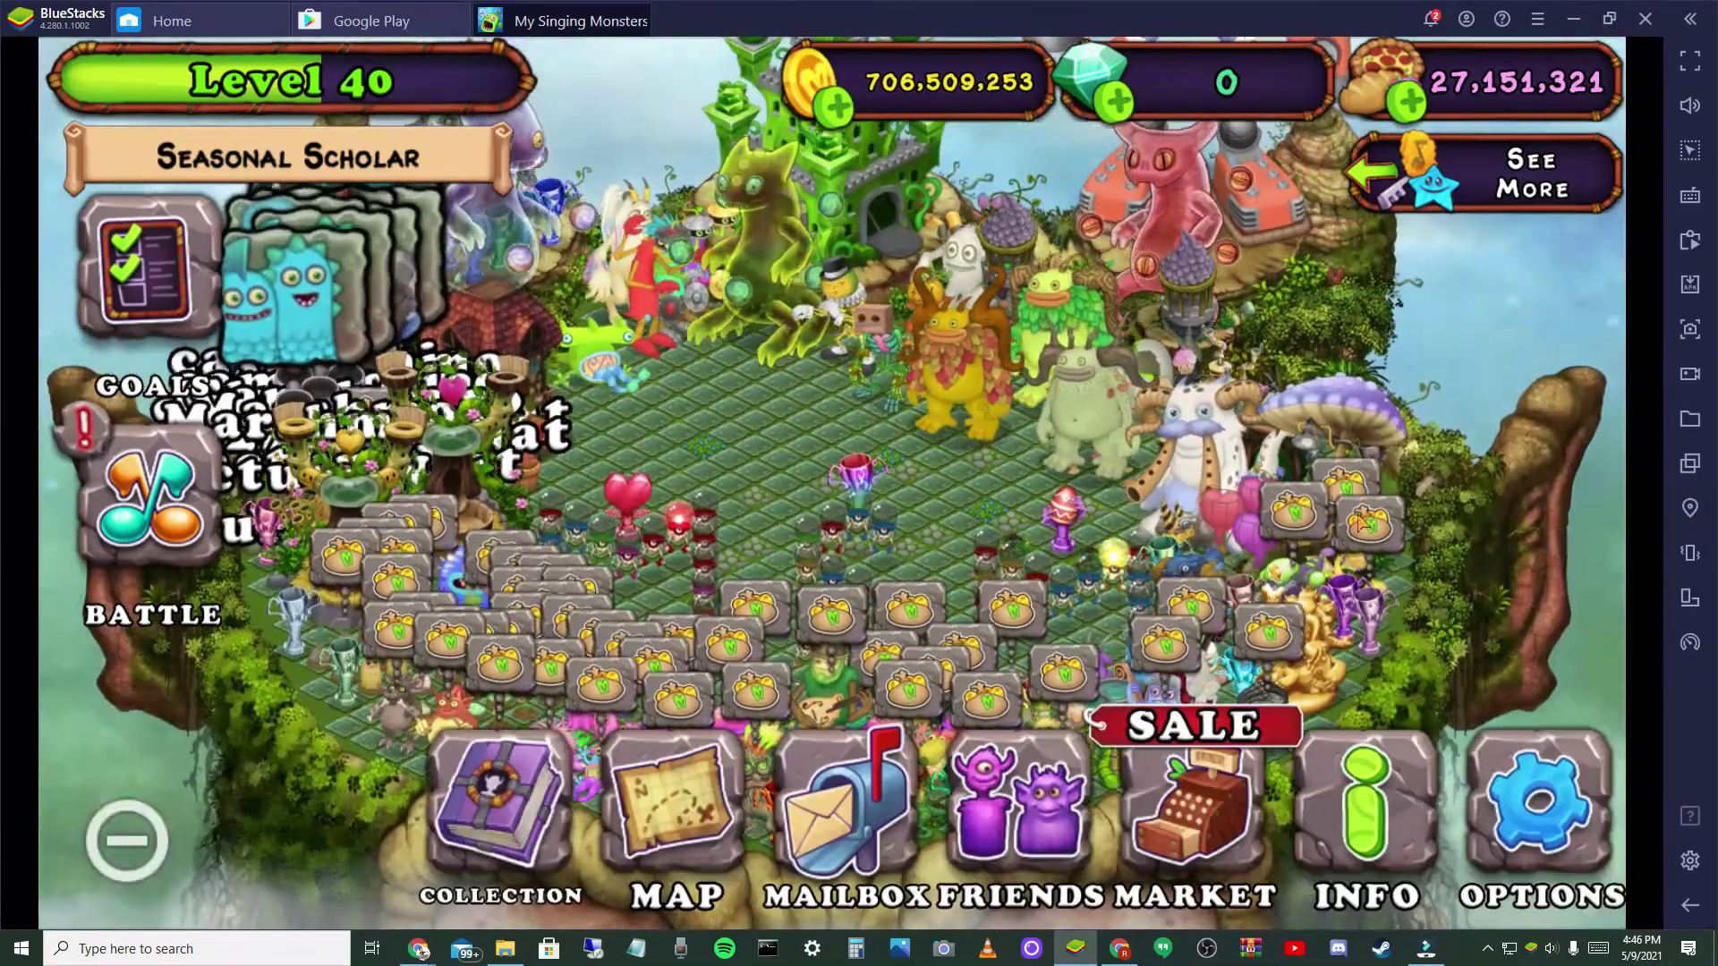
- Collect coins across Plant Island, briefly hiding and restoring the game overlay
left_click(1336, 508)
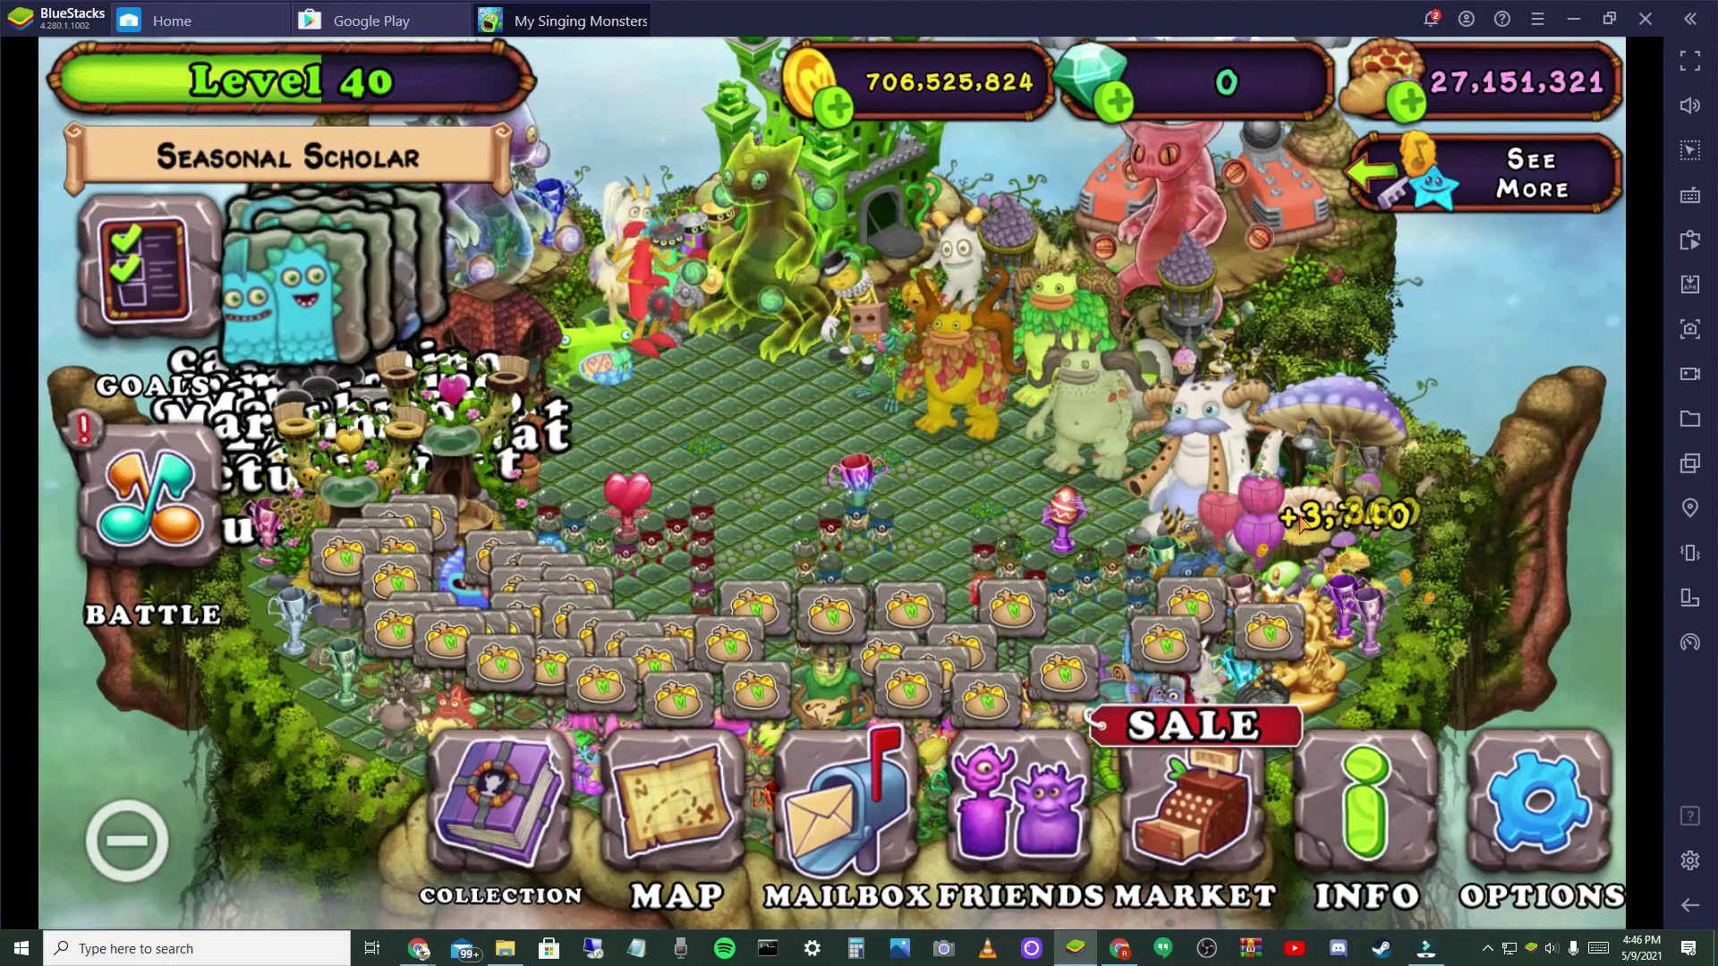
left_click(127, 818)
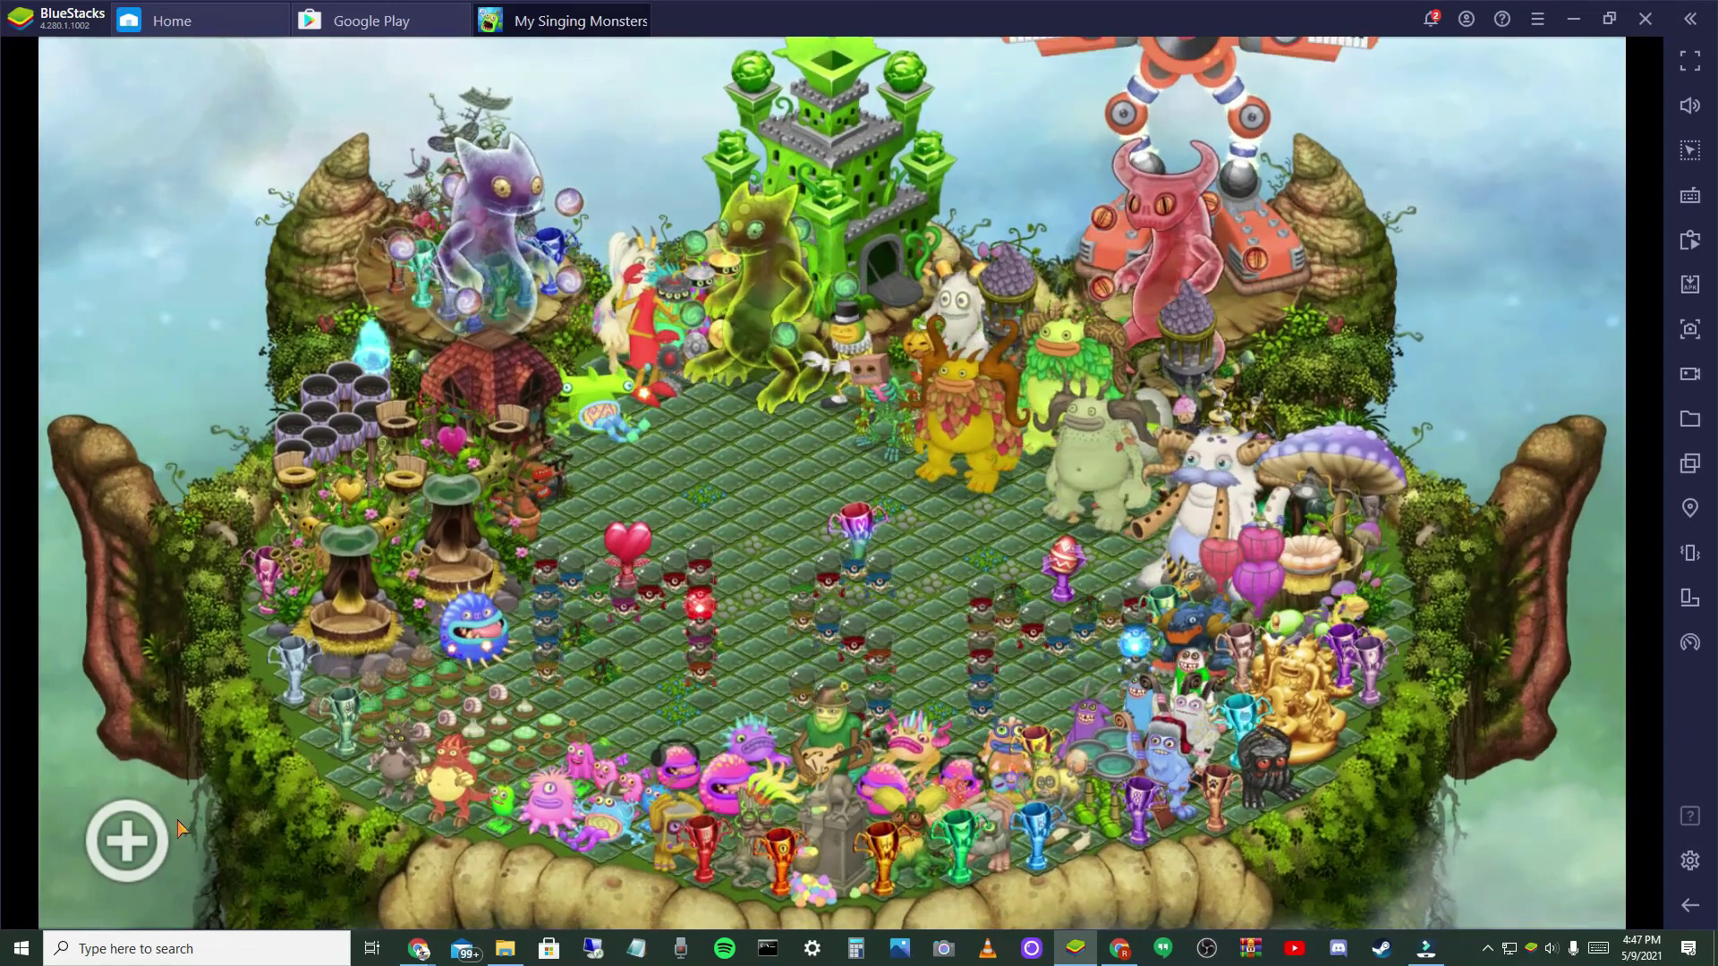
left_click(143, 834)
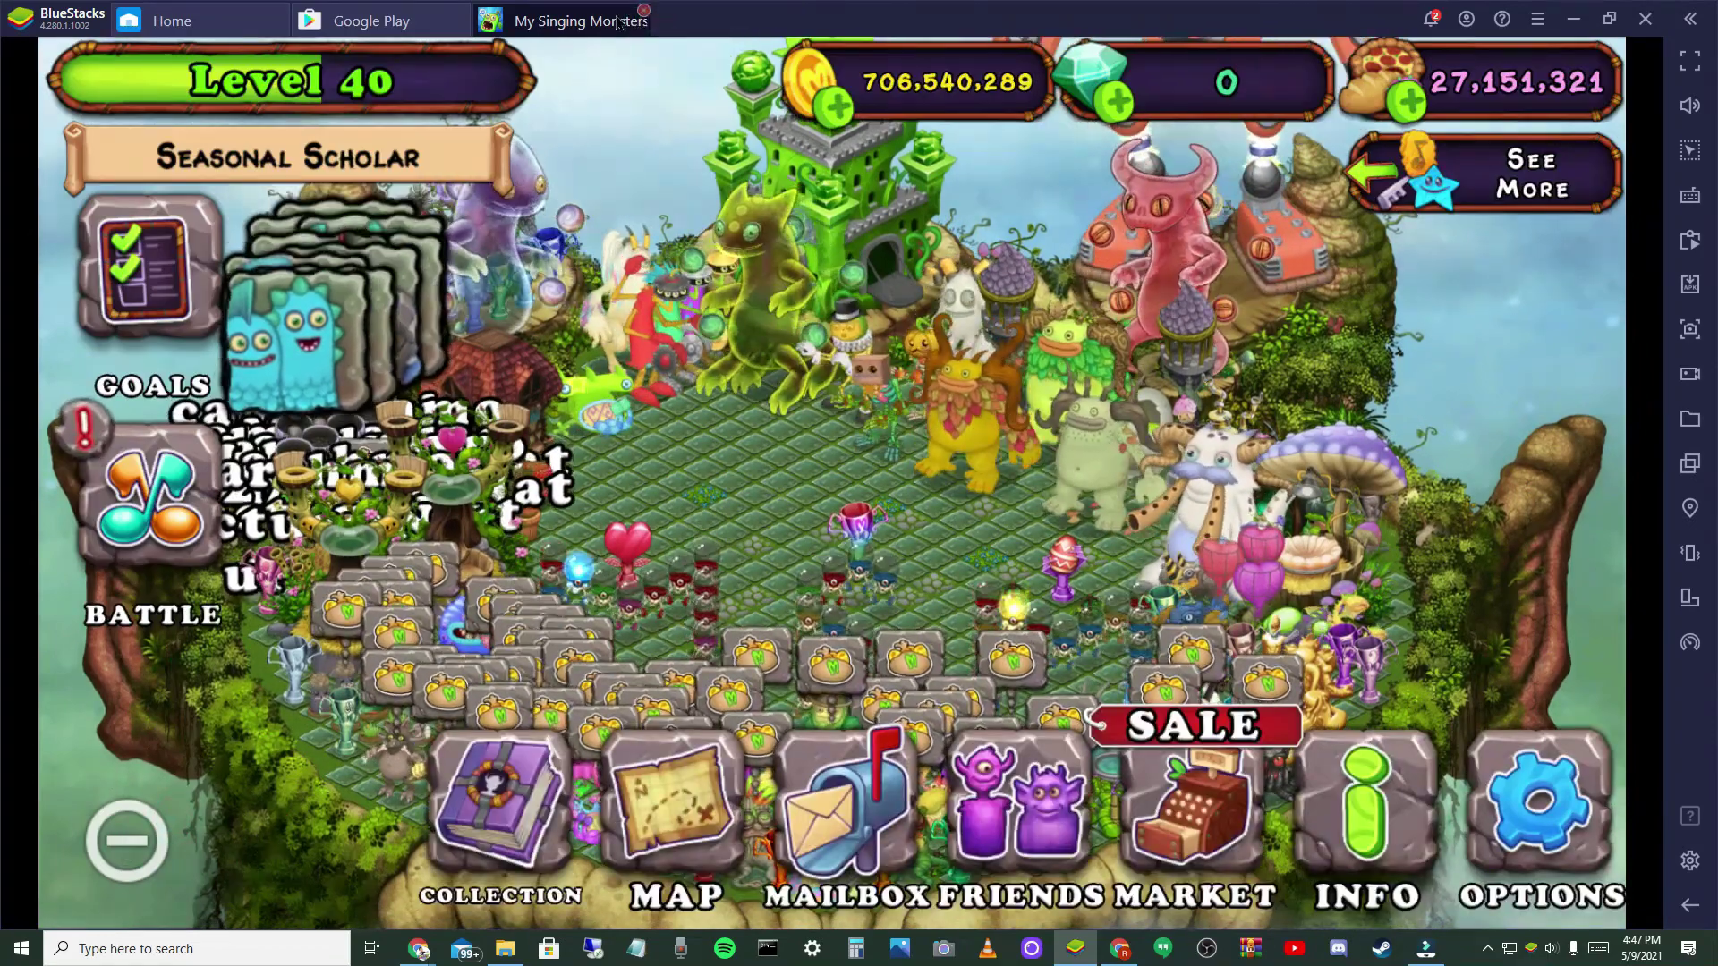
- Close My Singing Monsters, look over Google Play and System apps, then minimize BlueStacks
left_click(643, 11)
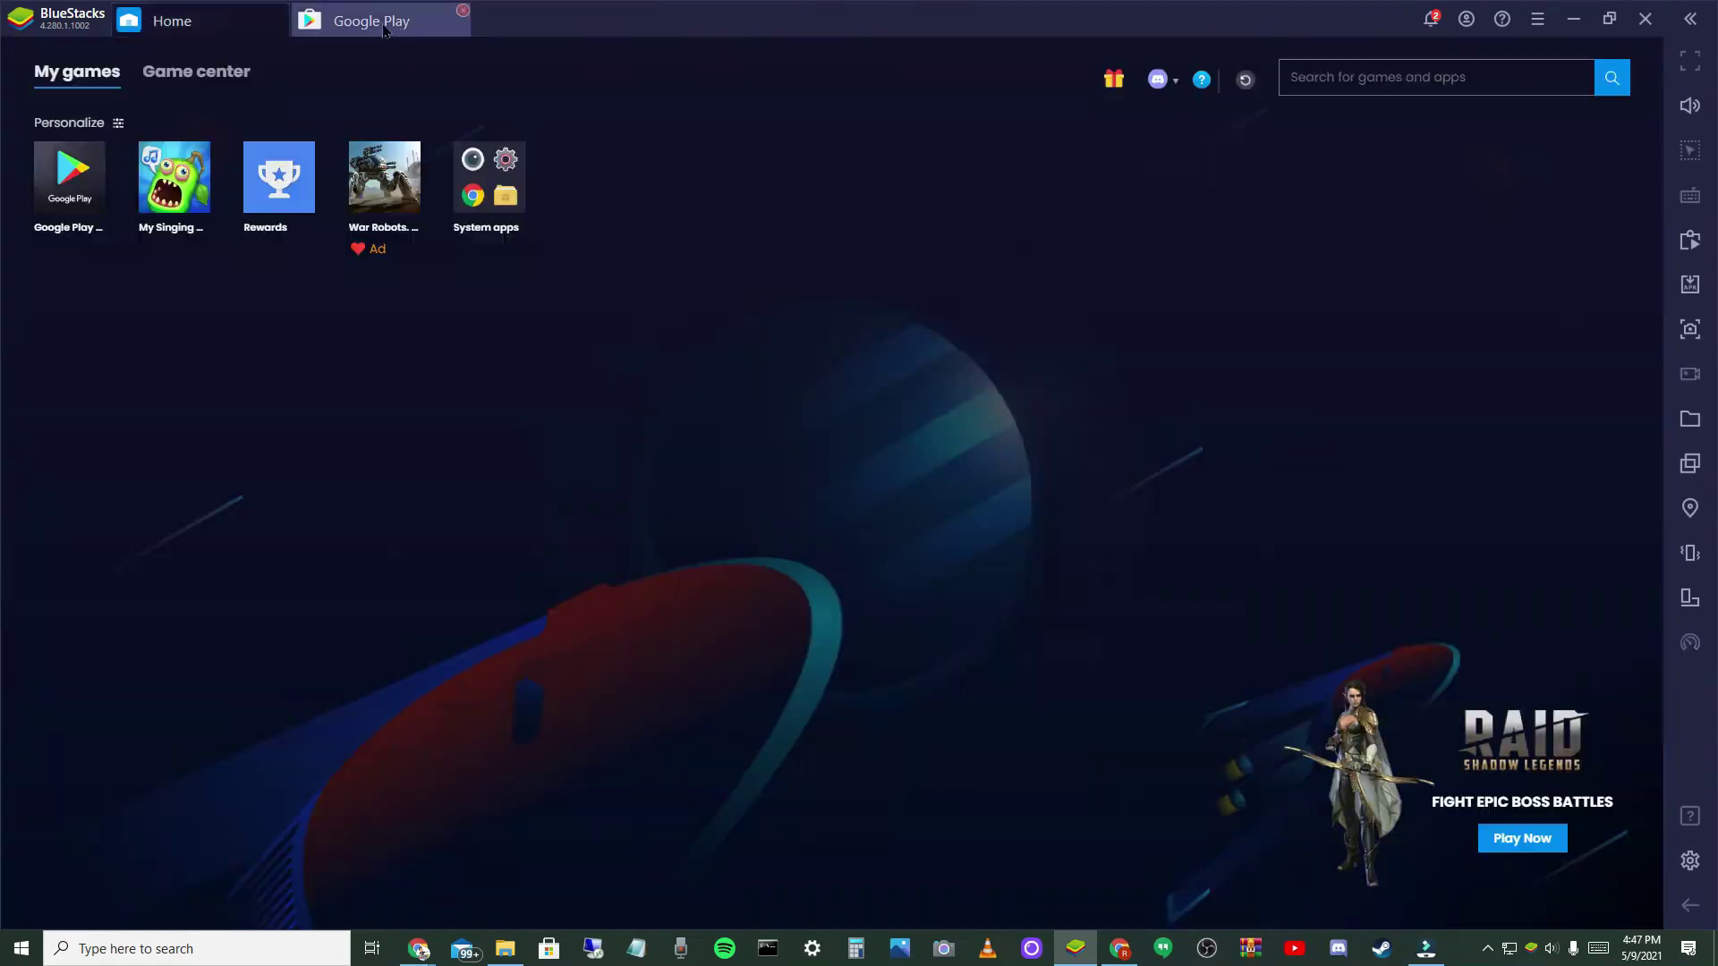
left_click(369, 27)
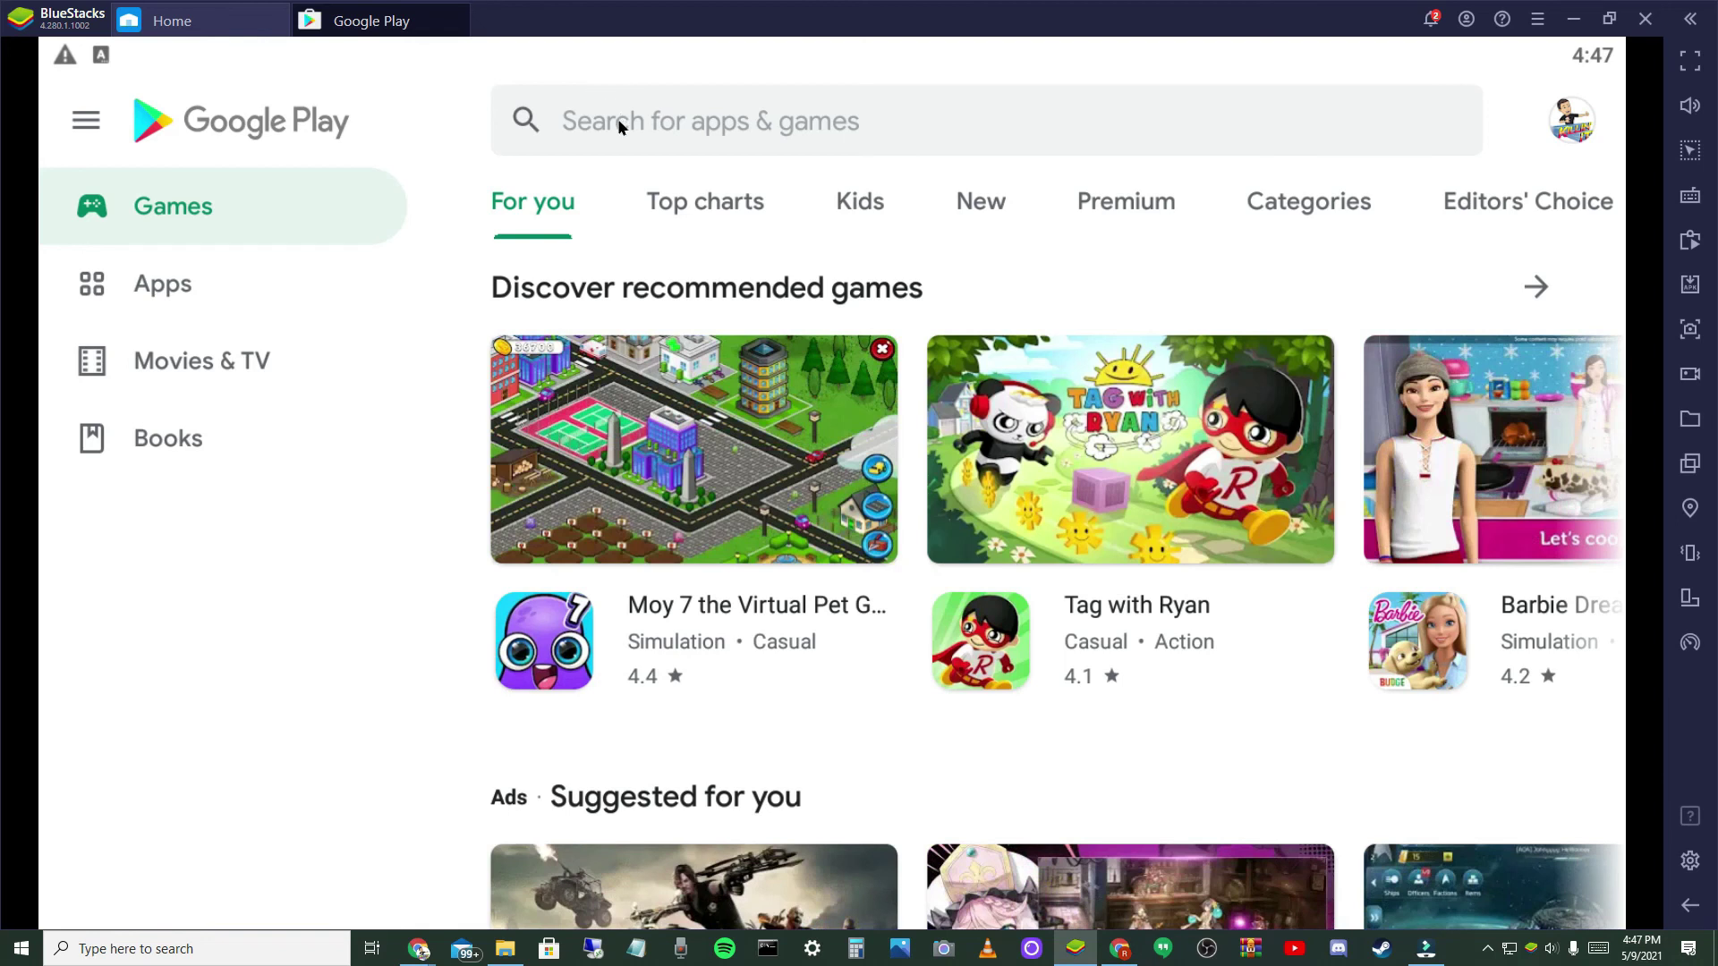
left_click(201, 21)
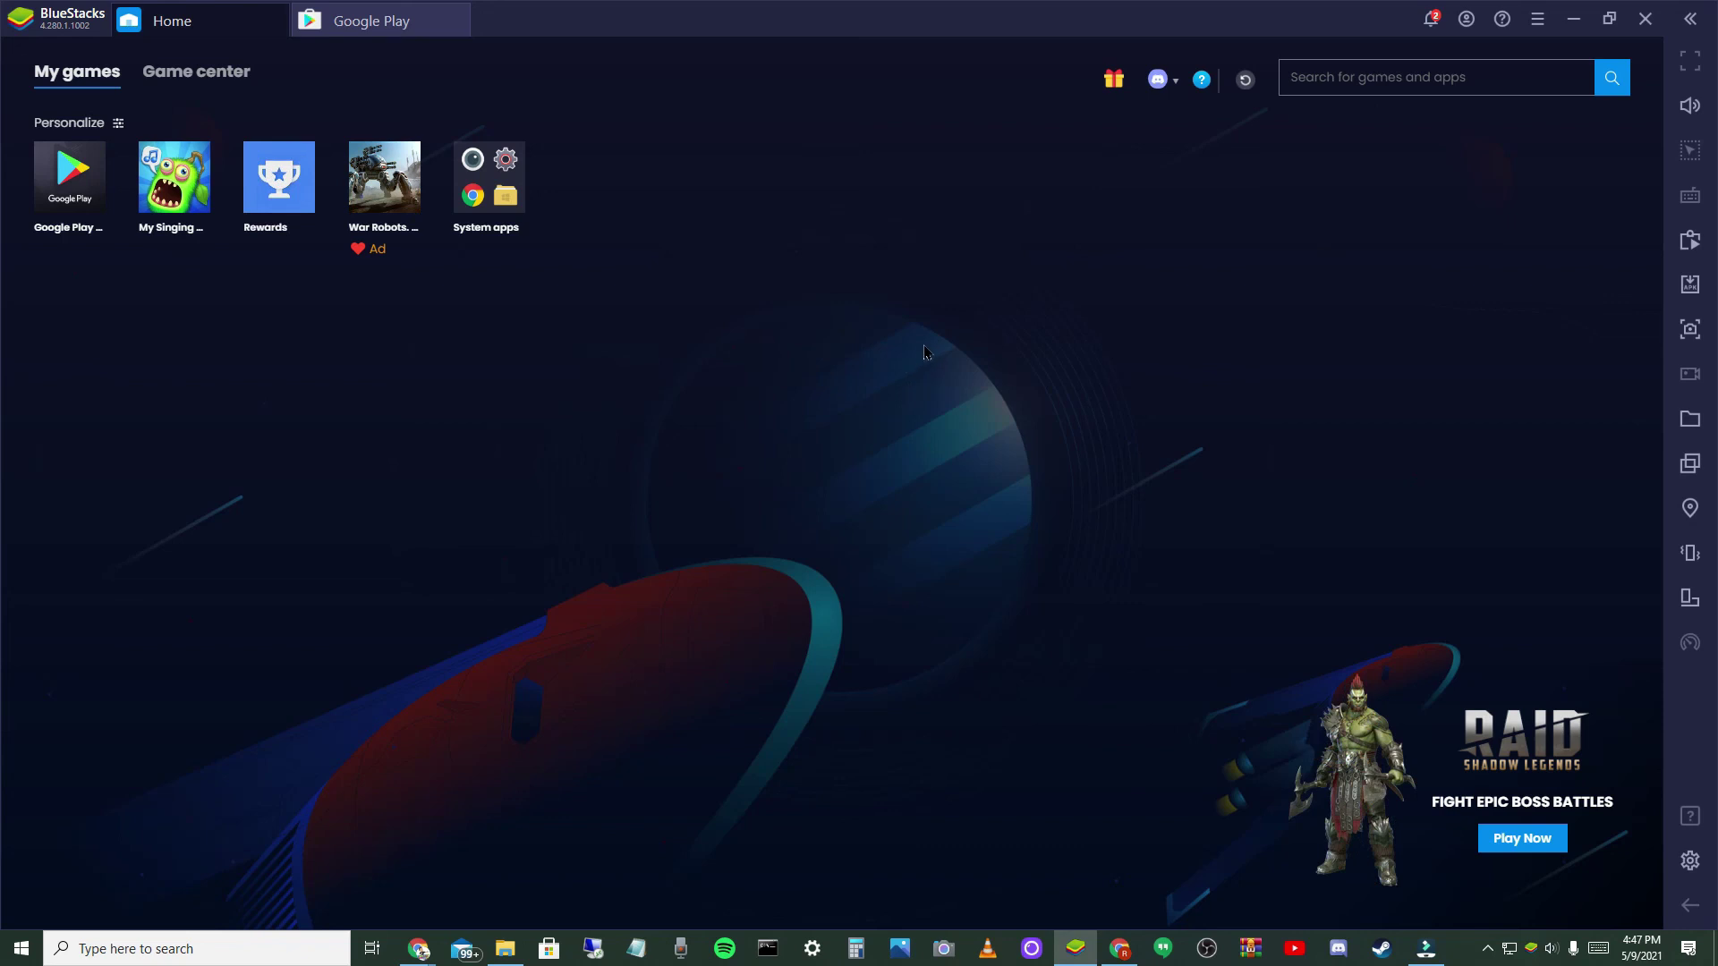
left_click(508, 201)
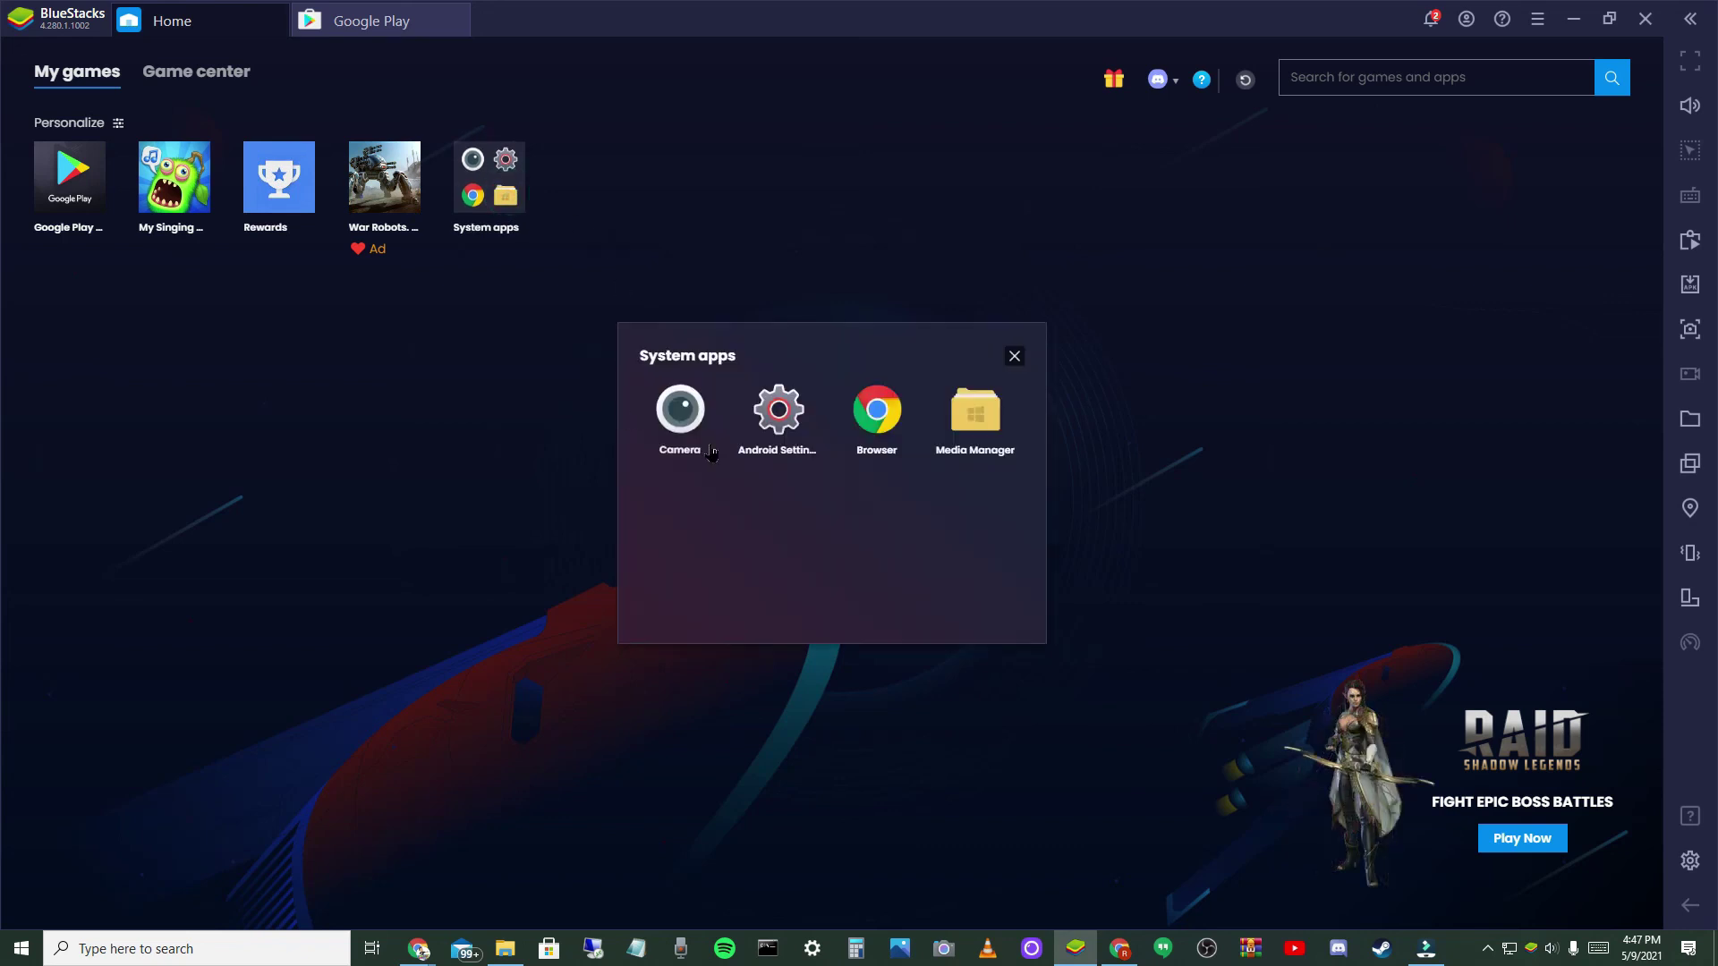
left_click(1018, 357)
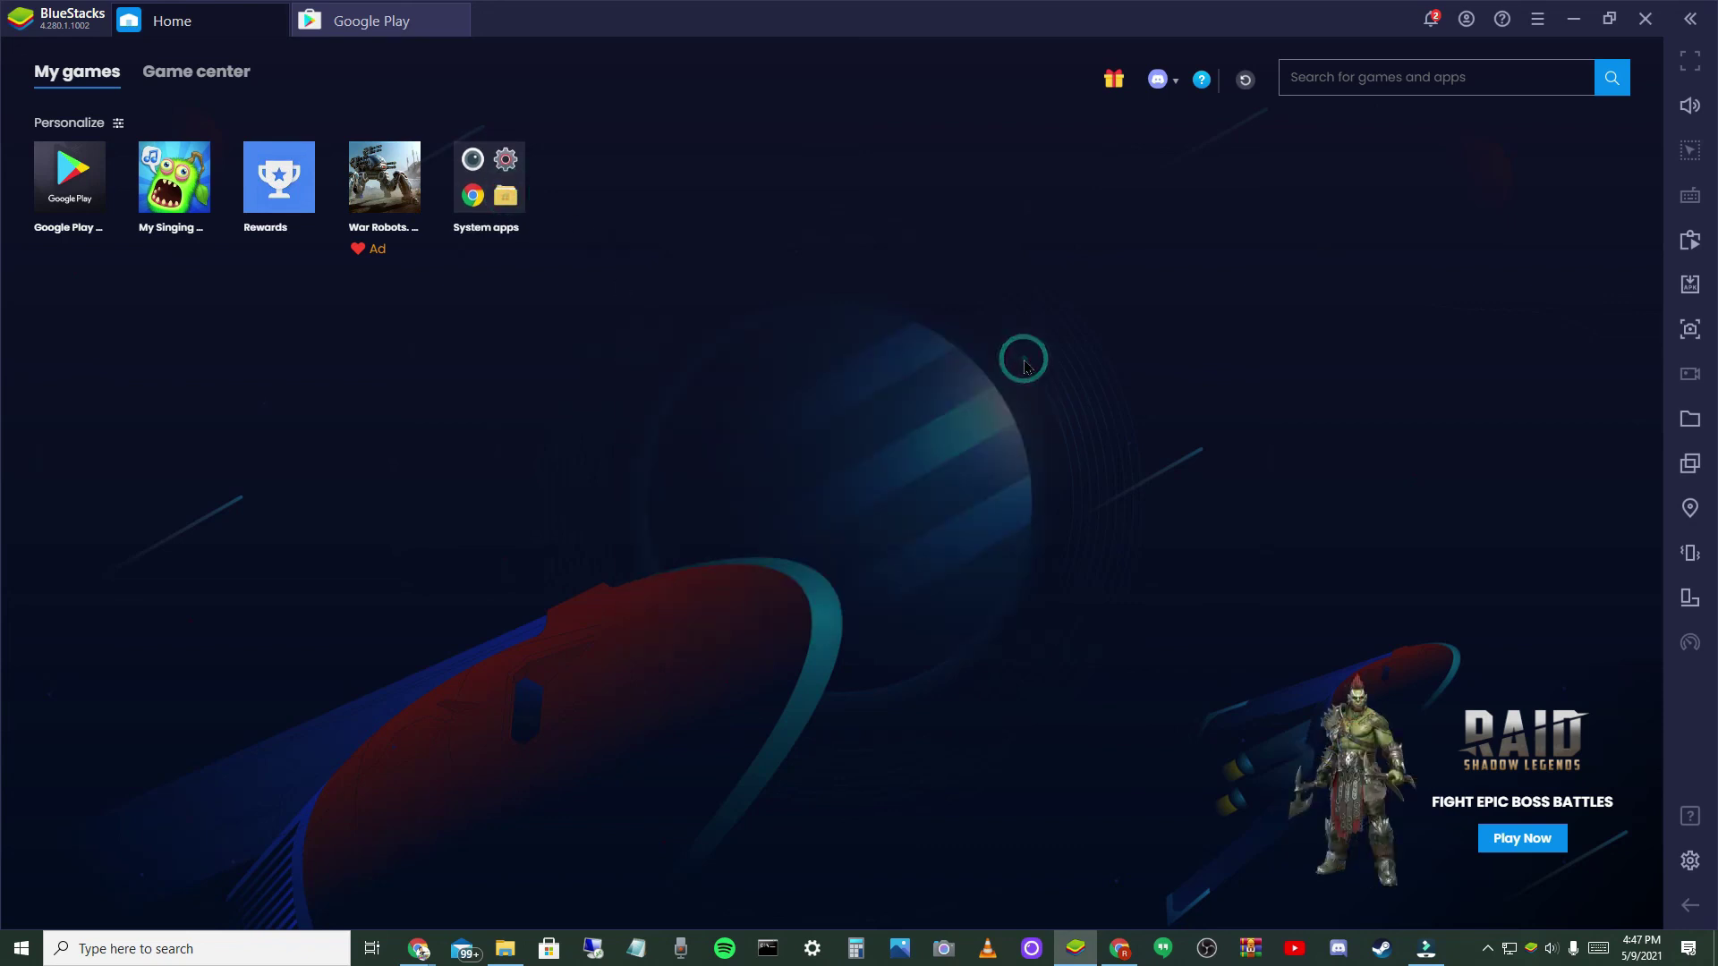
left_click(1575, 18)
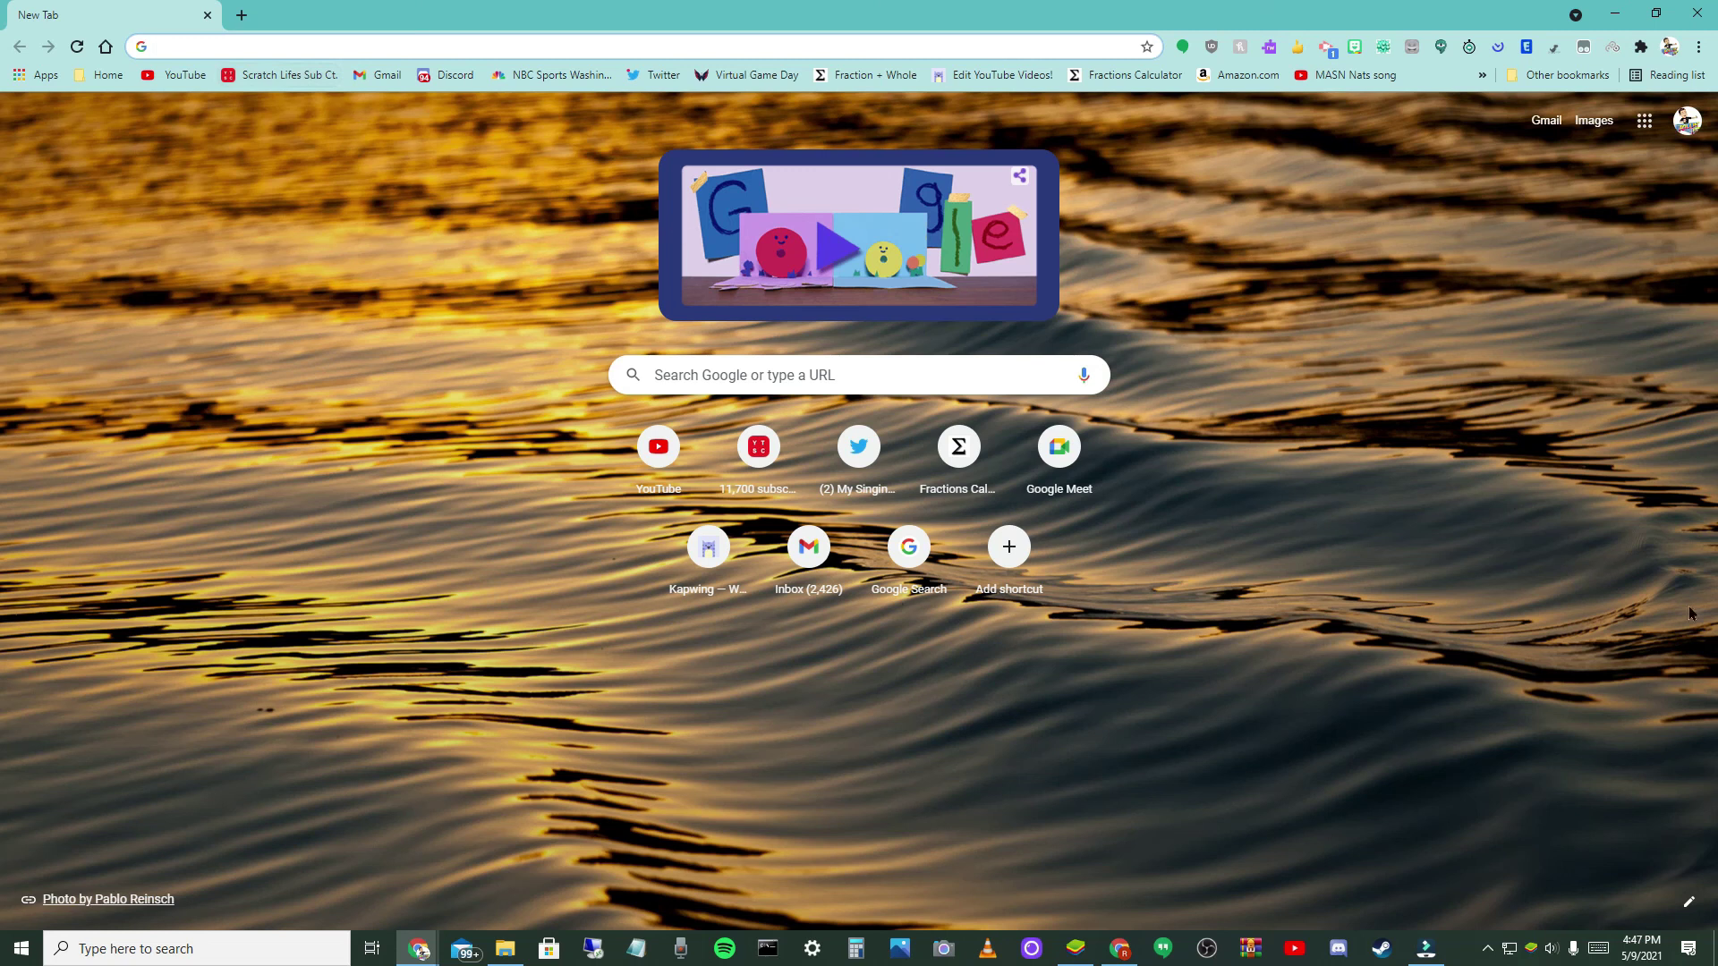
- Set the New Tab shortcuts to Most visited sites and save the customization
left_click(1689, 902)
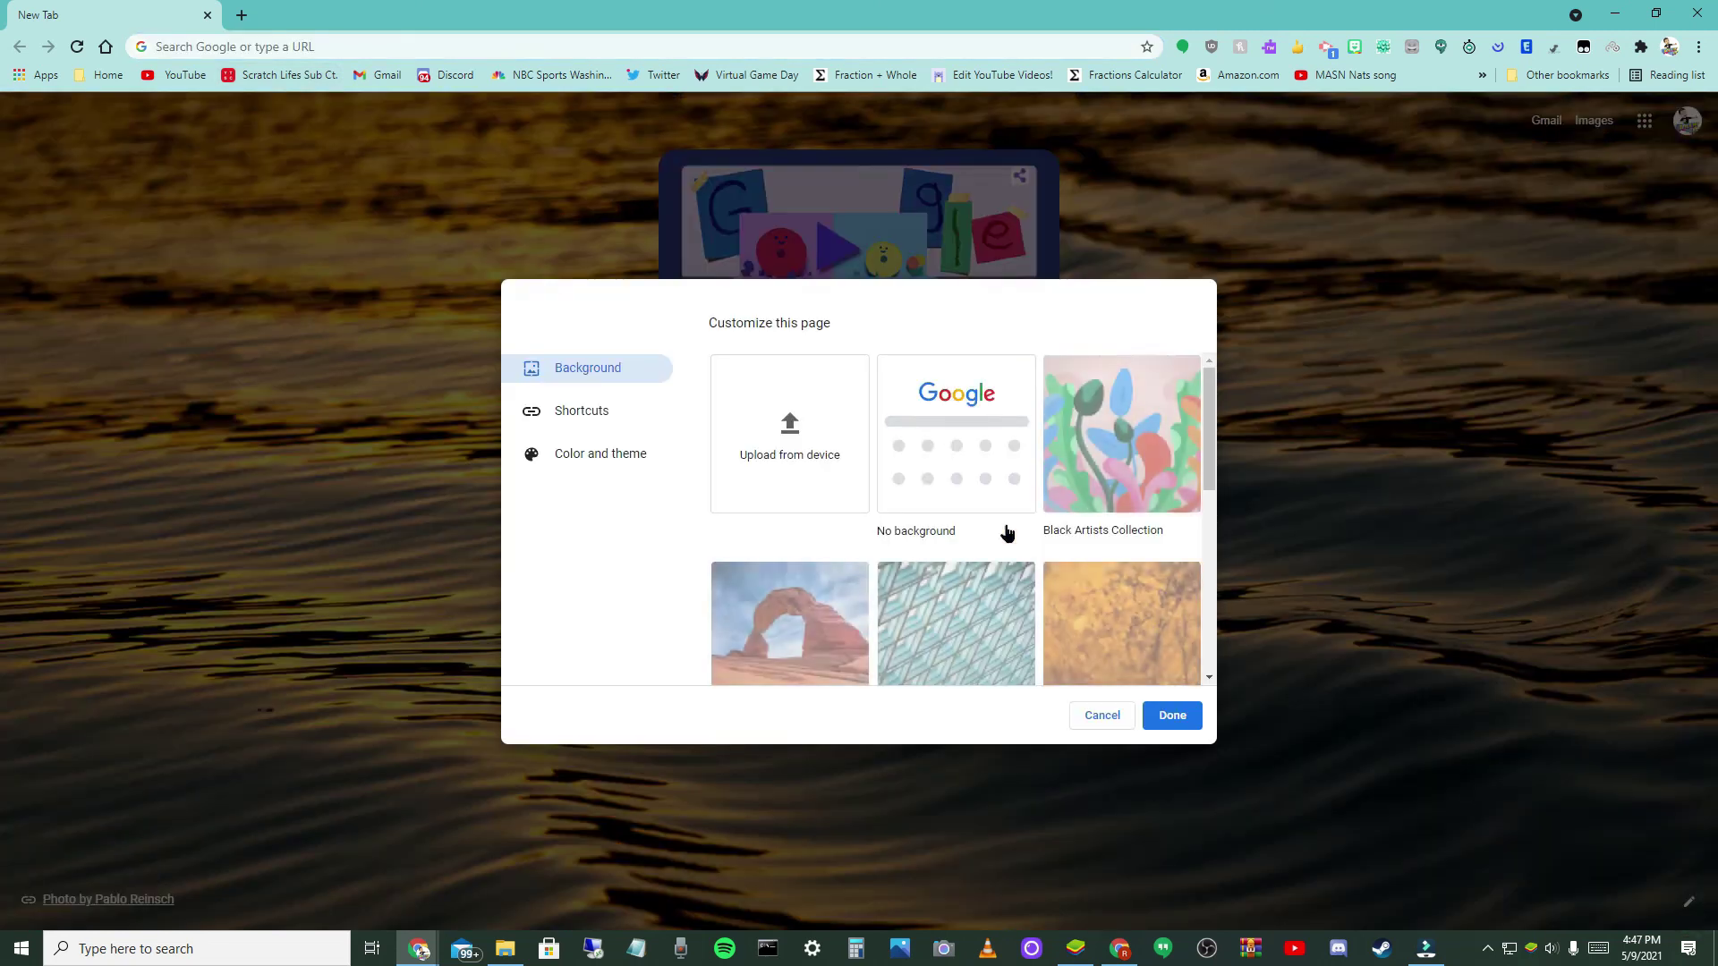
left_click(555, 416)
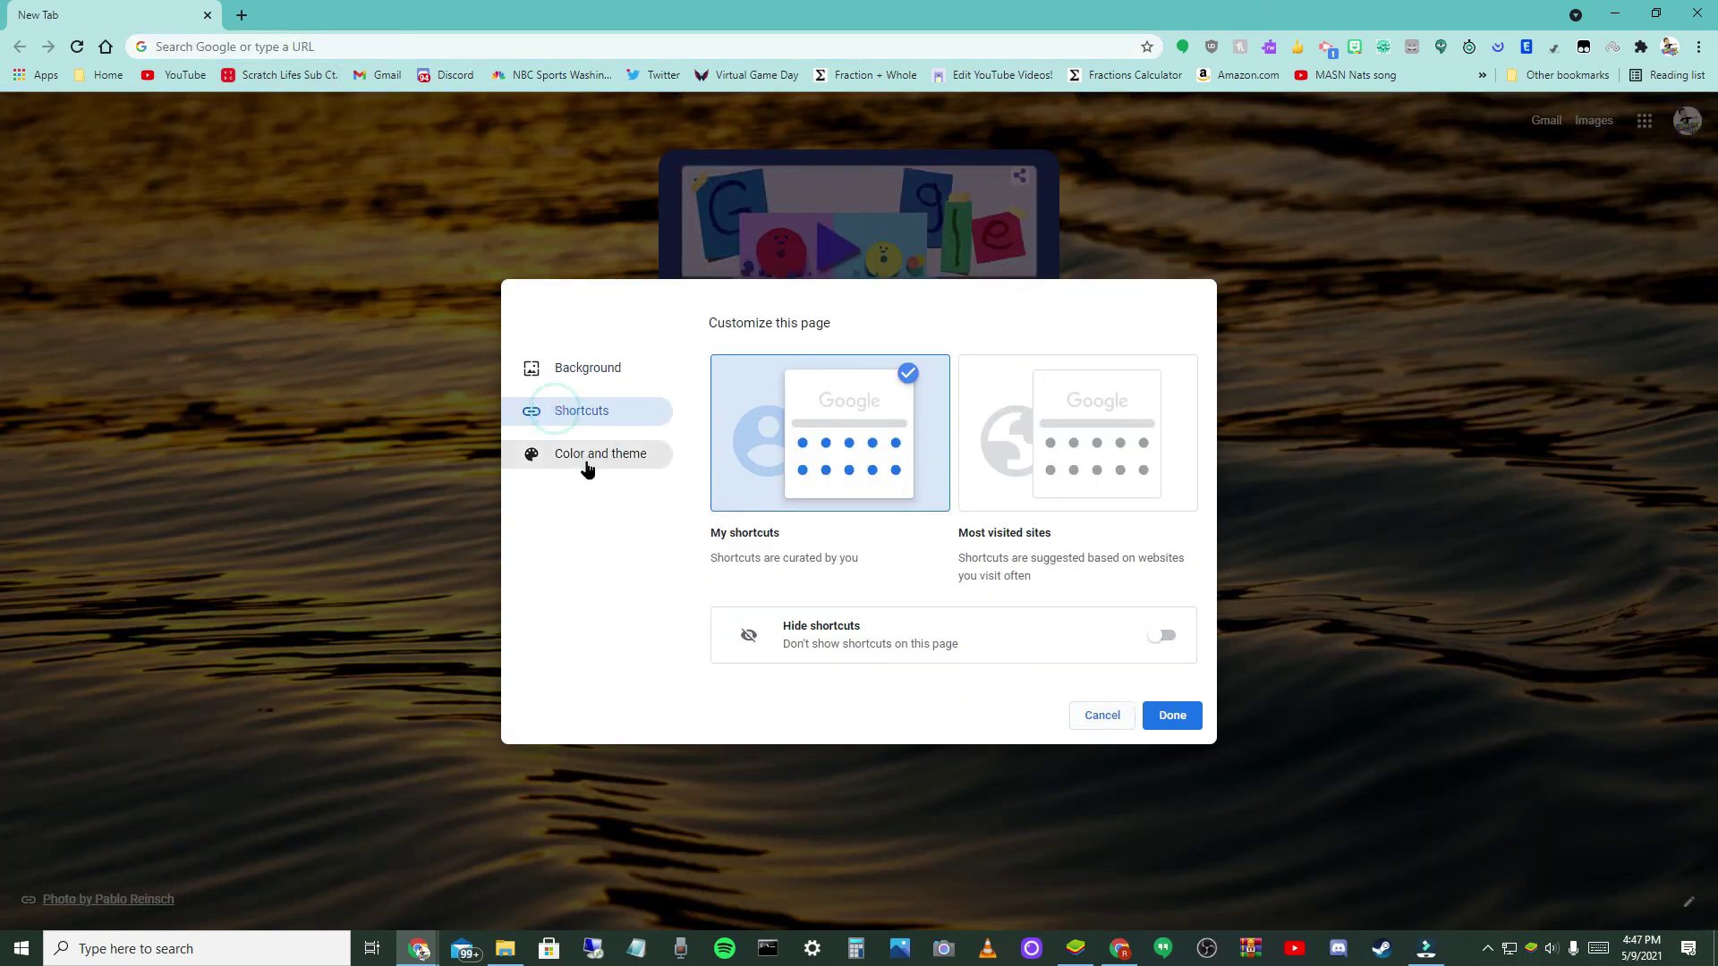
left_click(633, 474)
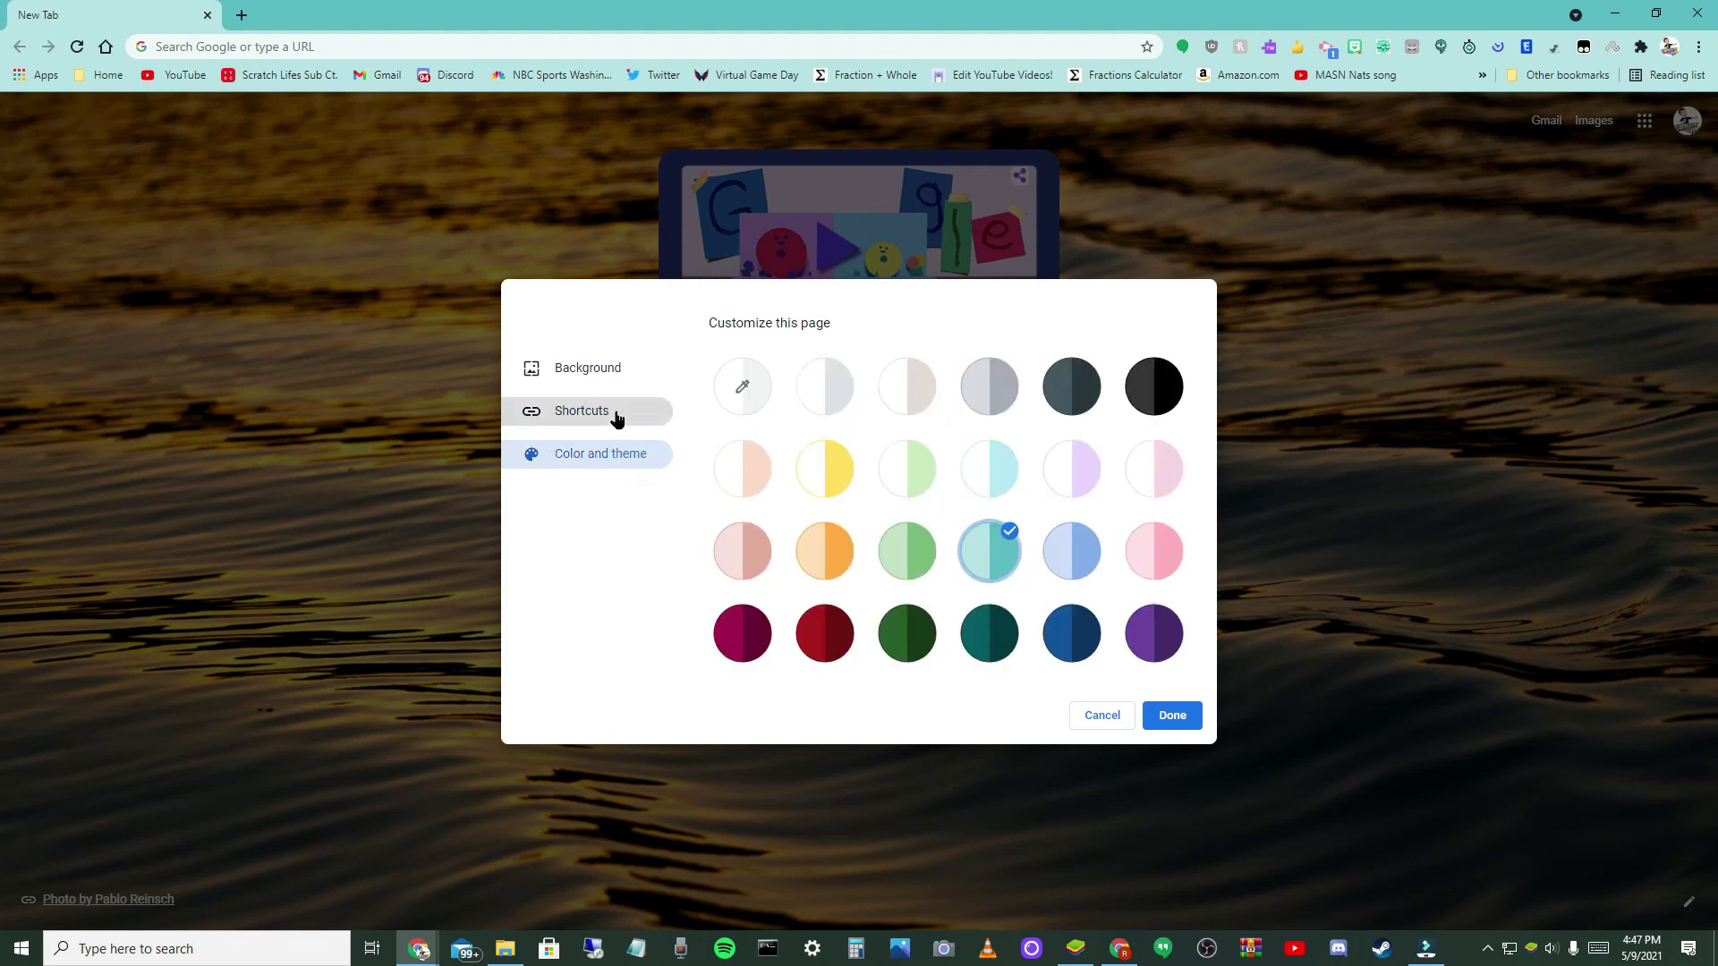
left_click(617, 416)
left_click(1042, 468)
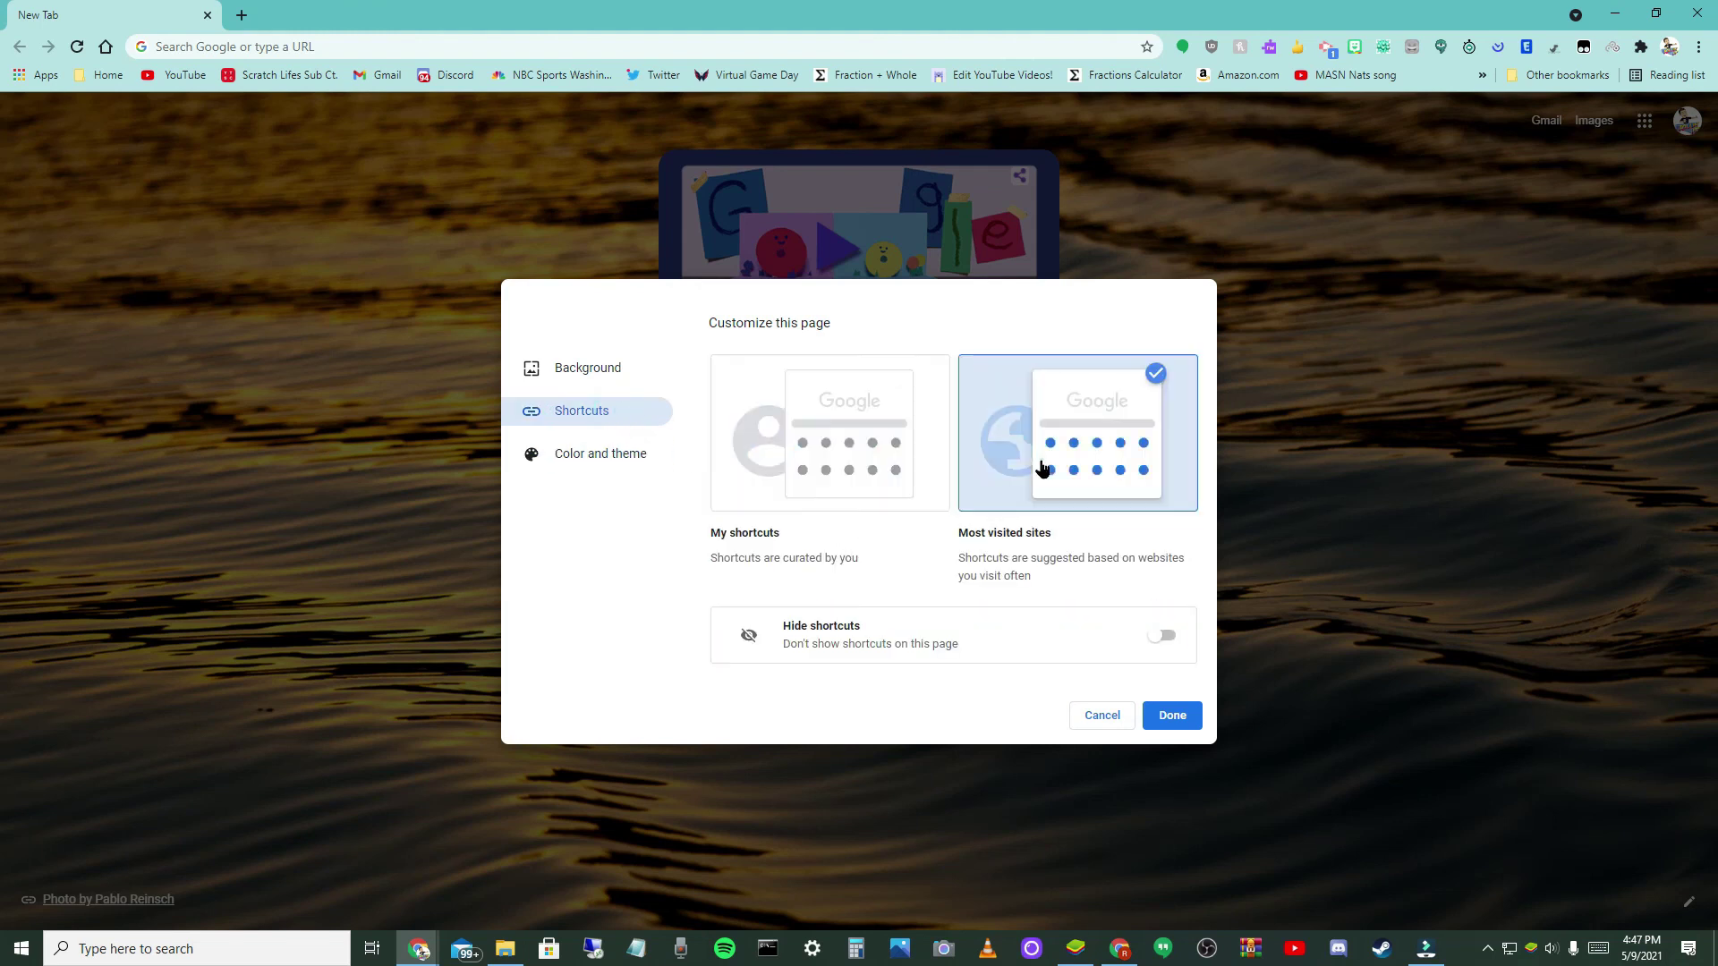
left_click(1156, 723)
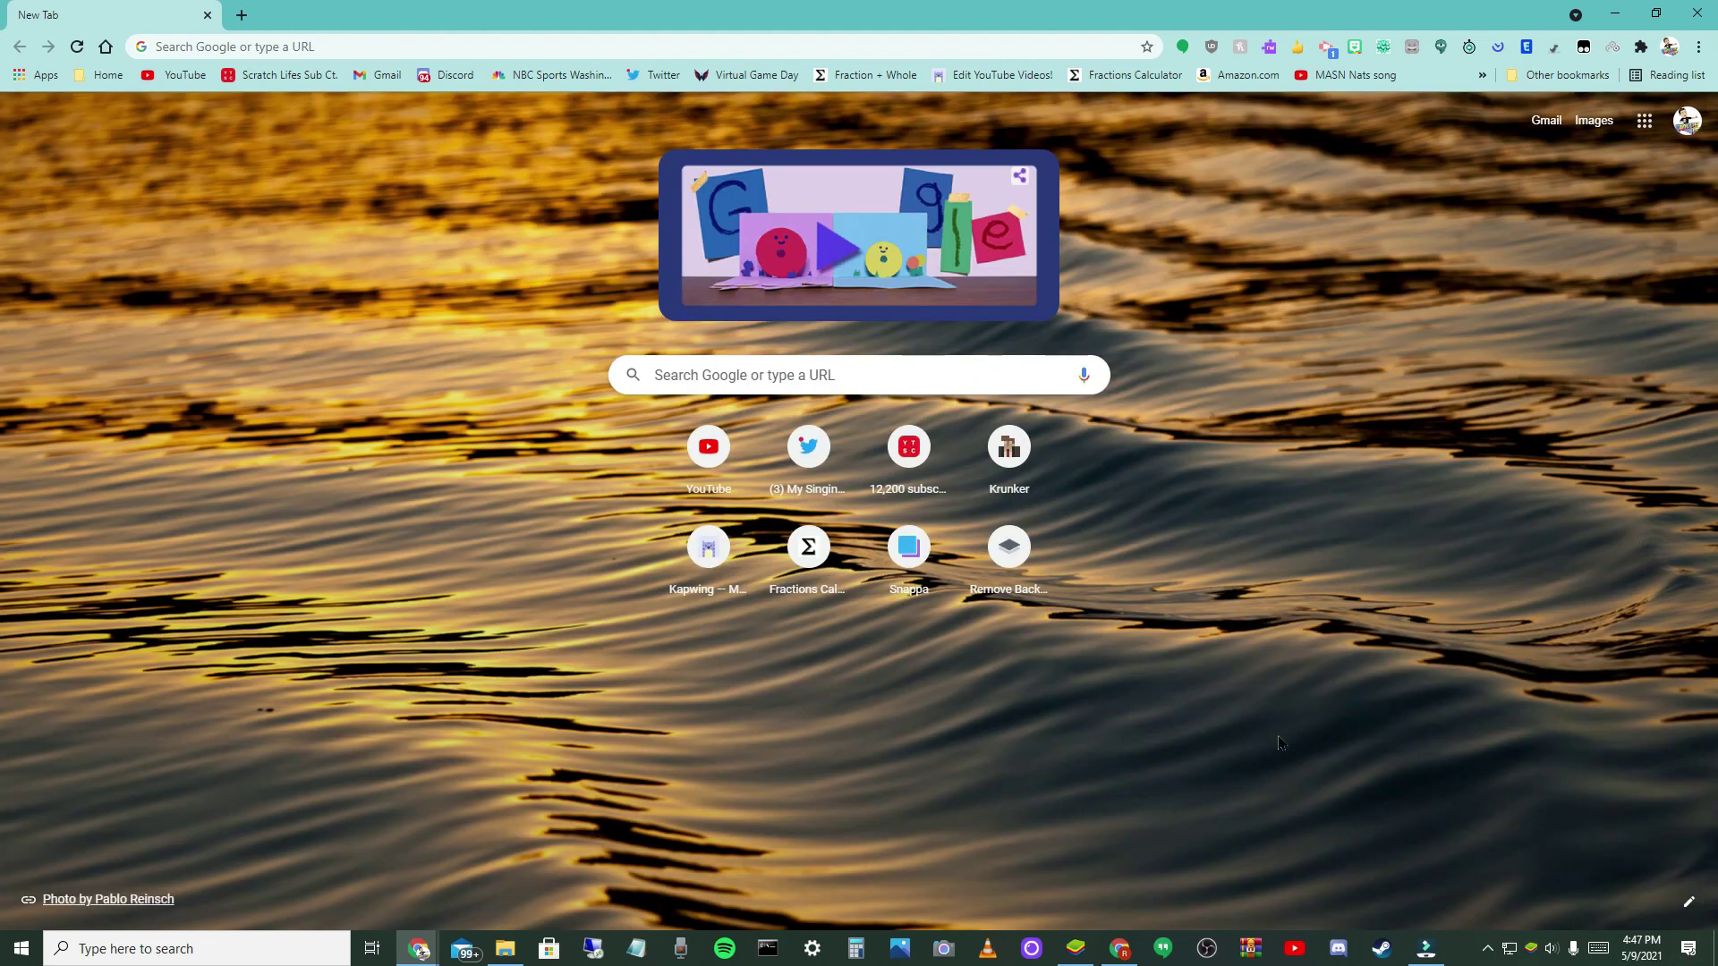
- Reopen Customize this page and go back to its shortcut options
left_click(1684, 908)
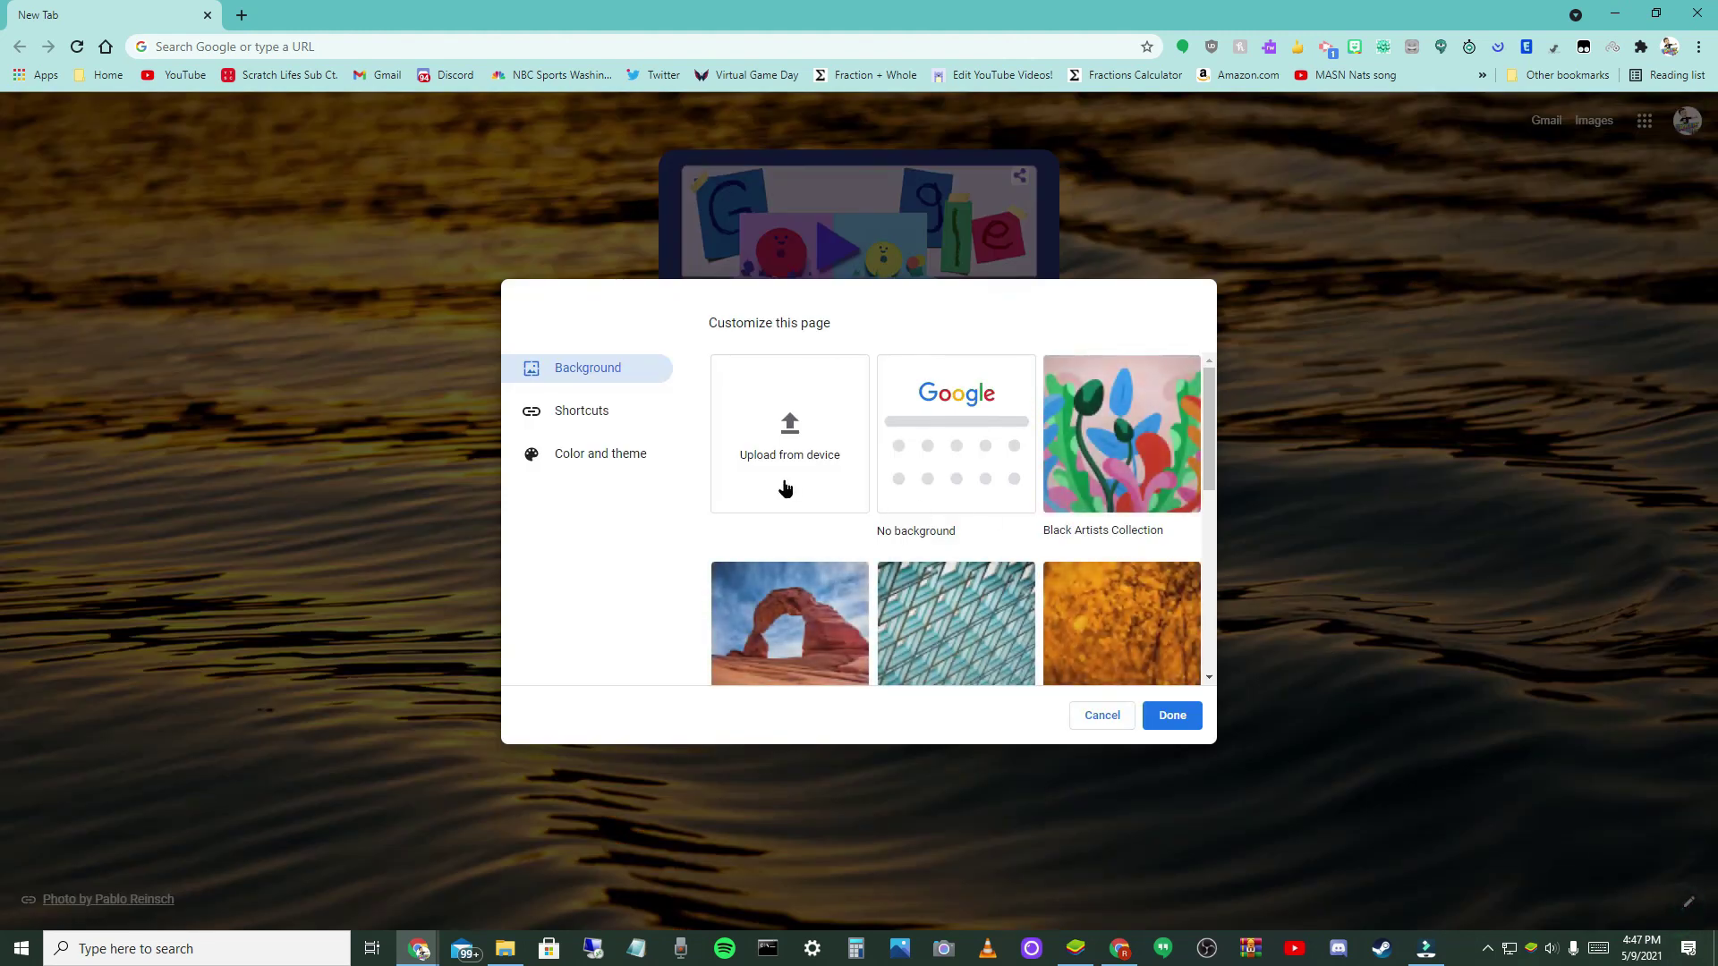
left_click(563, 458)
left_click(582, 411)
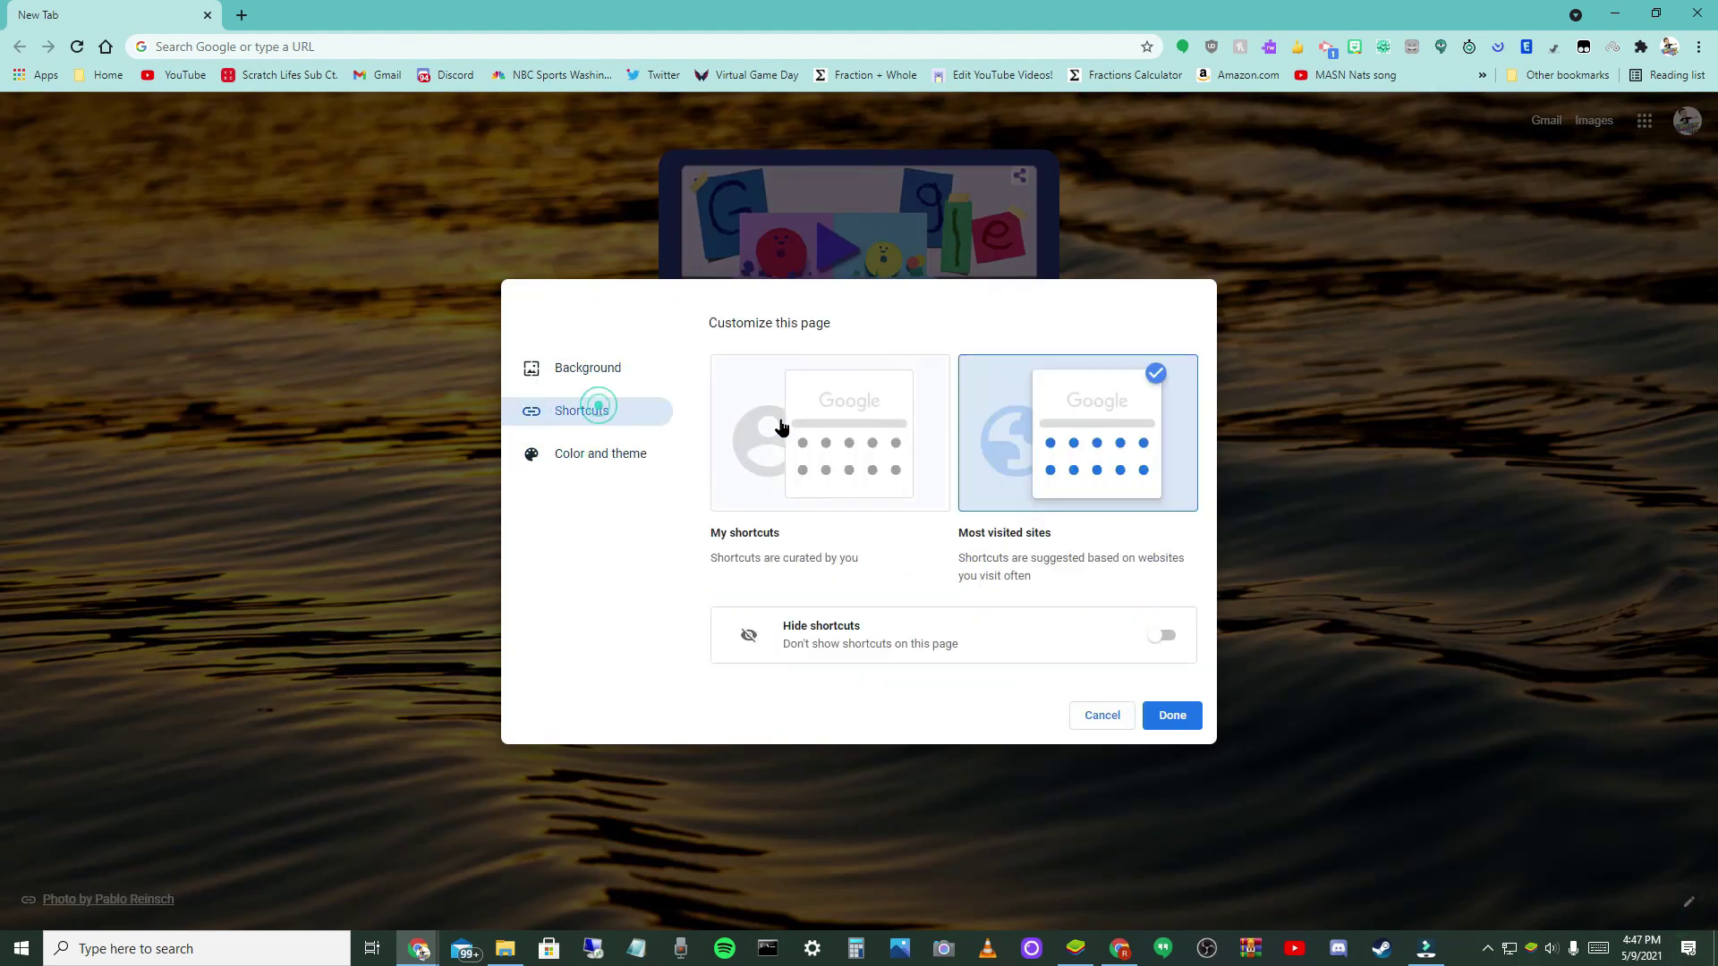